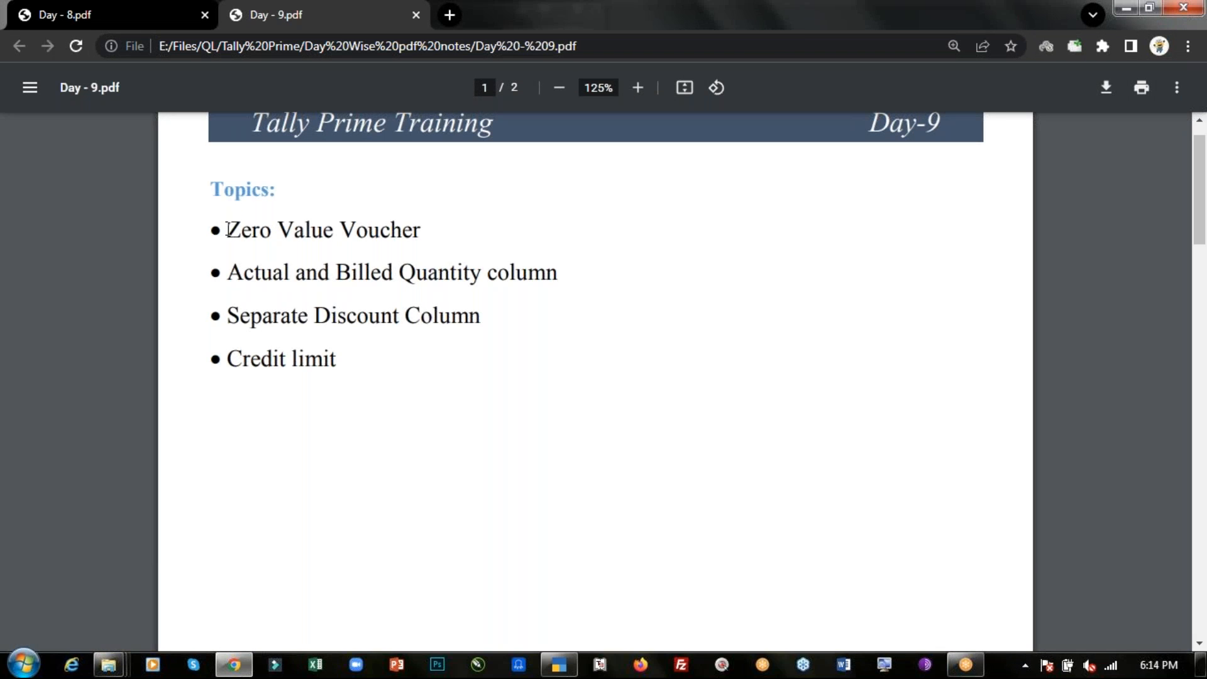
Step: Read the Zero Value Voucher topic and transaction 1 (Dairy milk with free KitKat) in the Day-9 notes, and switch to TallyPrime
drag(226, 230, 438, 231)
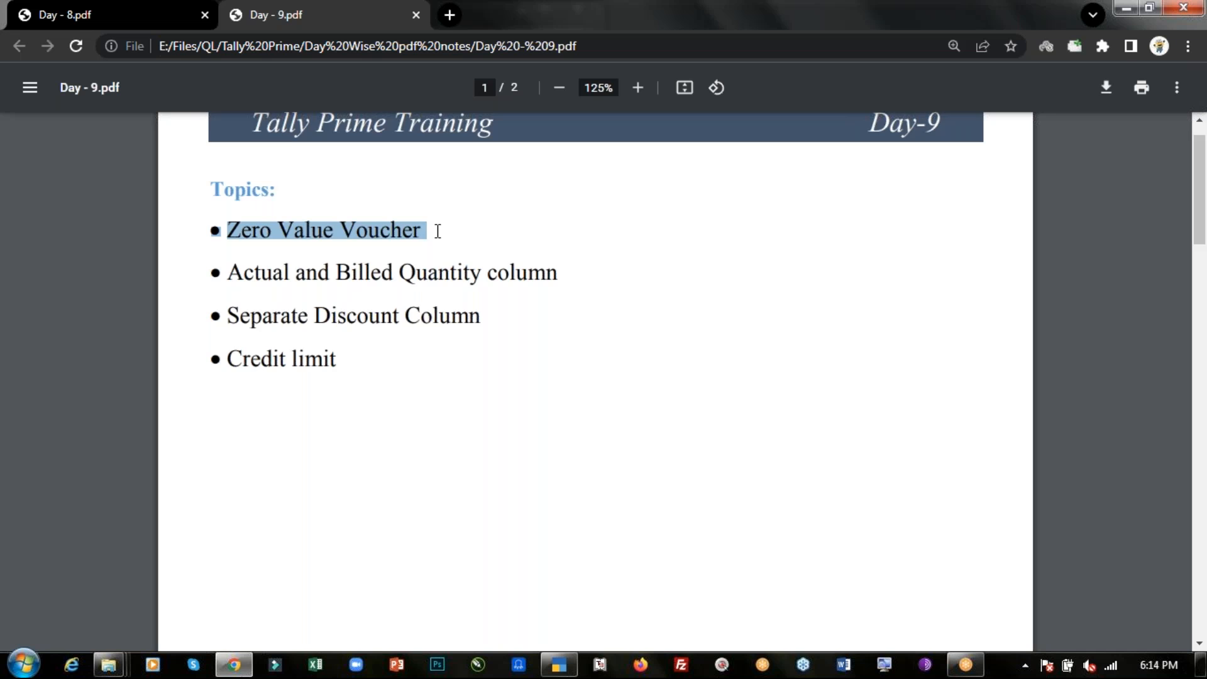
scroll(437, 231, down, 9)
scroll(438, 231, down, 7)
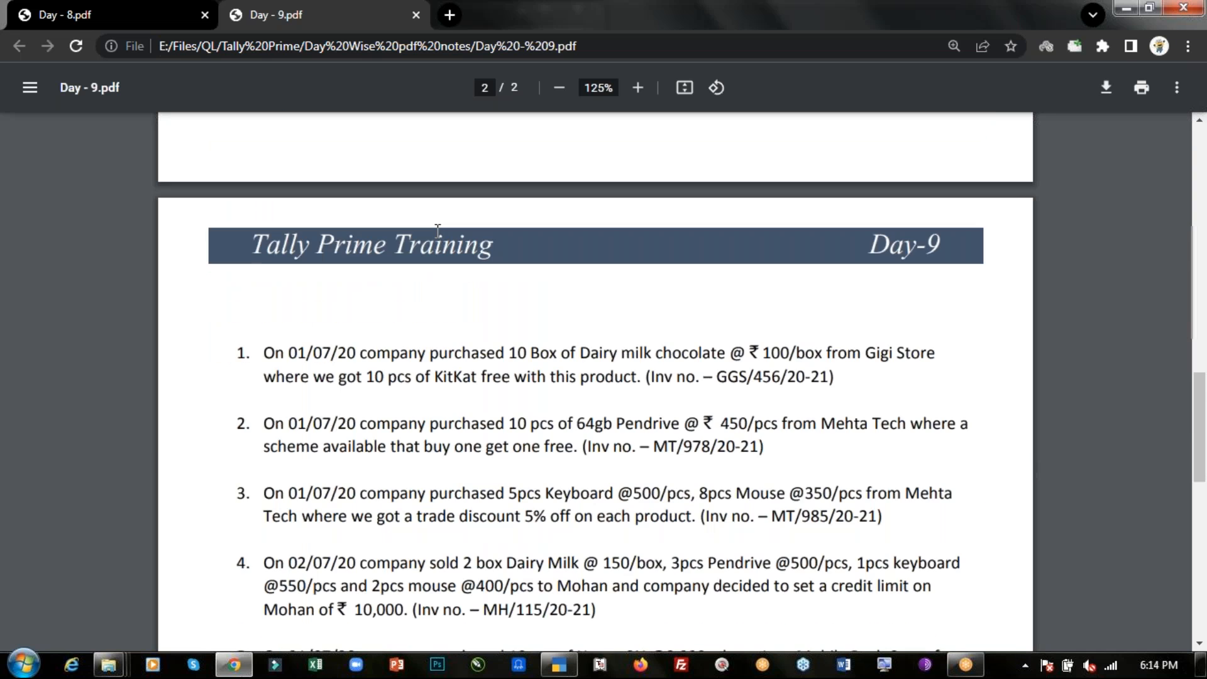
drag(264, 189, 347, 190)
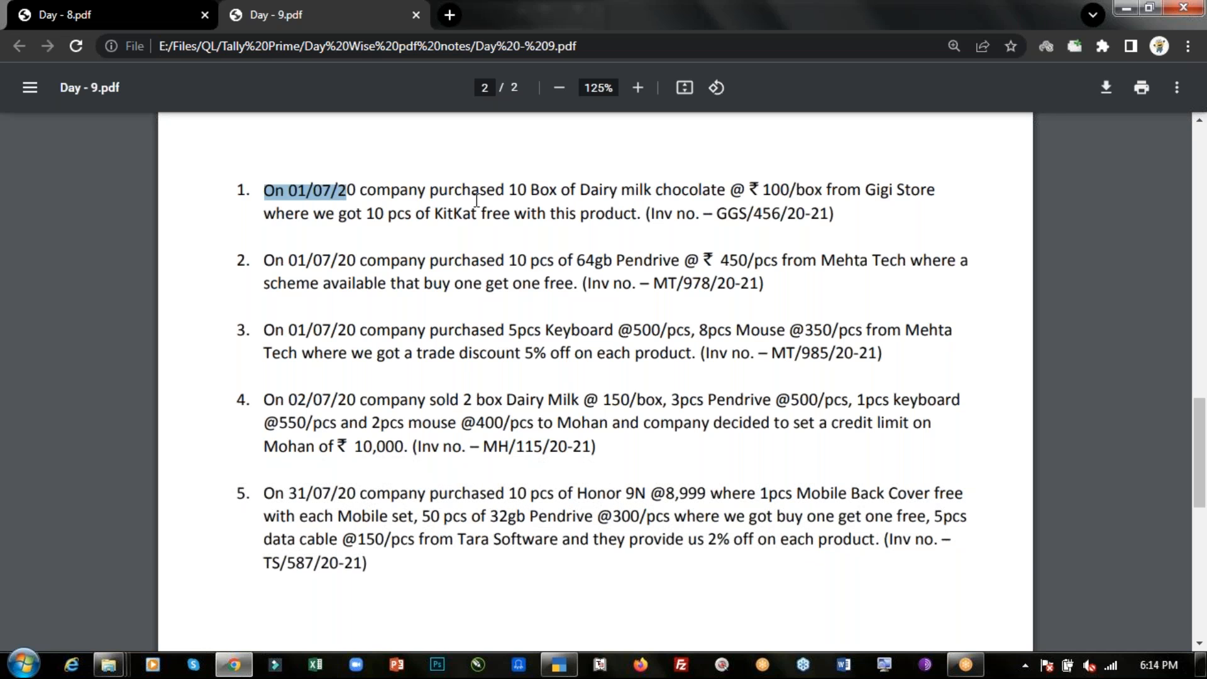
scroll(476, 200, up, 2)
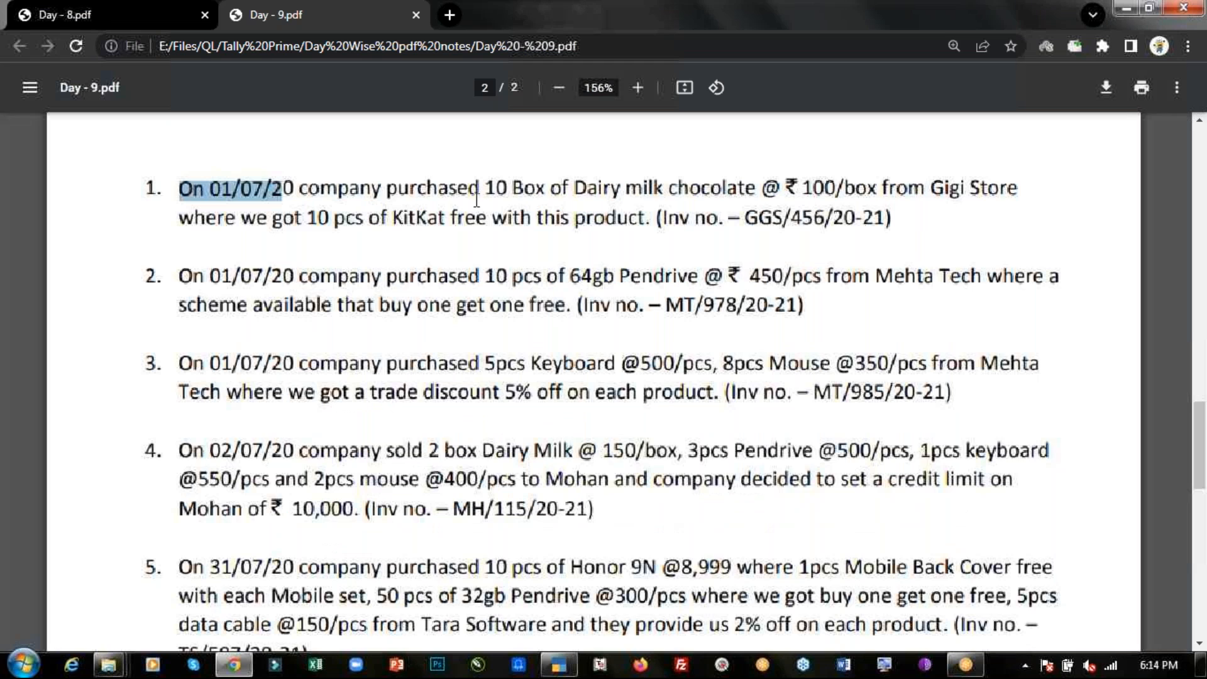
drag(300, 189, 1001, 188)
drag(182, 218, 633, 209)
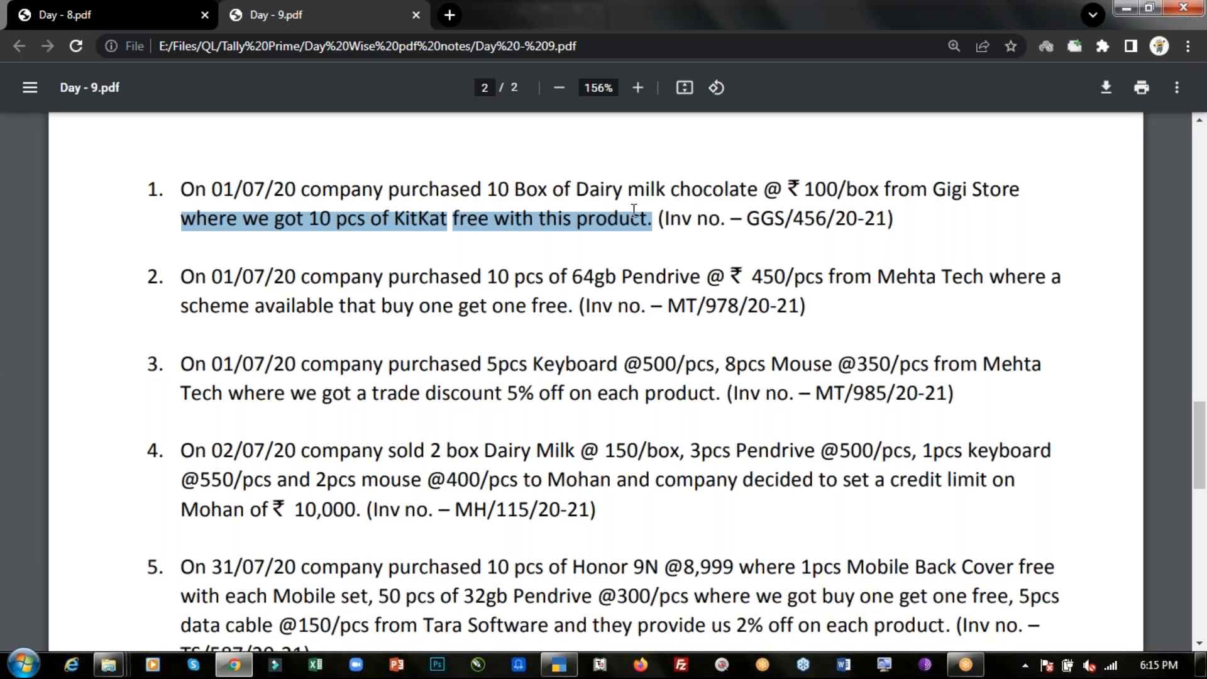
drag(487, 188, 831, 187)
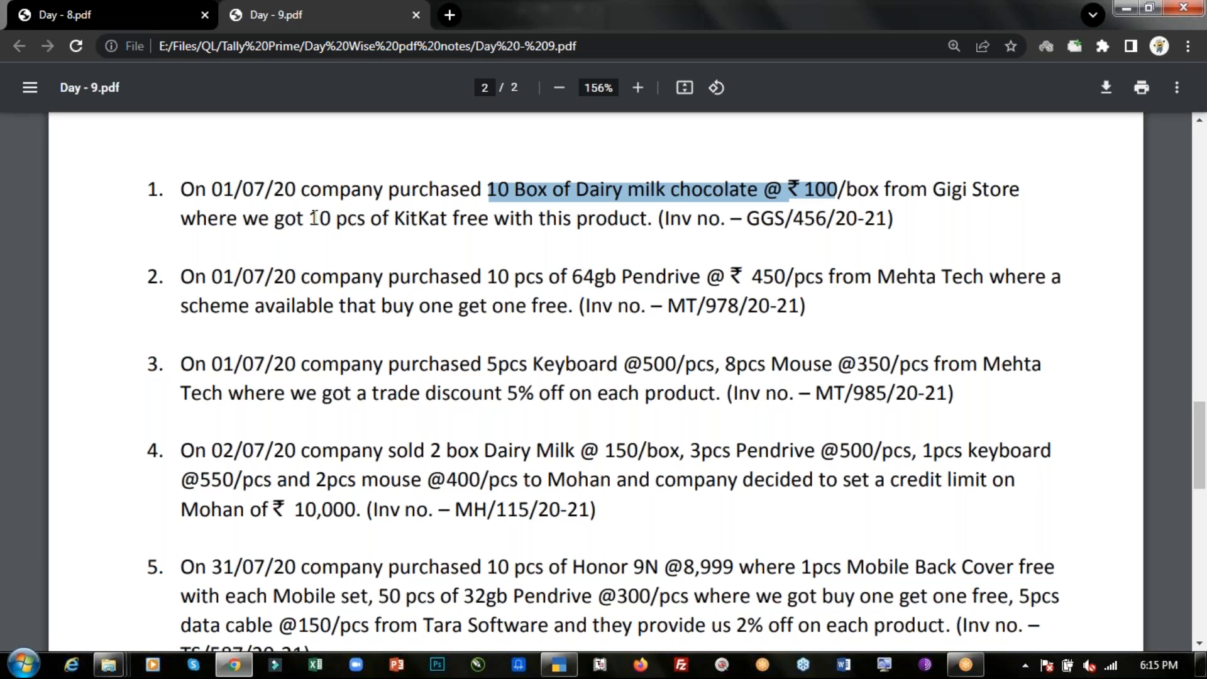
drag(311, 218, 494, 225)
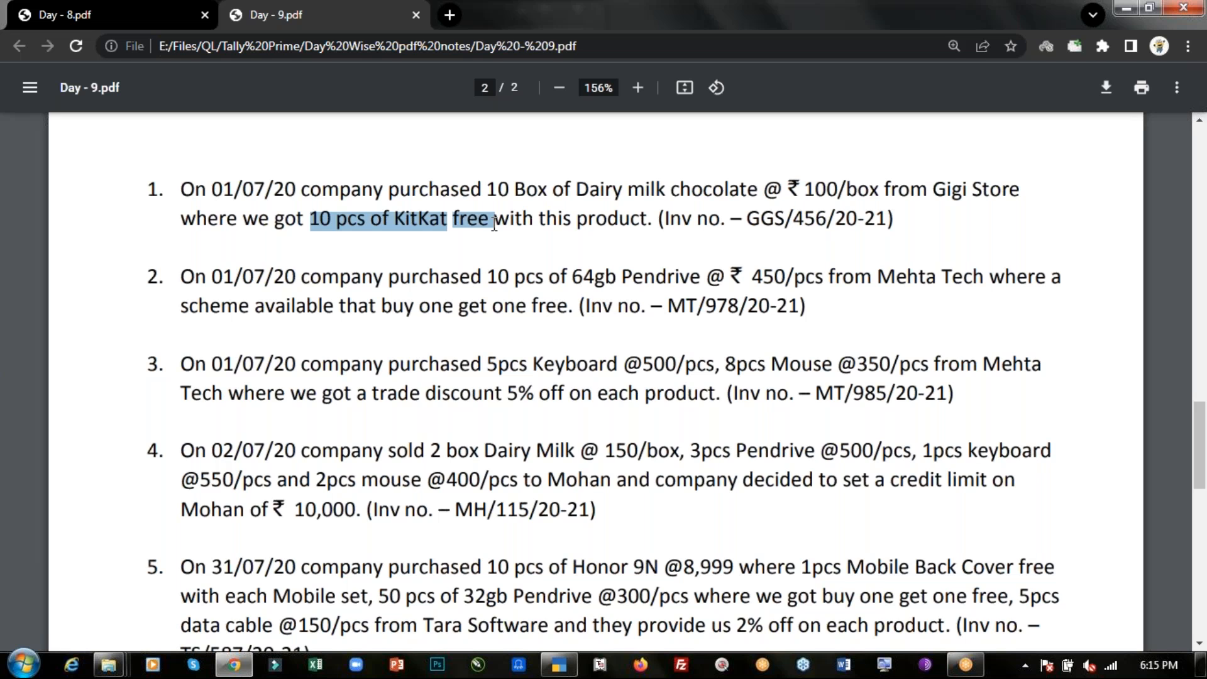
click(560, 665)
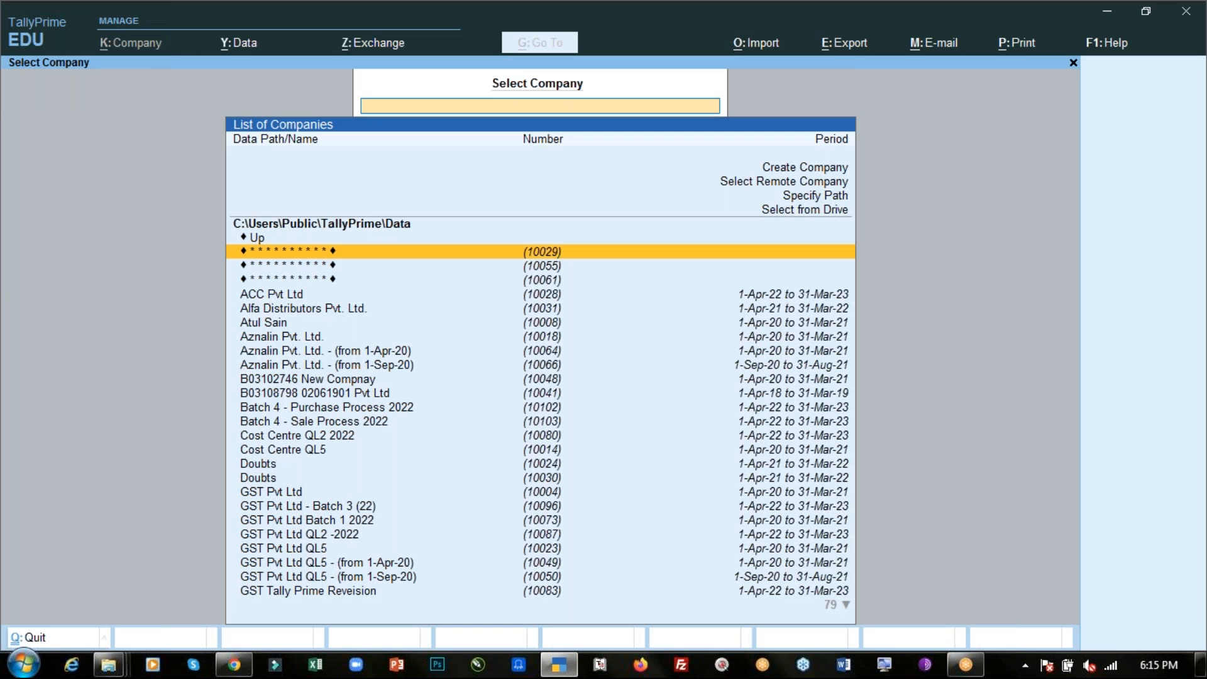
text(batch)
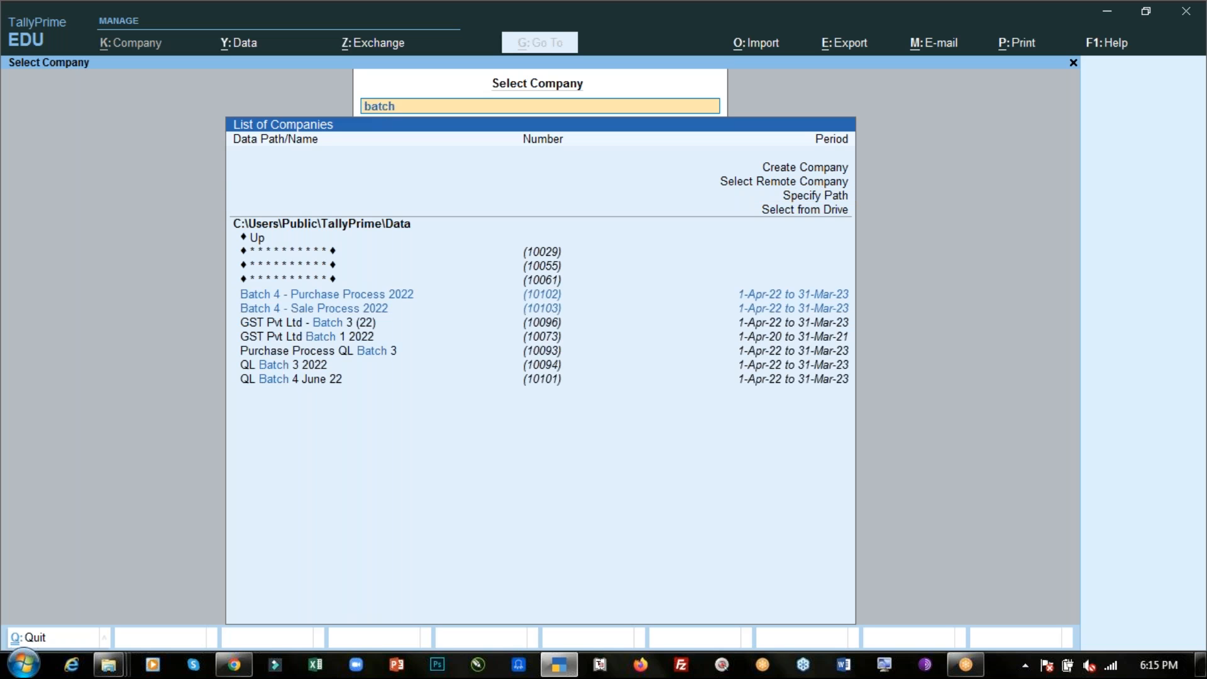
key(Down)
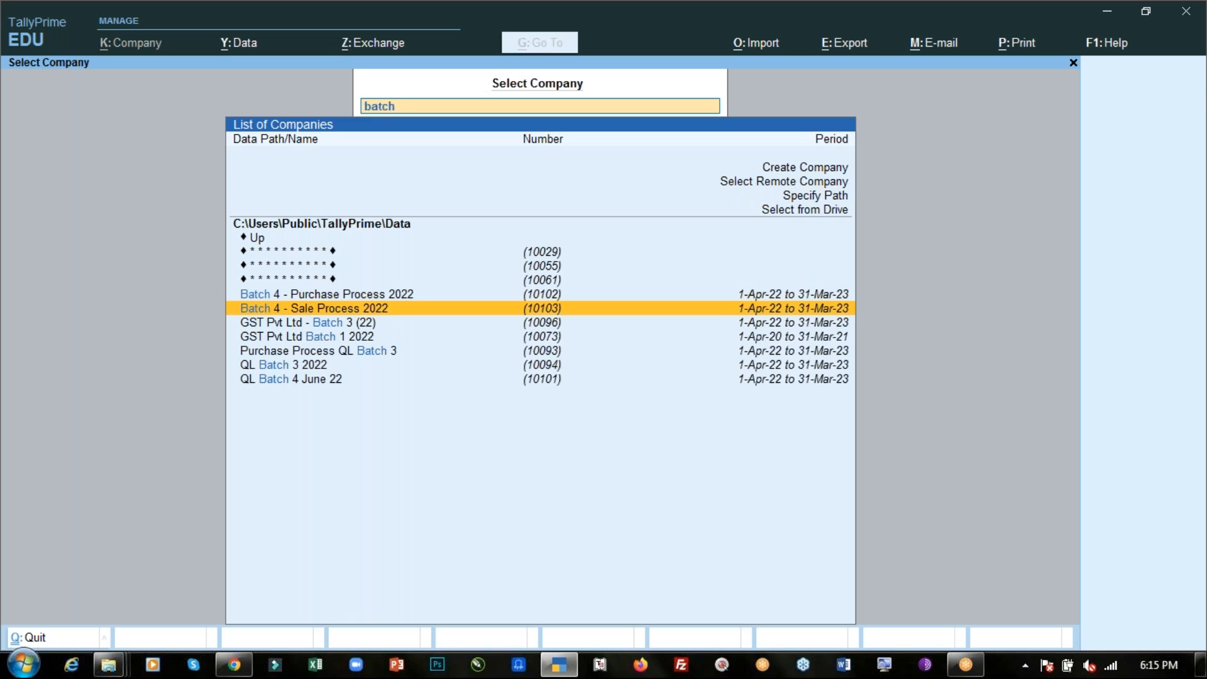
key(Return)
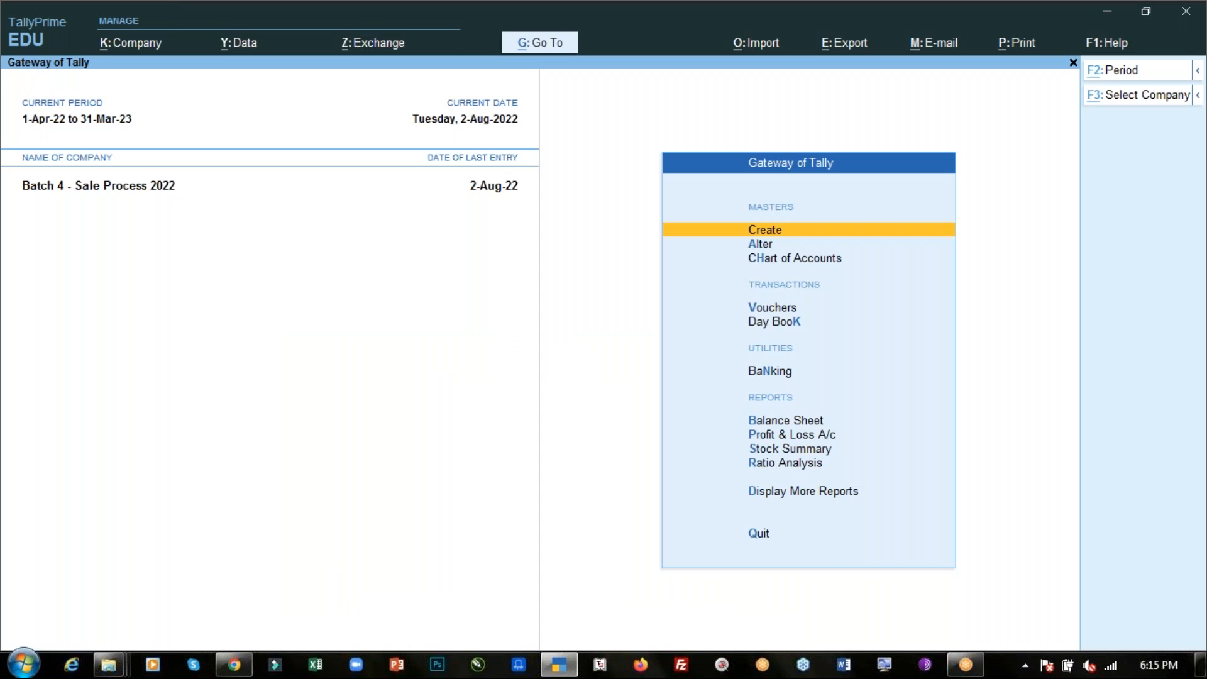
key(ctrl+F3)
key(Return)
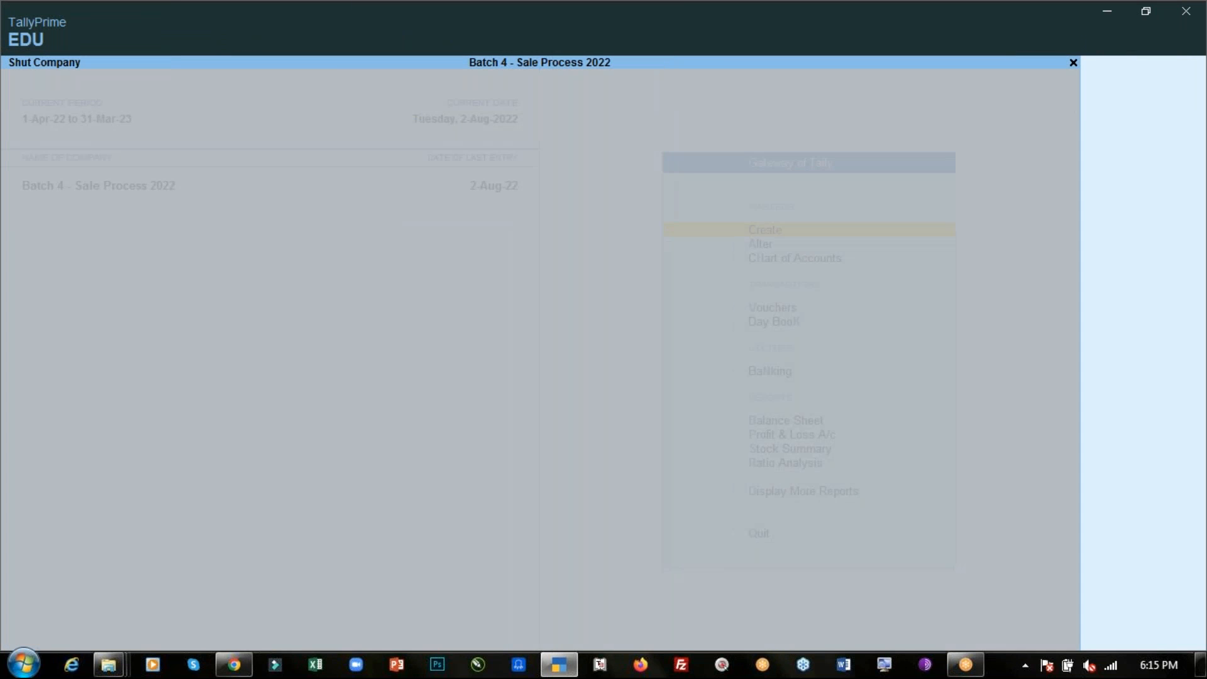
Step: Open the company Batch 4 - Purchase Process 2022 and start a new purchase voucher
text(batch)
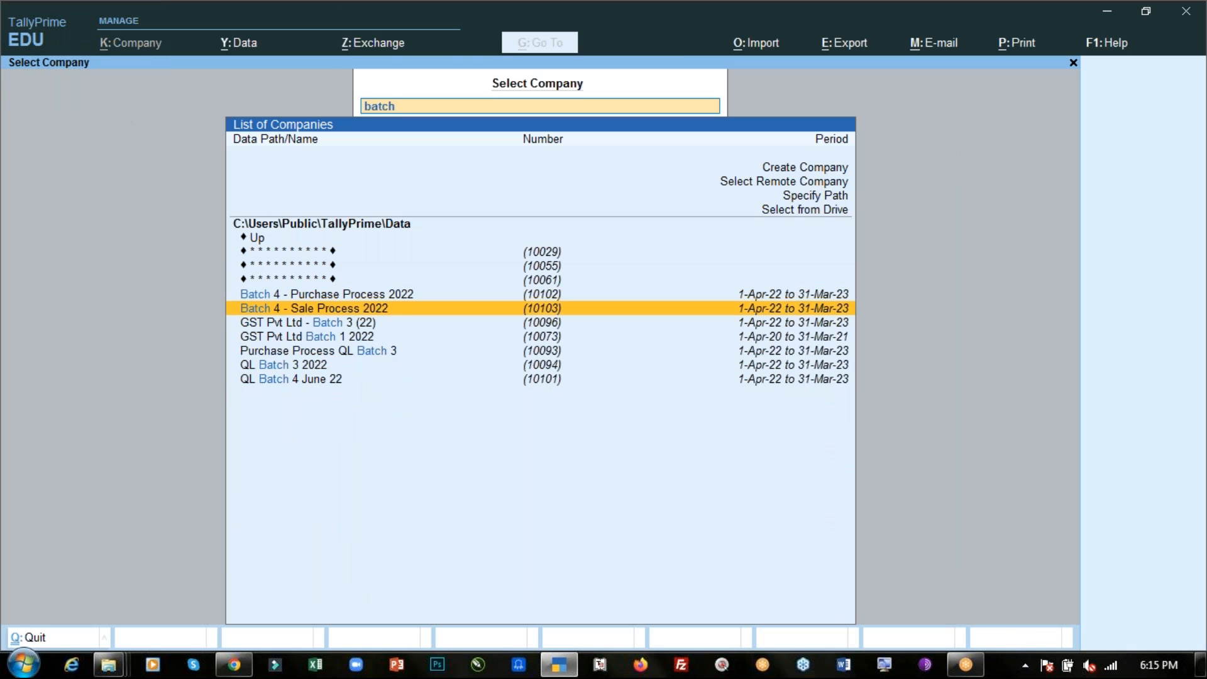
key(Return)
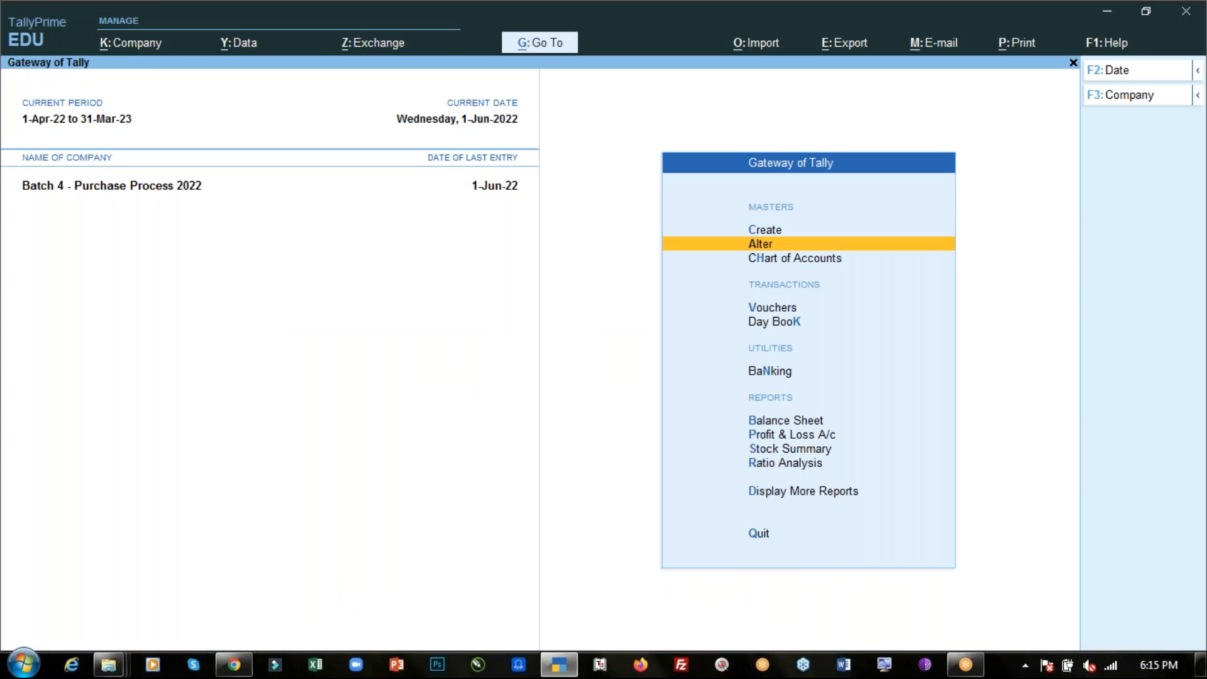
key(Down)
key(Down)
key(Return)
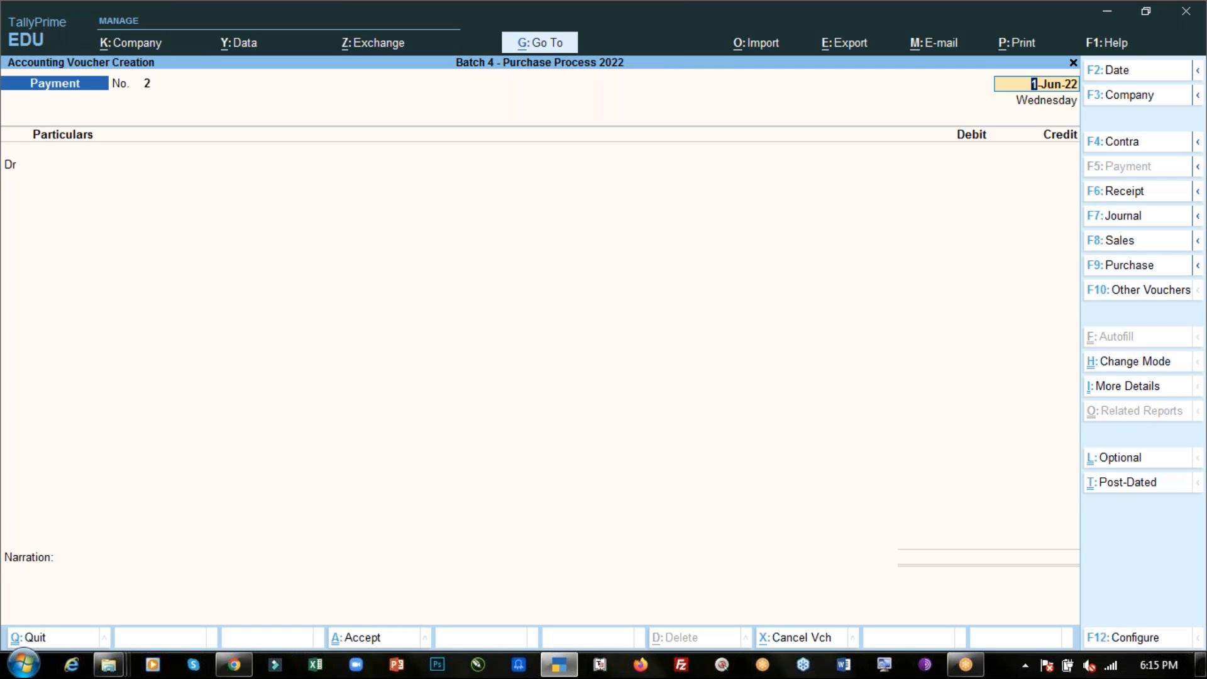
key(F9)
Step: Keep the voucher date 1-Jun-22, choose M/s Mk Sons as the party and Purchase as the purchase ledger, leaving the supplier invoice details blank
key(Return)
key(Return)
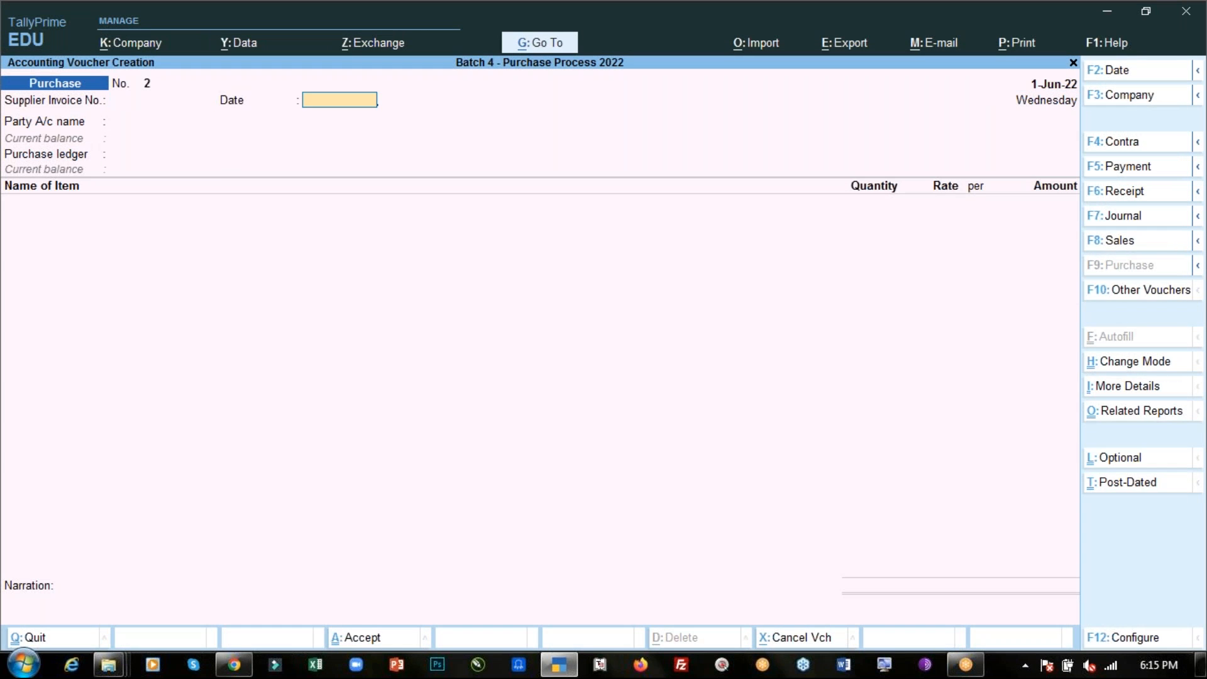
key(Return)
key(Down)
key(Down)
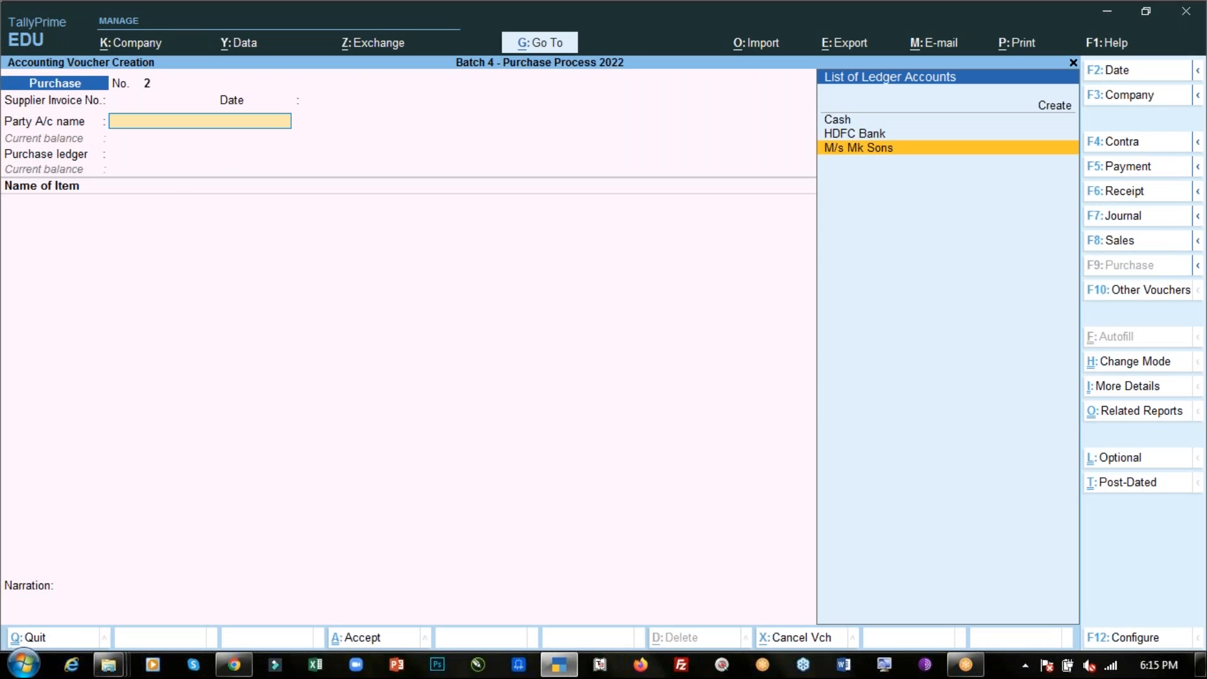
key(Return)
key(ctrl+a)
key(ctrl+a)
key(Return)
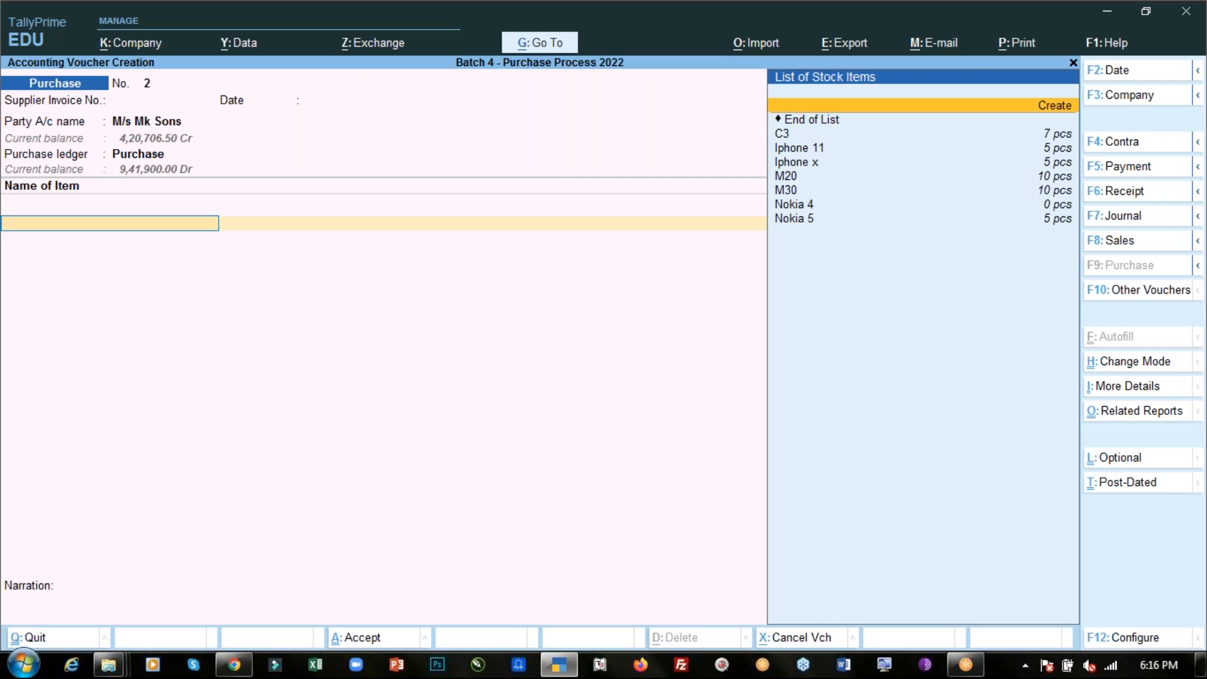
Step: Add stock item C3 with 2 pcs at the Ashoka Road location, leaving the rate and amount empty
key(Down)
key(Return)
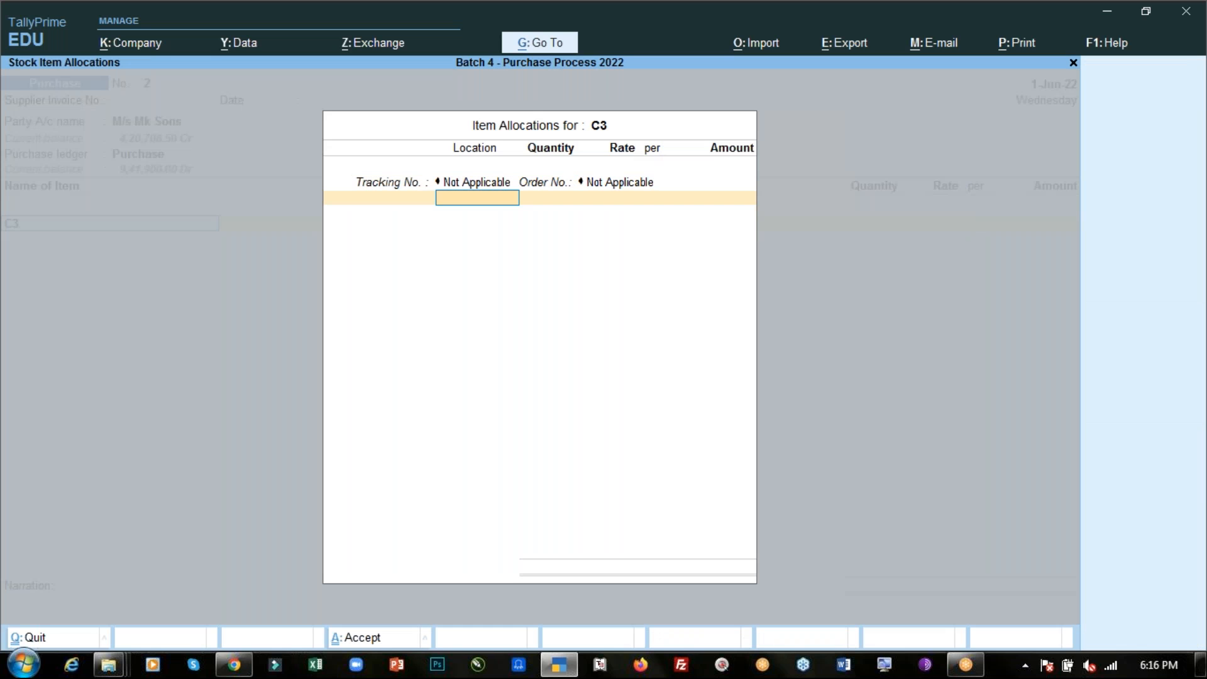
key(Down)
key(Return)
text(2)
key(Return)
key(BackSpace)
key(Return)
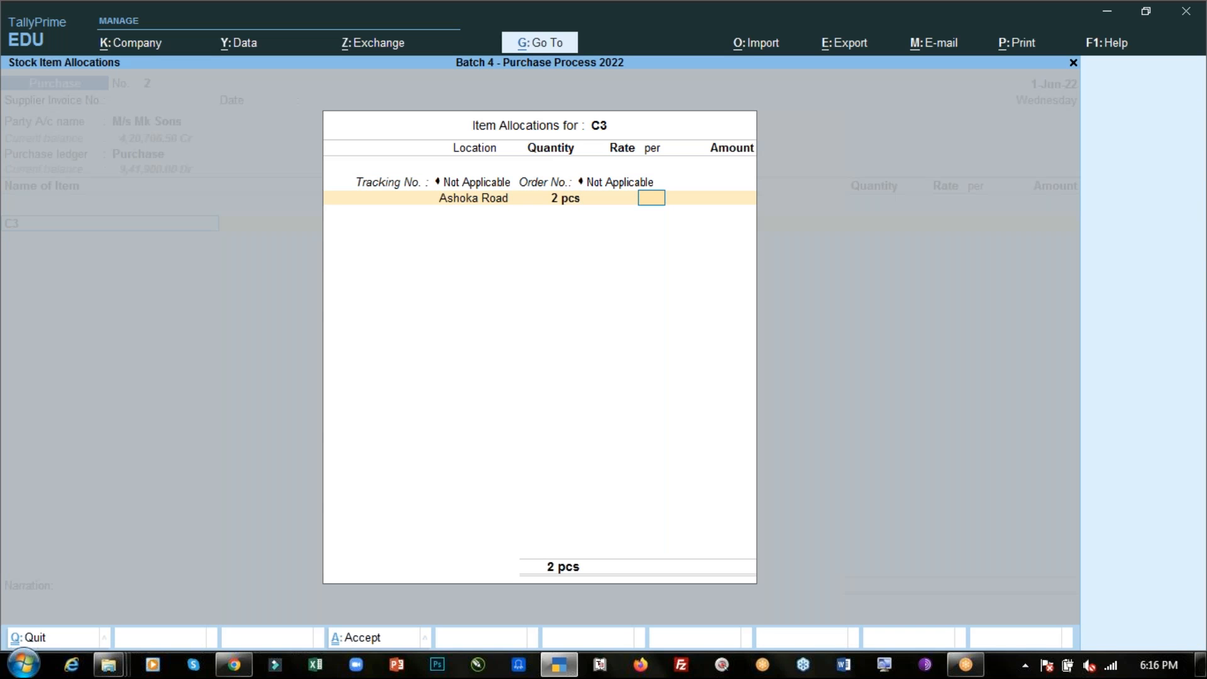
key(Return)
key(Return)
key(Return)
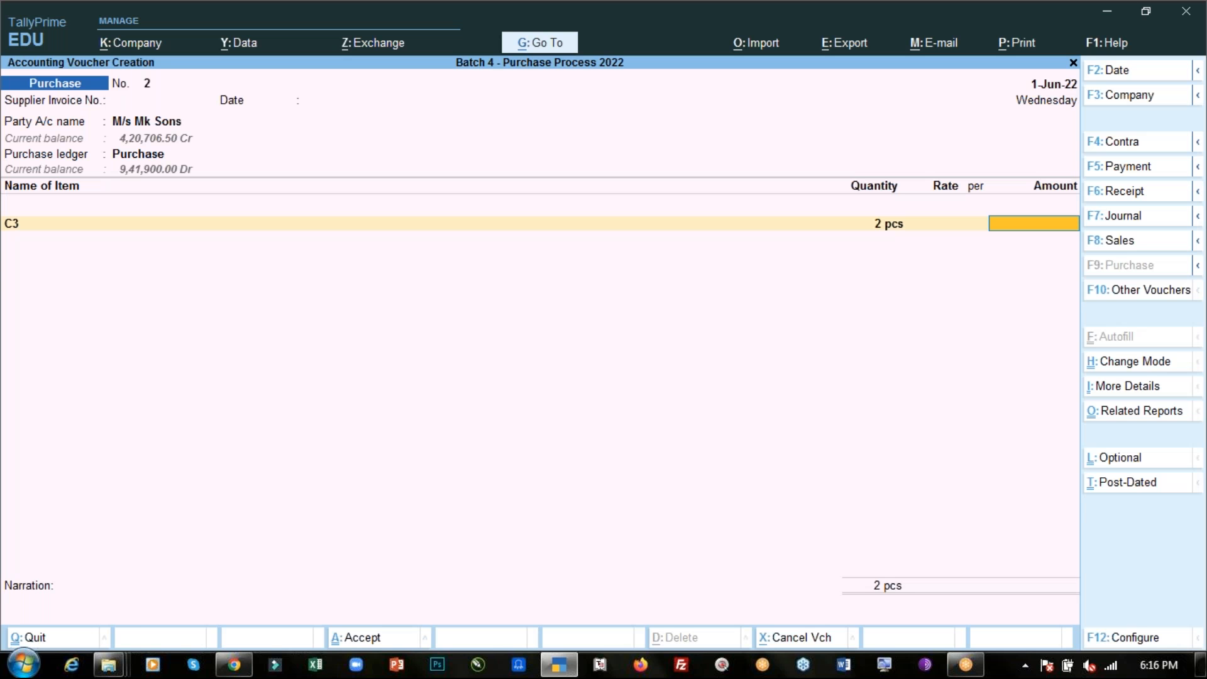
Step: End the item list, leave the narration blank, and try to save the purchase voucher without an amount
key(Return)
key(Return)
key(Return)
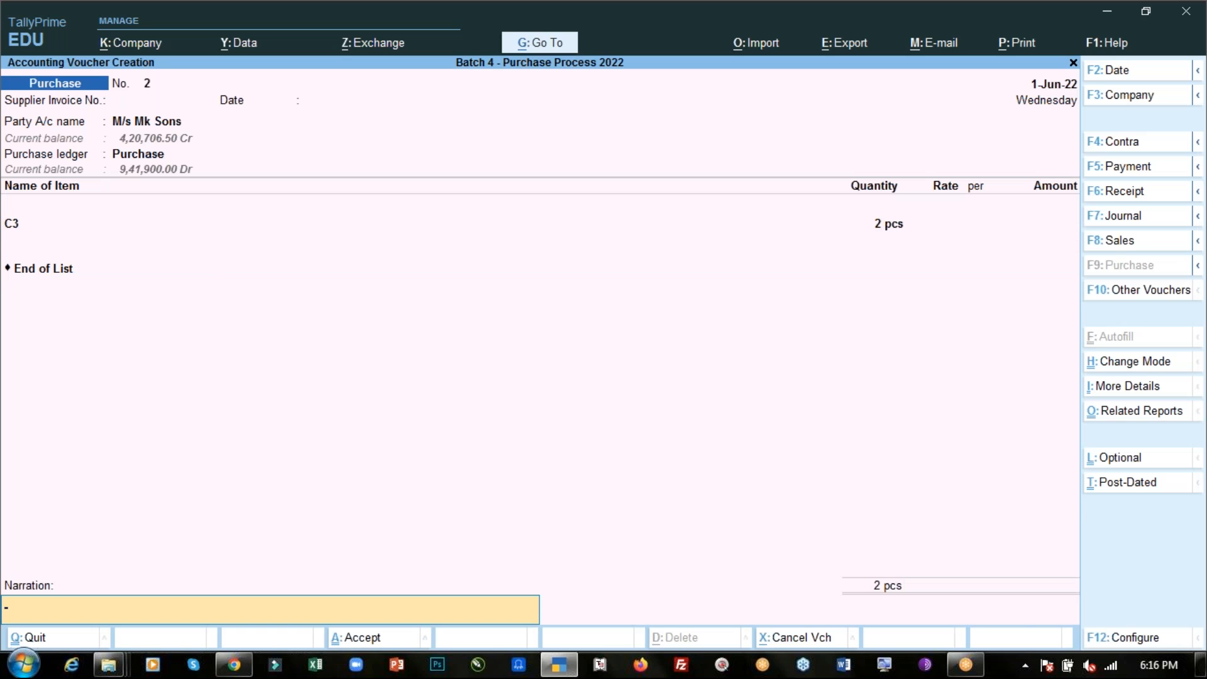
key(Return)
key(Return)
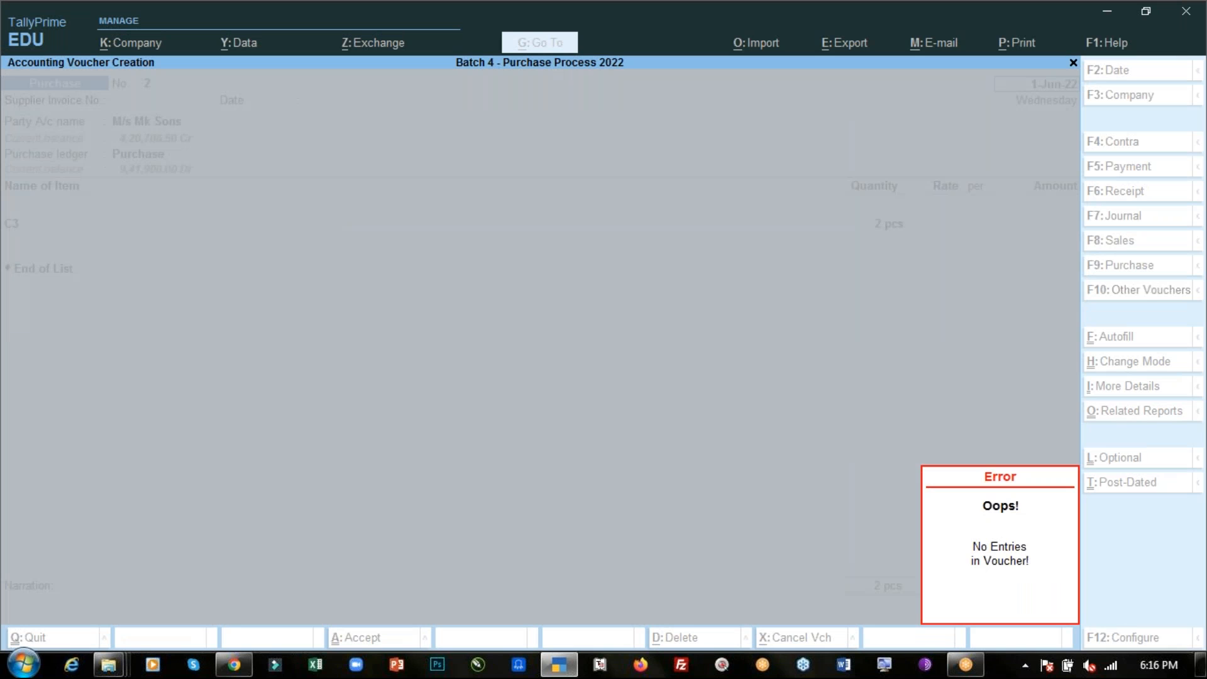
key(Escape)
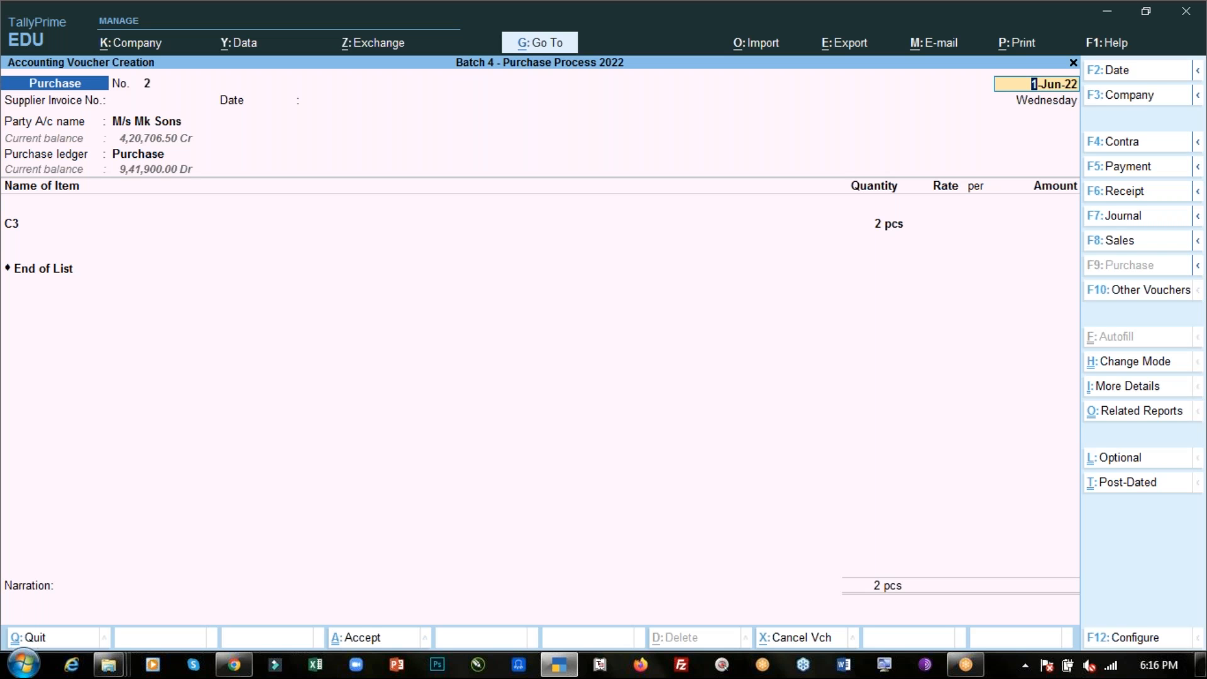
Step: Switch to the Day-9 PDF in Chrome and highlight transaction 1 about the free KitKat pieces for review
key(alt)
key(alt+Tab)
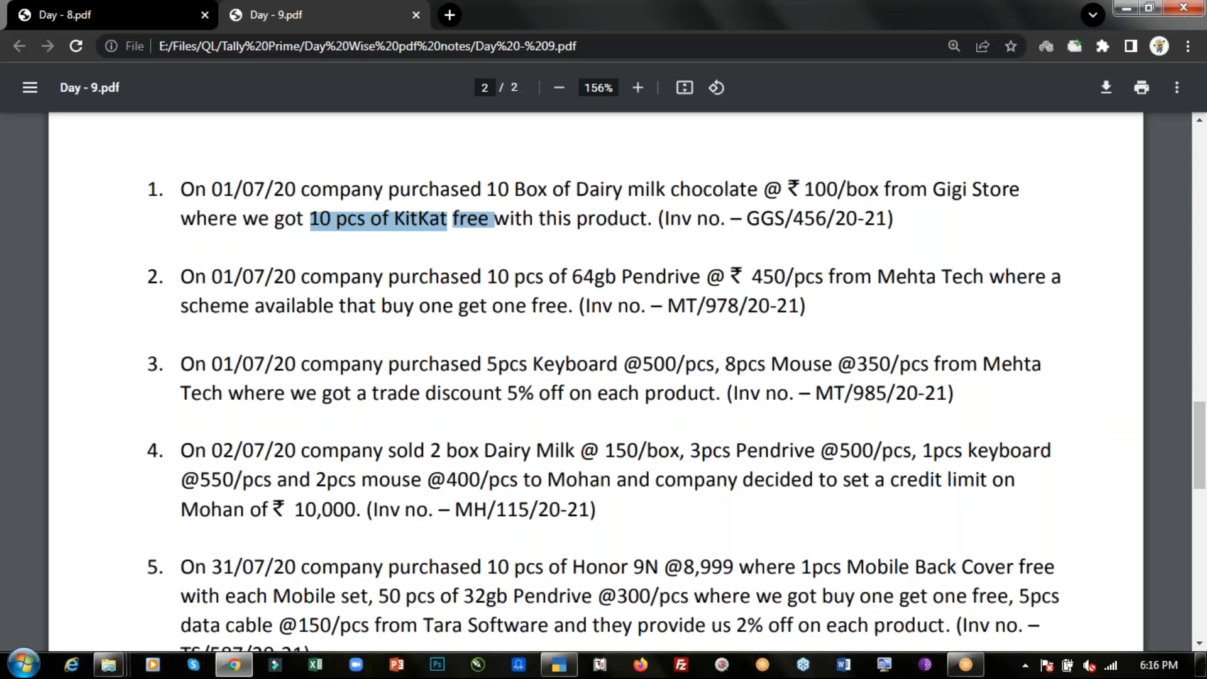
key(alt+Tab)
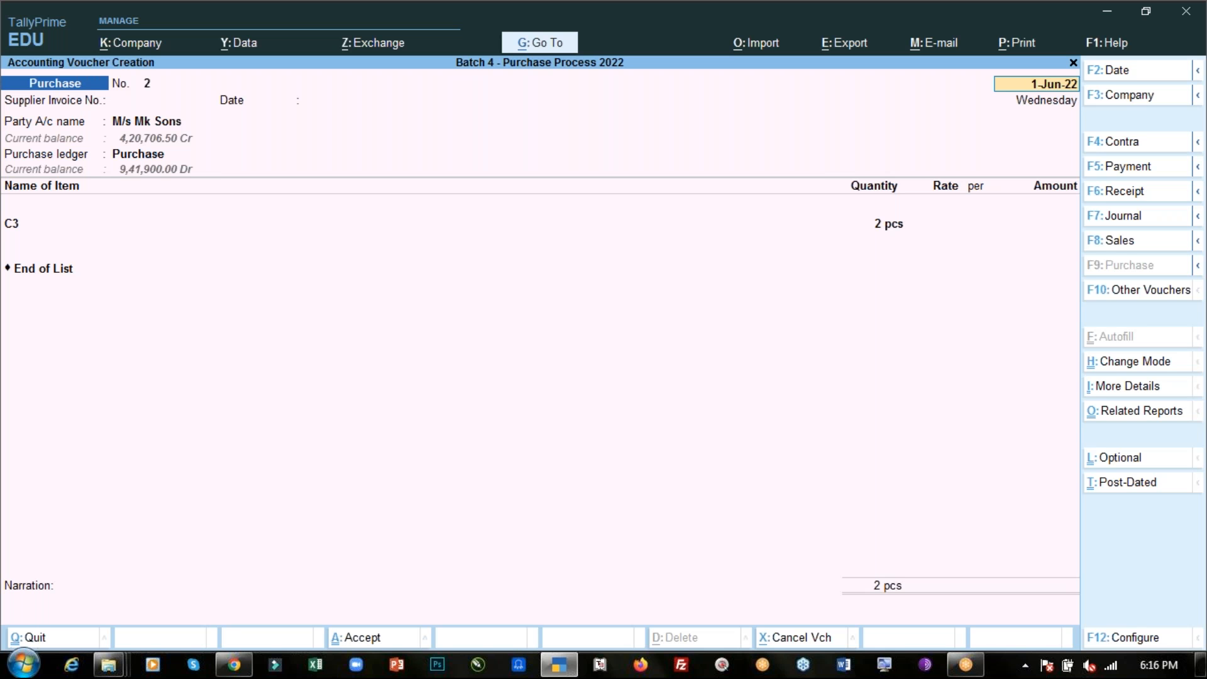
key(alt+Tab)
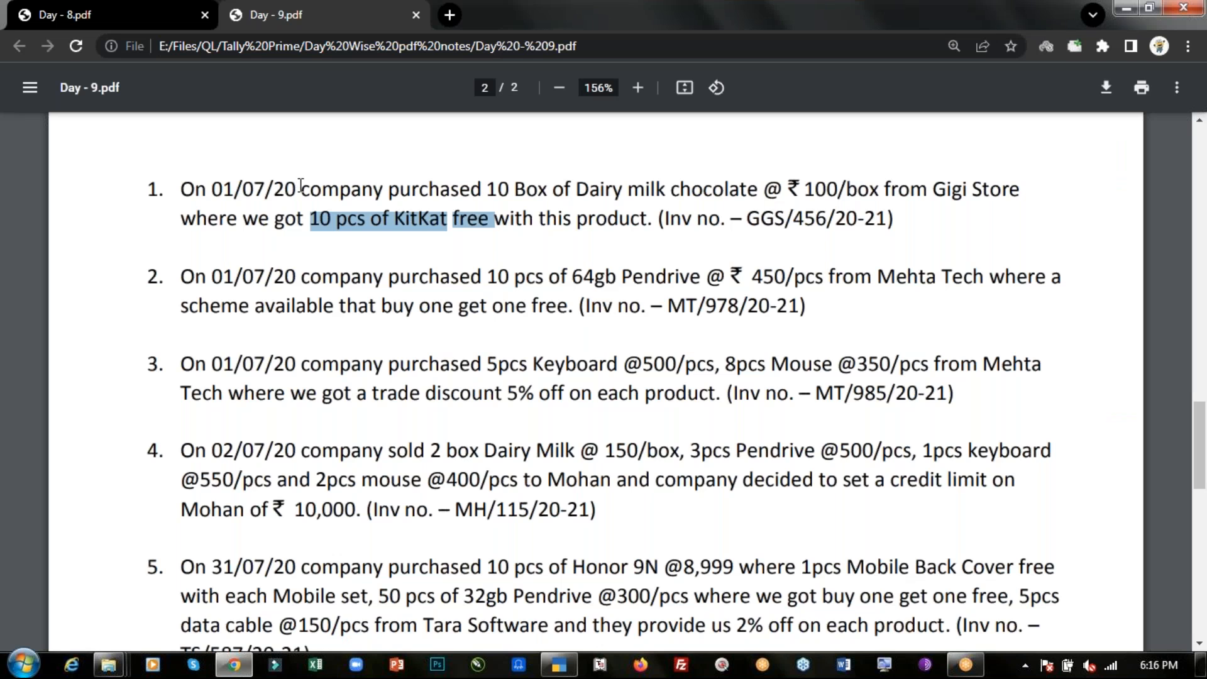
drag(286, 189, 726, 220)
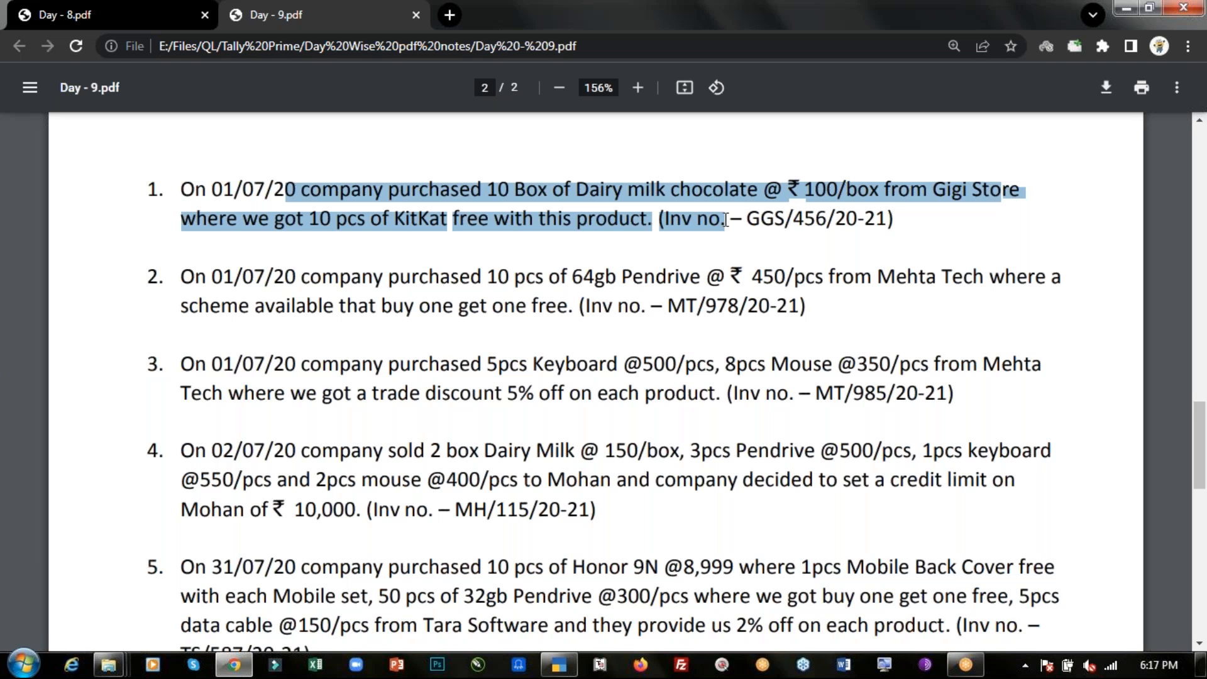
Step: Launch Notepad with a blank document and return to the PDF notes
key(super+r)
text(notepad)
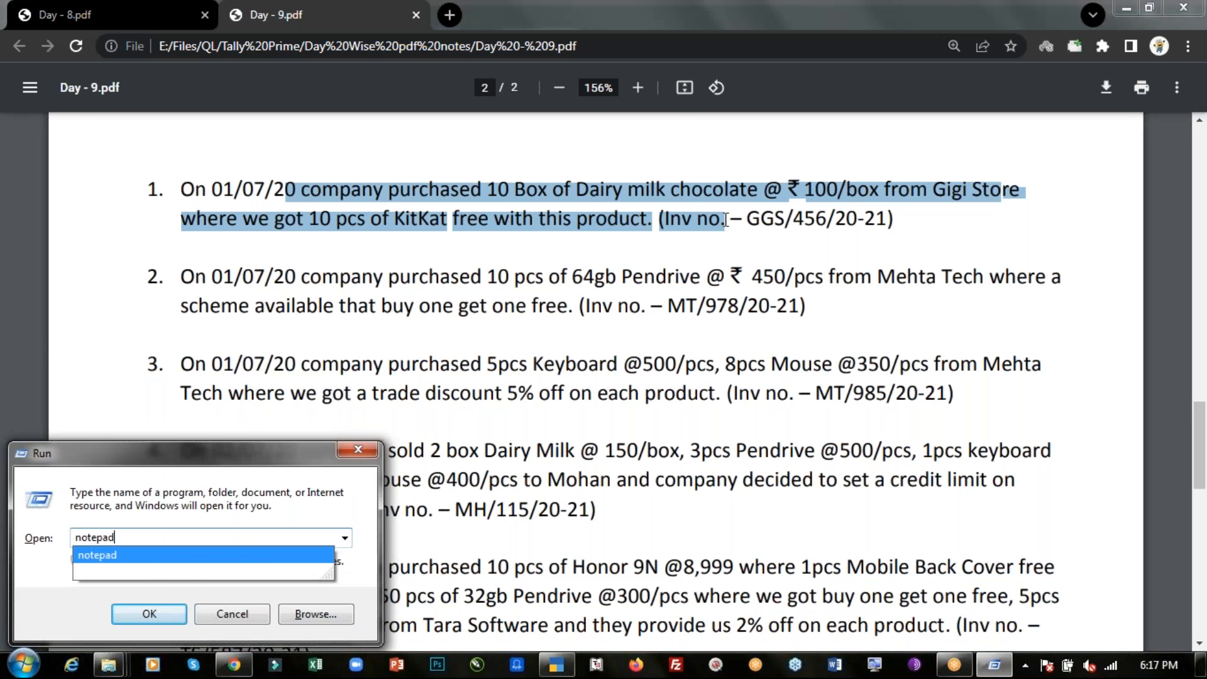
key(Return)
click(631, 139)
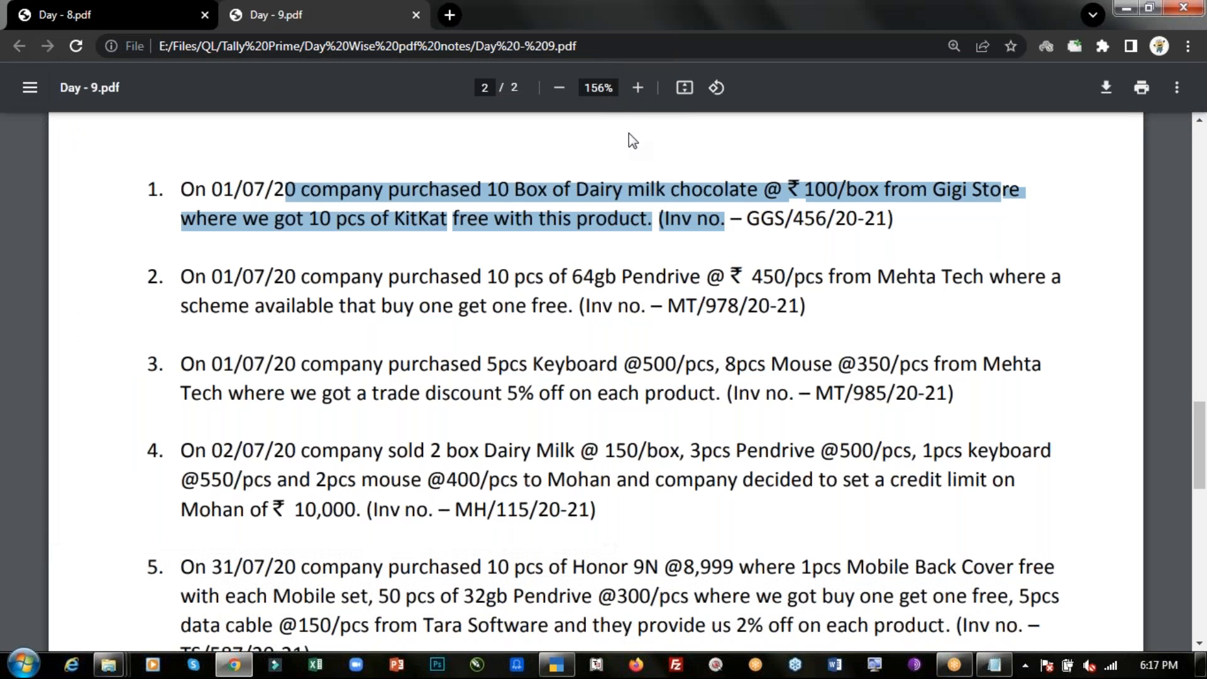
Step: Copy the topic "Zero Value Voucher" from the first page of the notes and paste it into Notepad
scroll(628, 133, up, 18)
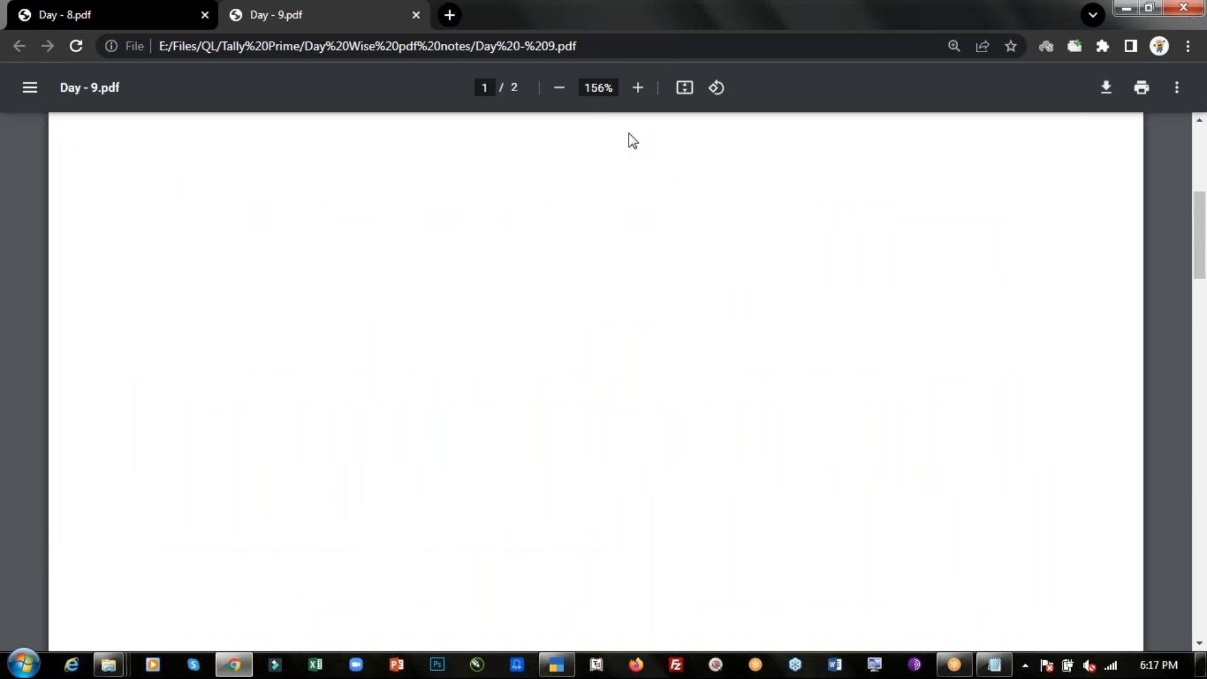
scroll(628, 133, up, 1)
drag(135, 305, 385, 295)
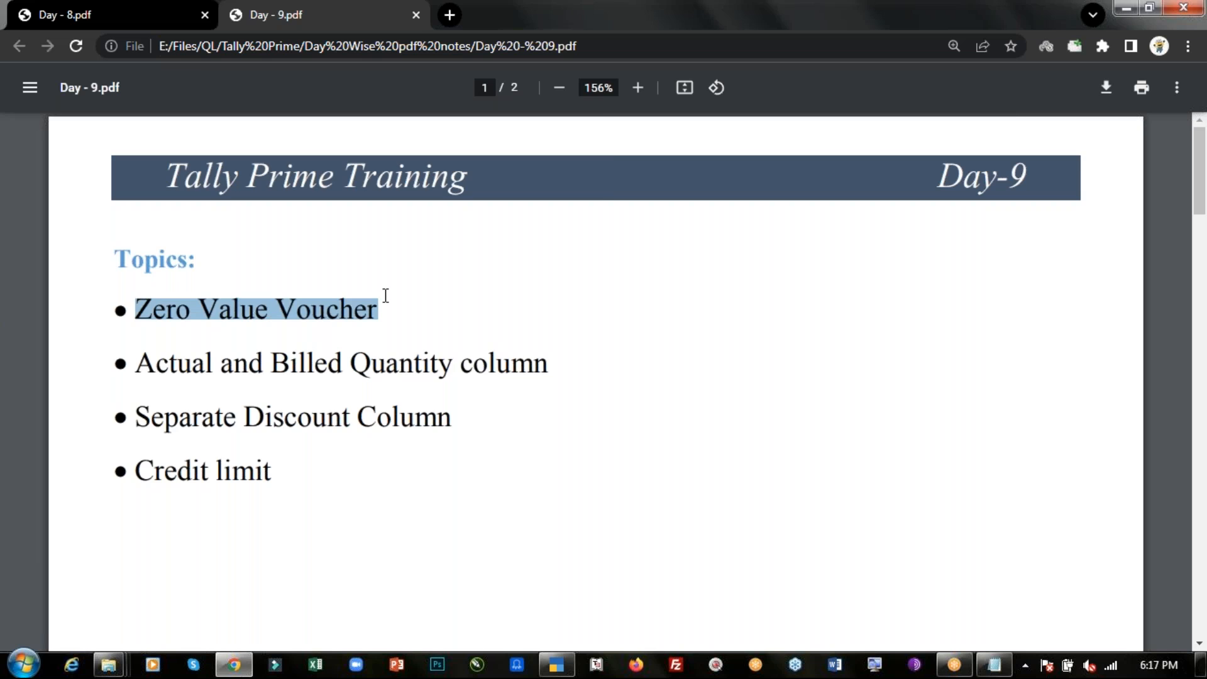
key(ctrl+c)
key(alt+Tab)
key(ctrl+v)
Step: Continue the Zero Value Voucher line in Notepad with "- When Items does't have rate or price, then"
text(- When I)
text(s does)
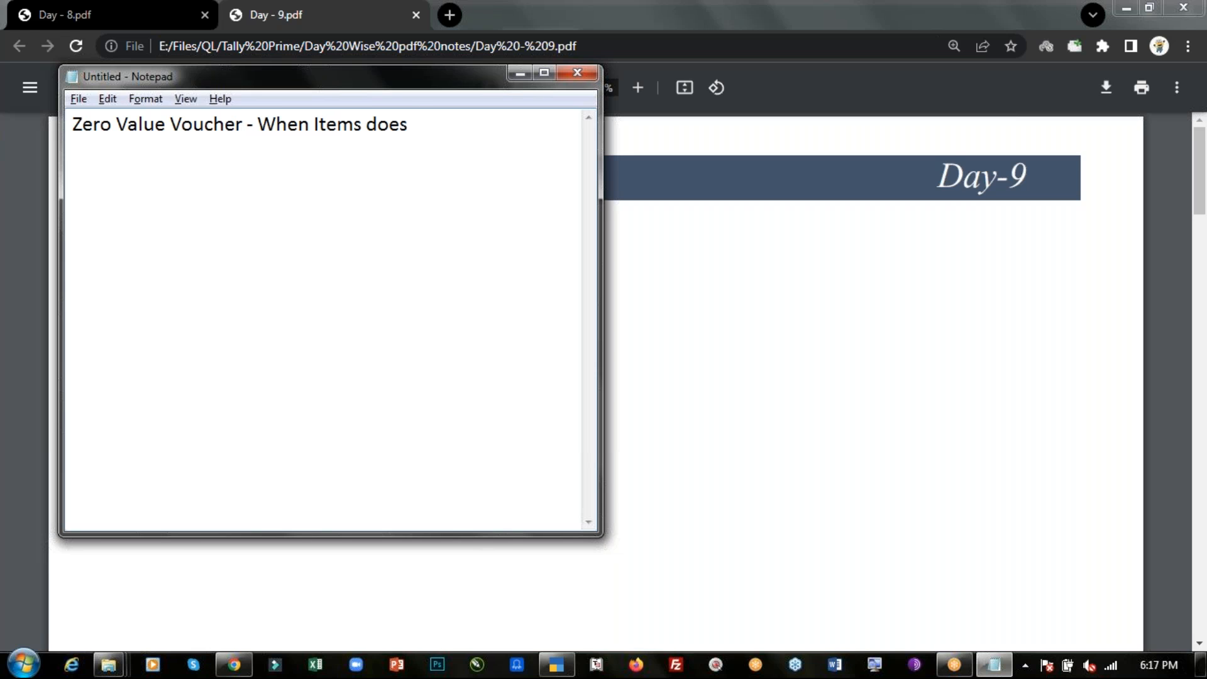
text('t have rate)
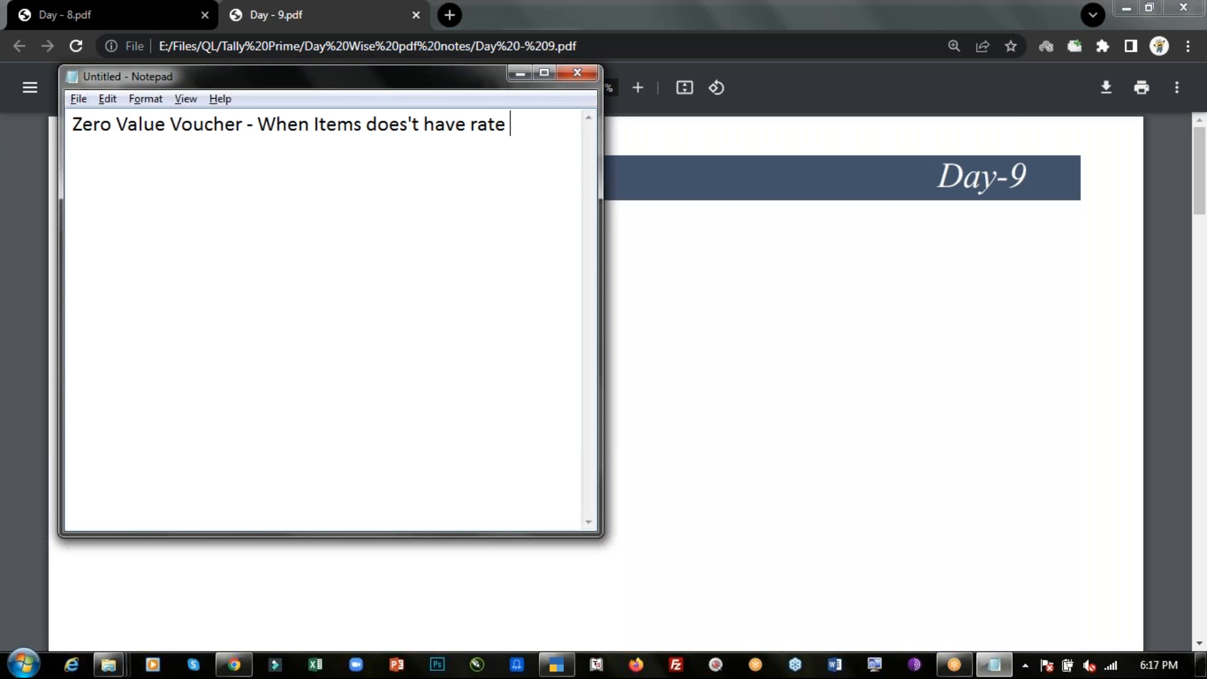
text( or price)
key(BackSpace)
text(, then )
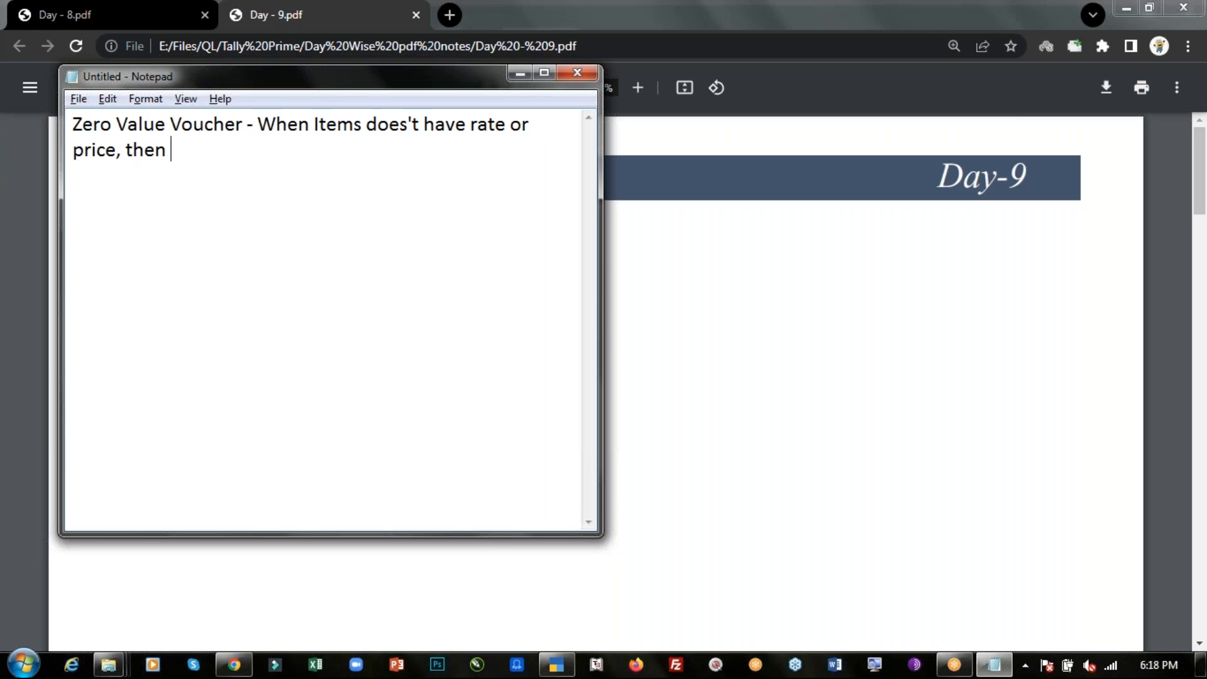
Step: Extend the definition with the words "to save these item's sale/purchase entry"
text(to save thi)
text(s)
key(BackSpace)
text(e)
key(BackSpace)
key(BackSpace)
text(ese items)
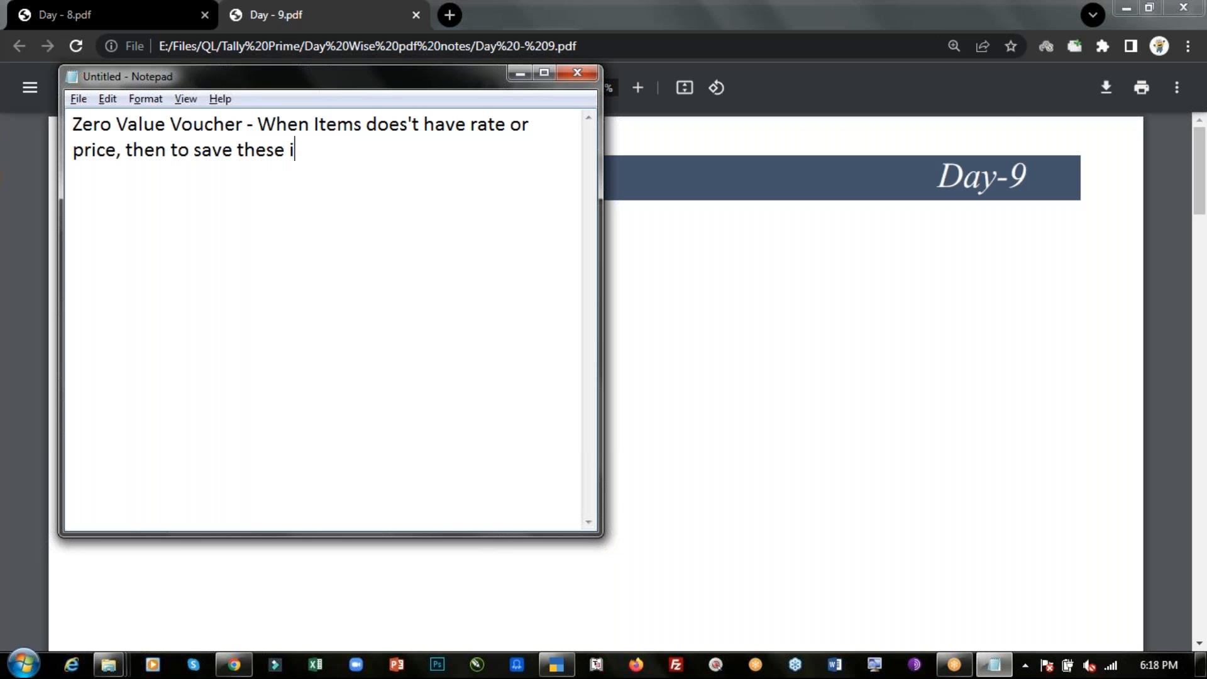
key(BackSpace)
key(BackSpace)
text('s sale/purcha)
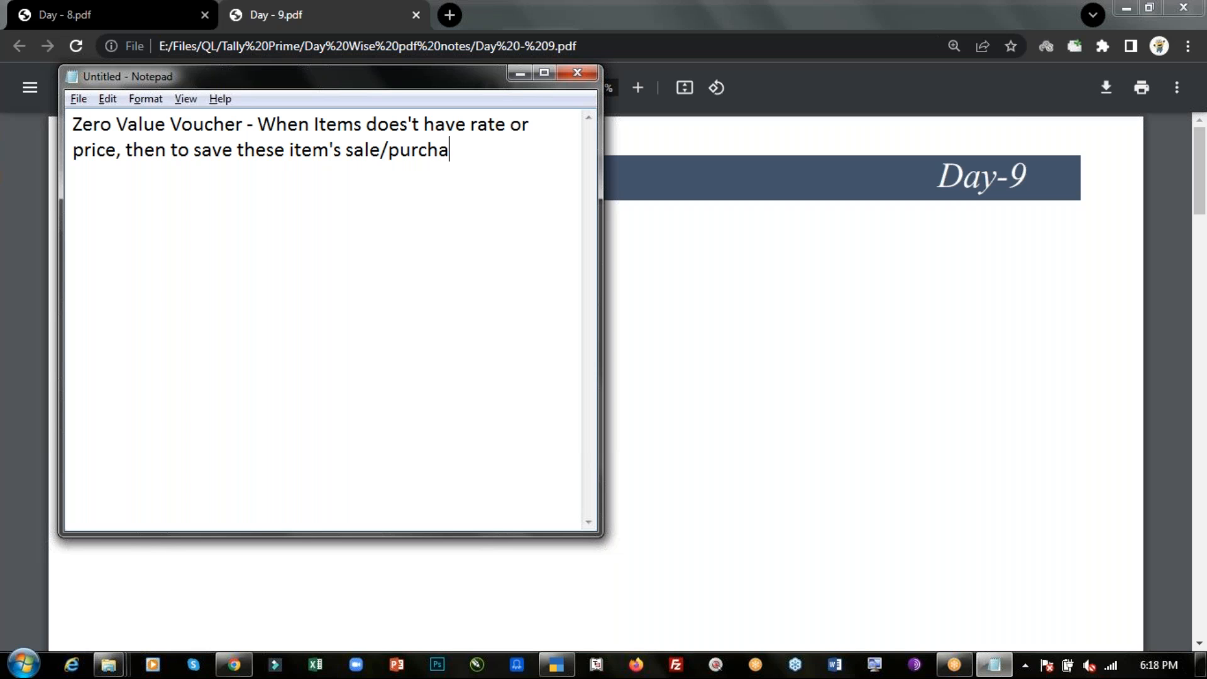
text(se entry we)
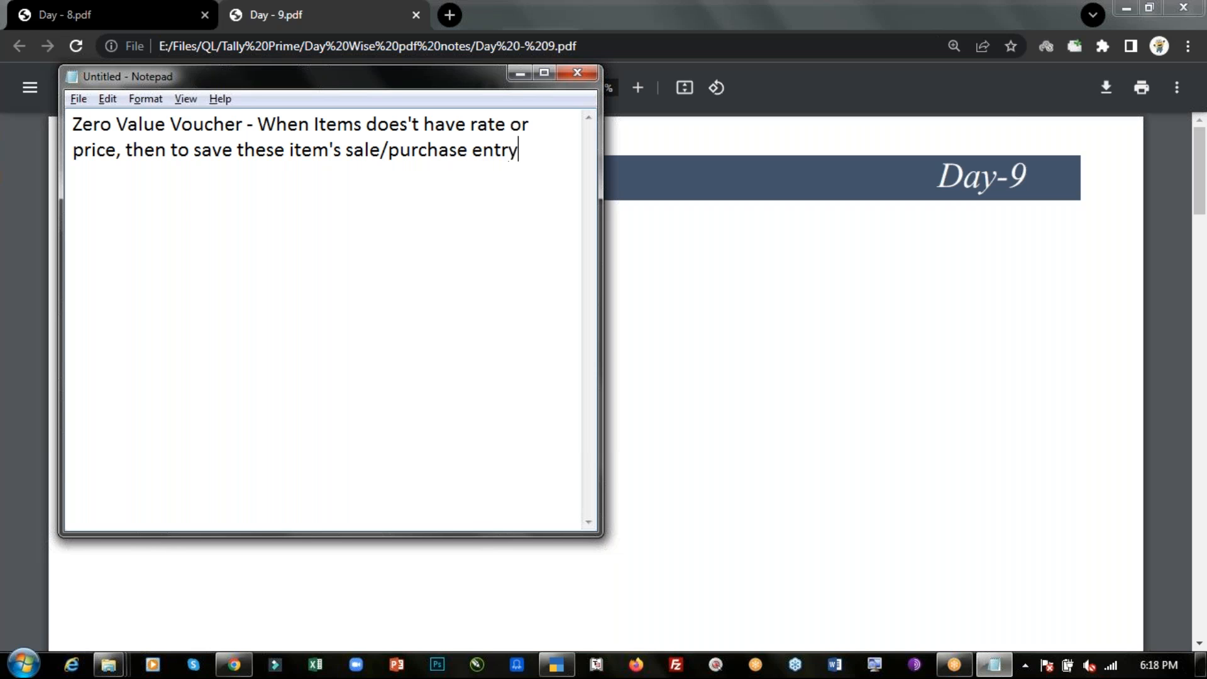
Step: Continue the definition with "we have to activate Zero Value Voucher", using the copied topic name for the ending
key(BackSpace)
key(BackSpace)
text(we have to active)
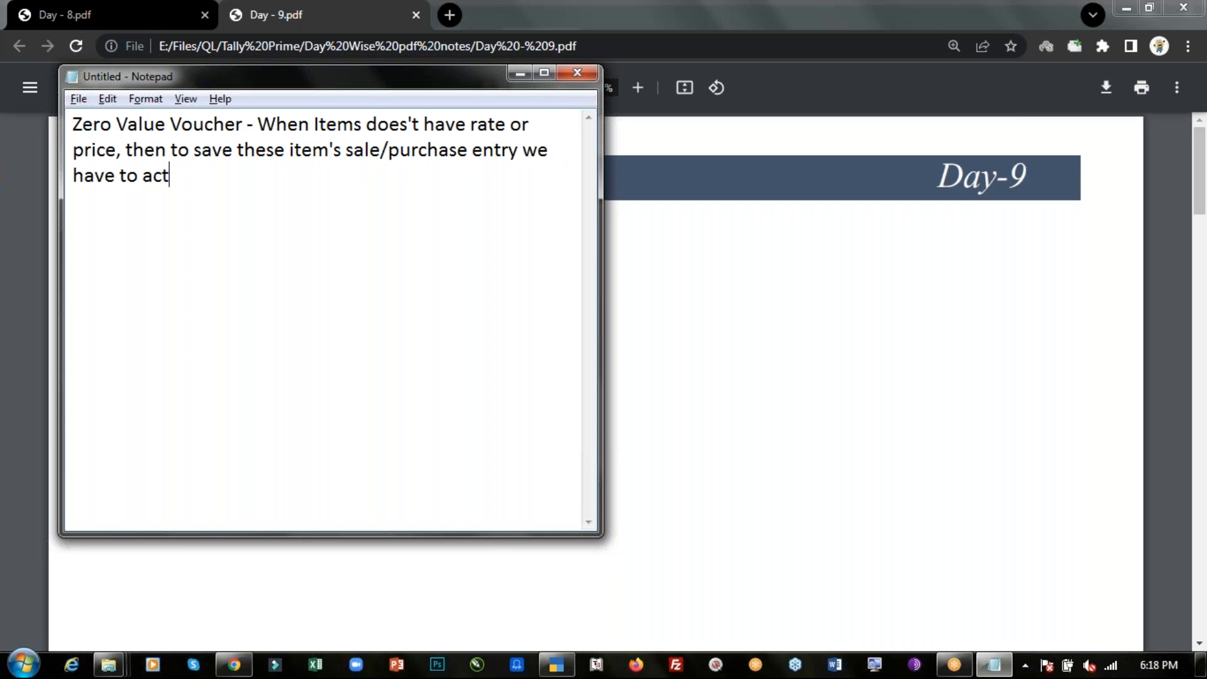
key(BackSpace)
key(BackSpace)
text(a)
key(BackSpace)
text(vate an)
key(BackSpace)
key(BackSpace)
key(ctrl+v)
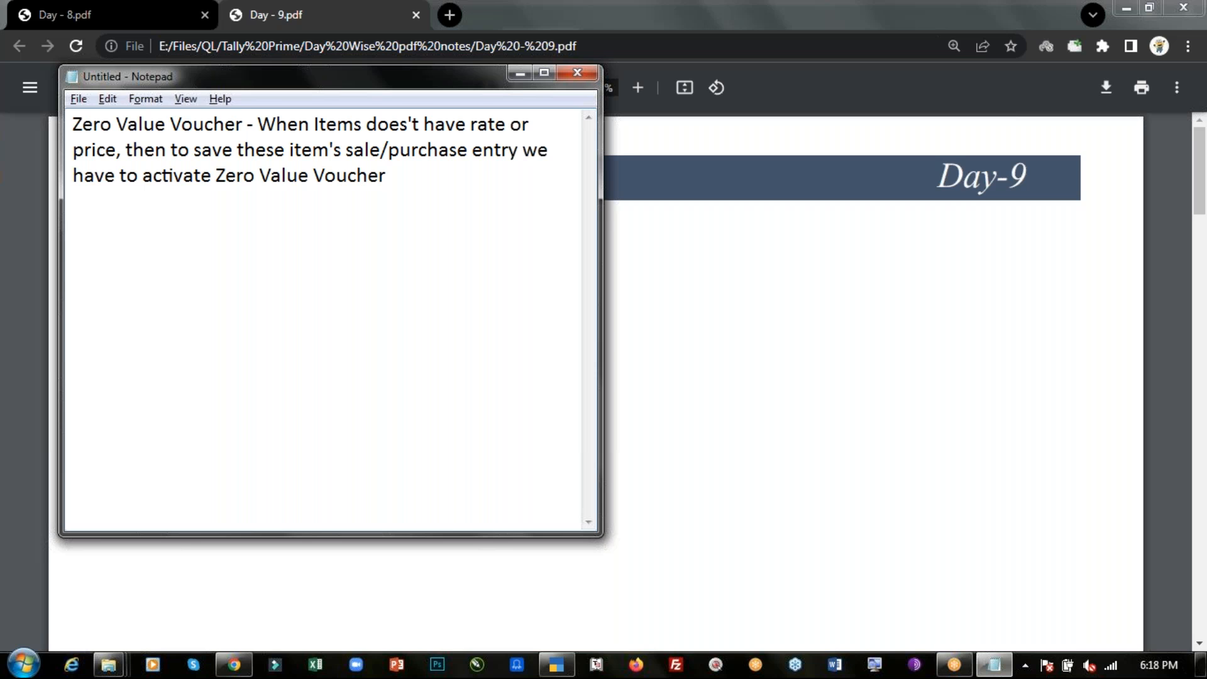
Step: Finish the definition with the word "option" and put the second "Zero Value Voucher" in quotation marks
text(option)
click(218, 170)
text(")
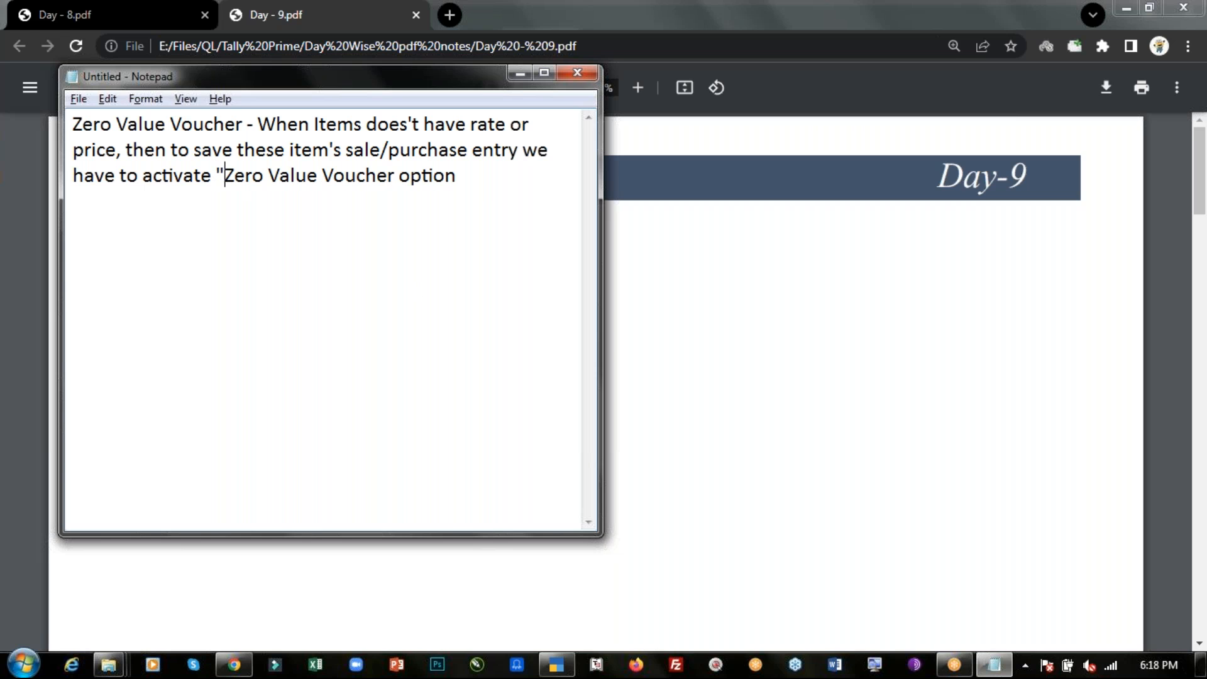
click(399, 175)
text(")
click(476, 178)
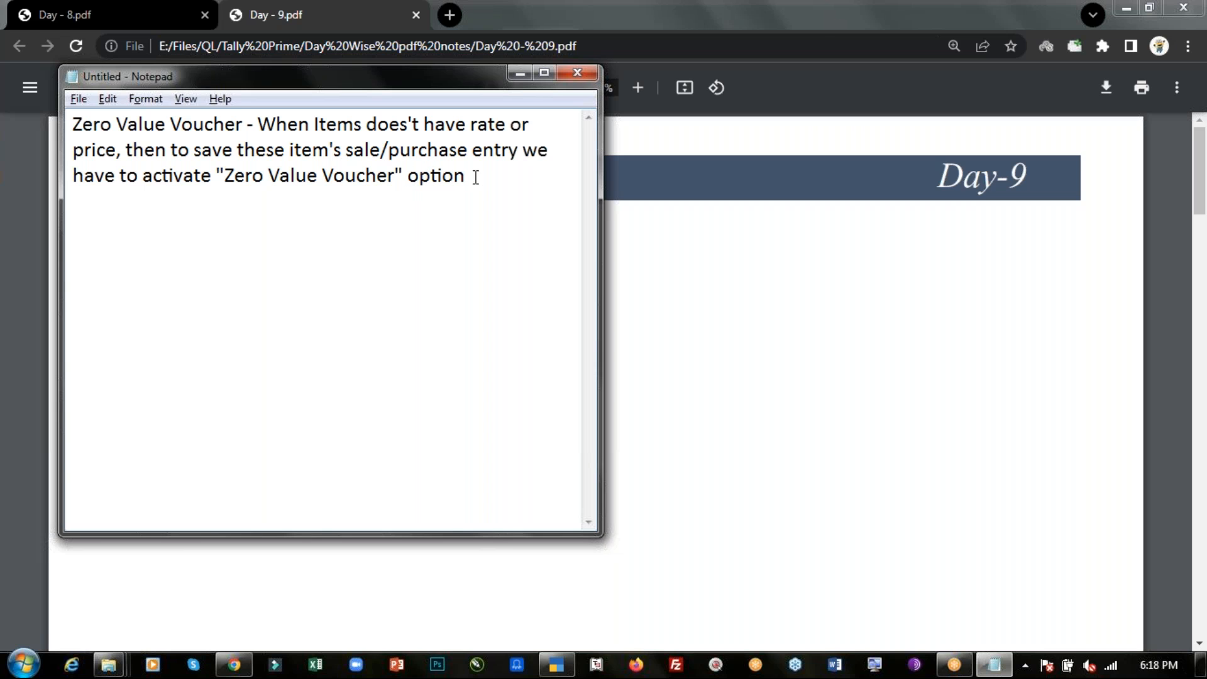
Step: Number the definition as "1." and start a "step 1 -" line below it, separated by a blank line
click(73, 123)
text(1.)
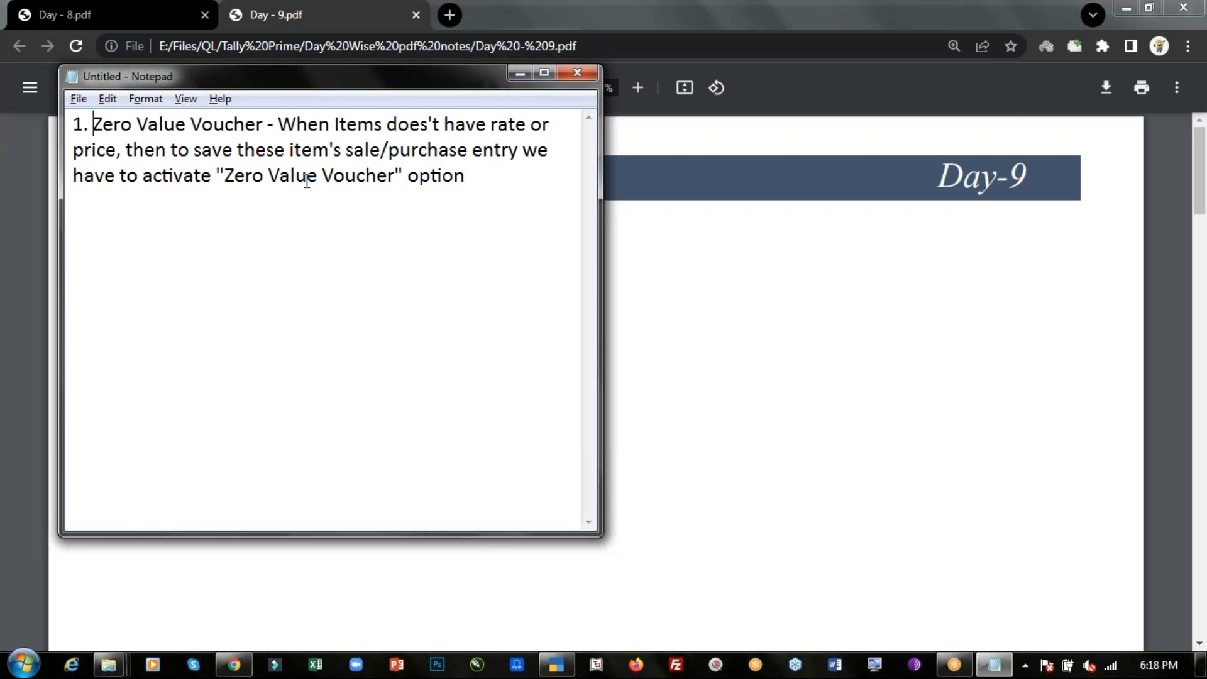
click(482, 175)
key(Return)
text(step 1 -)
Step: Switch to TallyPrime, quit the unsaved purchase voucher, and bring up the list of voucher types for alteration
key(alt+Tab)
key(alt+Tab)
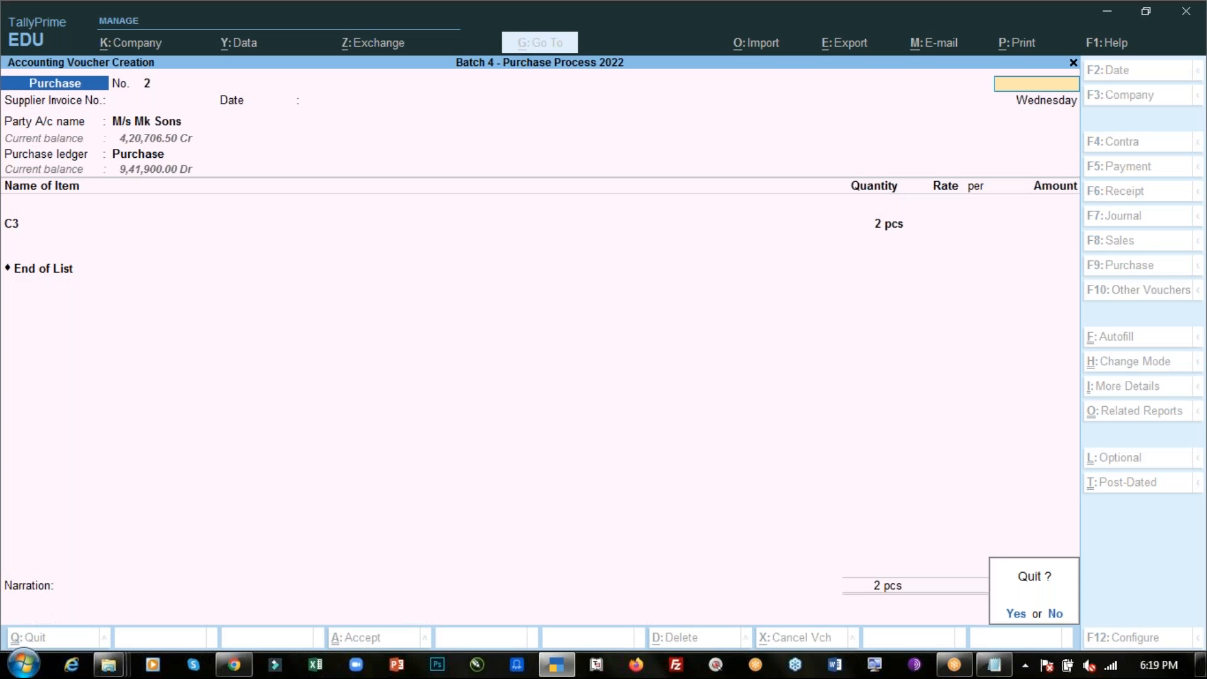
key(Escape)
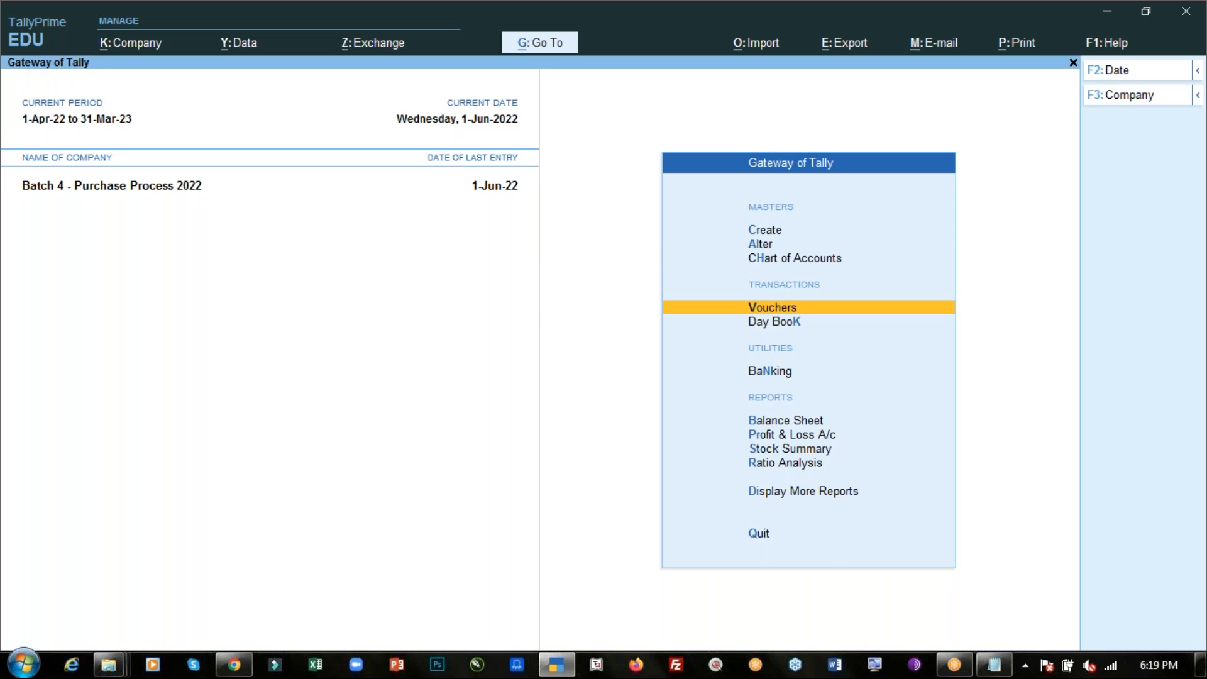
key(Up)
key(Up)
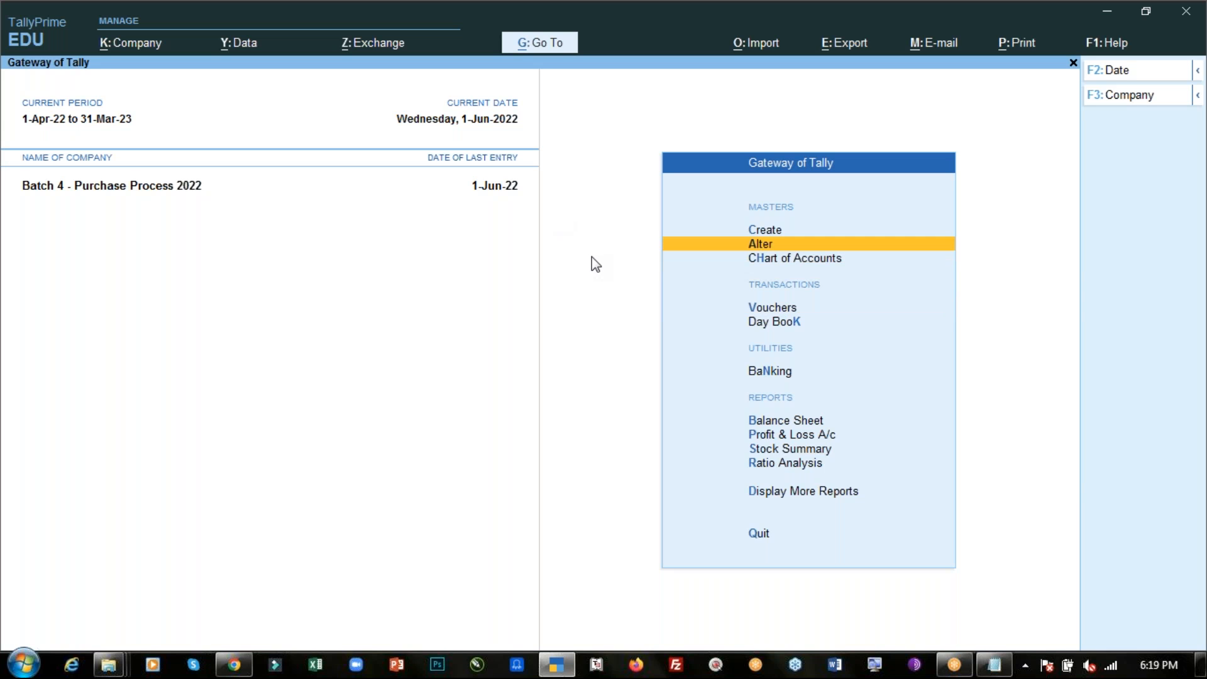
key(Return)
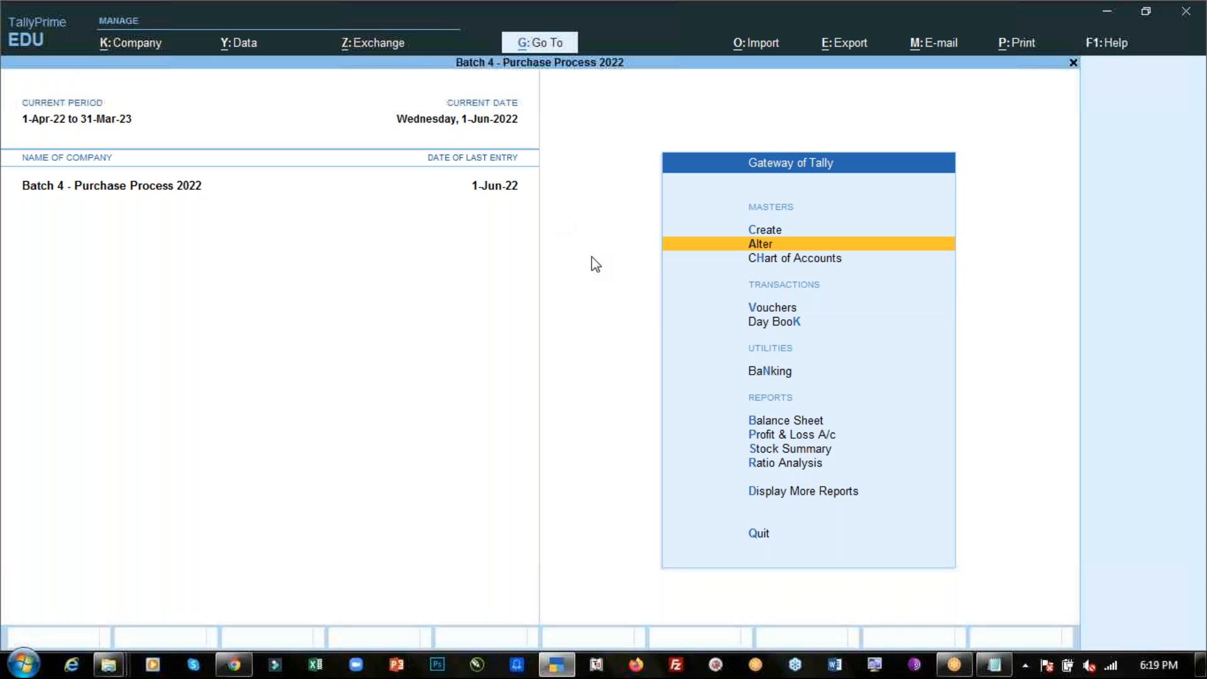
key(Down)
key(Down)
key(Down)
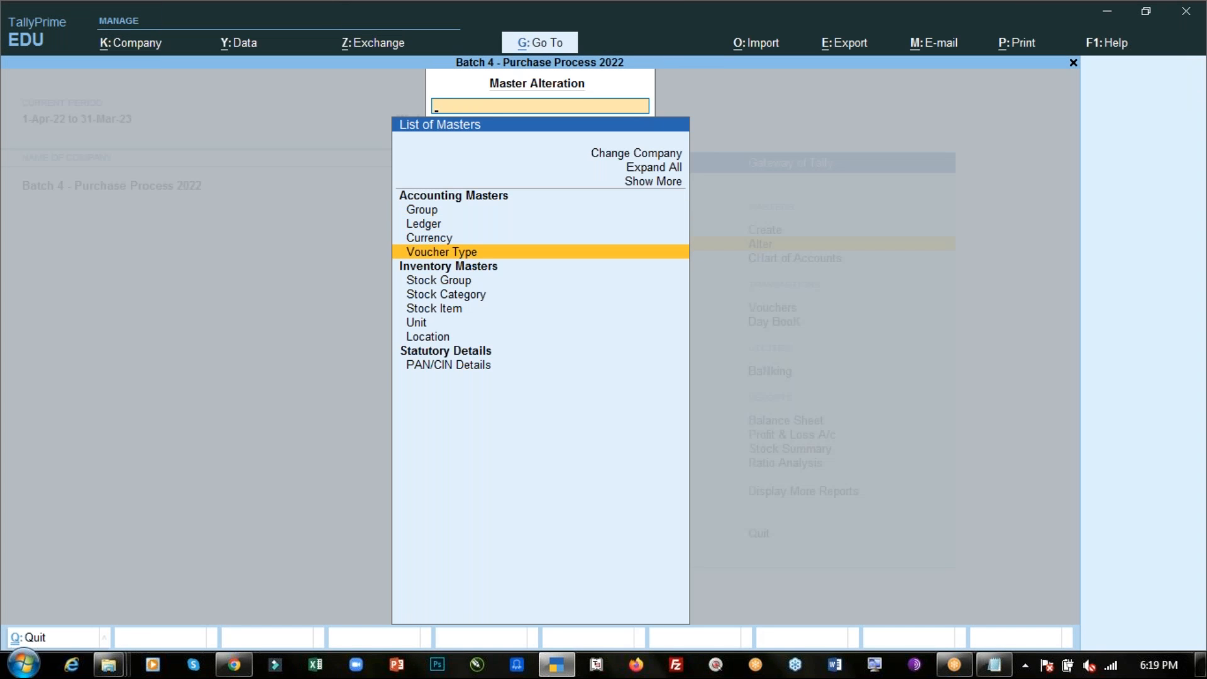
key(Return)
Step: Switch to Notepad and complete the step 1 line with "Goto alter > voucher type >"
key(alt+Tab)
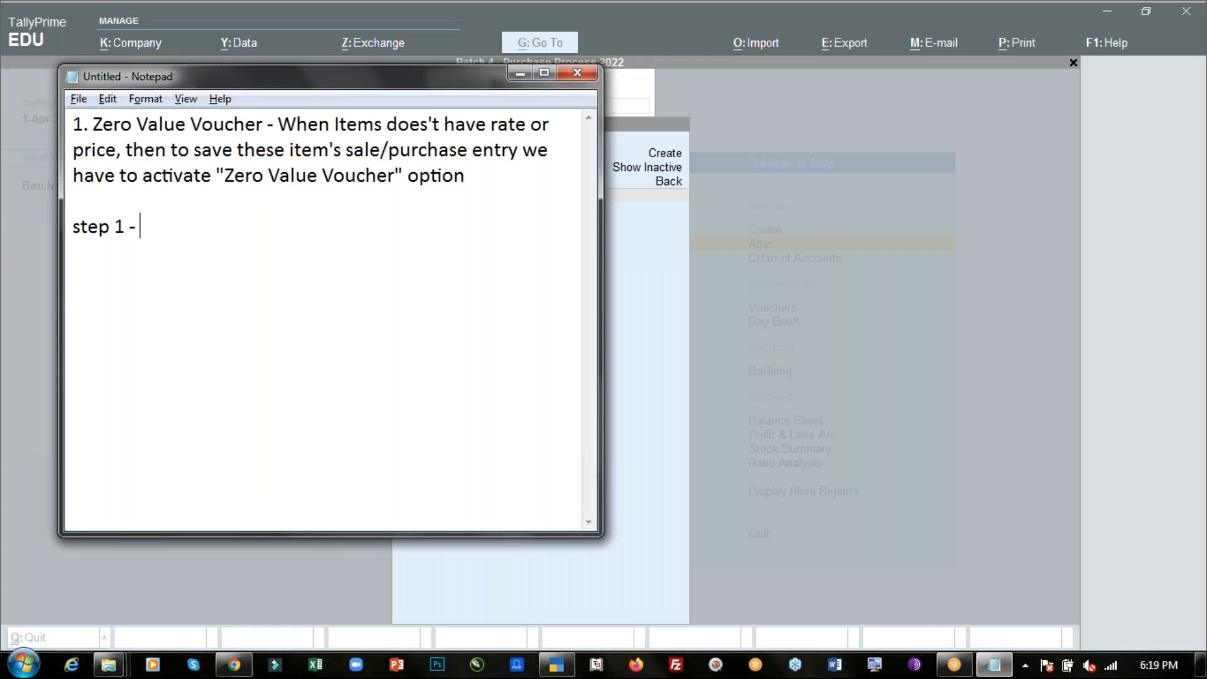
text(Goto alter > voucher)
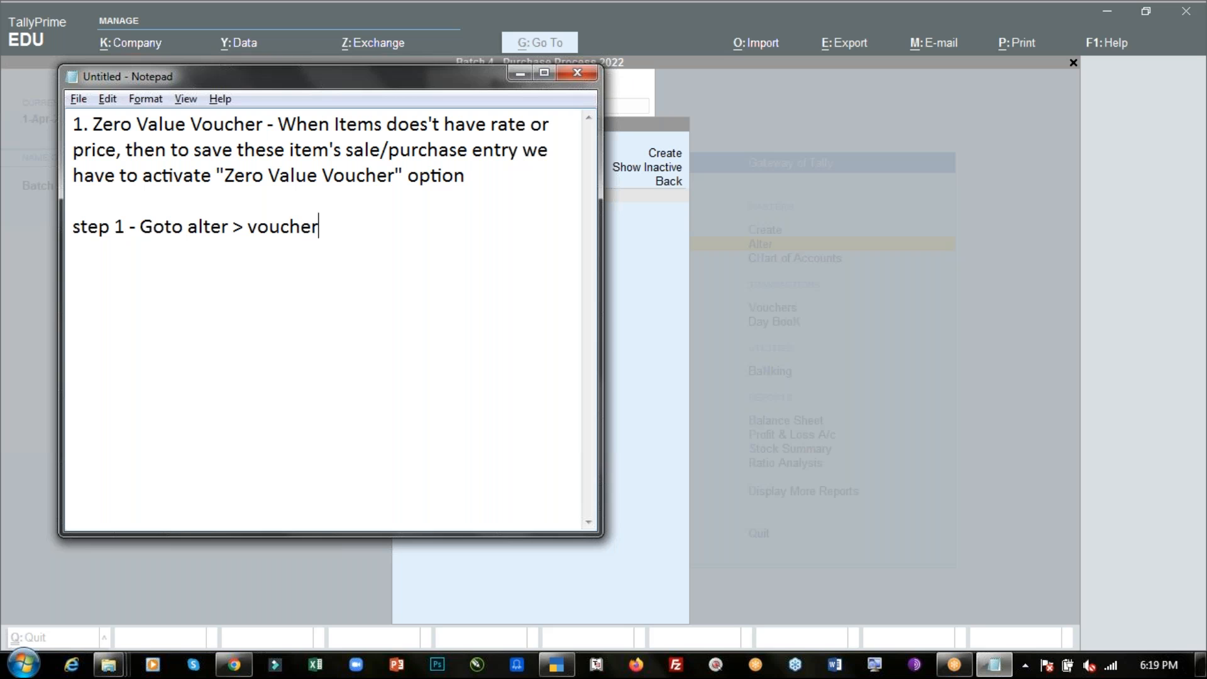
text( type >)
Step: Switch to TallyPrime and open the Purchase voucher type for alteration
key(alt+Tab)
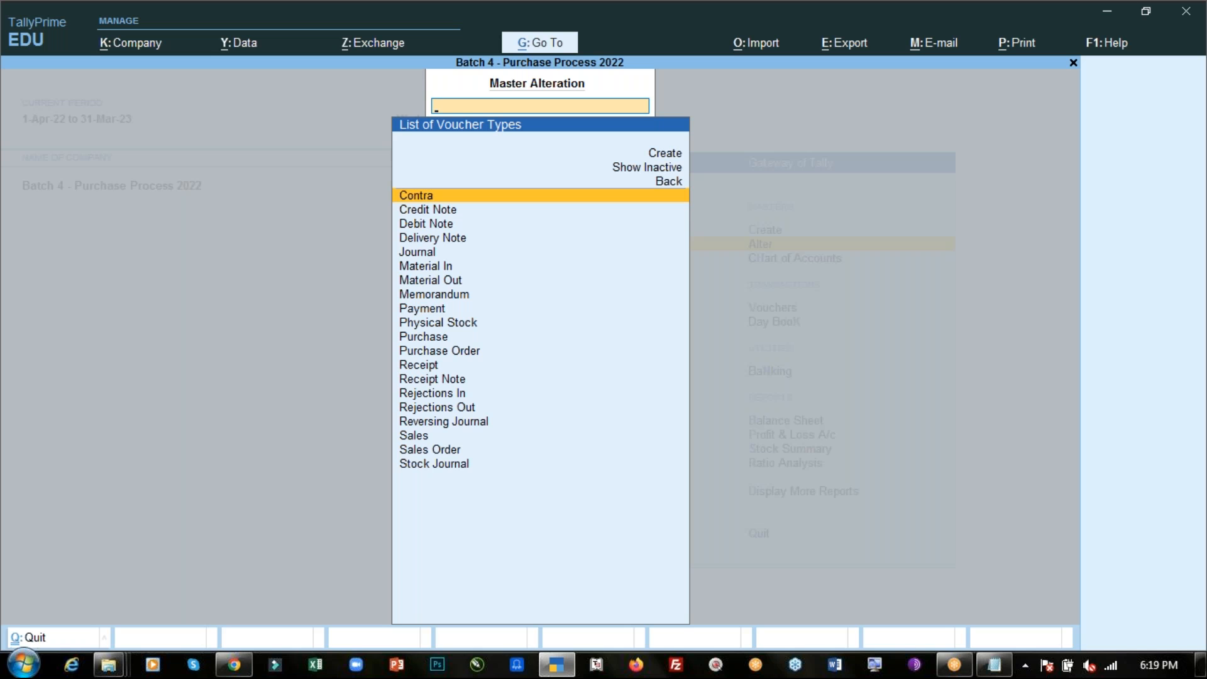
text(Pur)
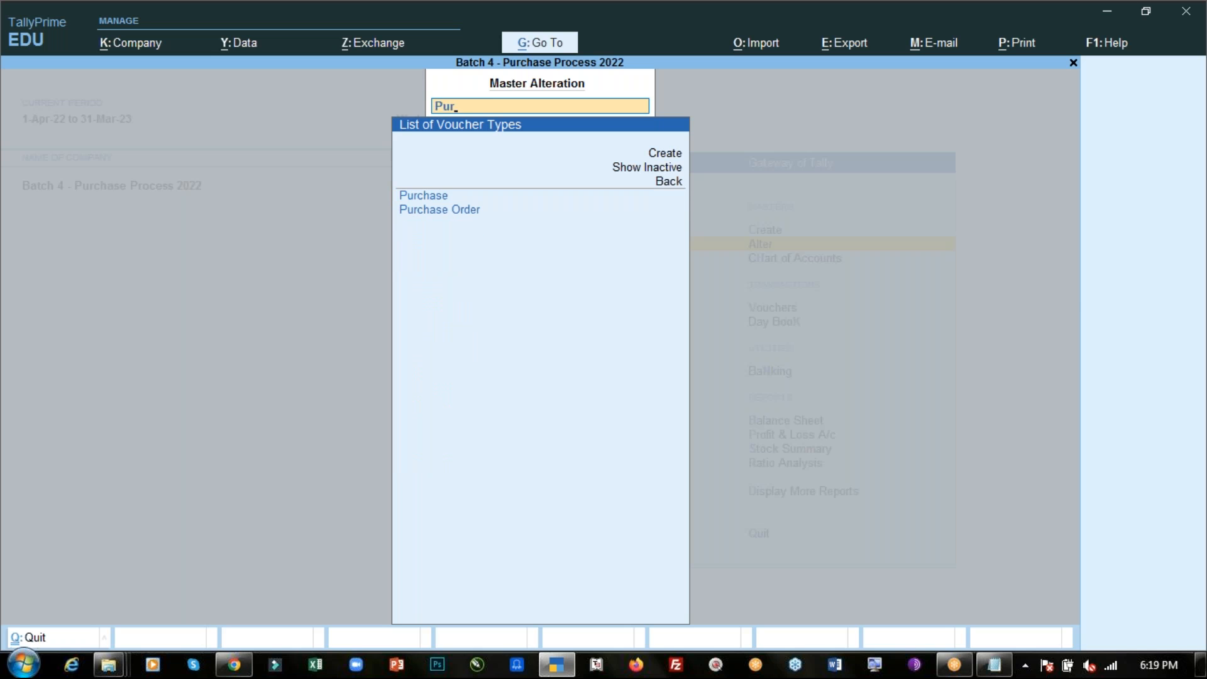
key(Return)
Step: Switch to Notepad and add "select any voucher" to the end of the step 1 line
key(alt+Tab)
text(select an)
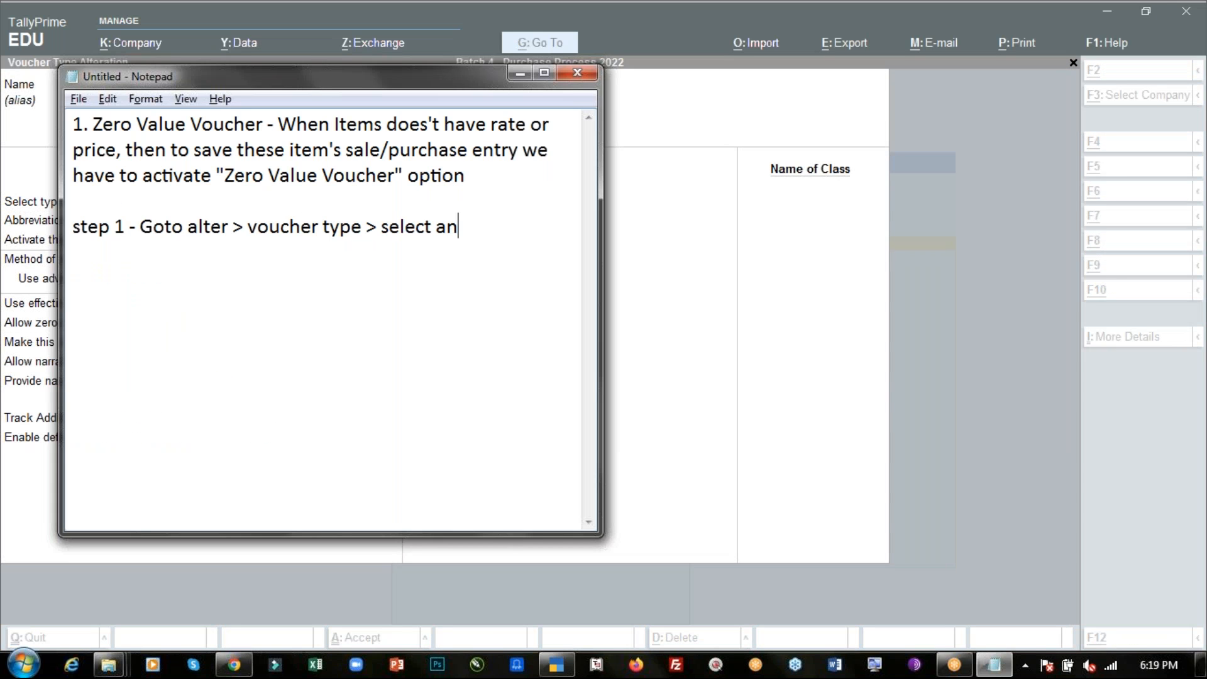
text(y voucher)
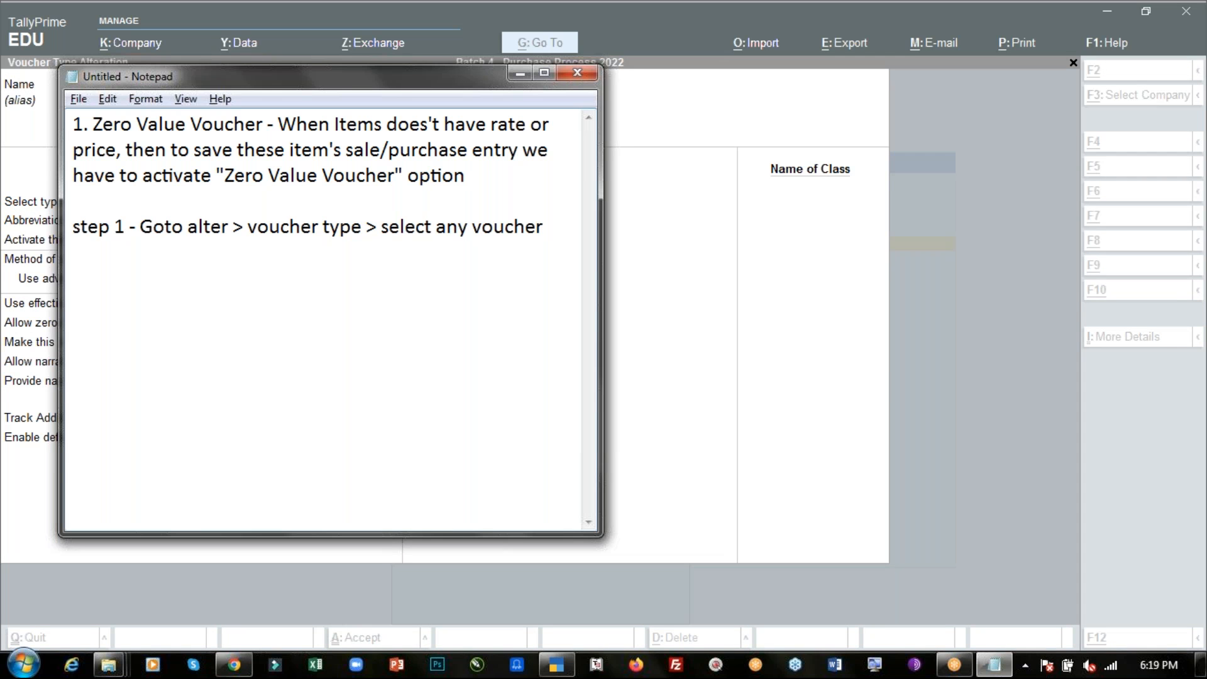
Step: Locate the zero-valued transactions option in TallyPrime's Purchase voucher type and start the Notepad line "step 2 - activate below optins -"
key(alt+Tab)
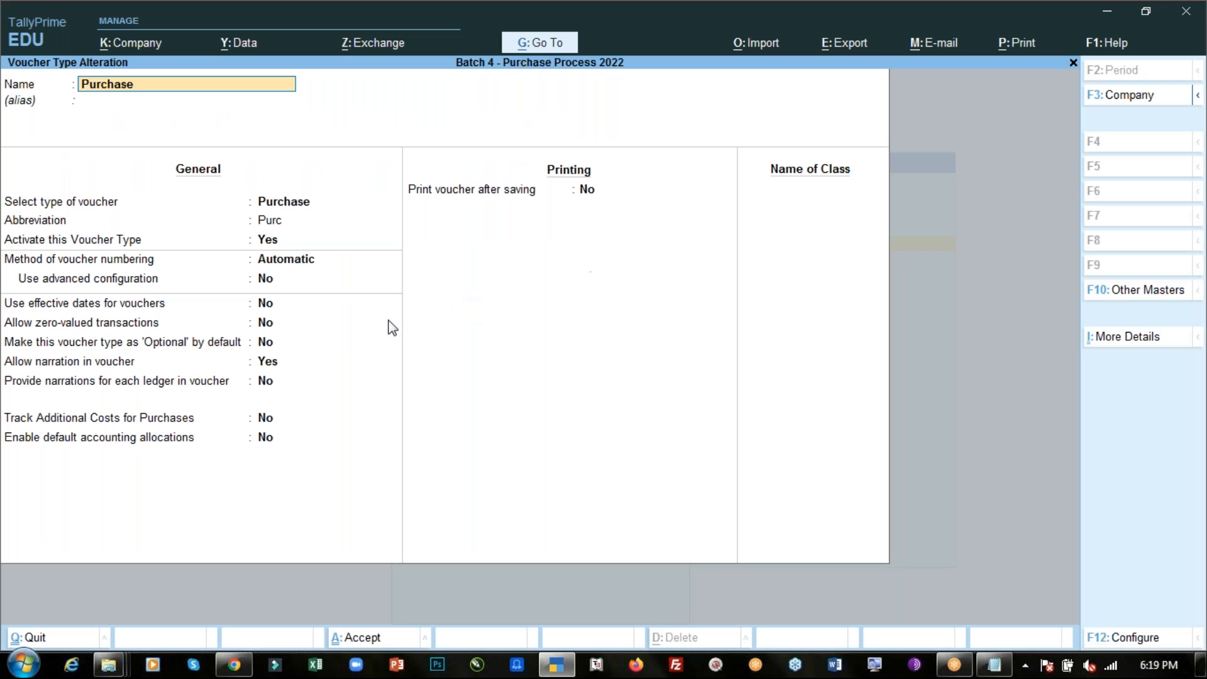
click(264, 322)
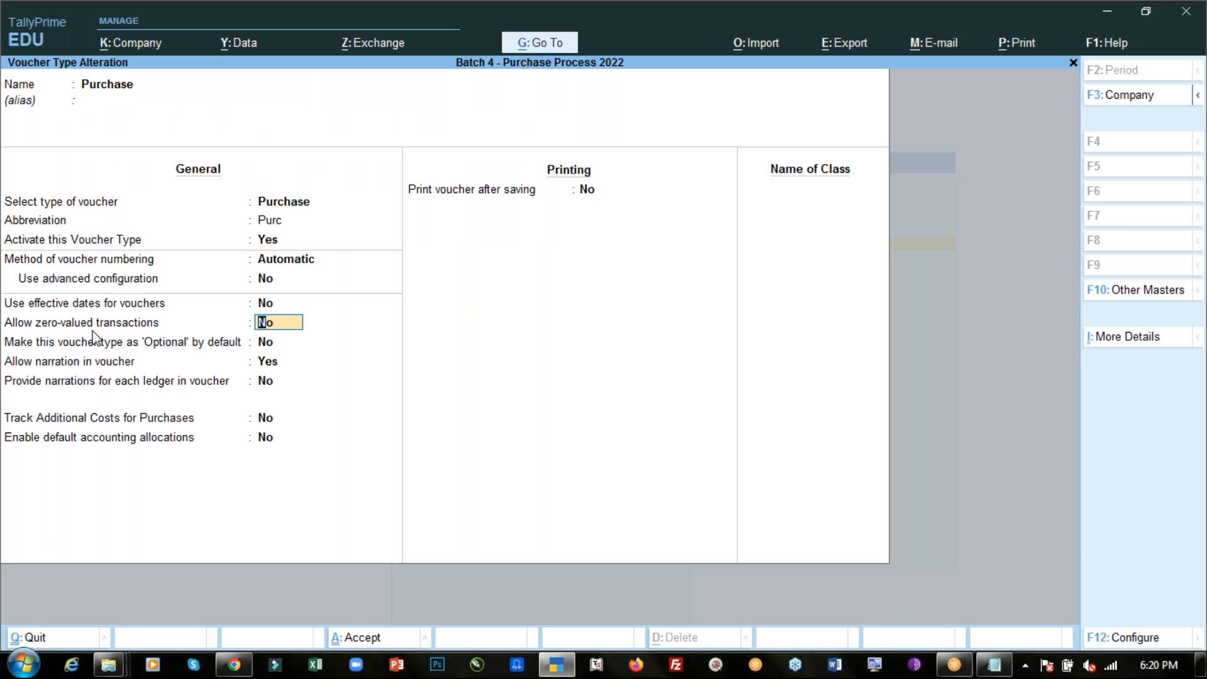
key(alt+Tab)
key(Return)
text(ste)
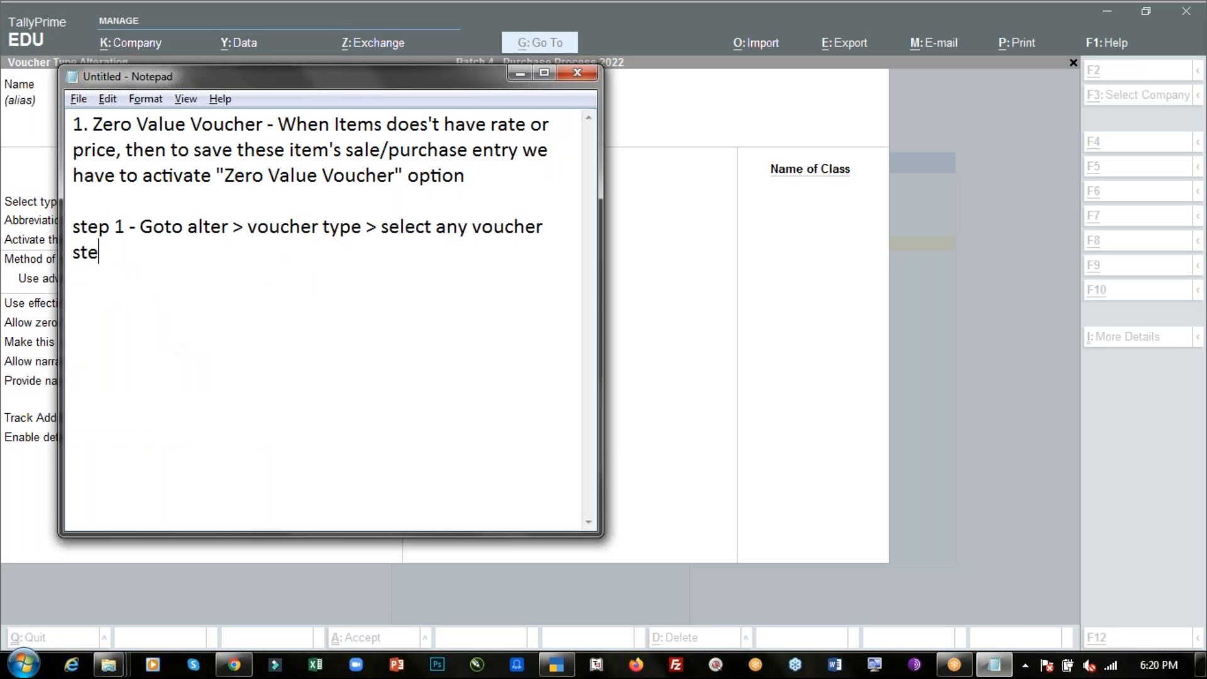
text(p 2 - activate below )
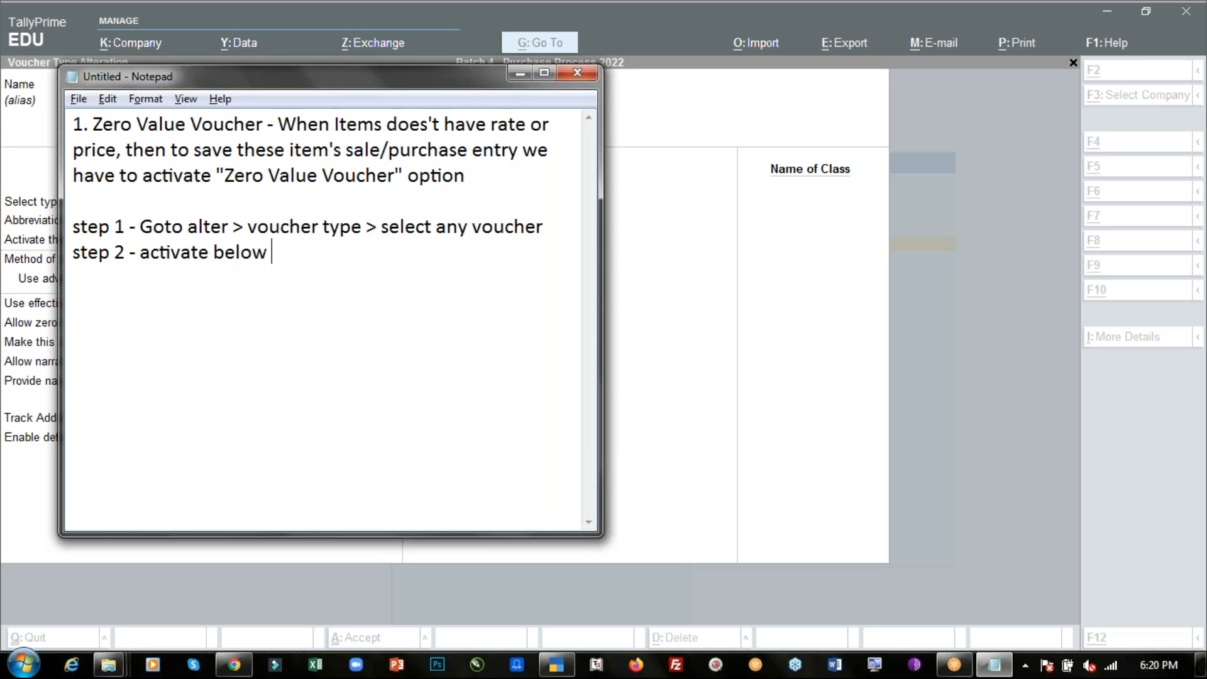
text(optins -)
Step: Recheck the option's name in TallyPrime and add "Allow zero valued transactions" to the step 2 line in Notepad, with a space before it
key(alt+Tab)
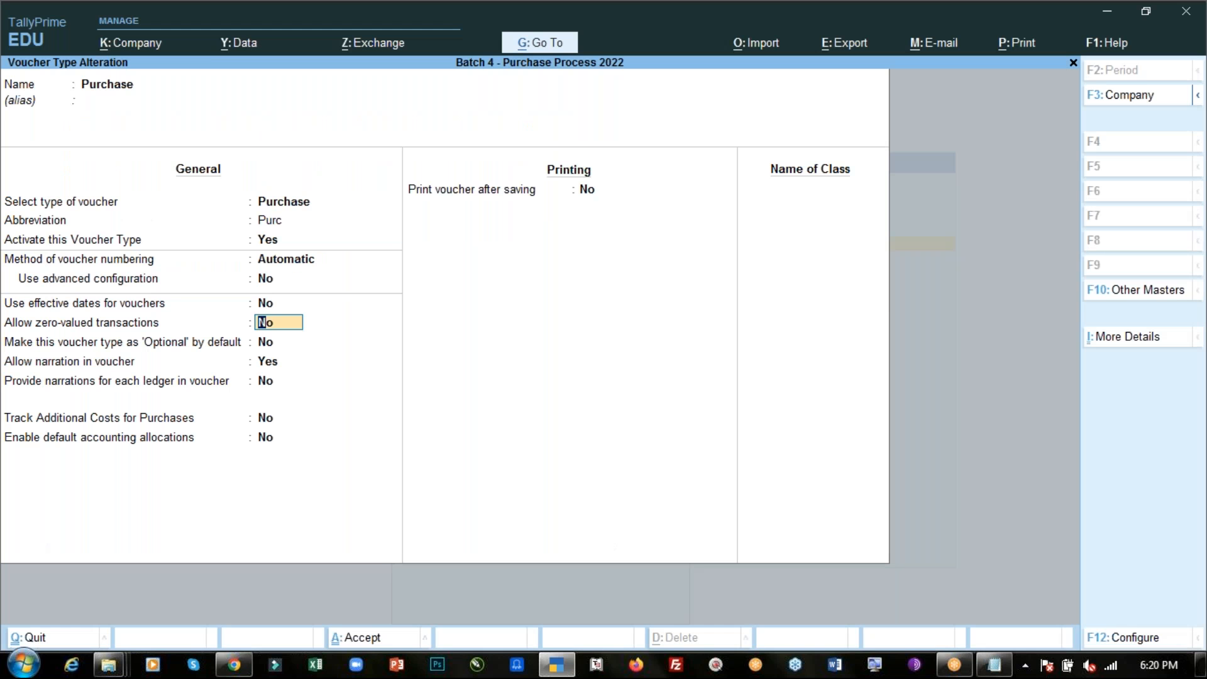
key(alt+Tab)
text(Allow zero calued)
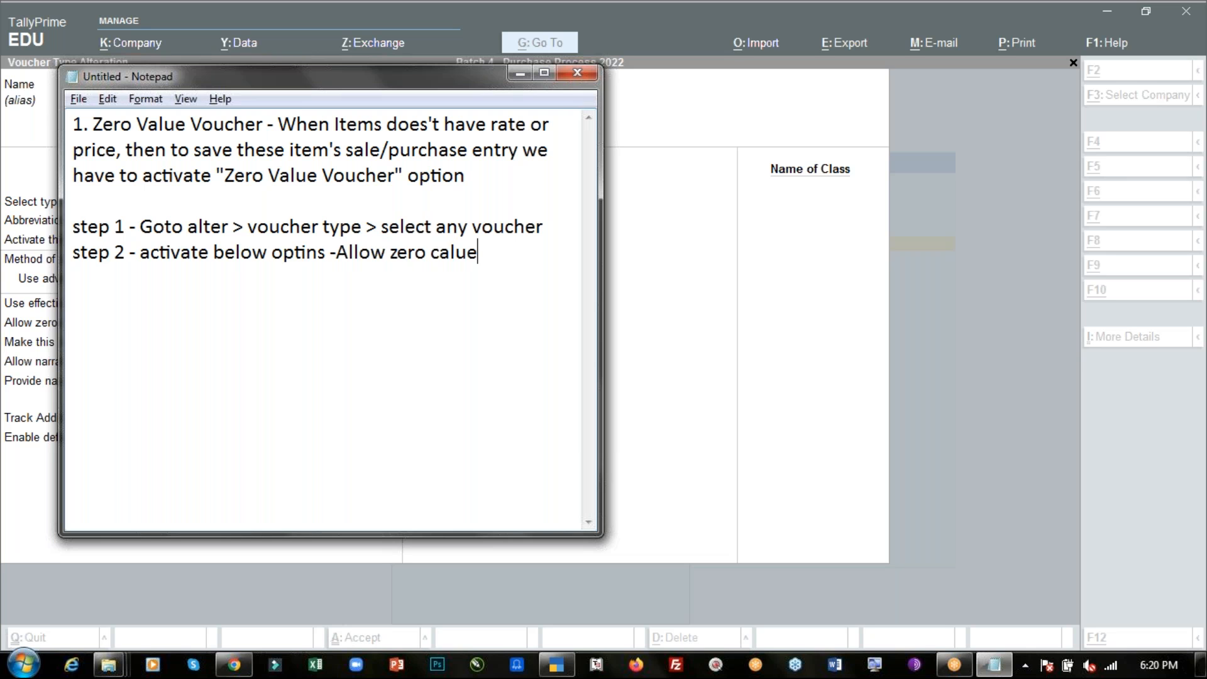
key(BackSpace)
key(BackSpace)
key(BackSpace)
key(BackSpace)
key(BackSpace)
key(BackSpace)
text(valued tra)
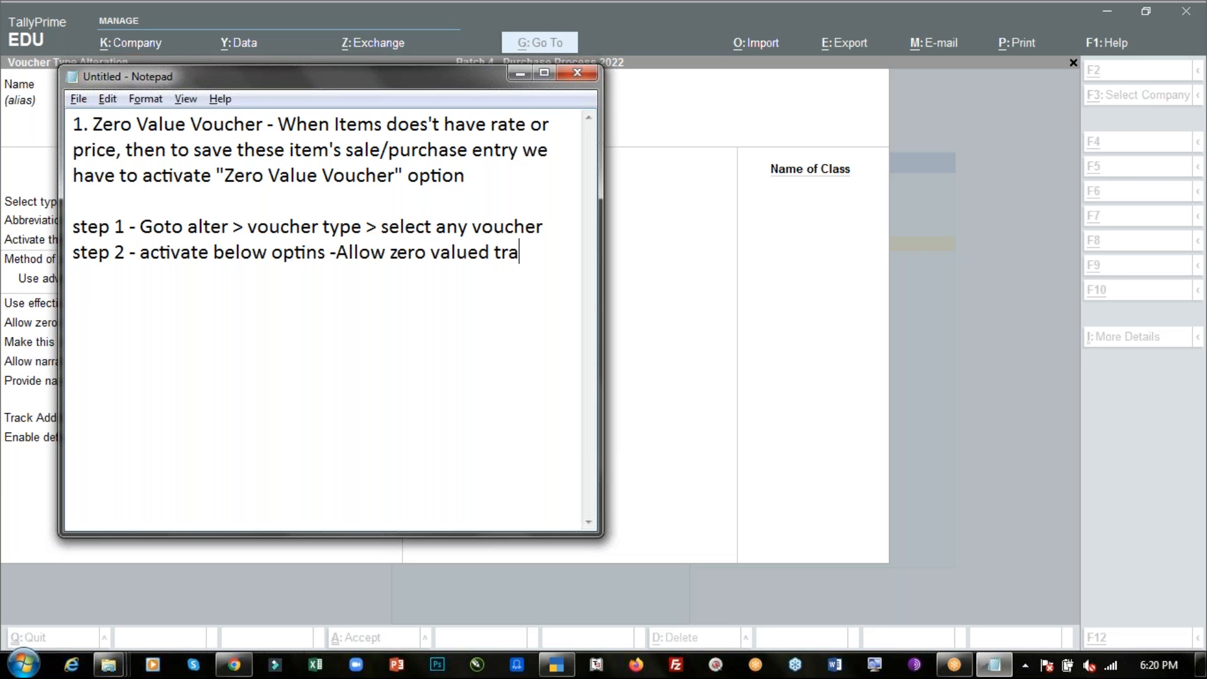
text(nsactions)
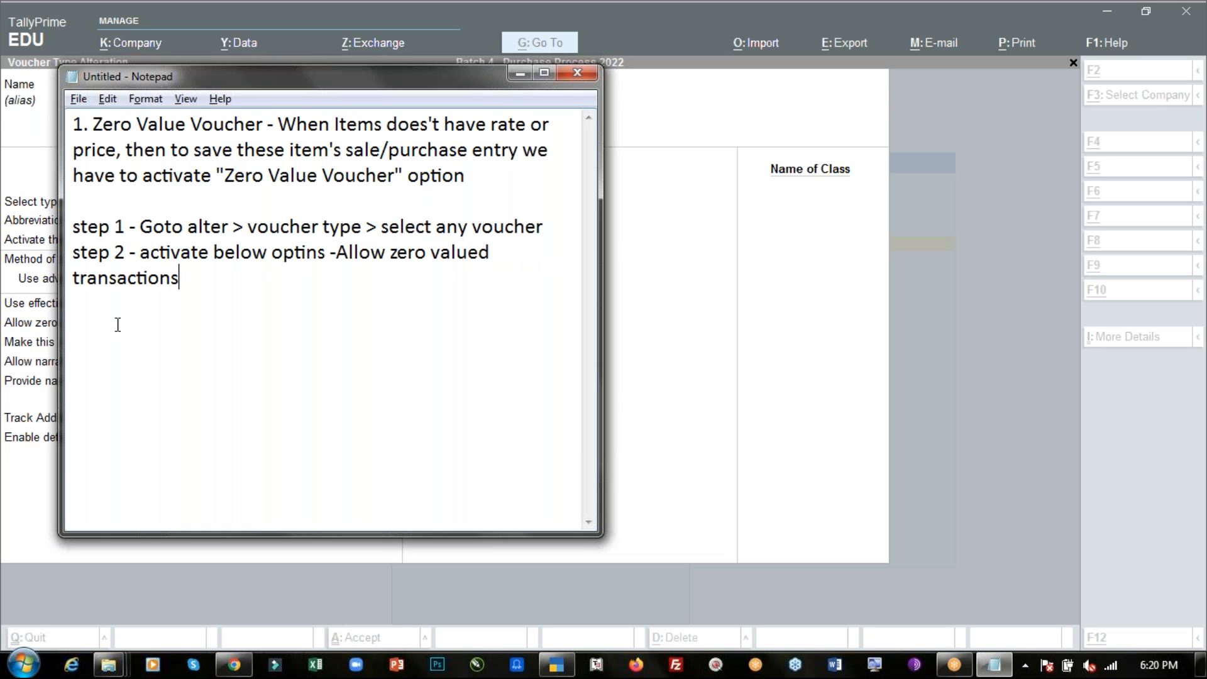
click(337, 251)
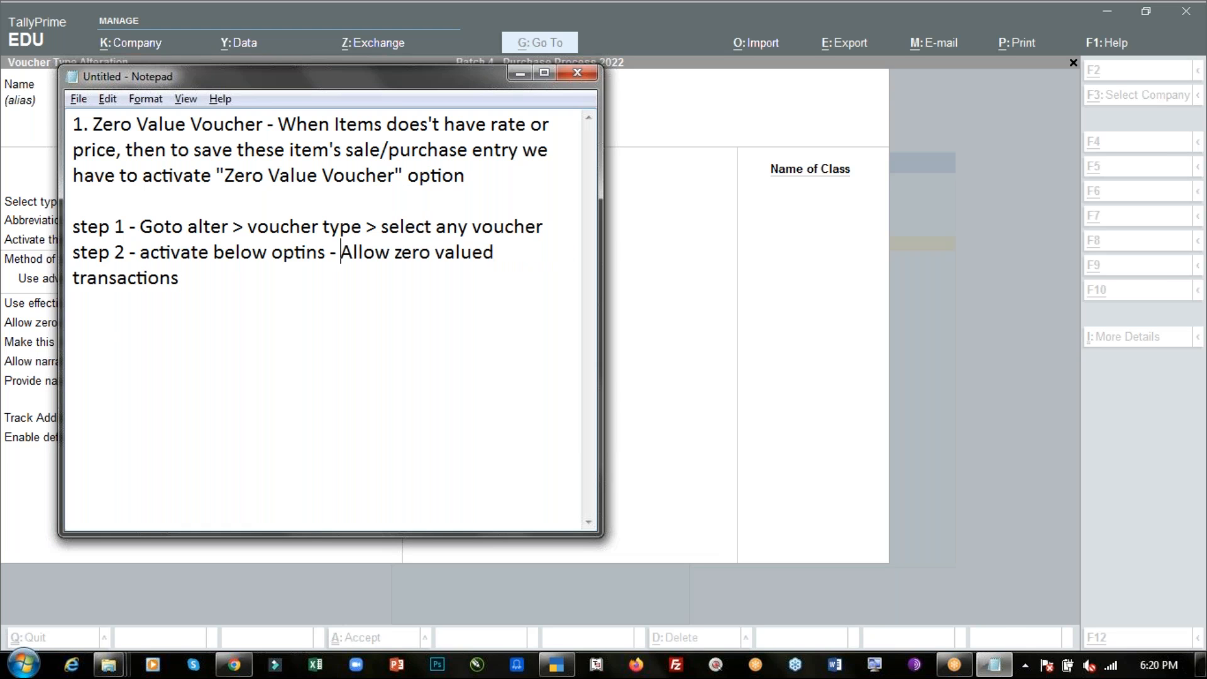
Step: Switch to TallyPrime and quit the Purchase voucher type alteration without saving, returning to the Gateway of Tally
key(alt+Tab)
key(Escape)
key(y)
key(Escape)
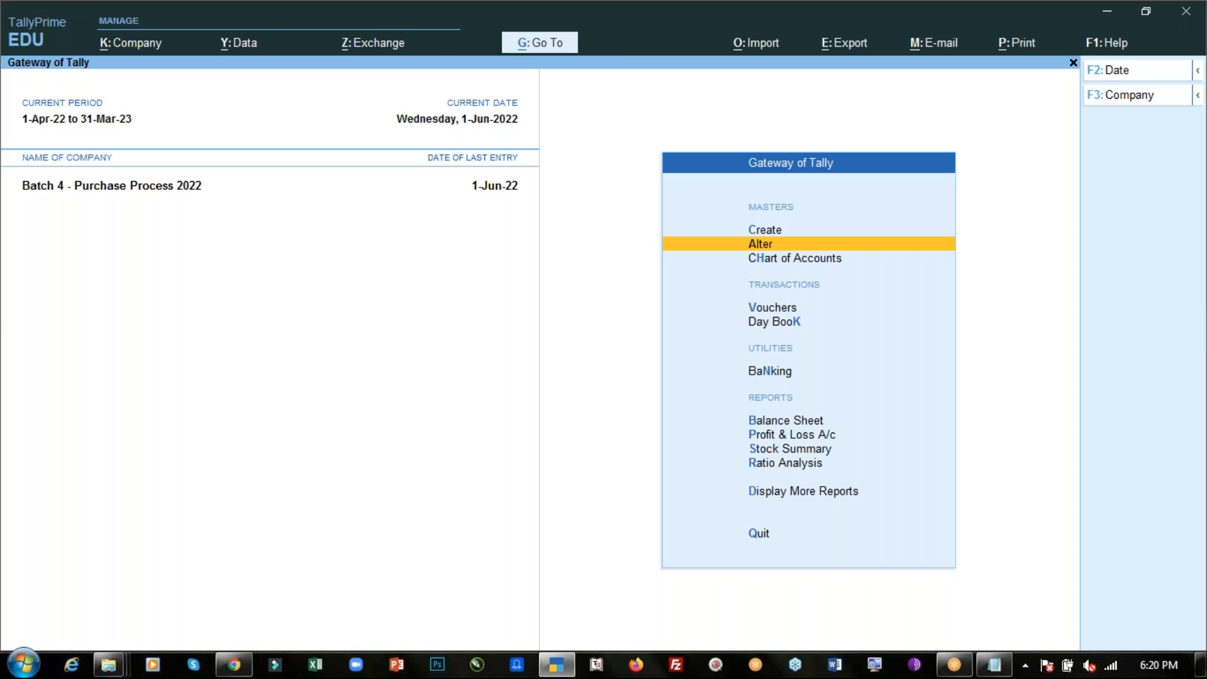
Step: Open the Purchase voucher type for alteration and set "Allow zero-valued transactions" to Yes
key(Return)
key(Down)
key(Down)
key(Down)
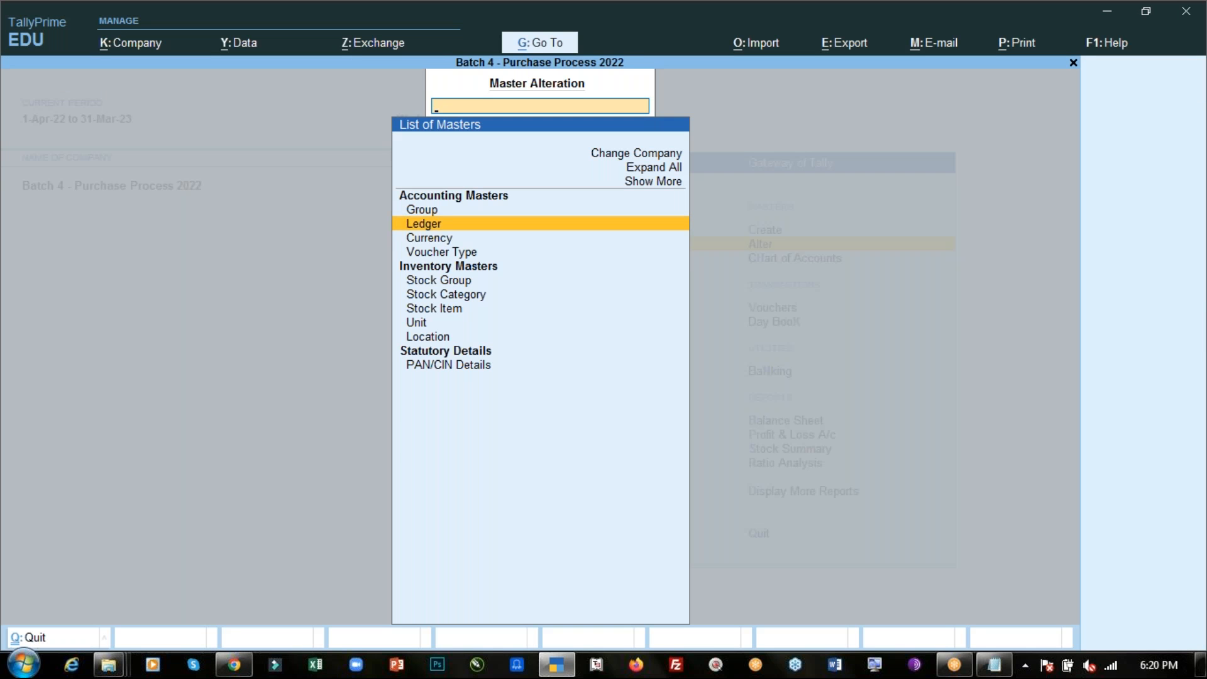
key(Return)
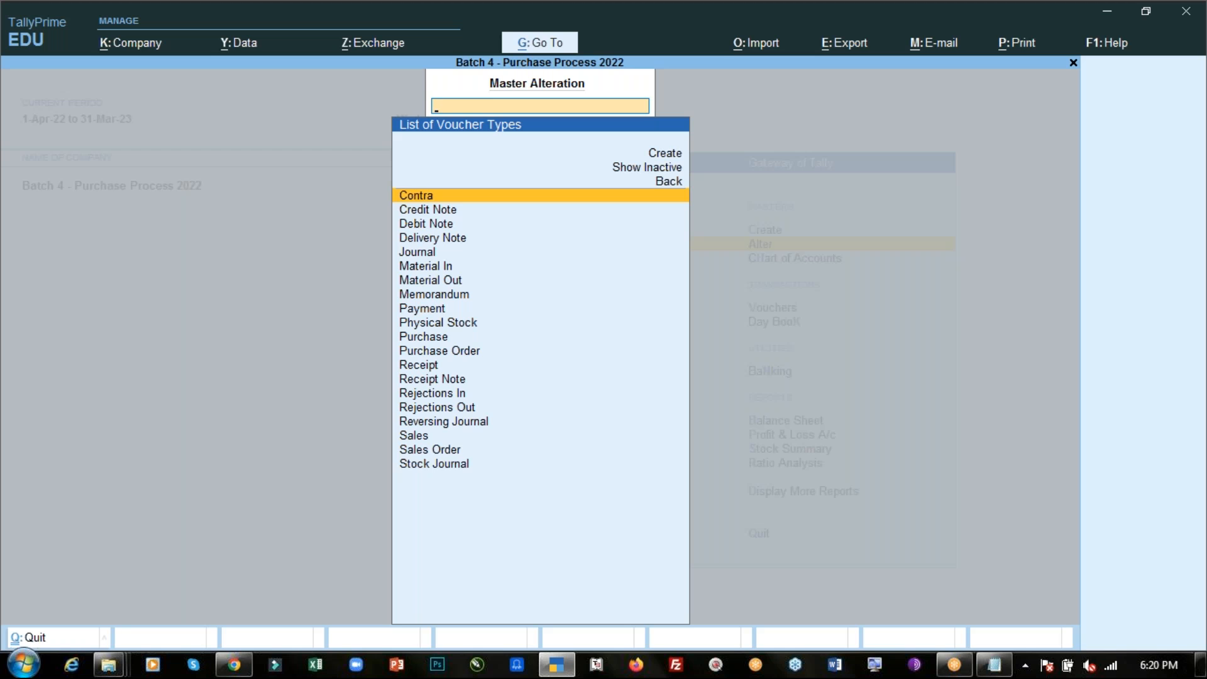
text(Pur)
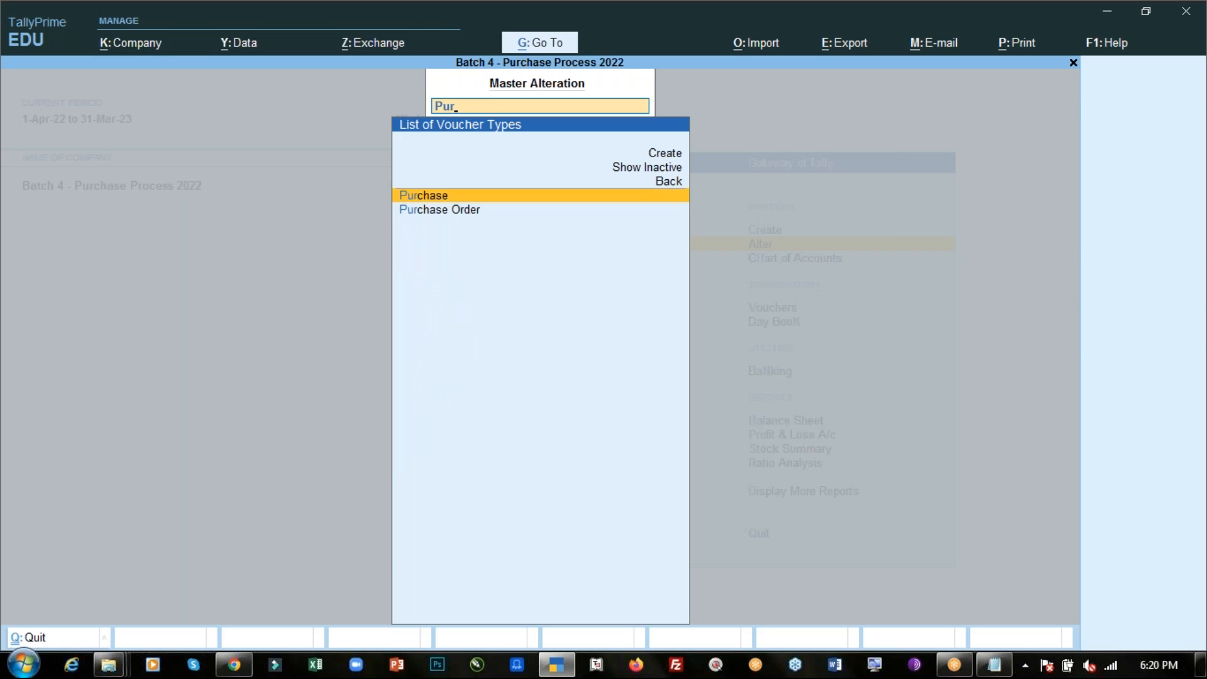
key(Return)
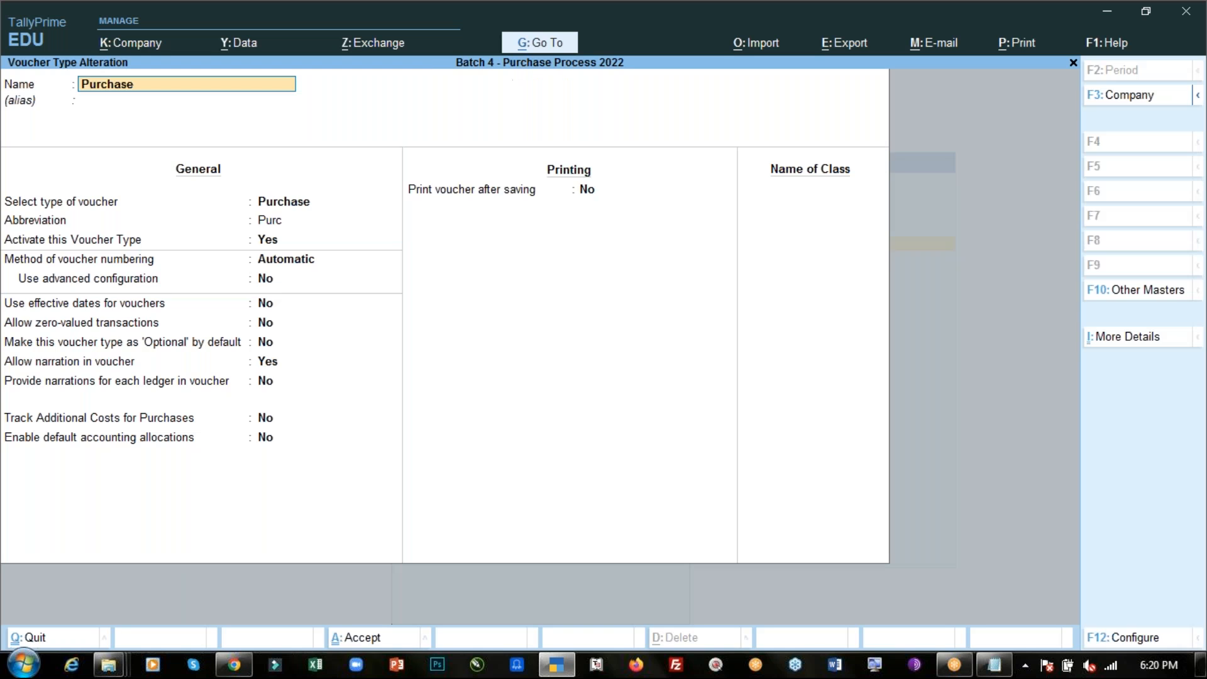
click(269, 324)
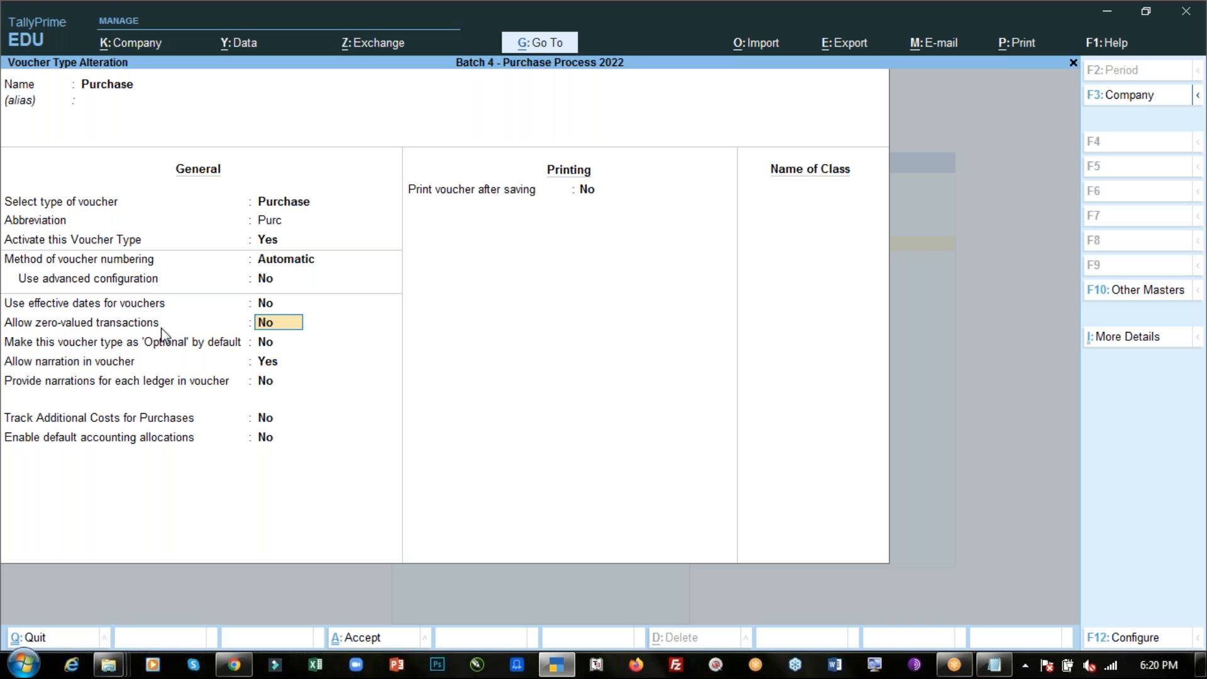
key(y)
key(Up)
Step: Switch to Notepad, save the notes as "Zero value voucher" in the Tally Prime folder, and close the file
key(alt+Tab)
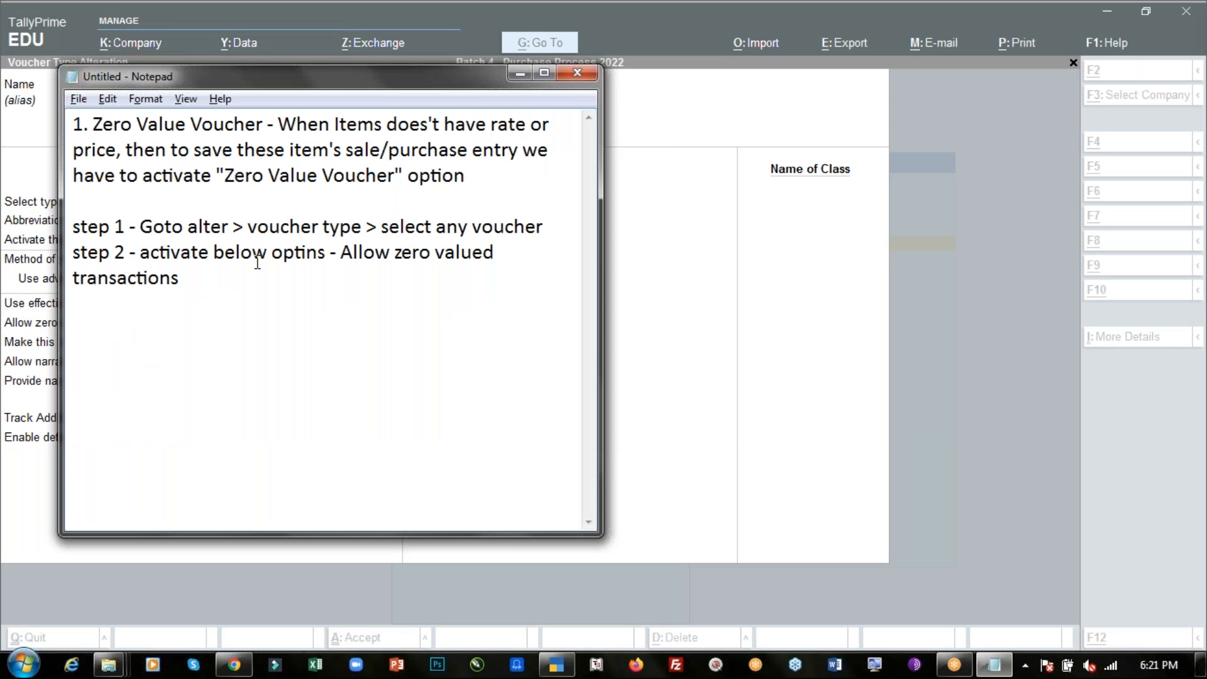
drag(256, 81, 586, 116)
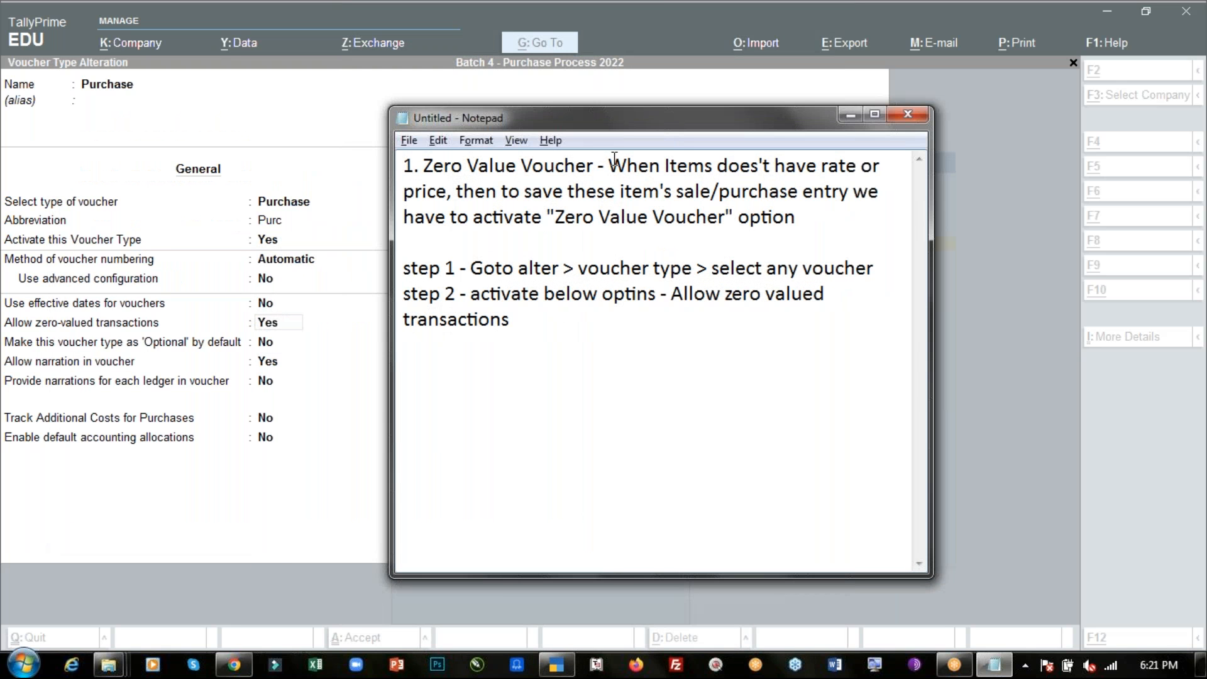
click(885, 36)
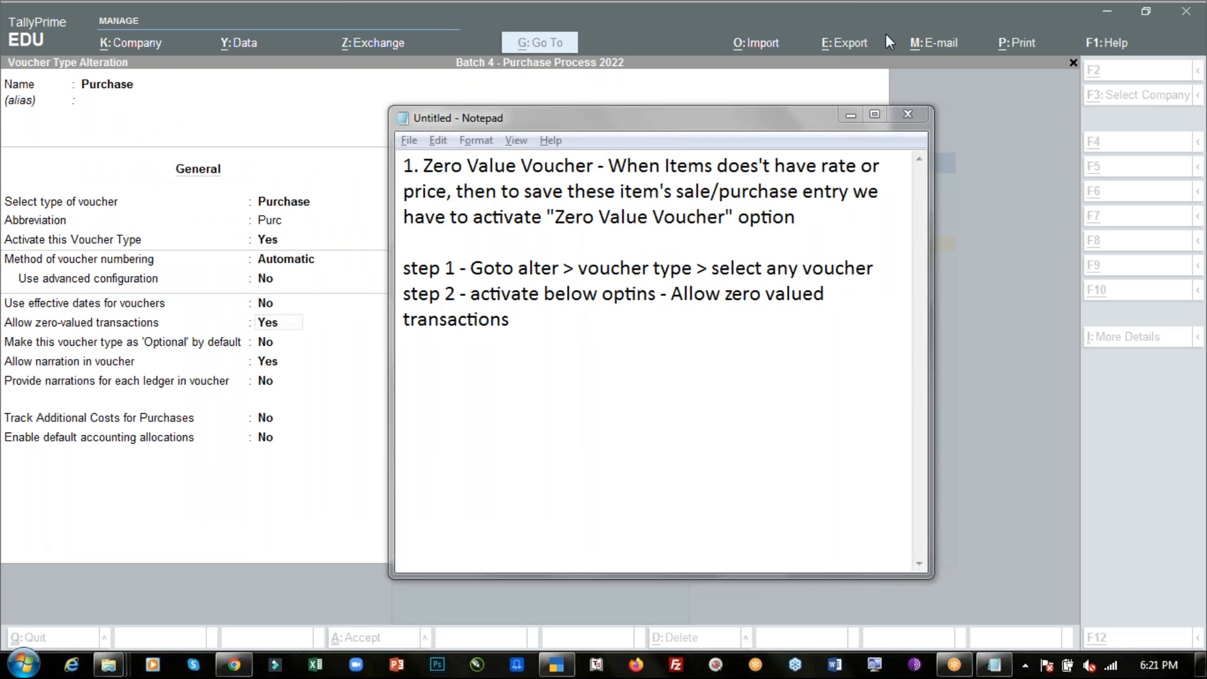
click(816, 130)
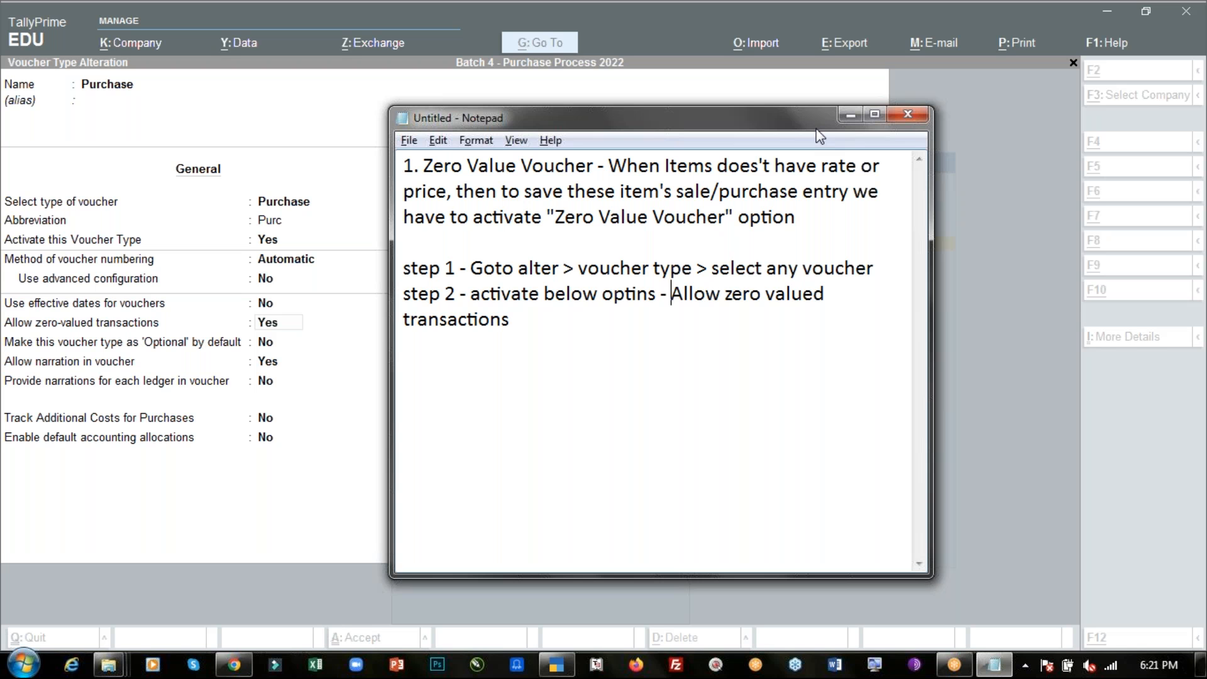
key(ctrl+s)
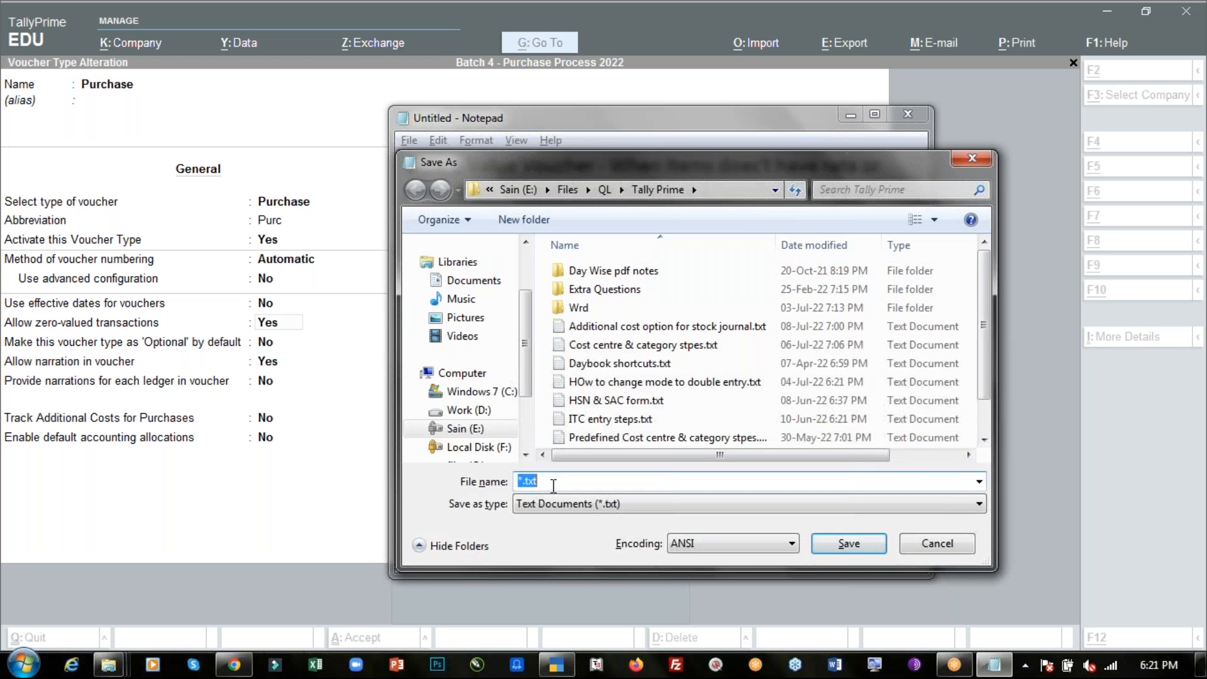
text(Zero value voucher)
key(Return)
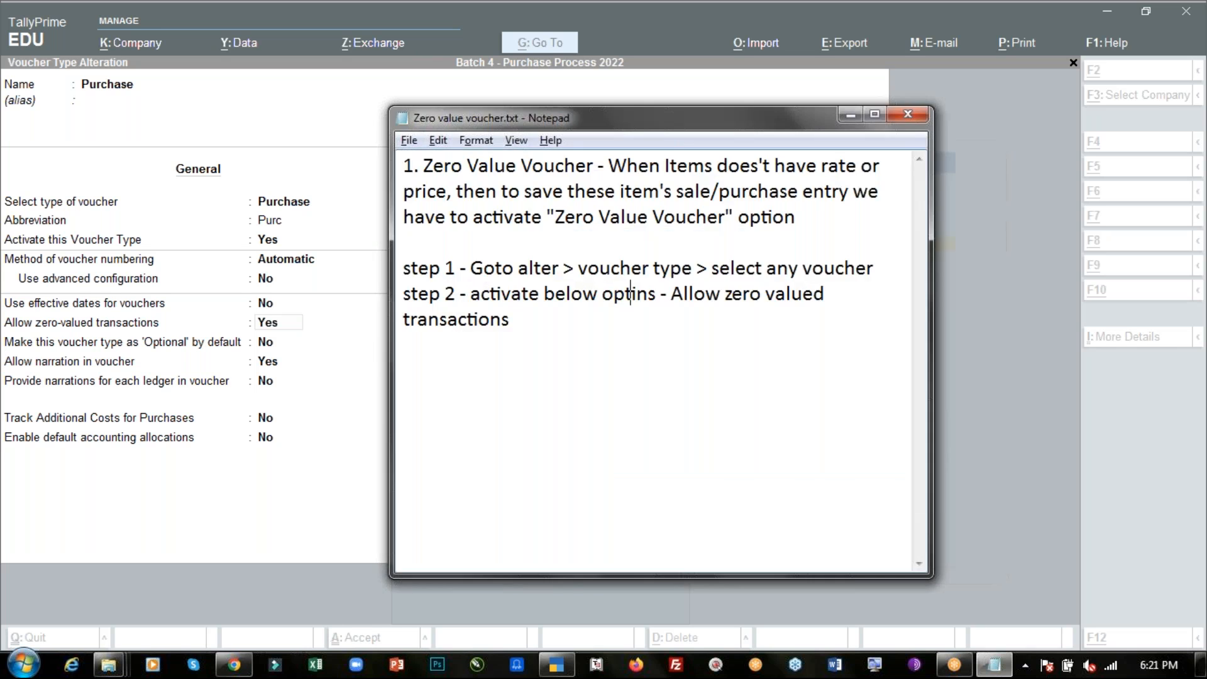
click(907, 115)
Step: Accept the Purchase voucher type alteration in TallyPrime and return to the Gateway of Tally
click(743, 259)
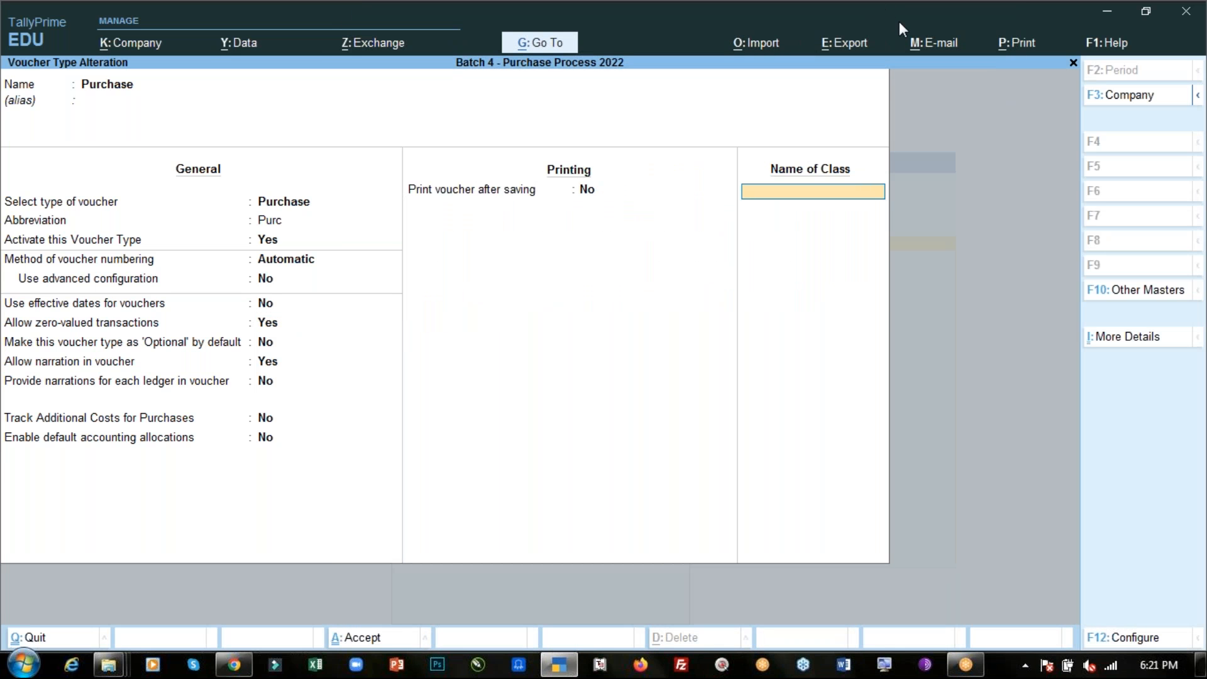
key(Return)
key(Return)
key(ctrl+a)
key(Escape)
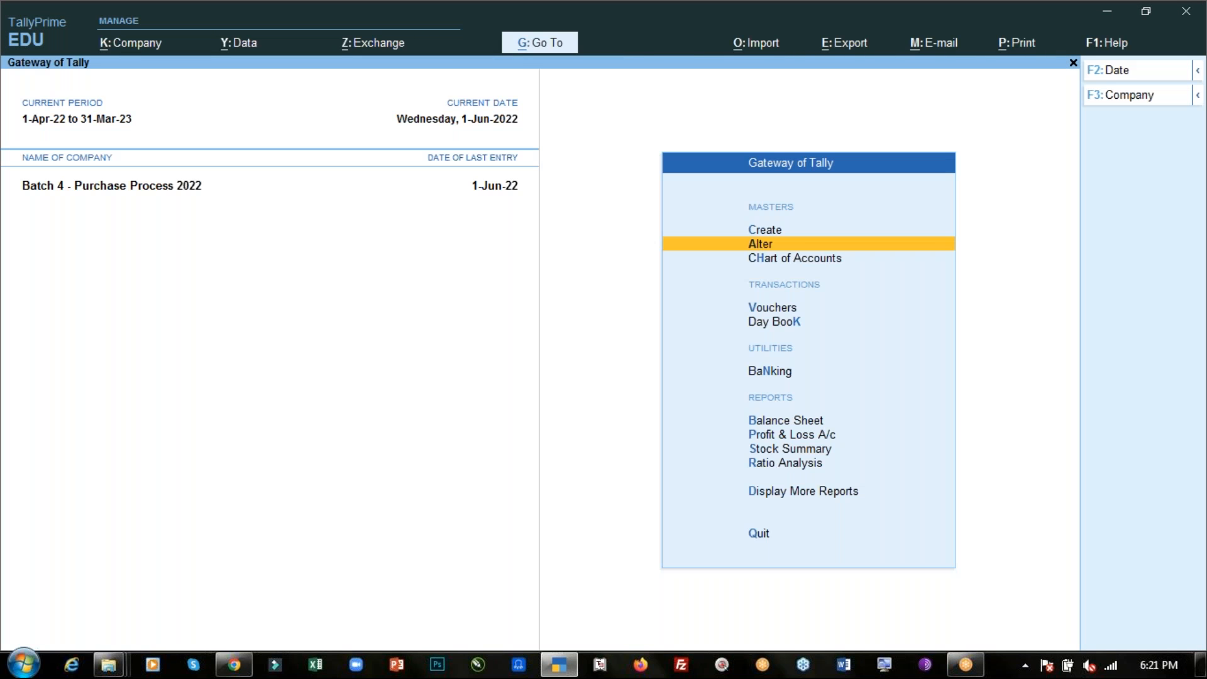
Step: Switch to Day - 9.pdf in Chrome and copy the item name "Dairy milk chocolate" from exercise 1
key(alt+Tab)
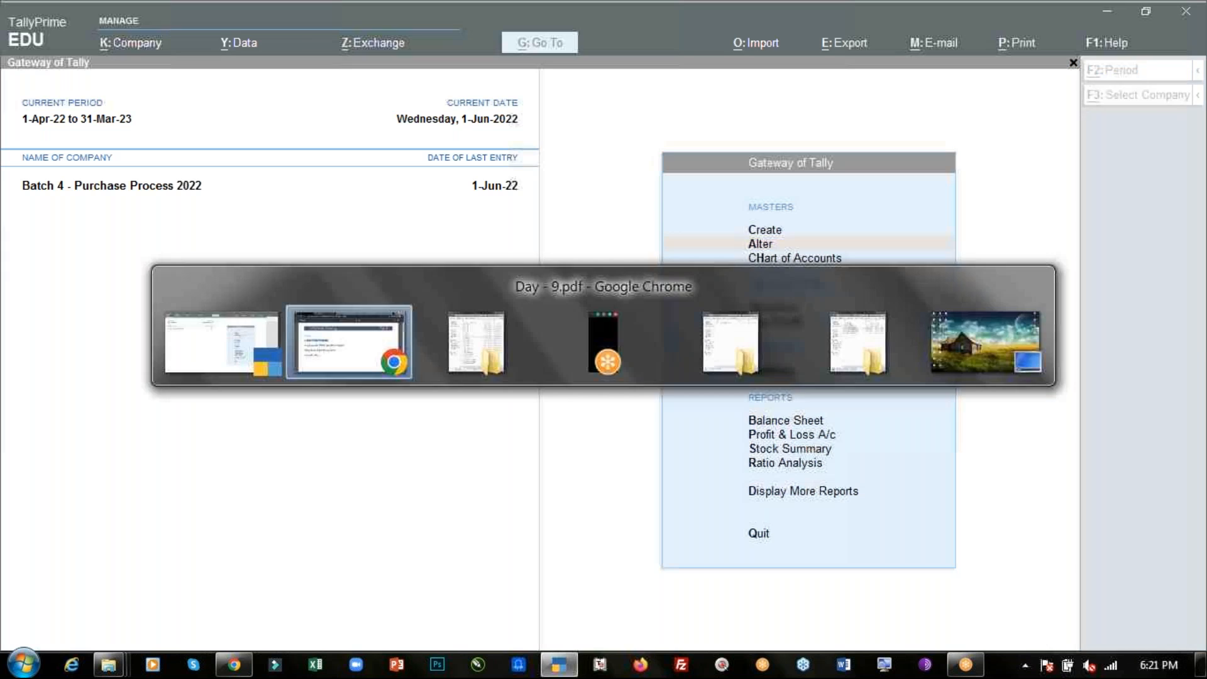
scroll(595, 377, down, 6)
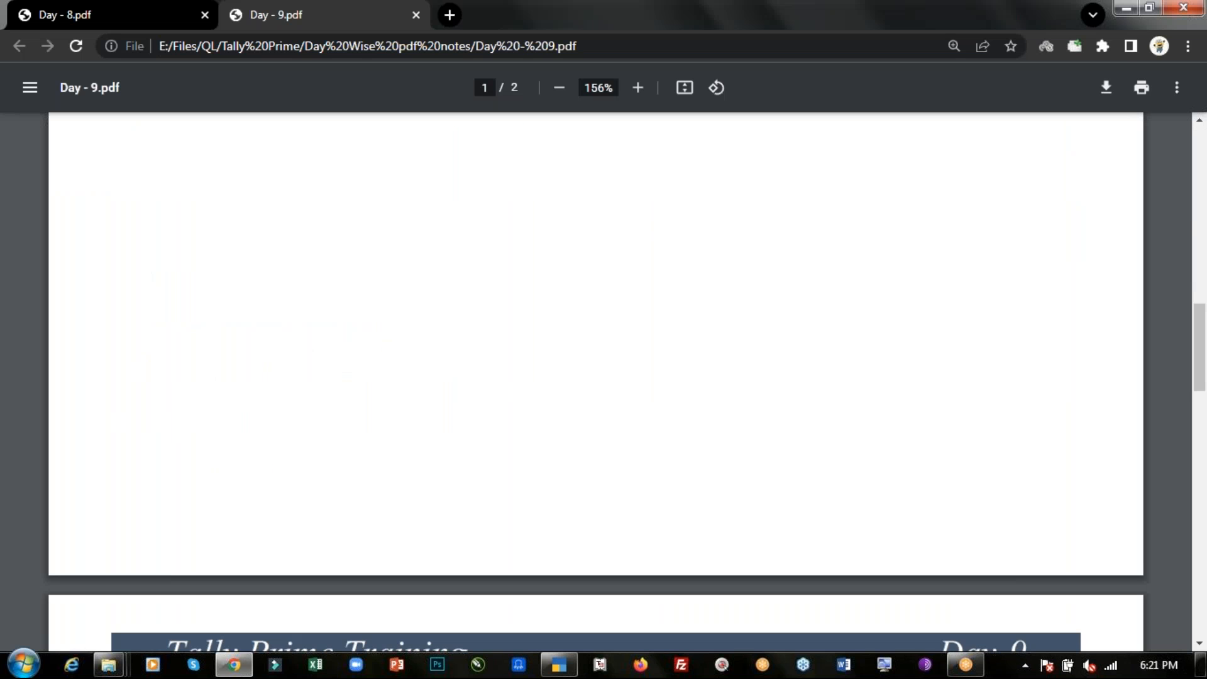
scroll(578, 201, down, 9)
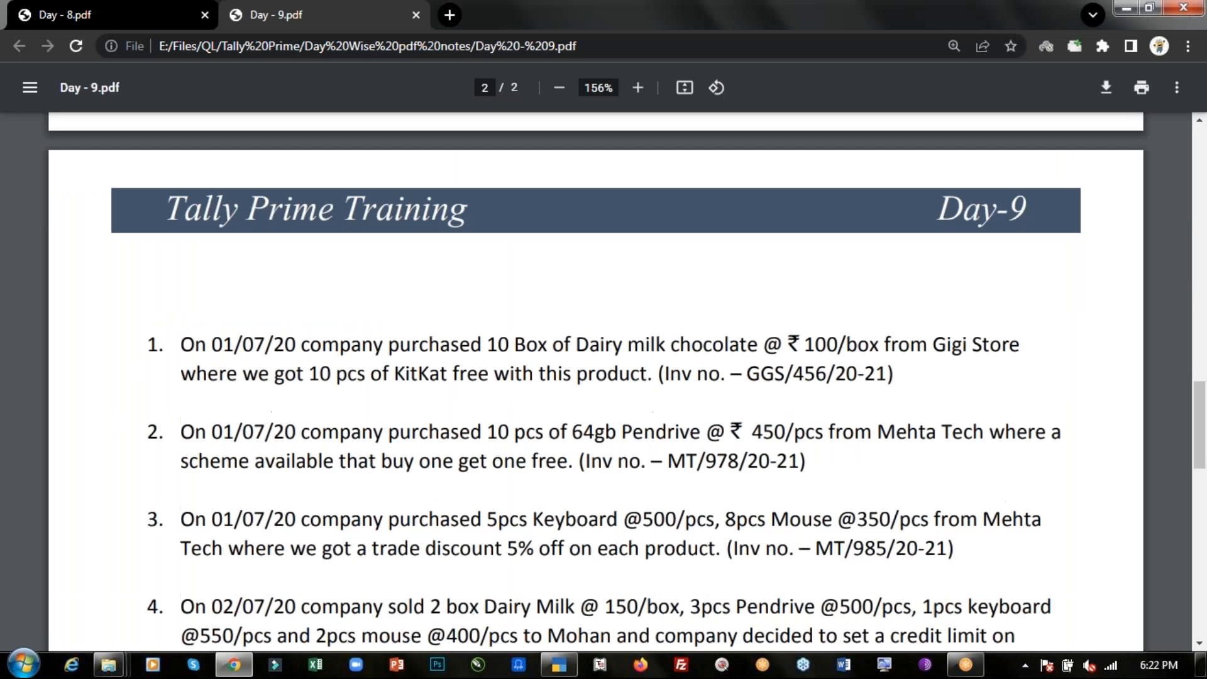
drag(576, 201, 760, 202)
key(ctrl+c)
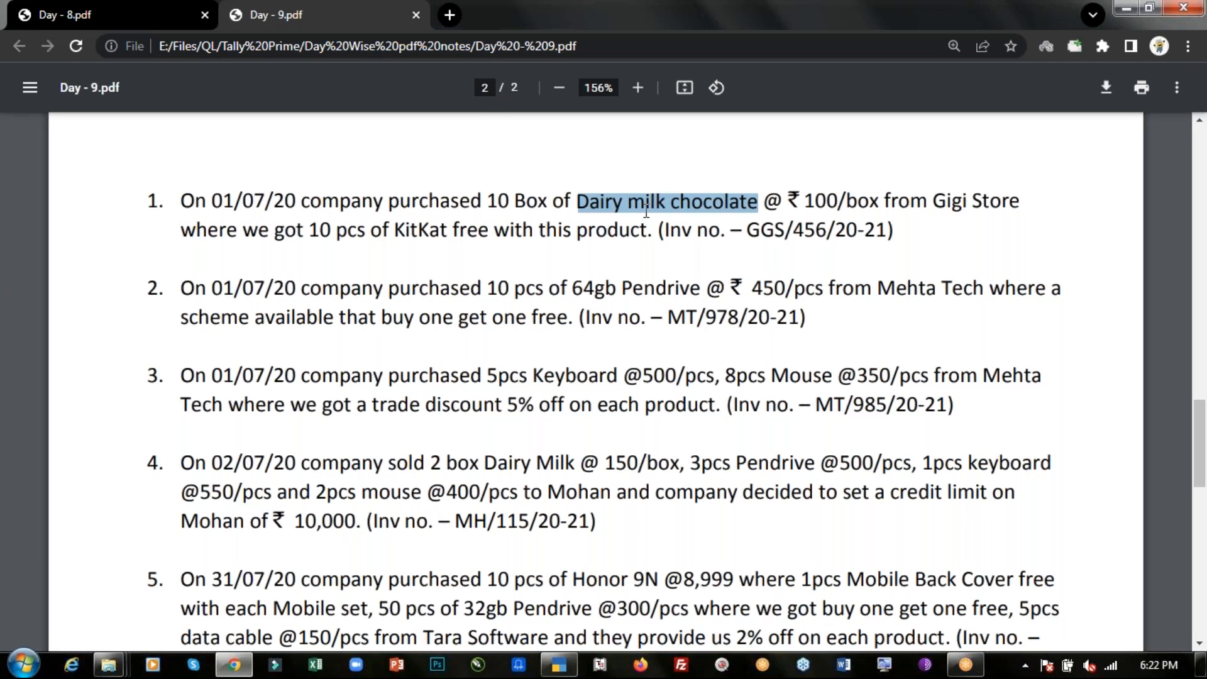
Step: Switch to TallyPrime and start a new stock item with the copied name "Dairy milk chocolate", leaving its alias blank
key(alt+Tab)
key(Up)
key(Return)
key(Down)
key(Down)
key(Down)
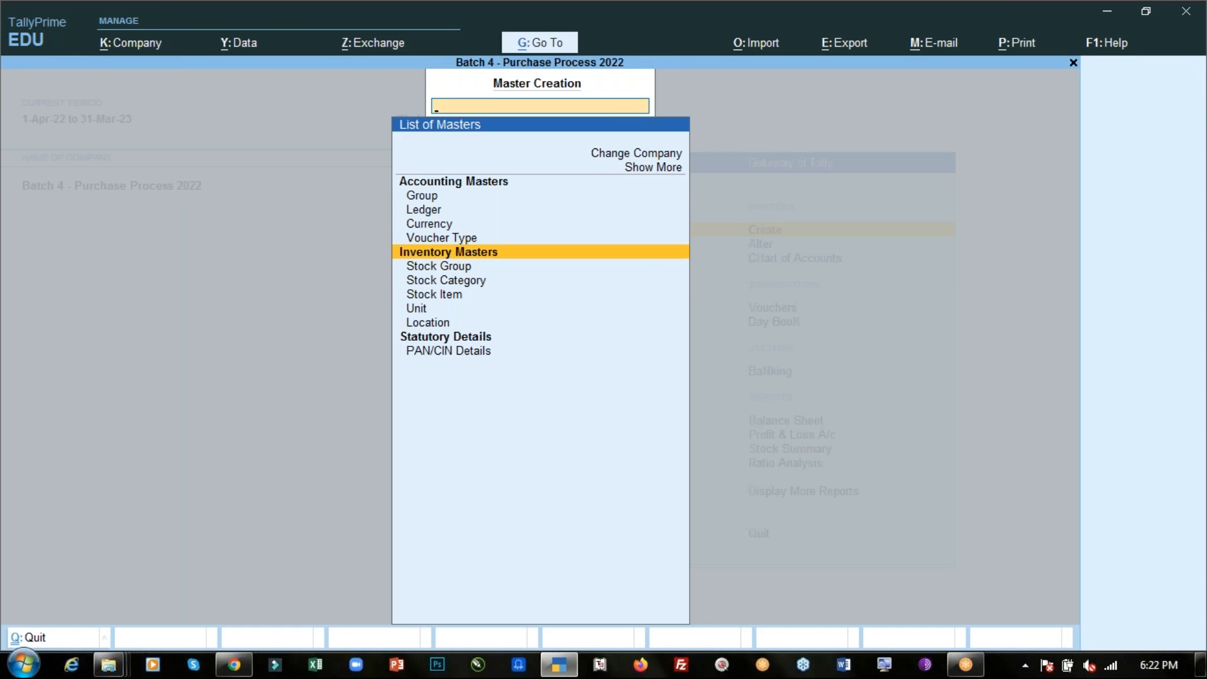
key(Down)
key(Down)
key(Down)
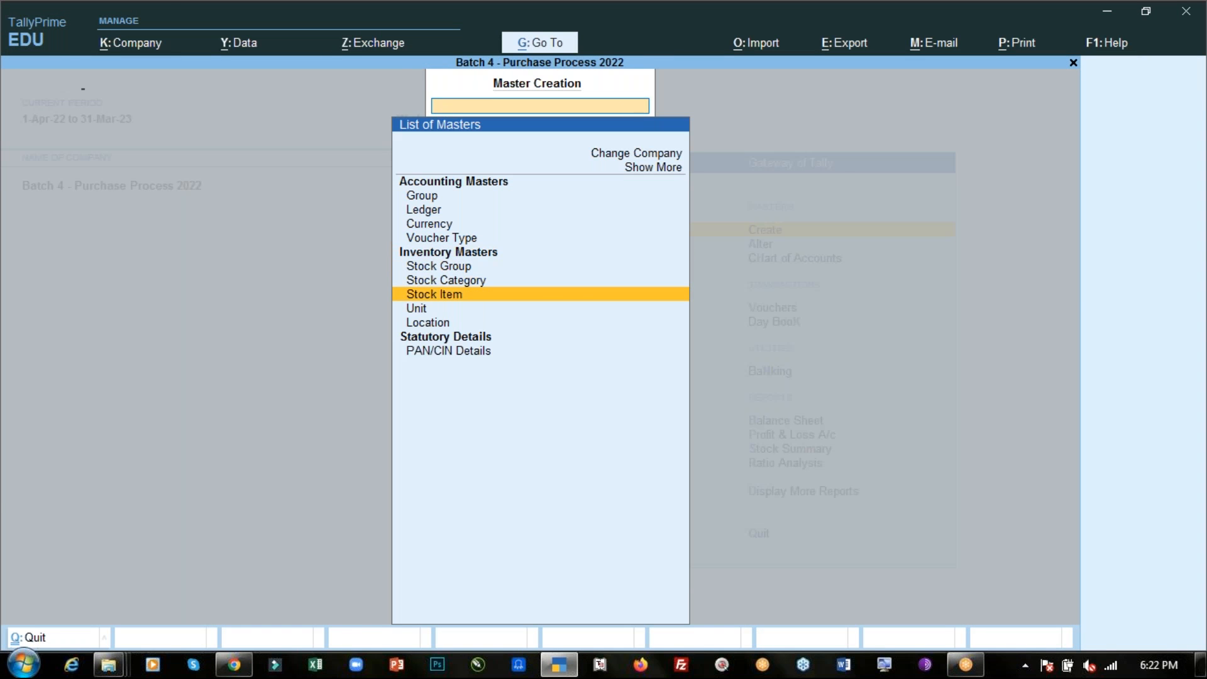
key(Return)
key(ctrl+v)
key(Return)
key(Return)
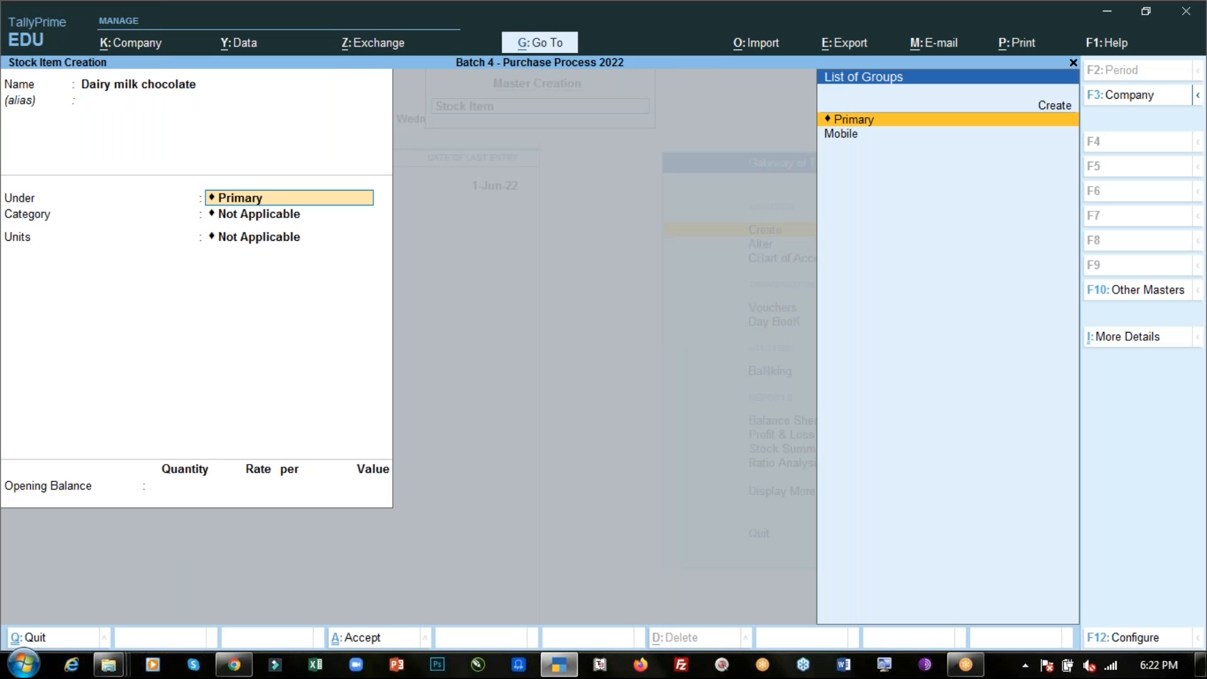
Step: Recheck exercise 1 in the PDF, then keep the stock item under Primary with category Not Applicable in TallyPrime
key(alt+Tab)
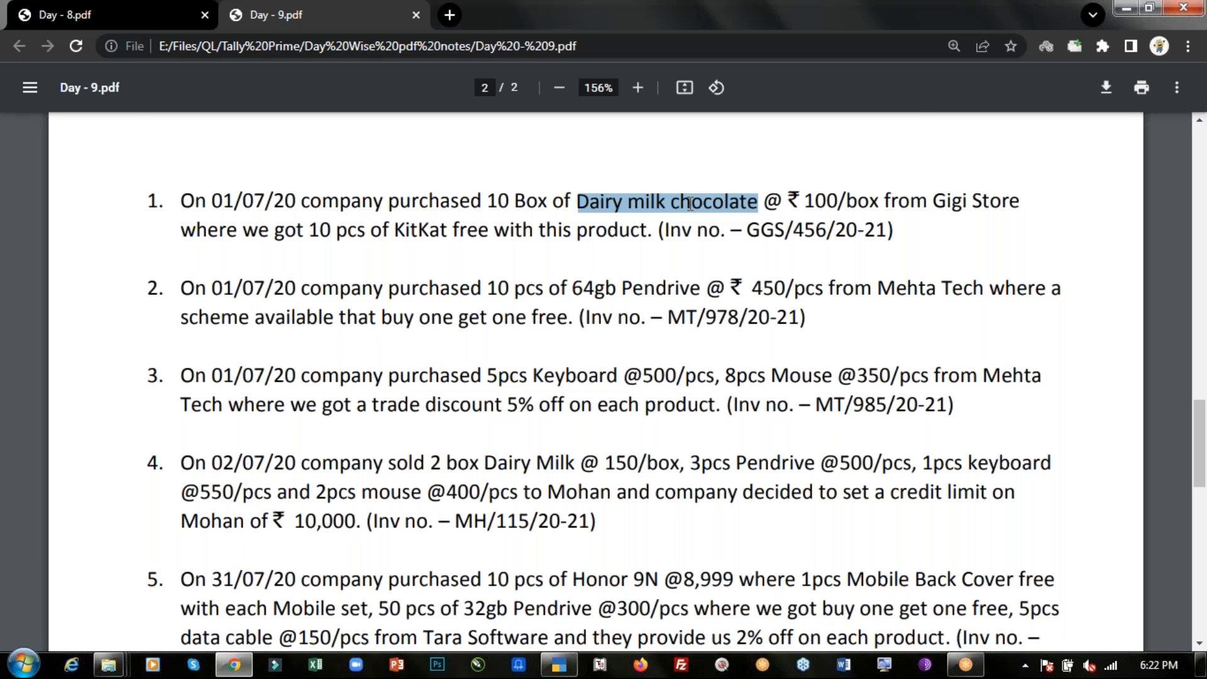
key(alt+Tab)
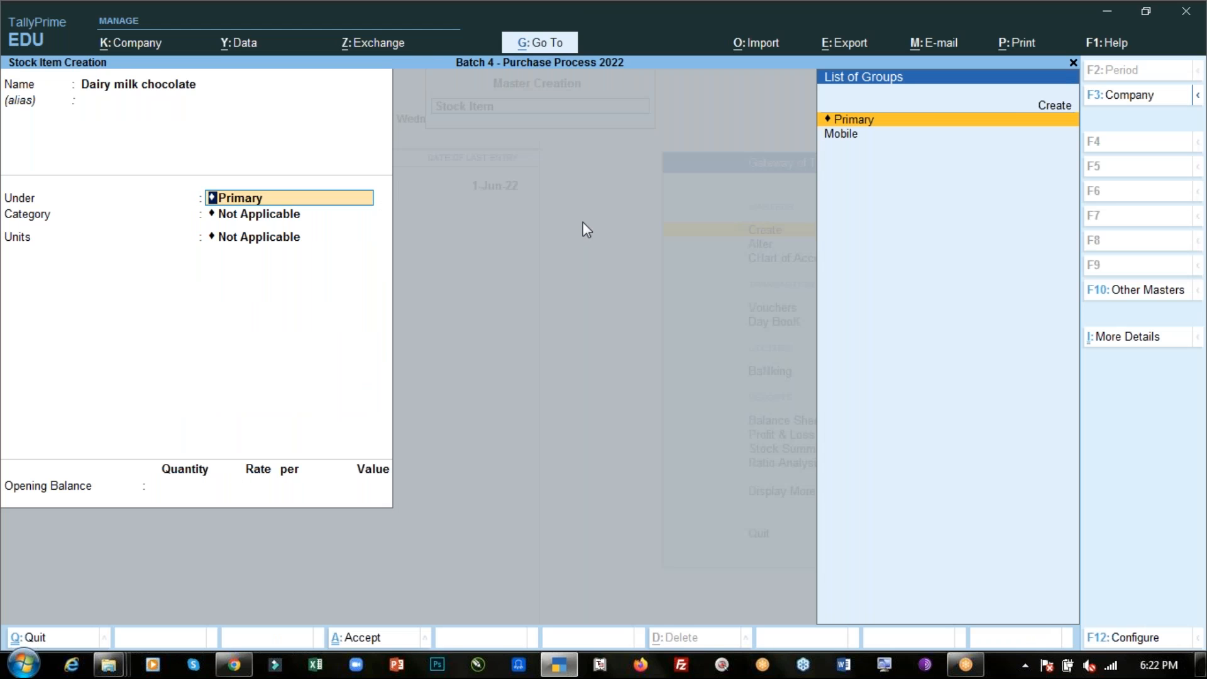
key(Return)
key(Return)
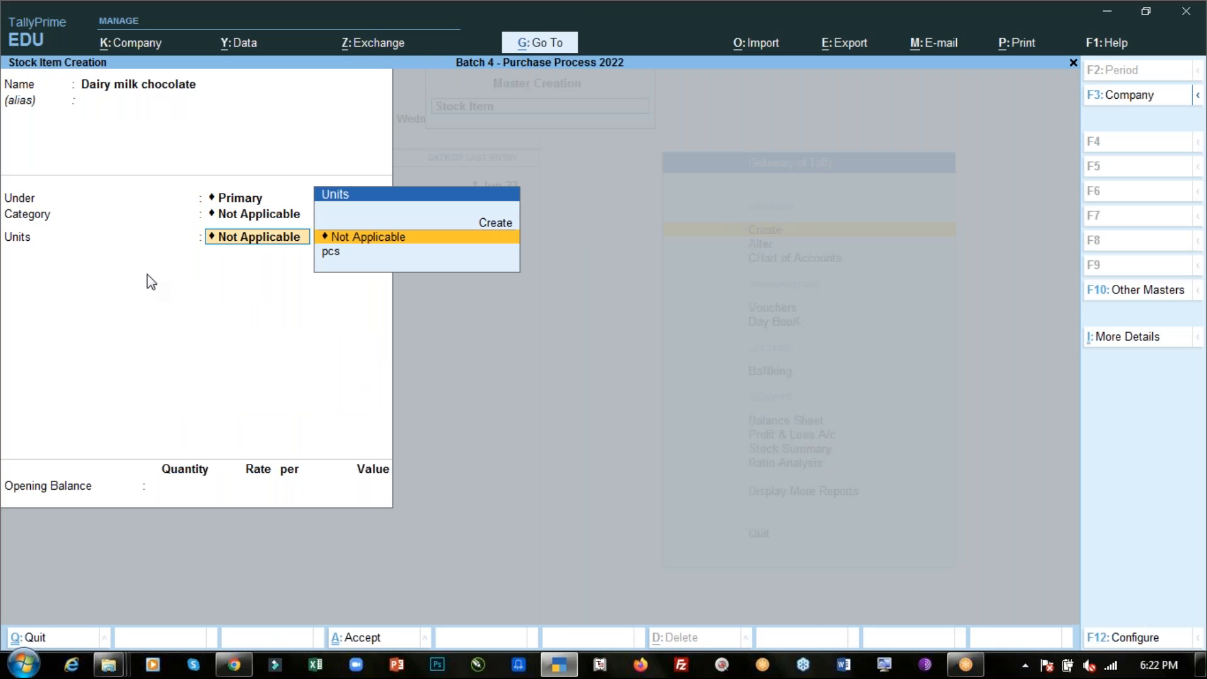
Step: Check the purchase unit in the PDF, create the simple unit "box" for Dairy milk chocolate in TallyPrime, and save the stock item
key(alt+Tab)
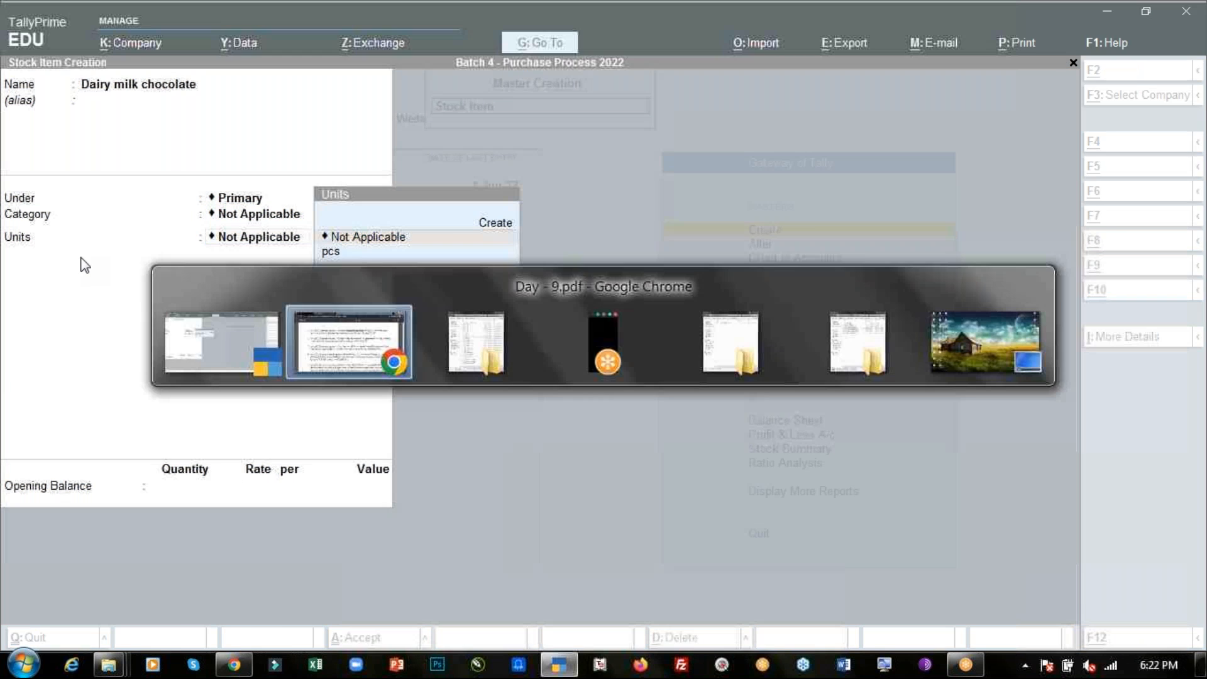
click(520, 200)
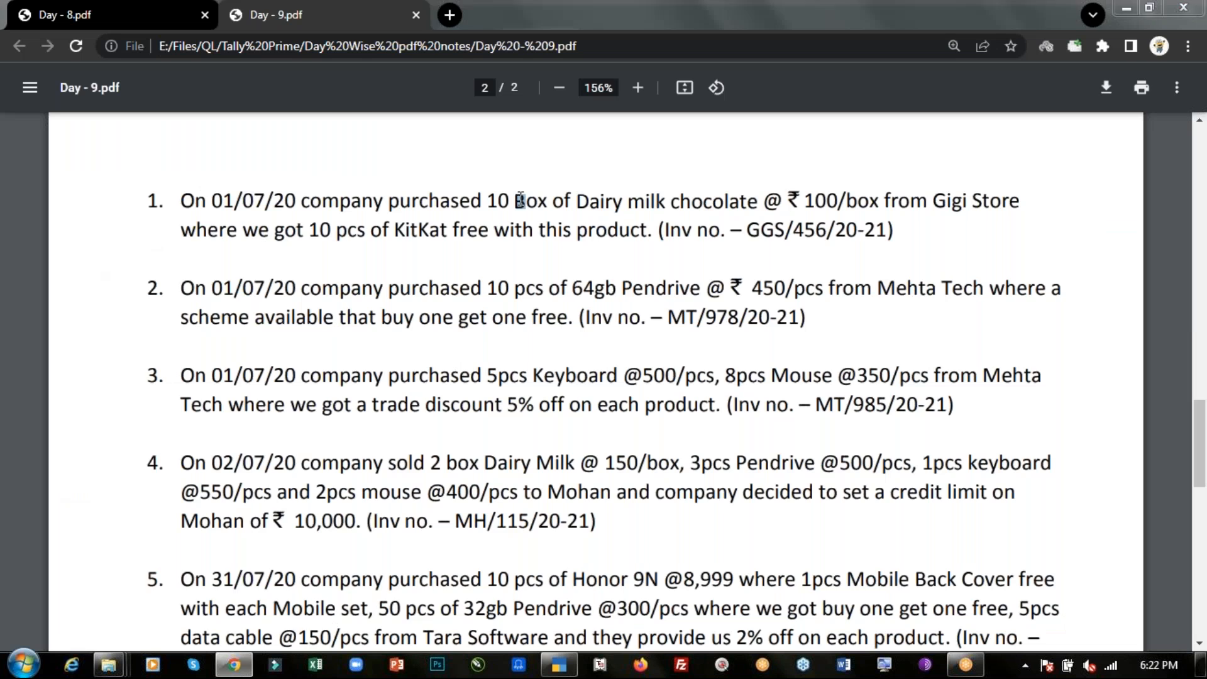
key(alt+Tab)
key(Up)
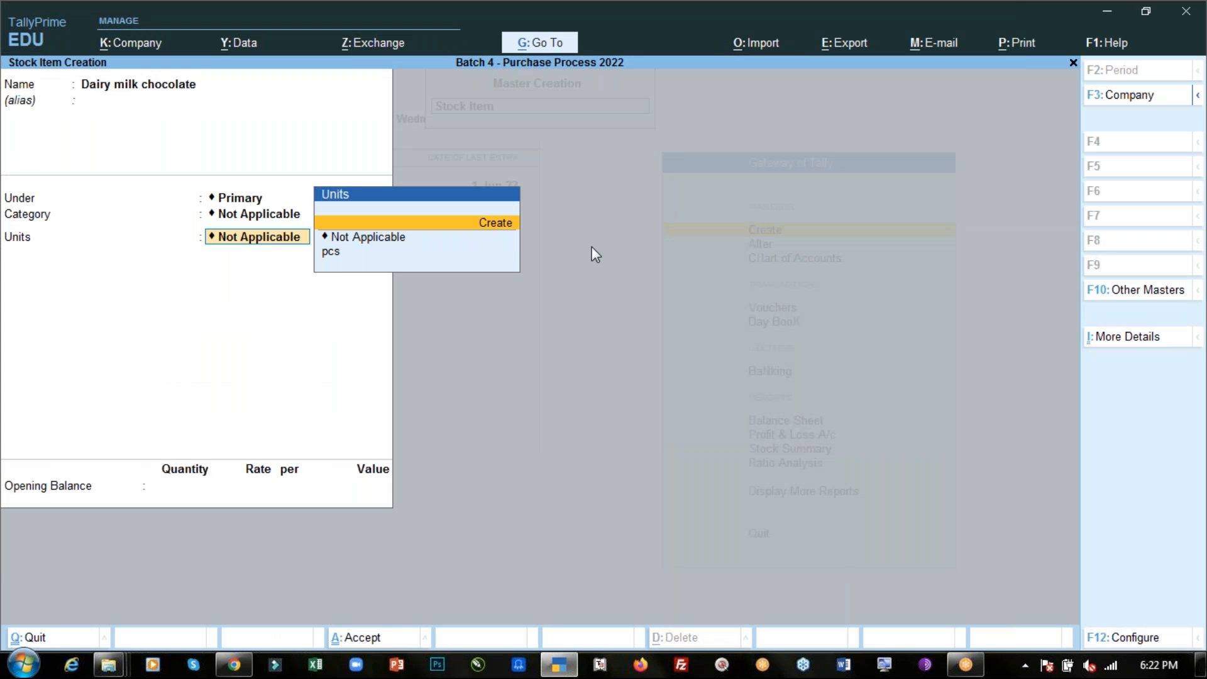
key(Return)
text(box)
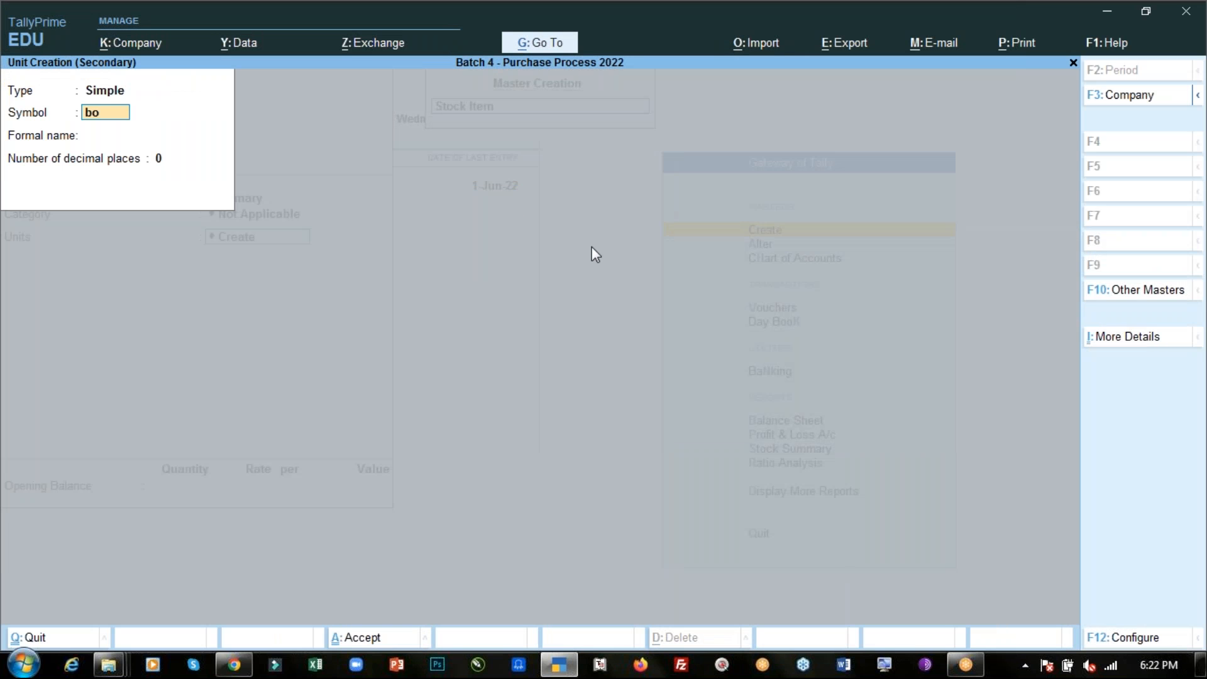
key(Return)
key(Return)
key(Return)
key(Return)
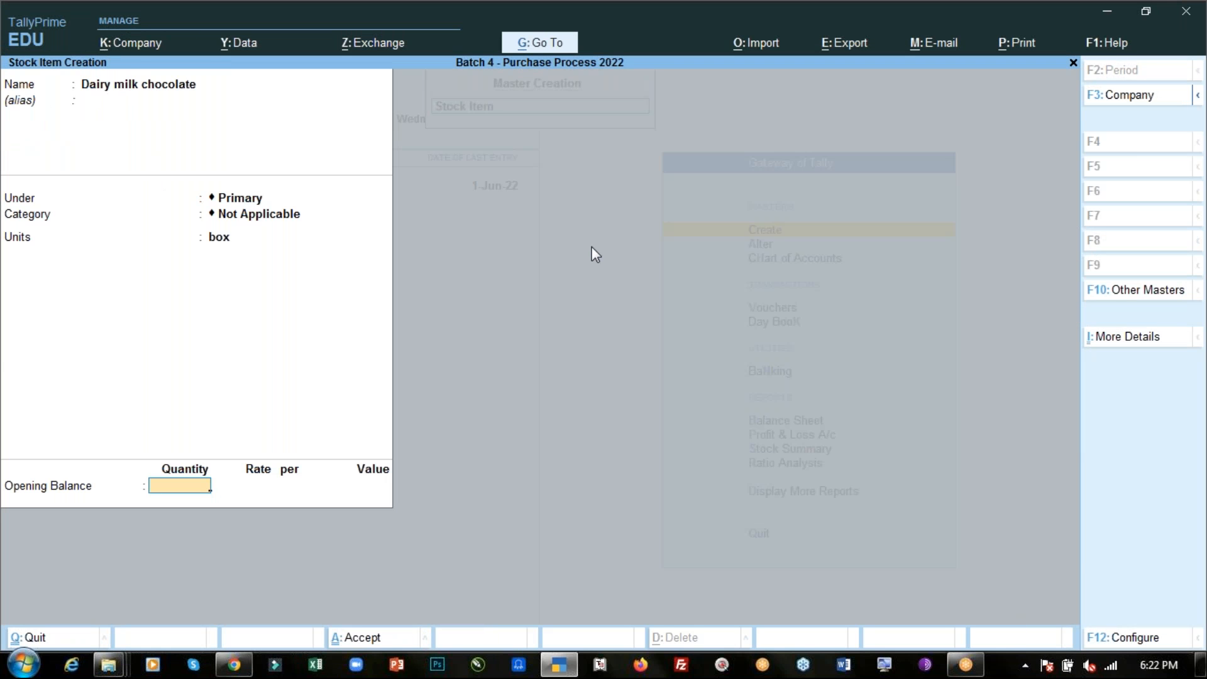
key(ctrl+a)
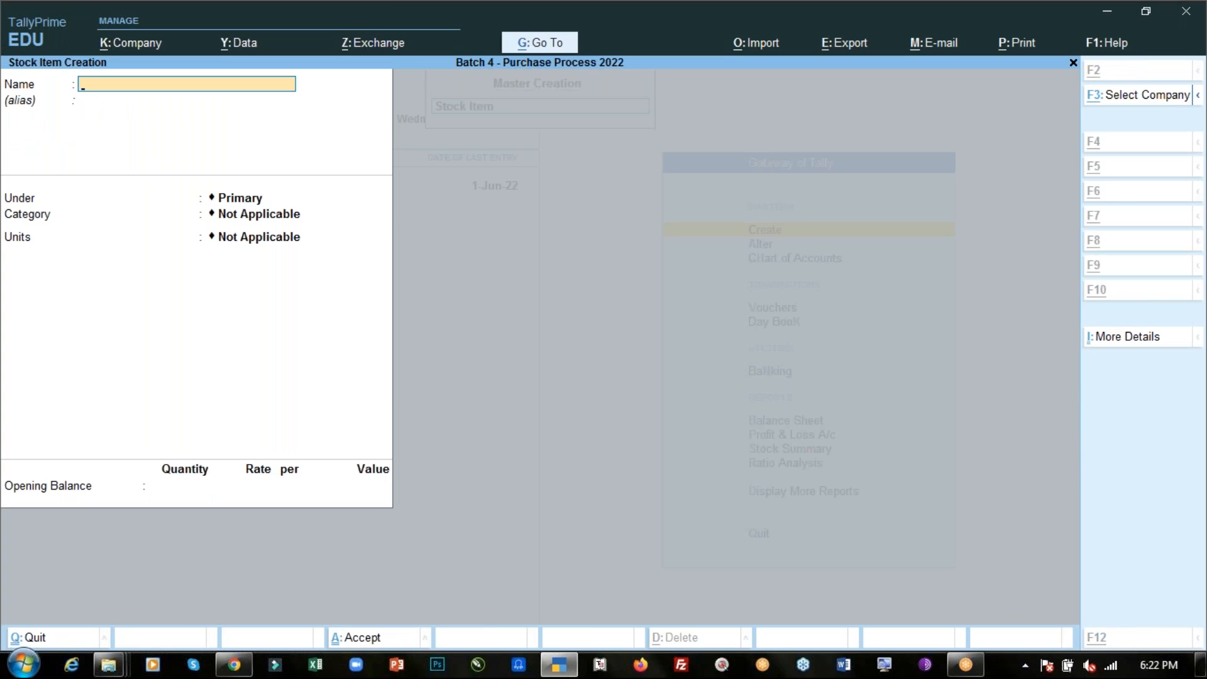
Step: Check the free item in the PDF and create the stock item "KitKat" under Primary with unit pcs in TallyPrime
key(alt+Tab)
key(alt+Tab)
text(K)
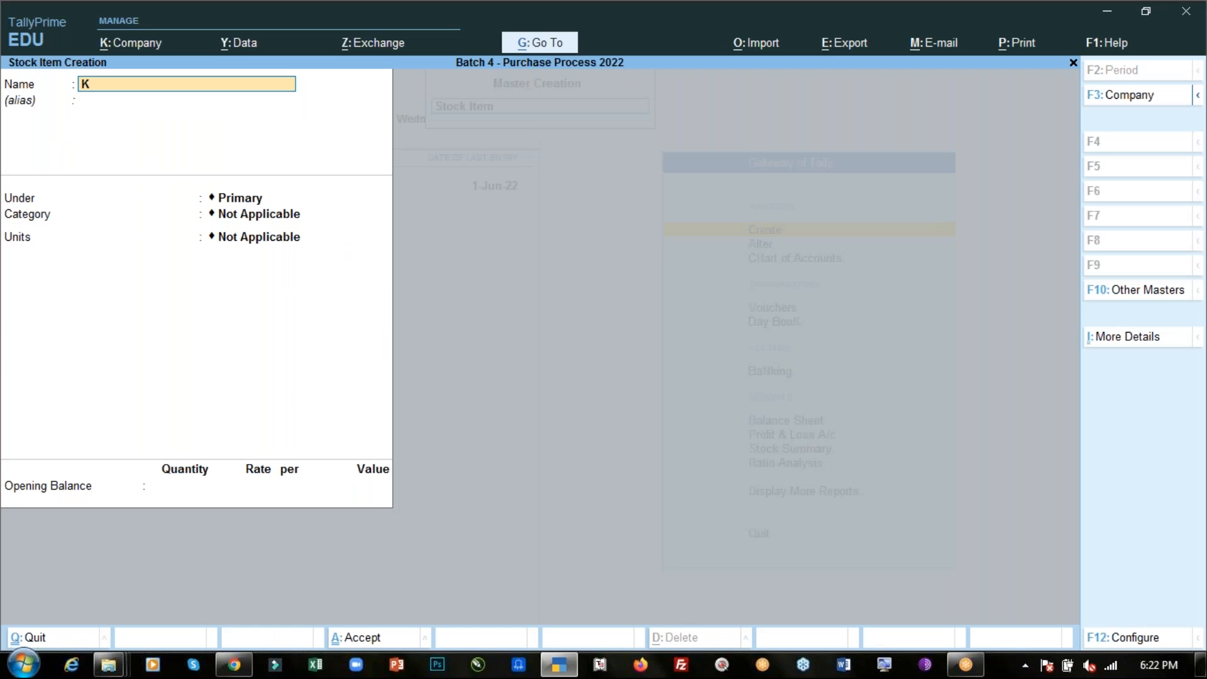
text(itKat)
key(Return)
key(Return)
key(Return)
key(Down)
key(Down)
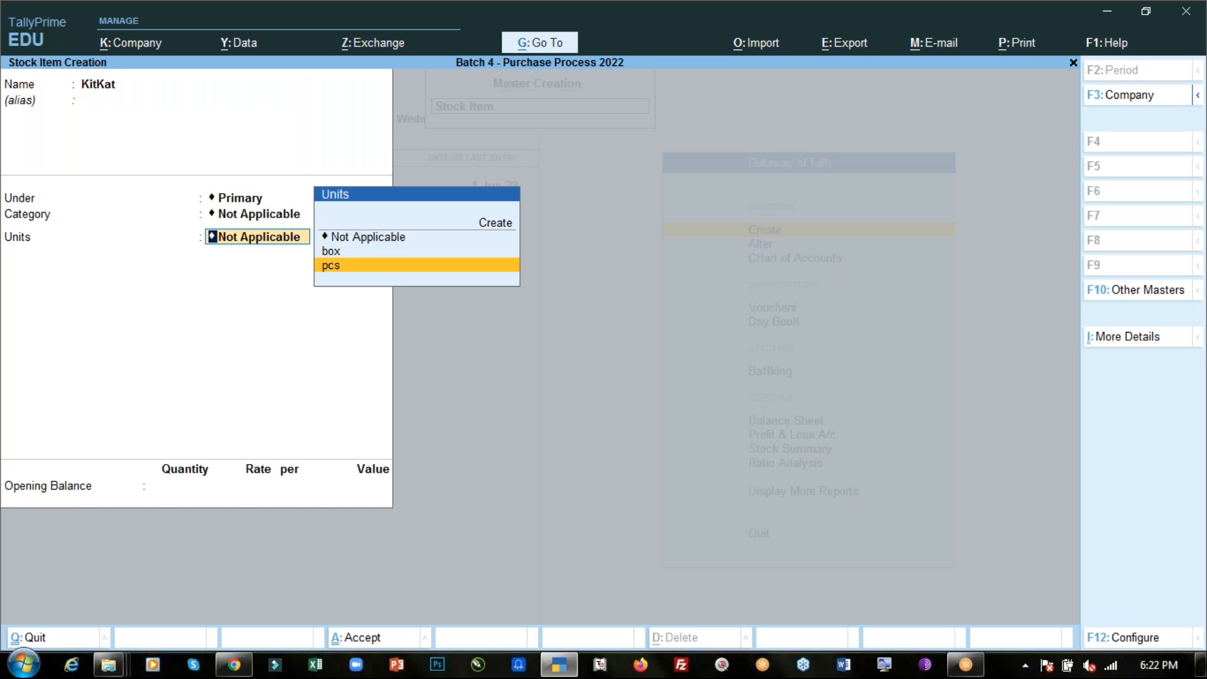
key(Return)
key(Return)
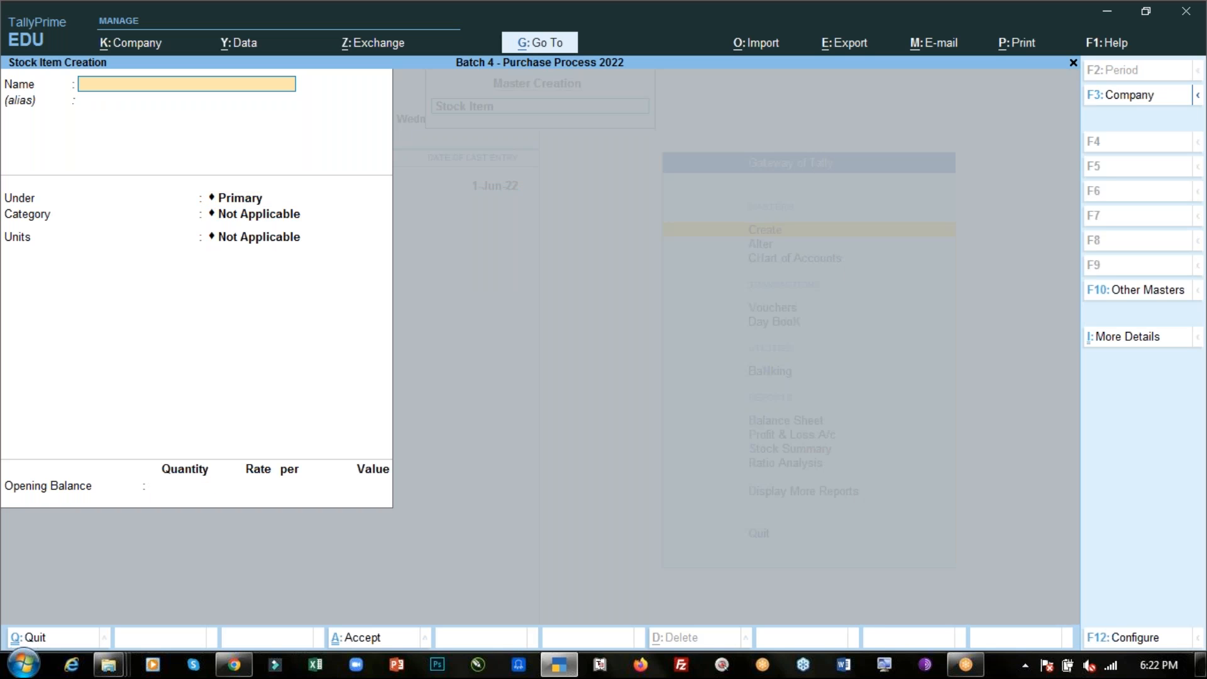
Step: Leave stock item creation and open the creation form for a new ledger
key(Escape)
key(Up)
key(Up)
key(Up)
key(Up)
key(Up)
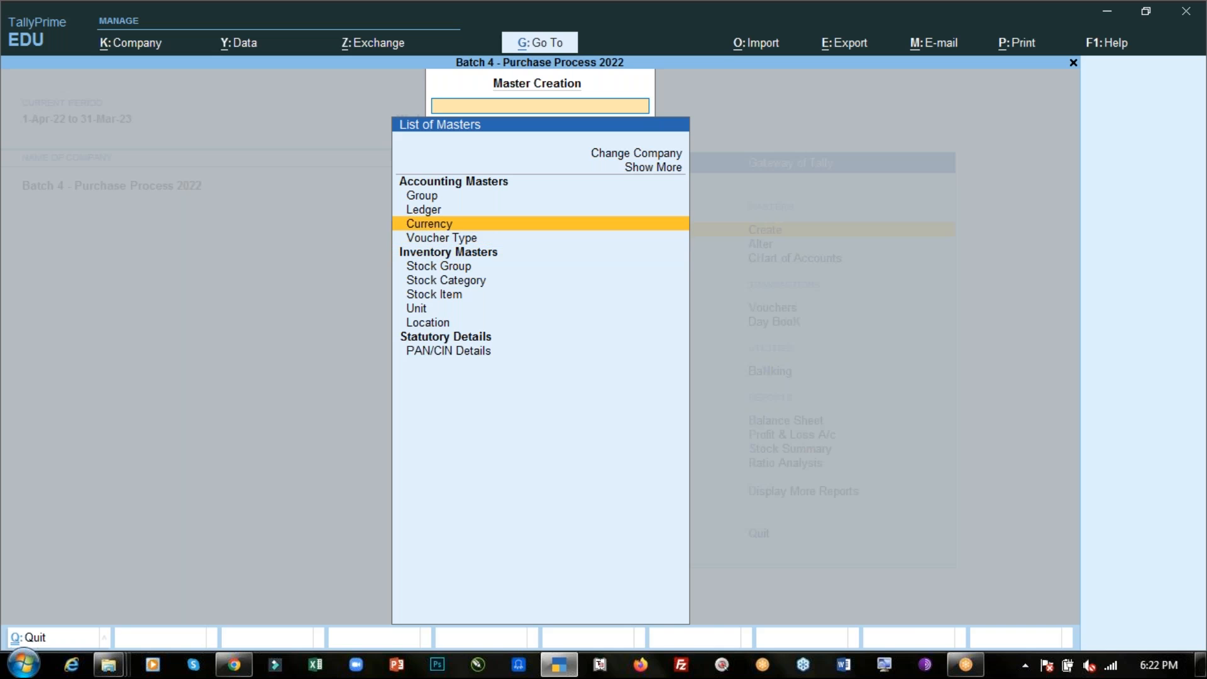
key(Return)
Step: Copy the supplier name Gigi Store from exercise 1 in the PDF and save it in TallyPrime as a ledger under Sundry Creditors
key(alt+Tab)
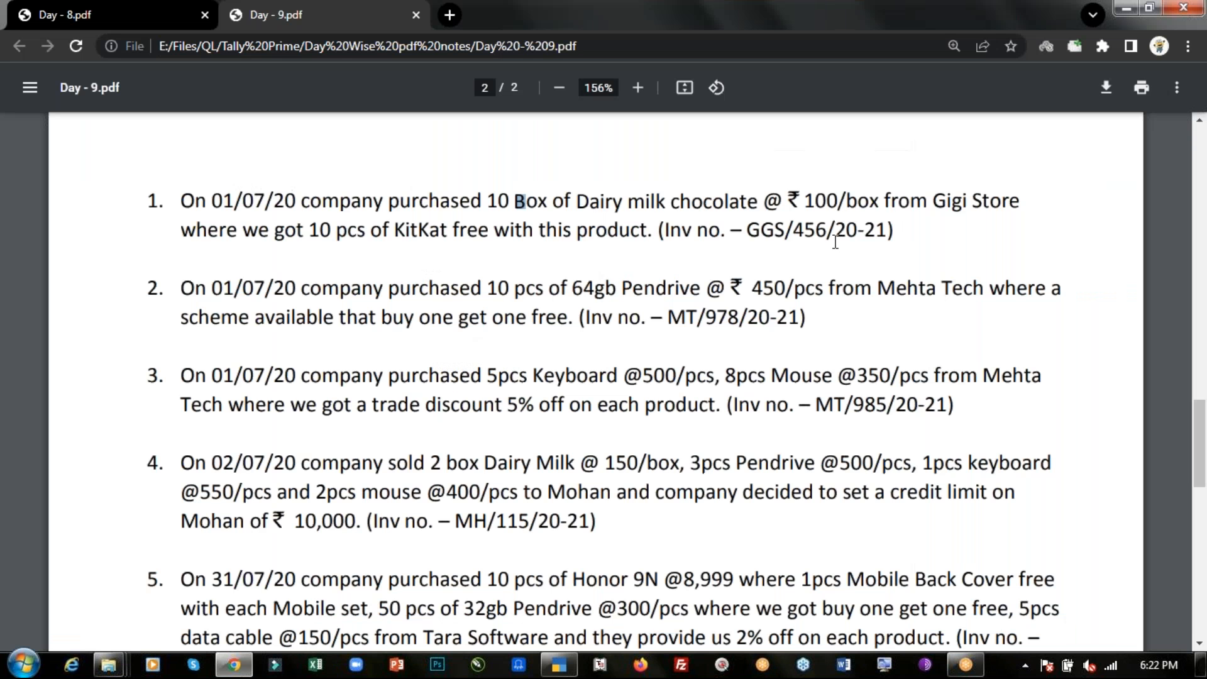
drag(934, 200, 1019, 202)
key(ctrl+c)
key(alt+Tab)
key(ctrl+v)
key(Return)
text(Sun)
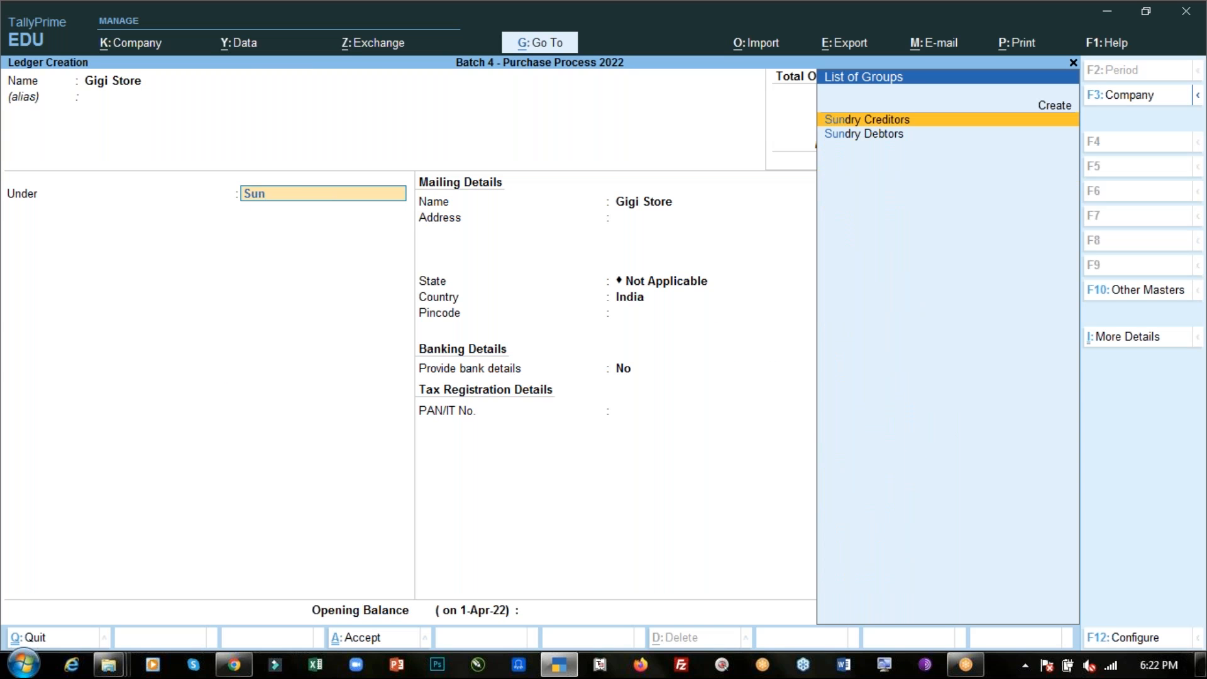
key(Return)
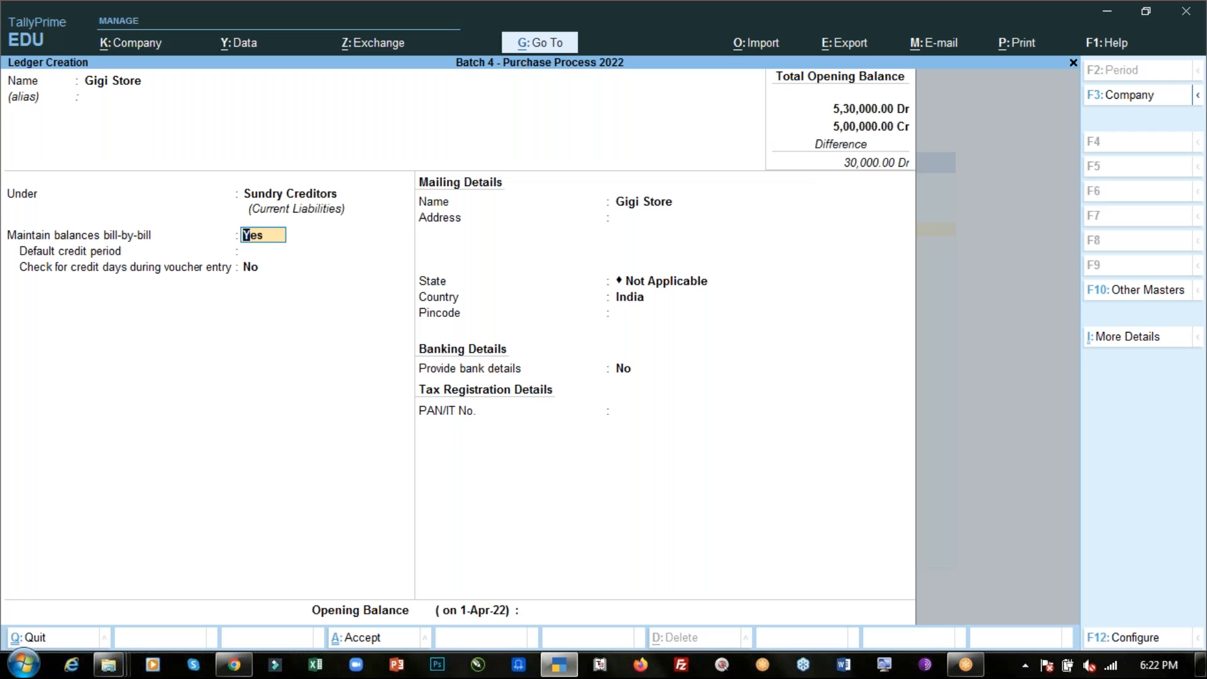
key(ctrl+a)
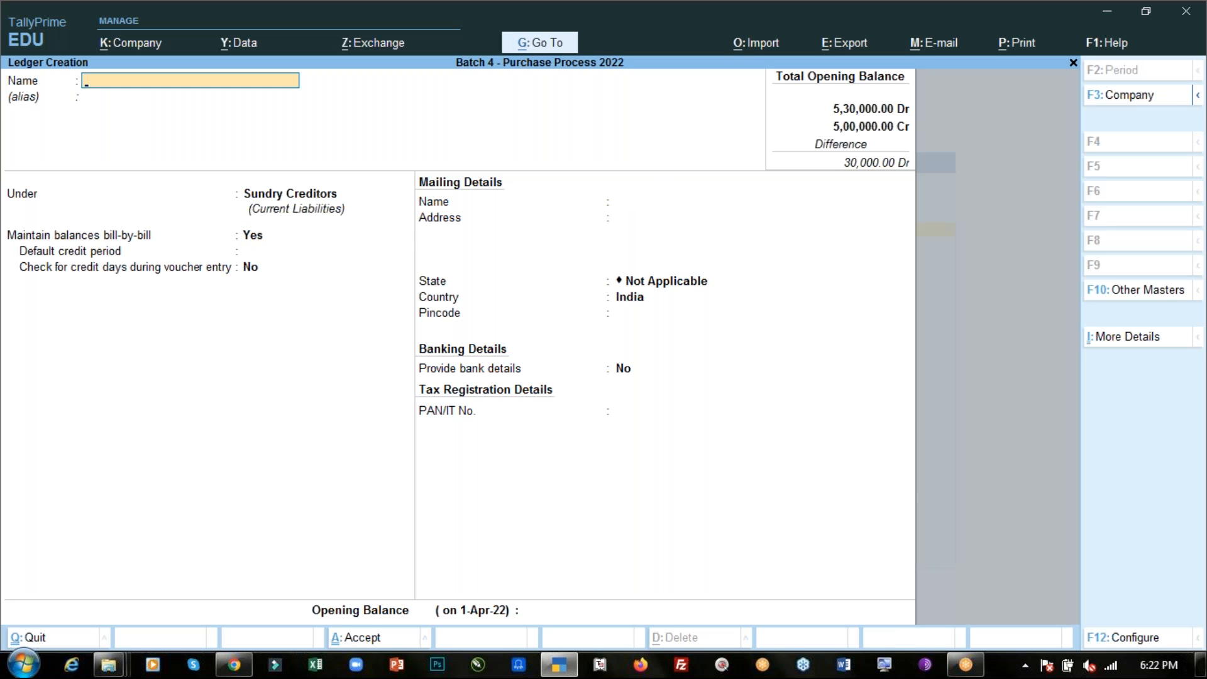
Step: Leave ledger creation, open a new Purchase voucher, and date it 1-Jul-22 after checking the exercise date in the PDF
key(Escape)
key(Escape)
key(Down)
key(Down)
key(Down)
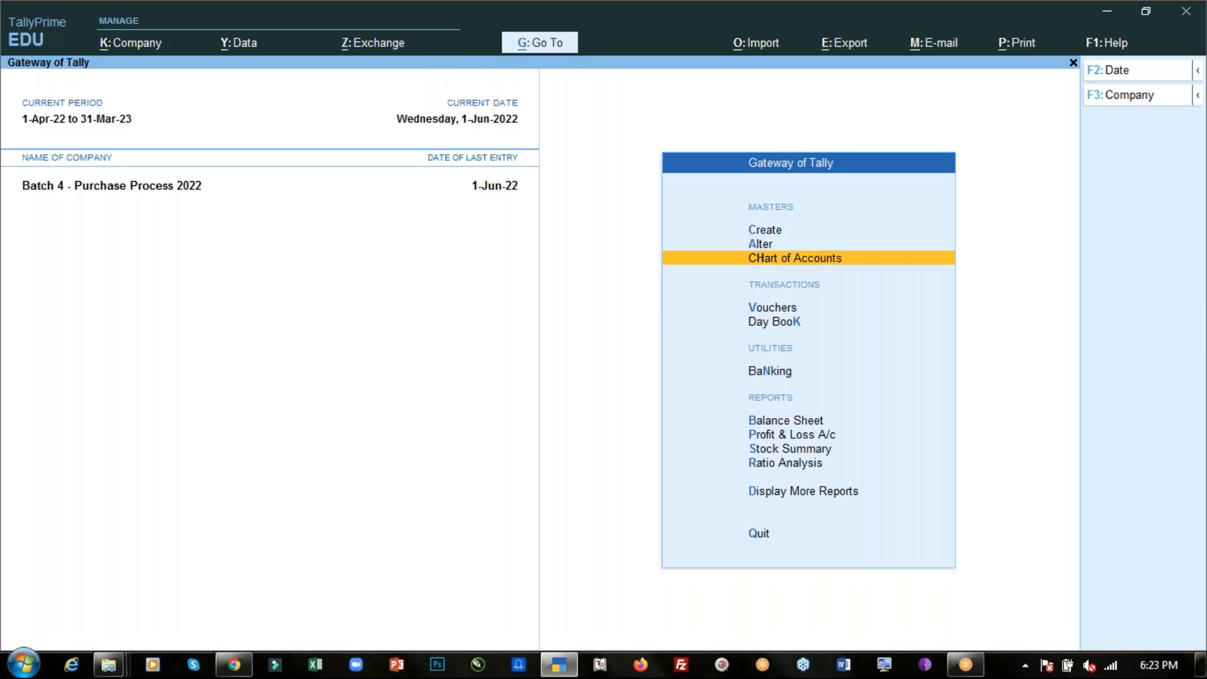
key(Return)
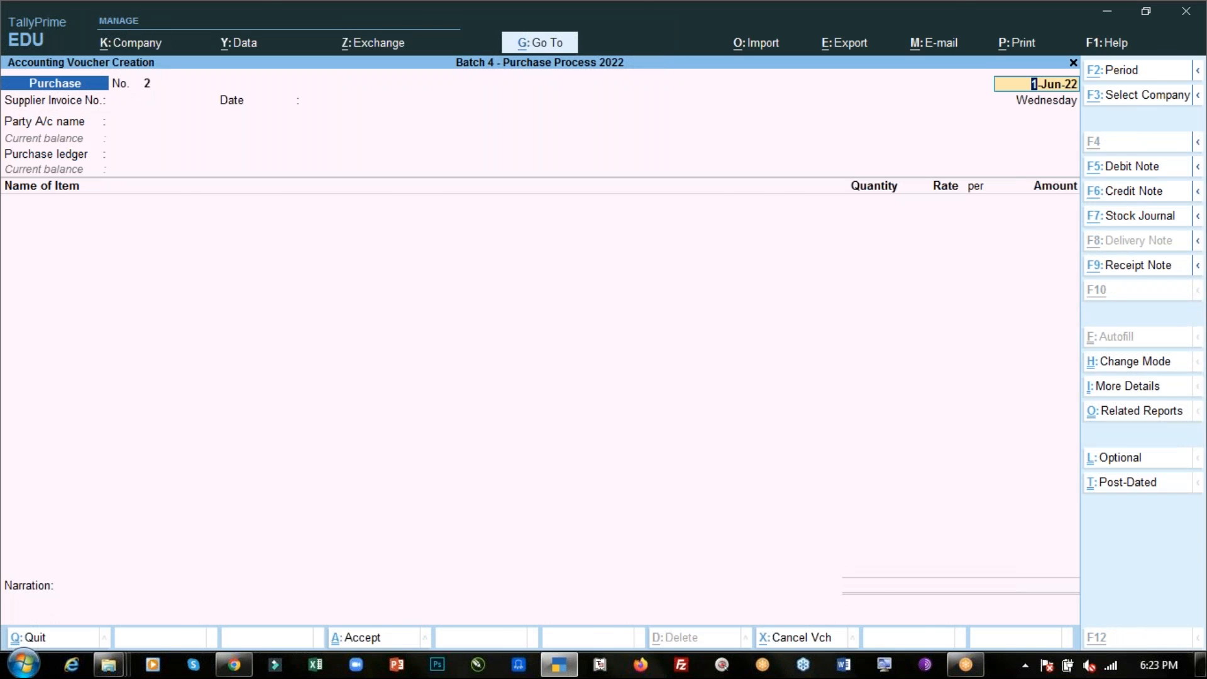
key(alt+Tab)
key(alt+Tab)
text(1-7)
key(Return)
Step: Copy invoice number GGS/456/20-21 from the PDF and enter it as the supplier invoice number of the TallyPrime Purchase voucher
key(alt+Tab)
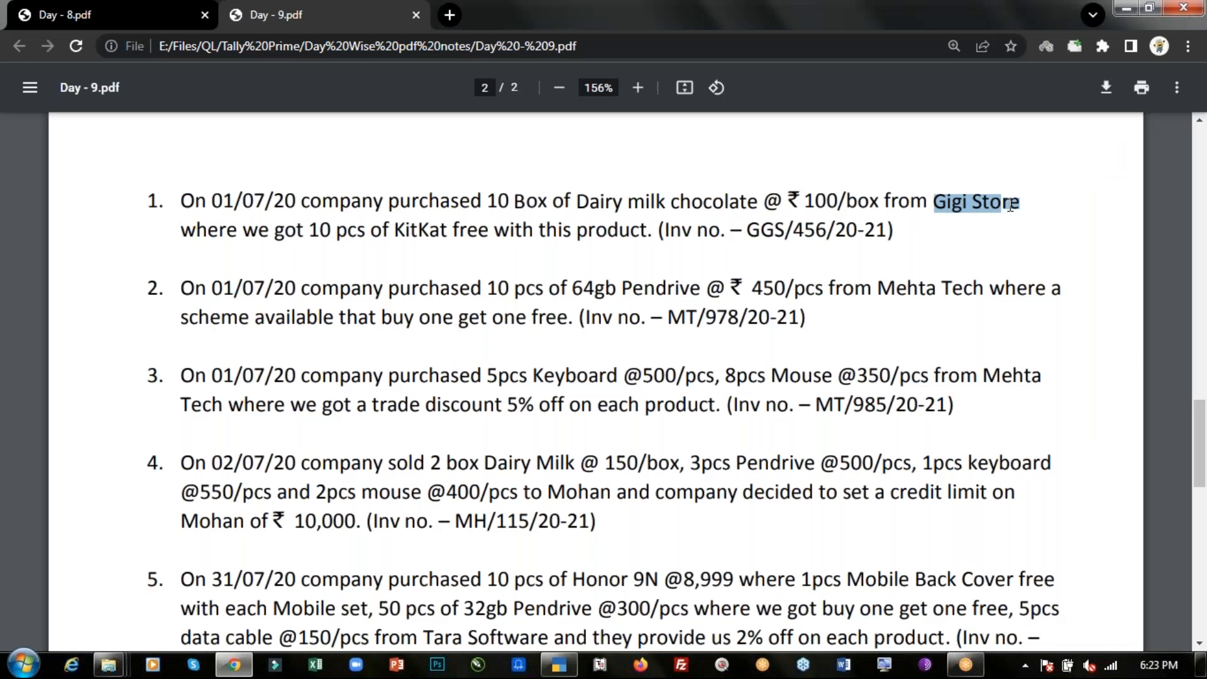
double_click(754, 230)
drag(836, 227, 883, 231)
key(ctrl+c)
key(alt+Tab)
key(ctrl+v)
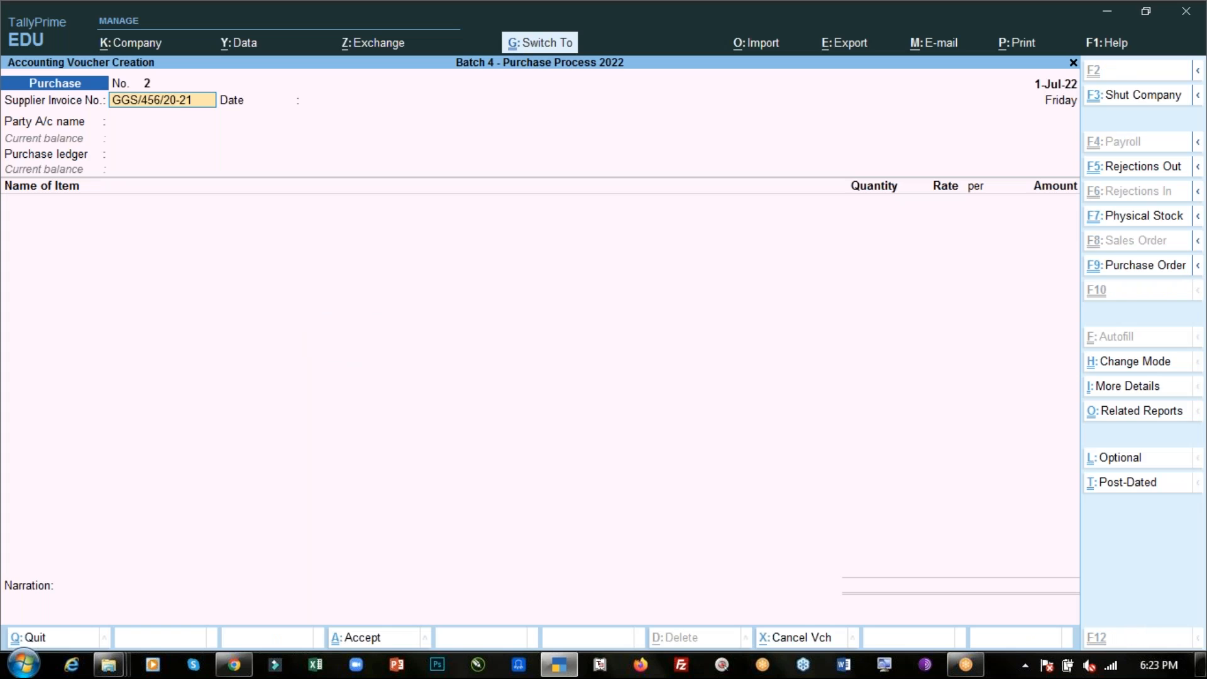
key(Return)
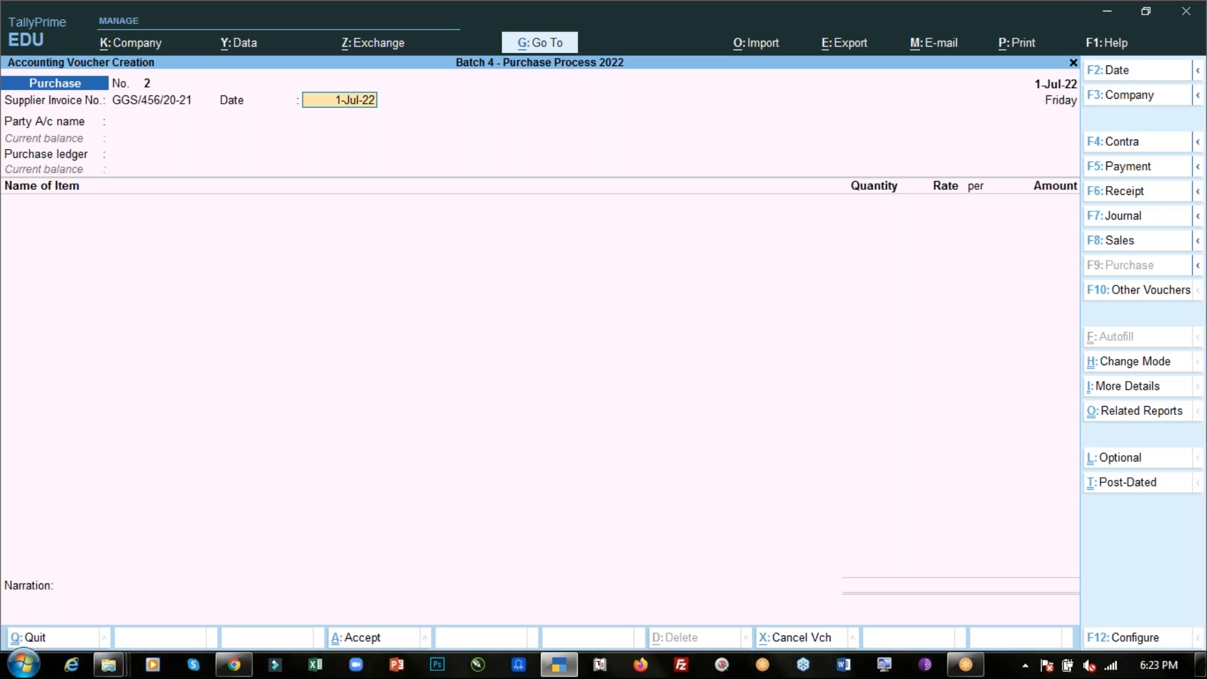
Step: Keep the invoice date 1-Jul-22, select party Gigi Store with receipt note Not Applicable, and choose Purchase as the purchase ledger
key(alt+Tab)
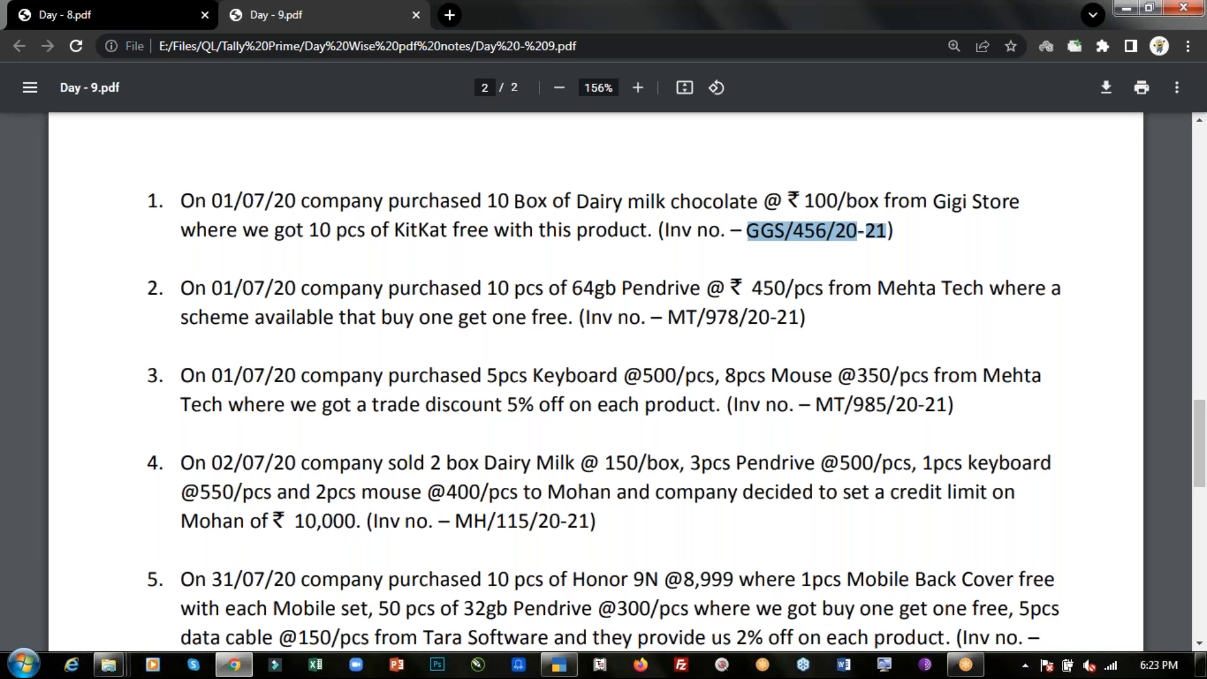
key(alt+Tab)
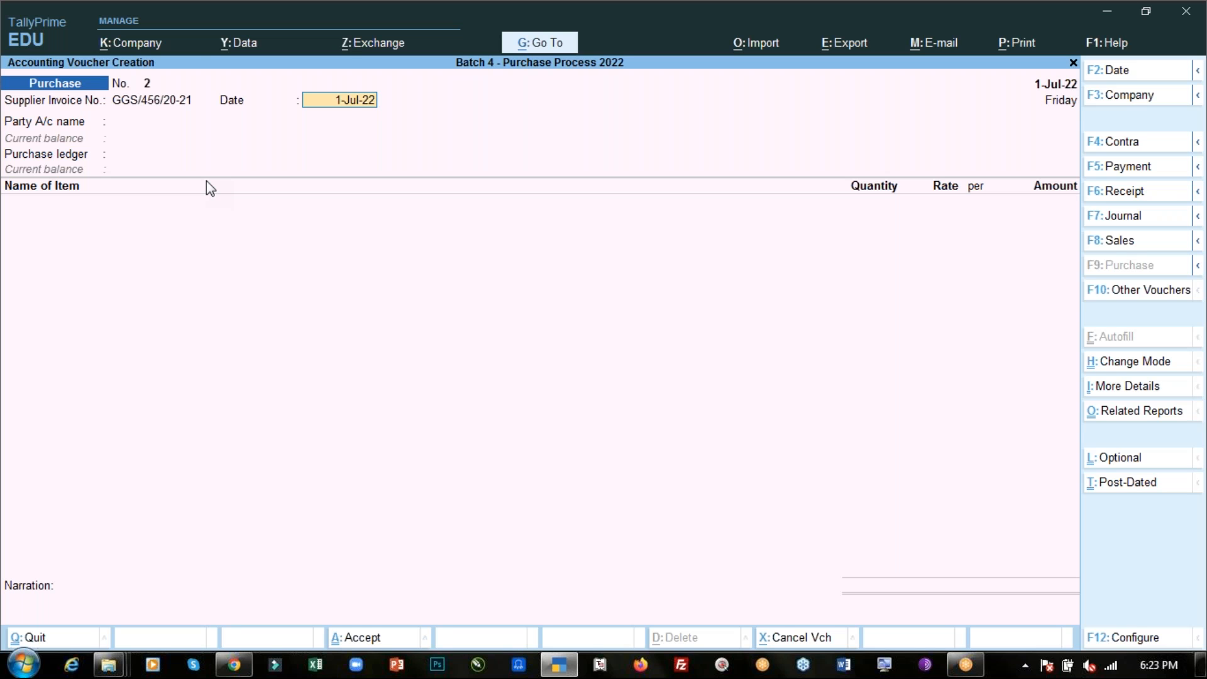
key(Return)
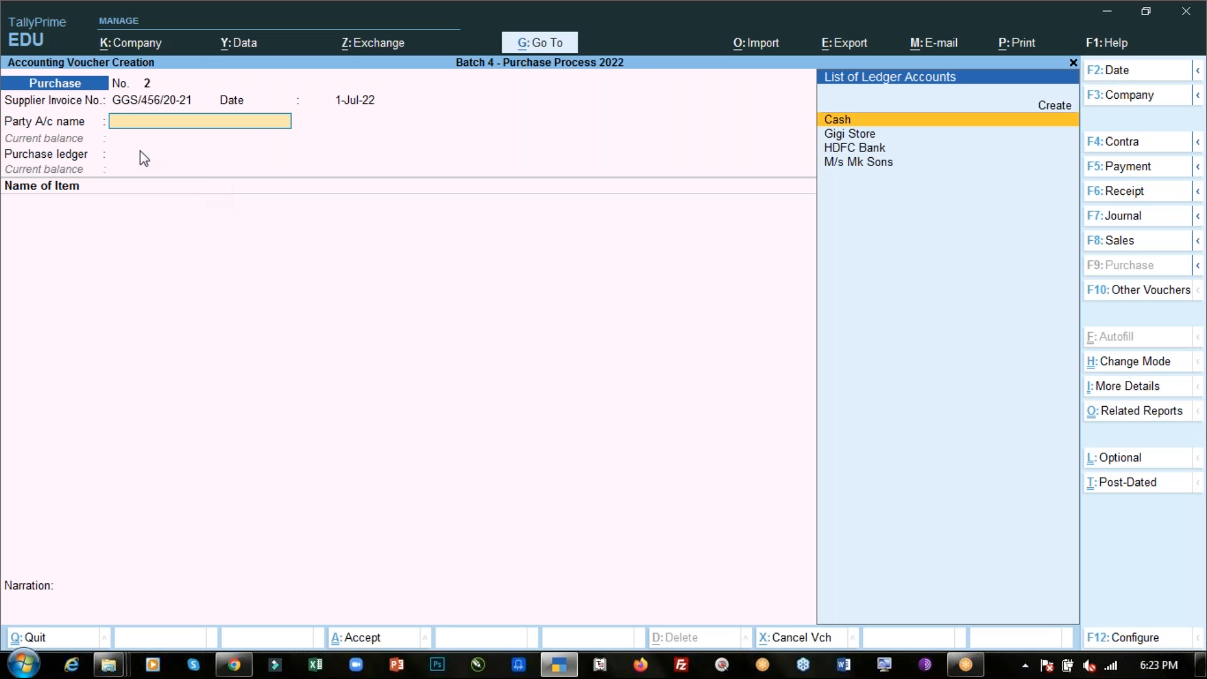
key(Down)
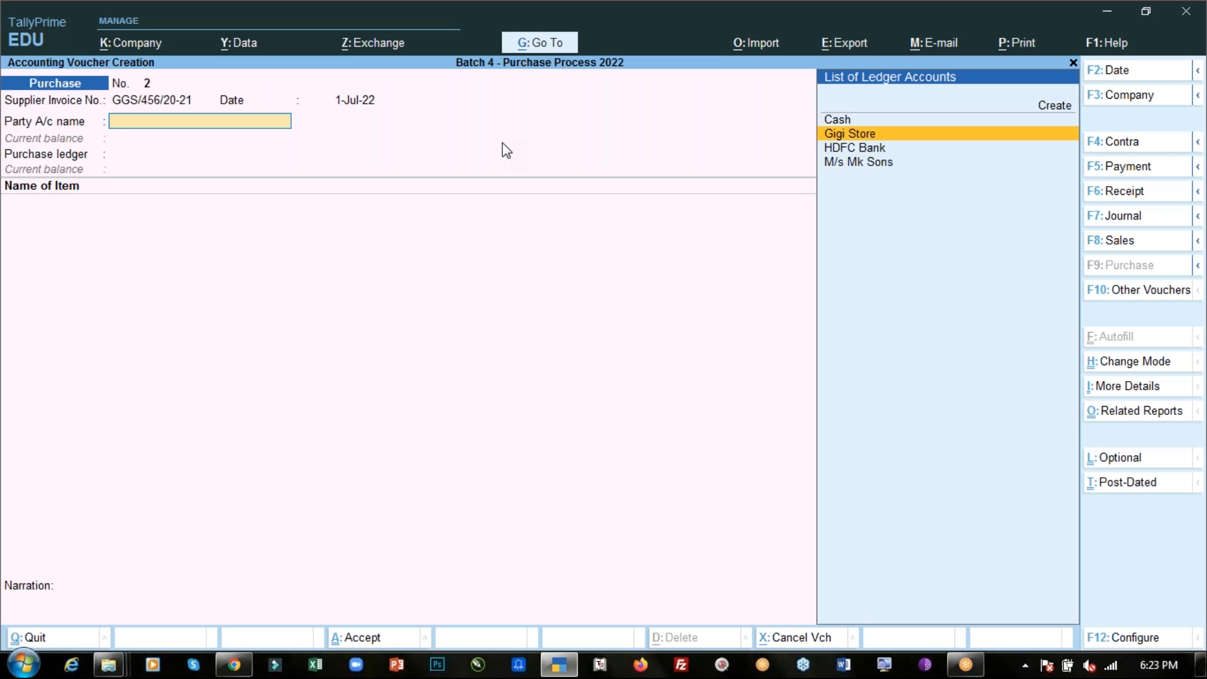
key(Return)
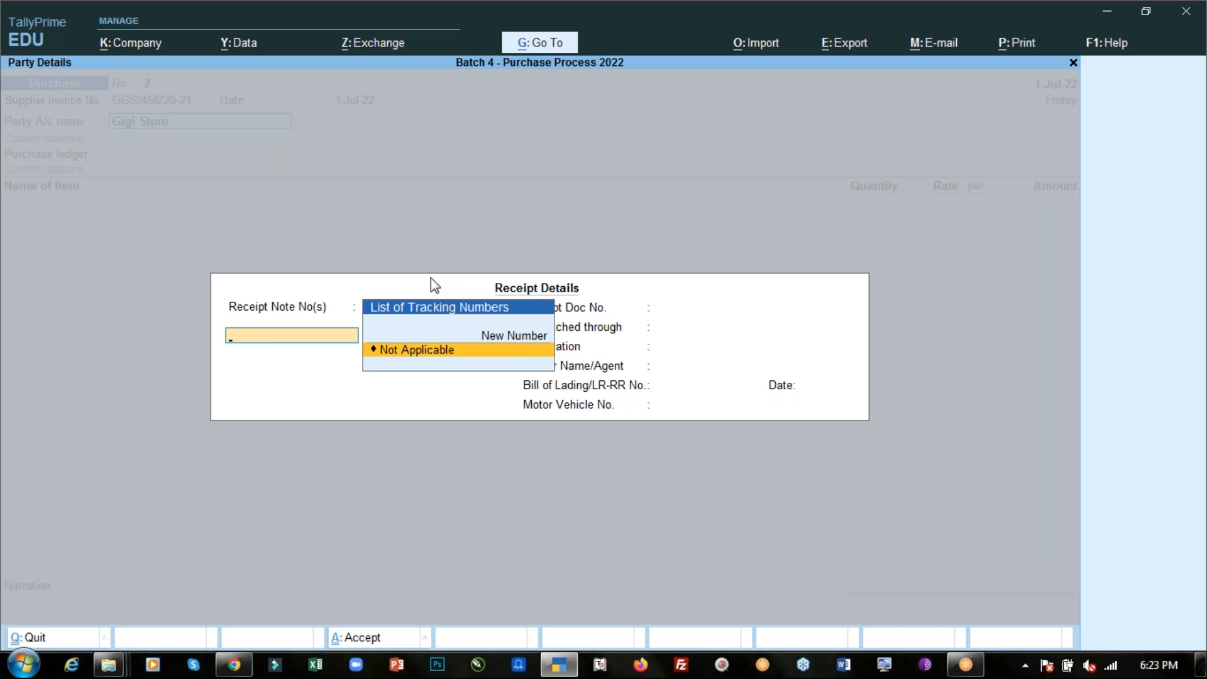
key(Return)
key(Return)
key(Return)
key(Return)
key(Return)
key(Return)
key(Return)
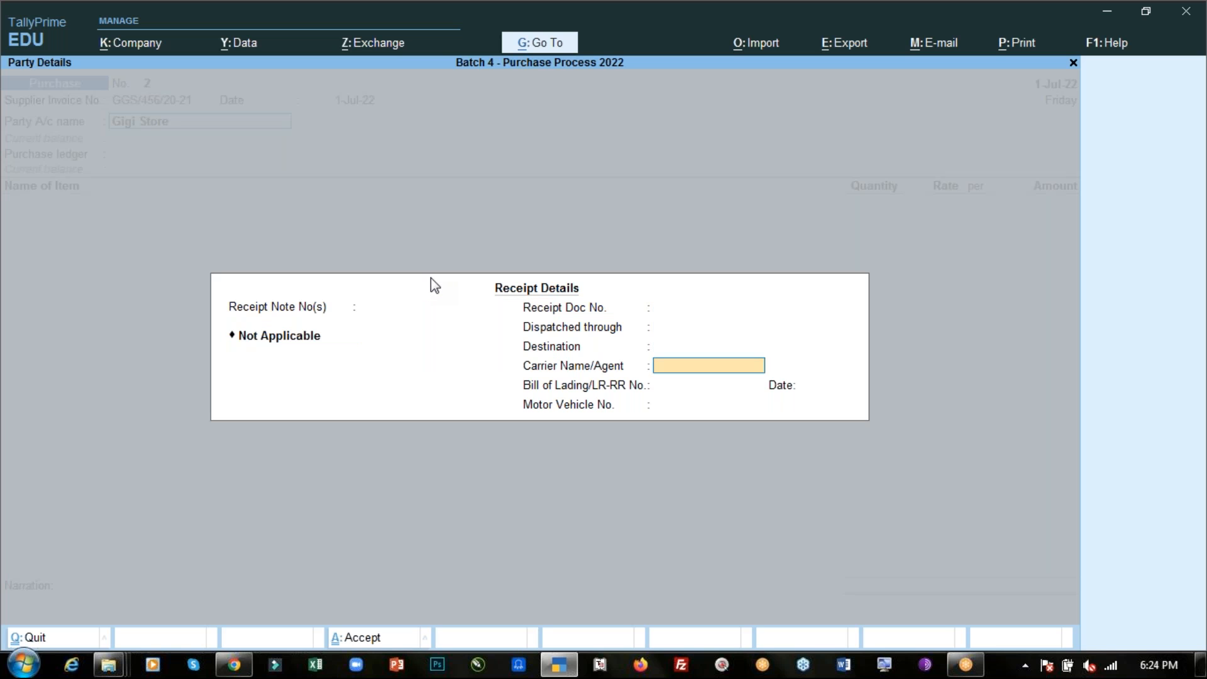
key(Return)
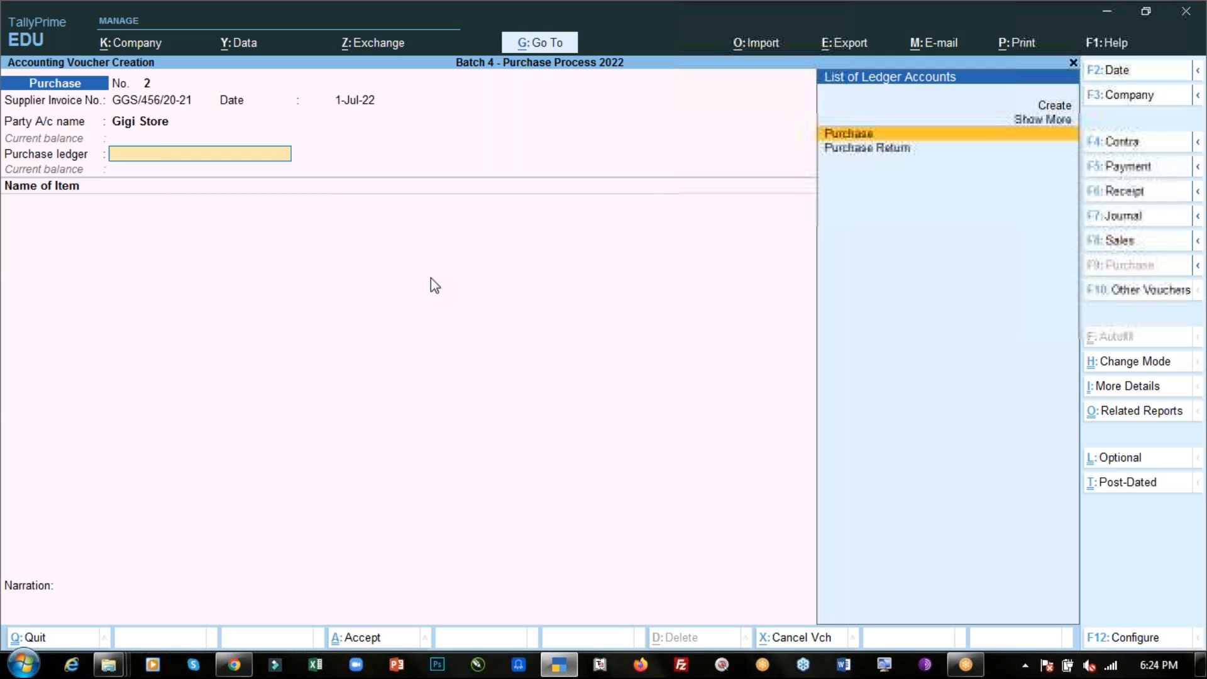
key(Return)
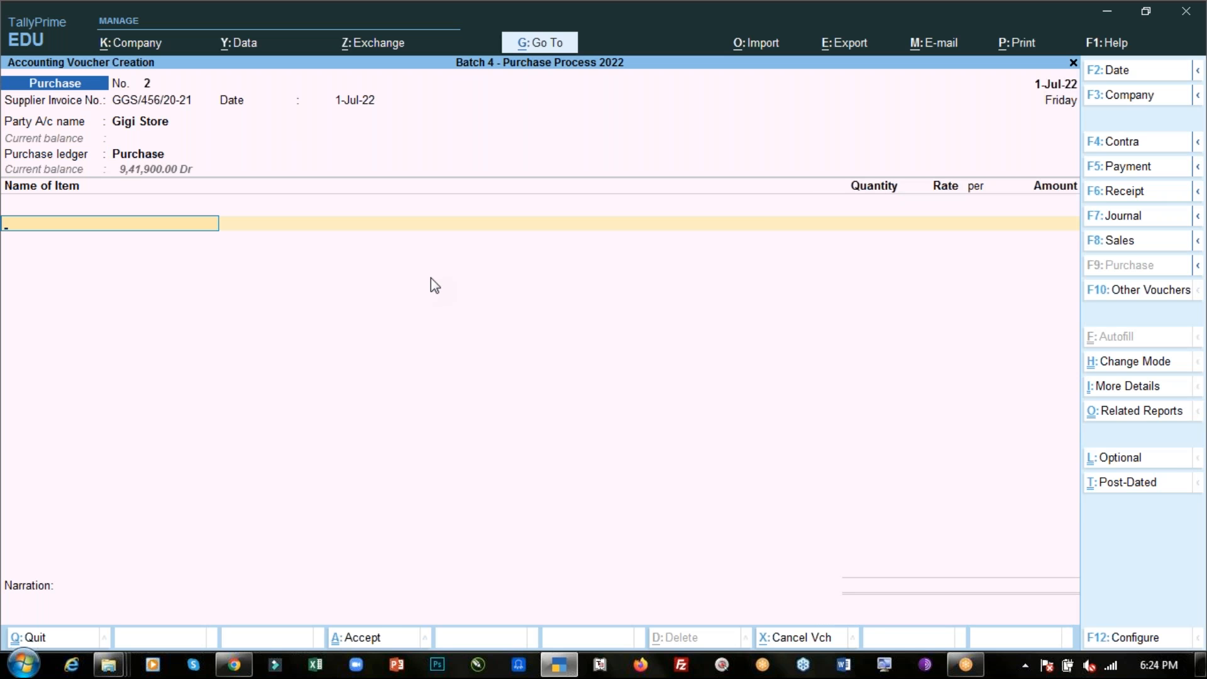
Step: Add Dairy milk chocolate to the voucher with tracking and order numbers Not Applicable and location Ashoka Road
text(D)
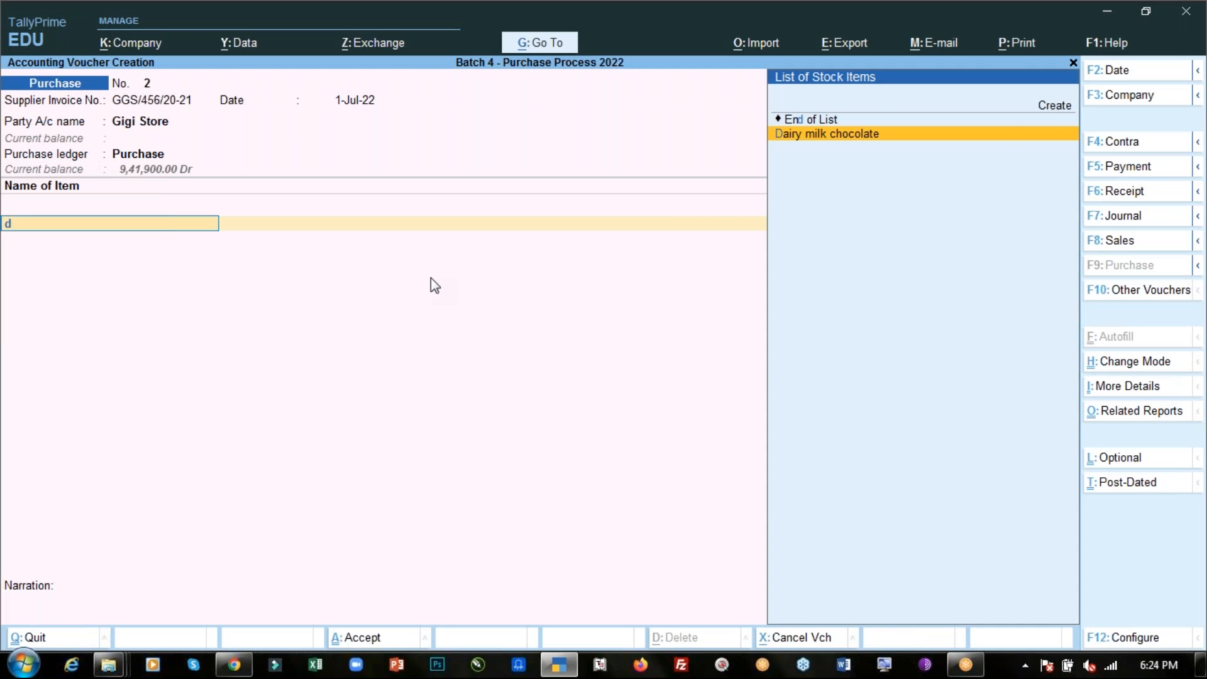
key(Return)
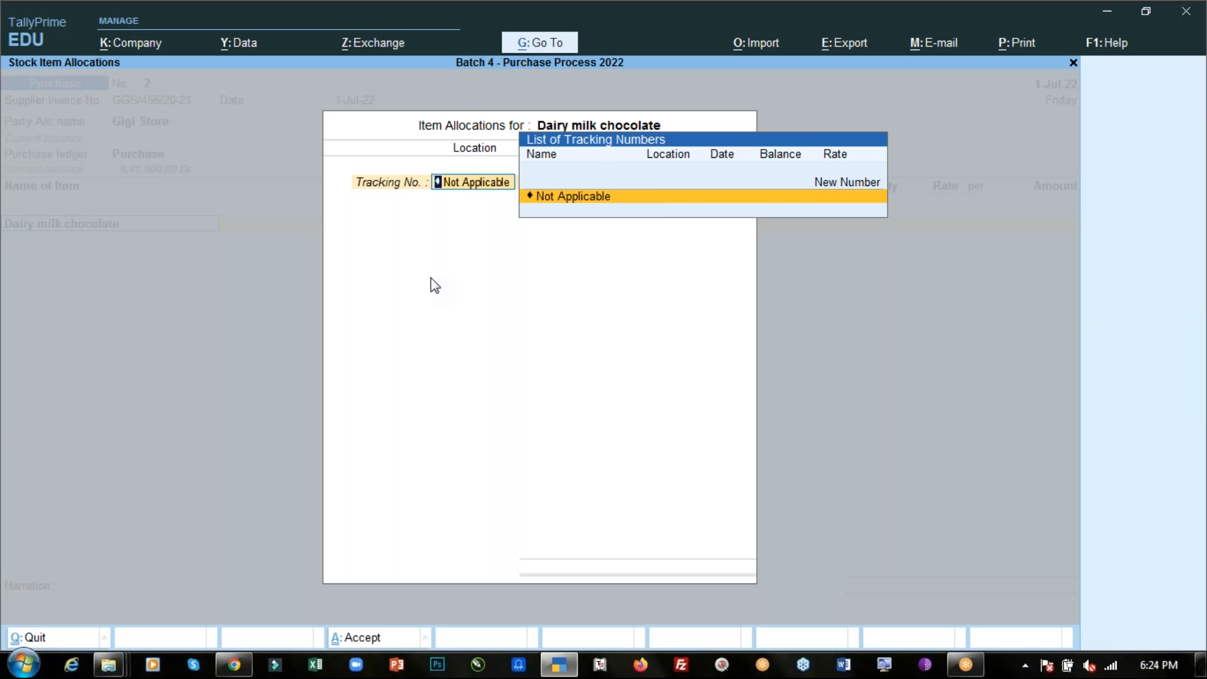
key(Return)
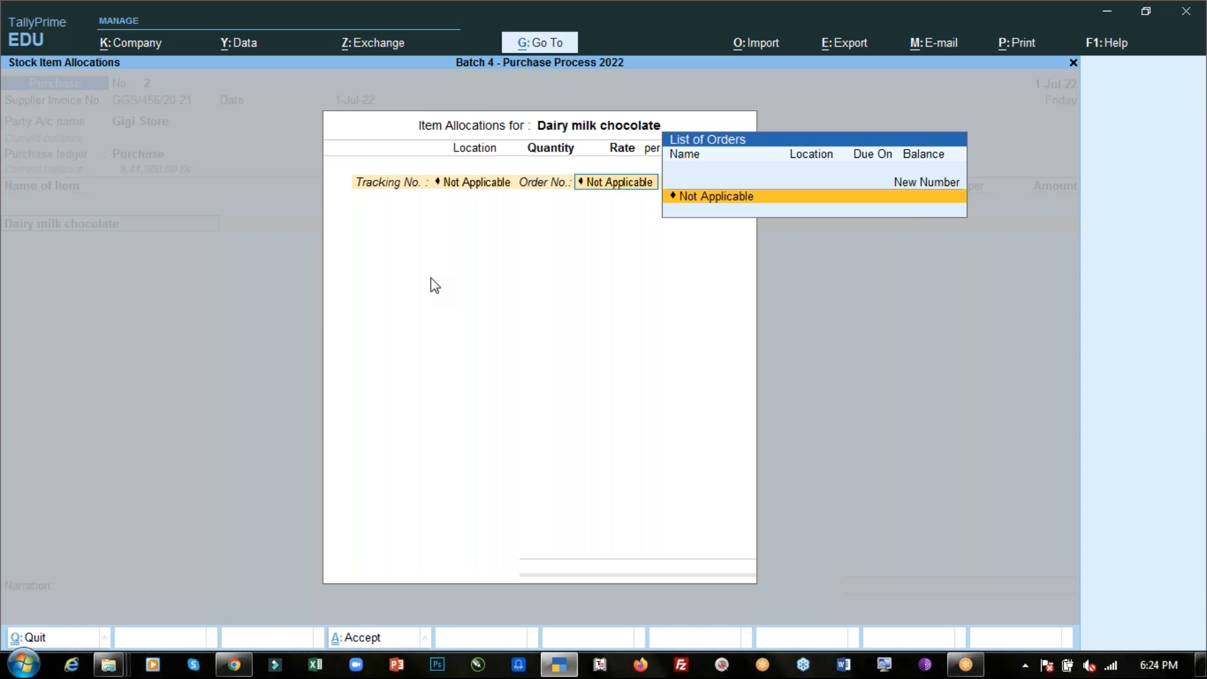
key(Return)
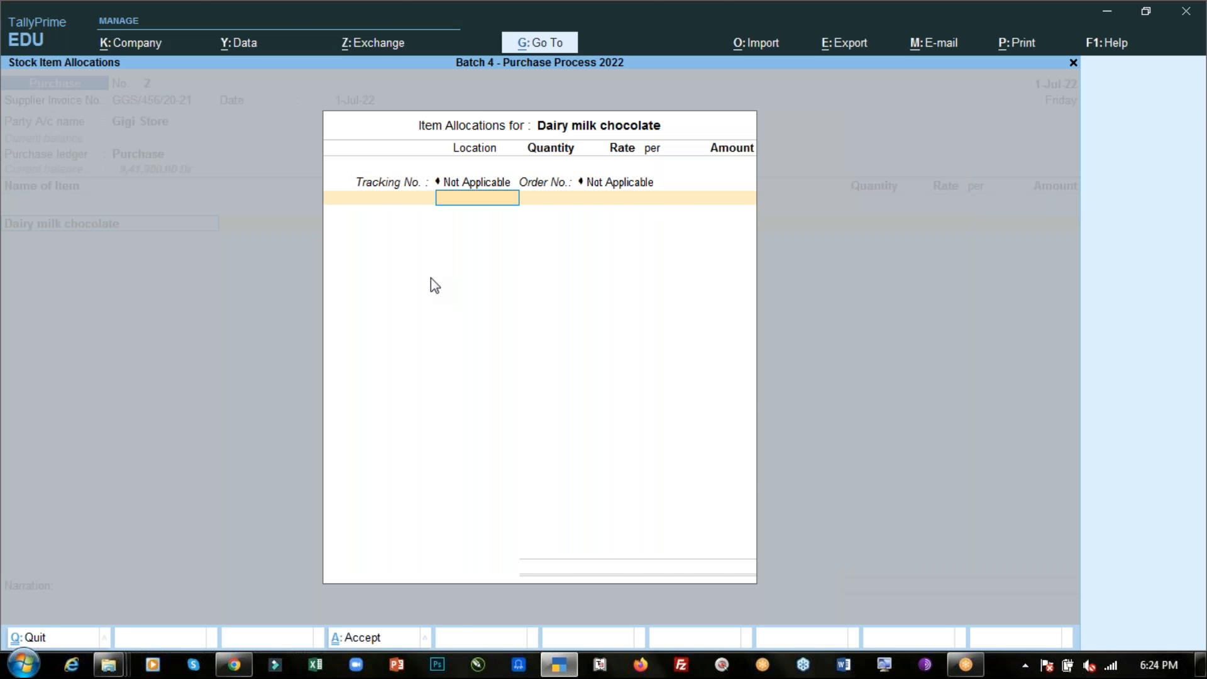
key(alt+Tab)
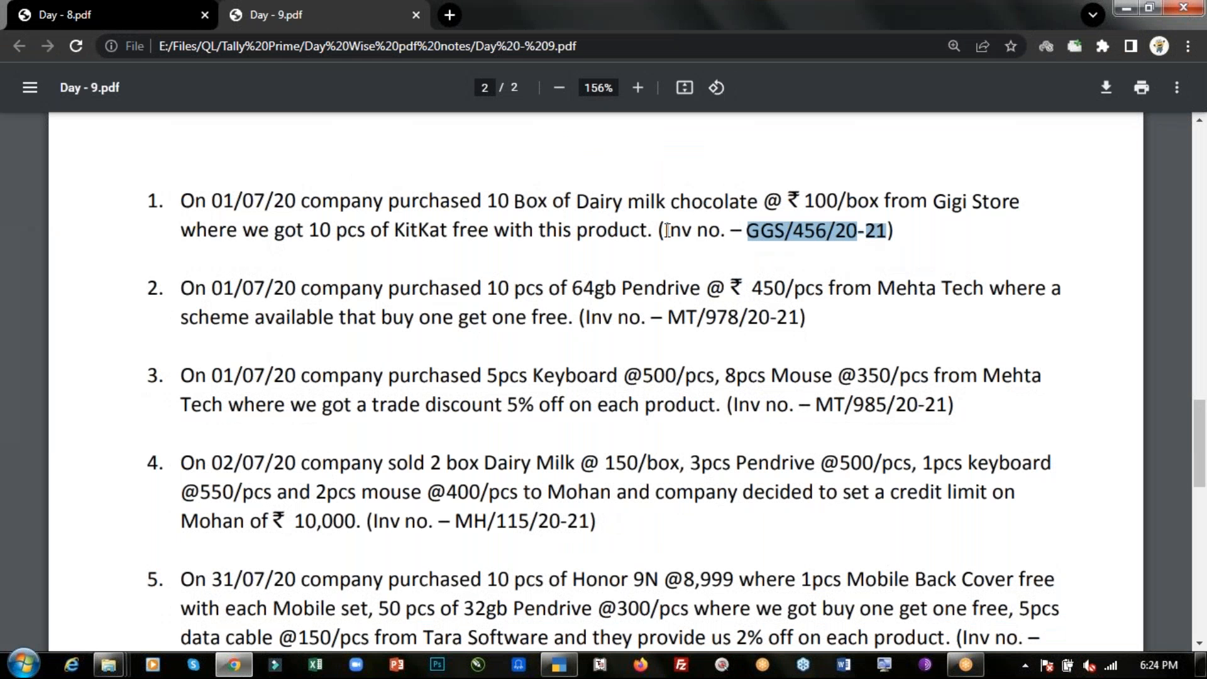
key(alt+Tab)
key(Return)
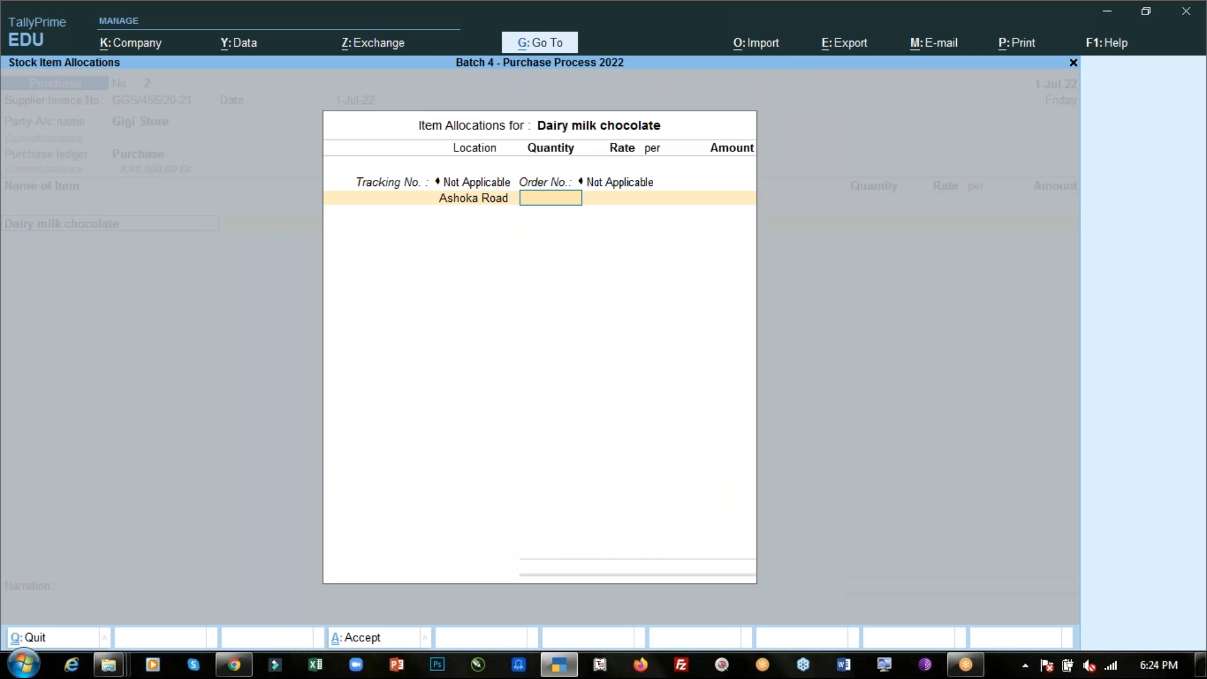
Step: Allocate 10 box of Dairy milk chocolate at a rate of 100 per box and close its item allocation
key(alt+Tab)
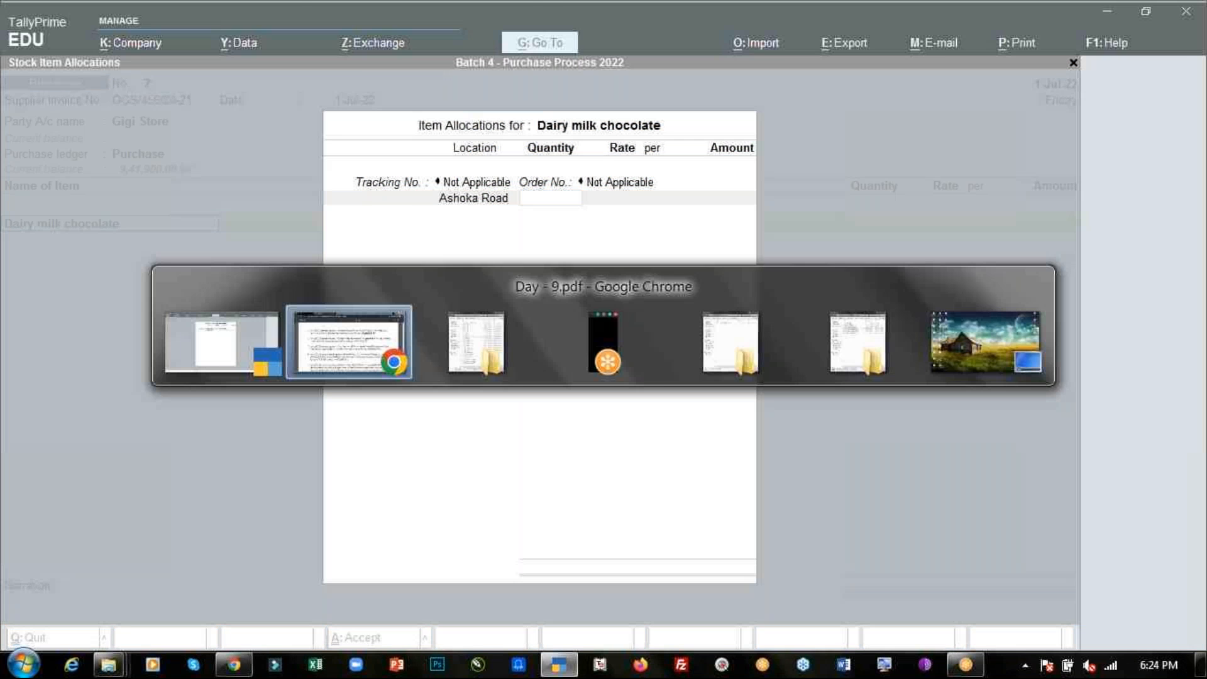
key(alt+Tab)
text(10)
text(00)
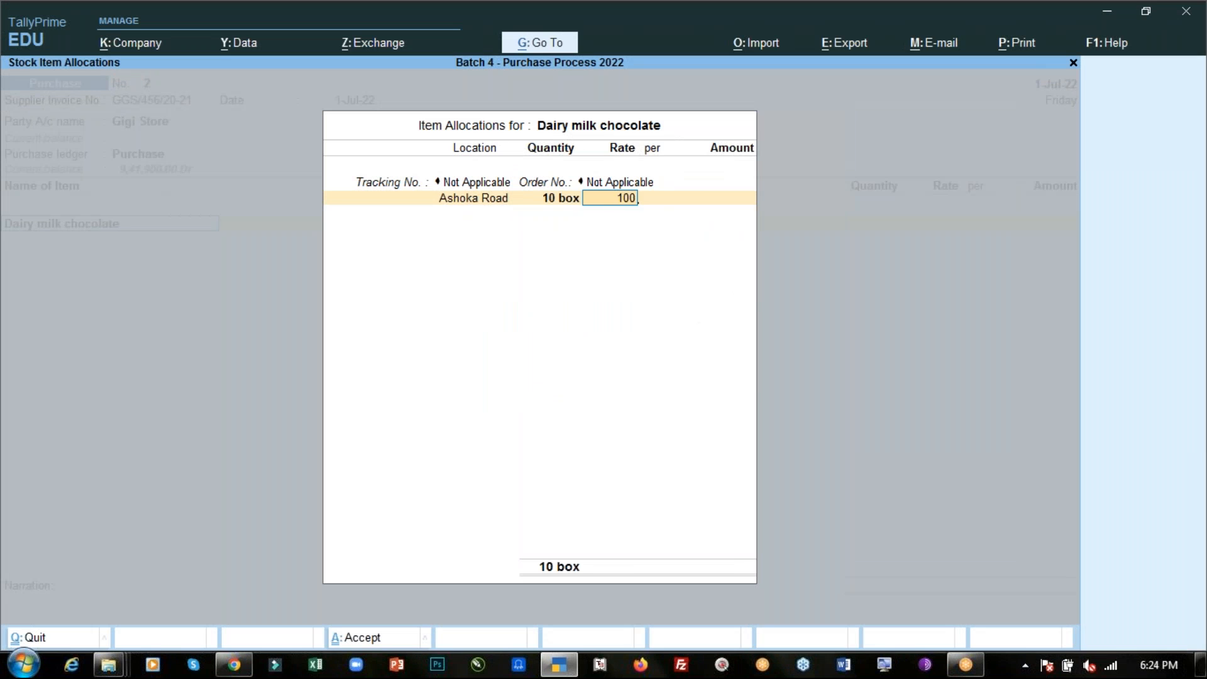
key(Return)
key(Return)
key(Return)
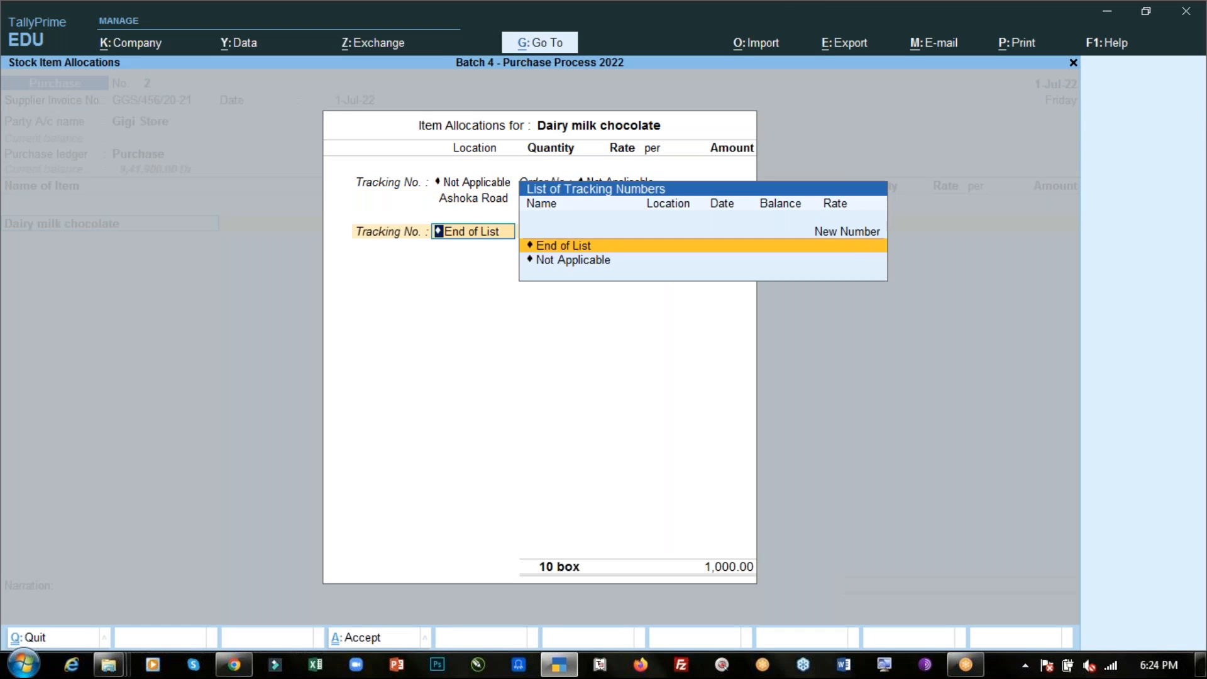
key(Return)
key(Return)
Step: Add the free item KitKat with tracking and order numbers Not Applicable, location Ashoka Road, and quantity 10 pcs
text(Kit)
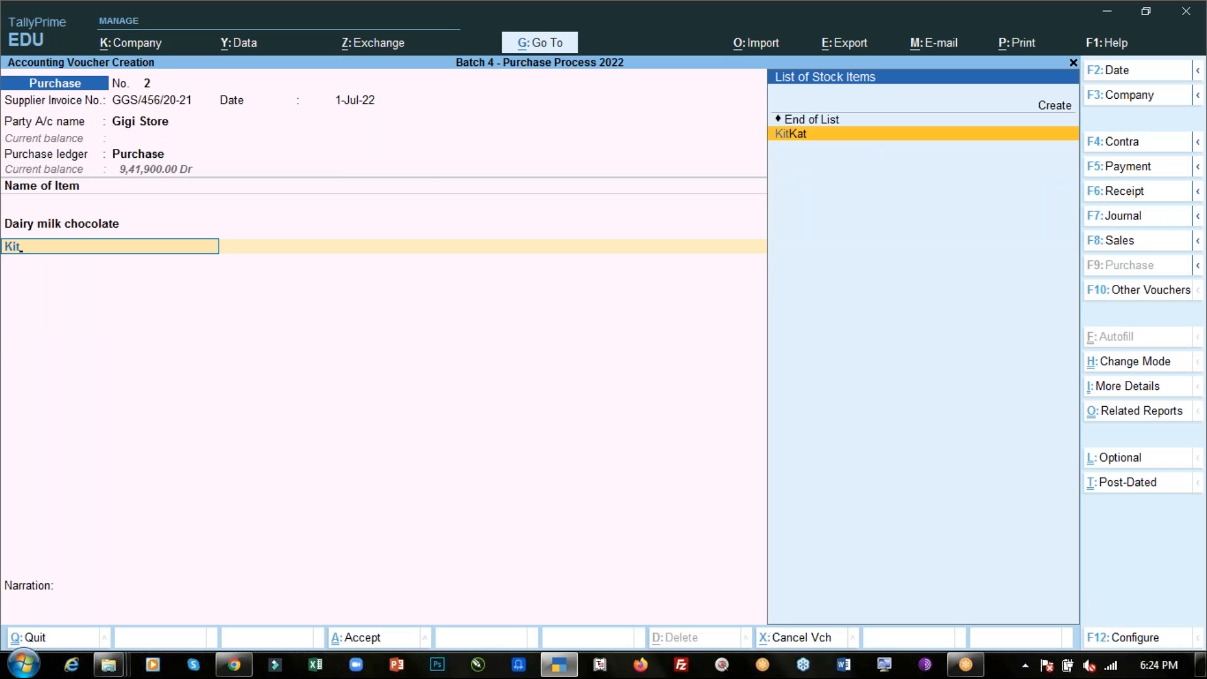
key(Return)
key(Return)
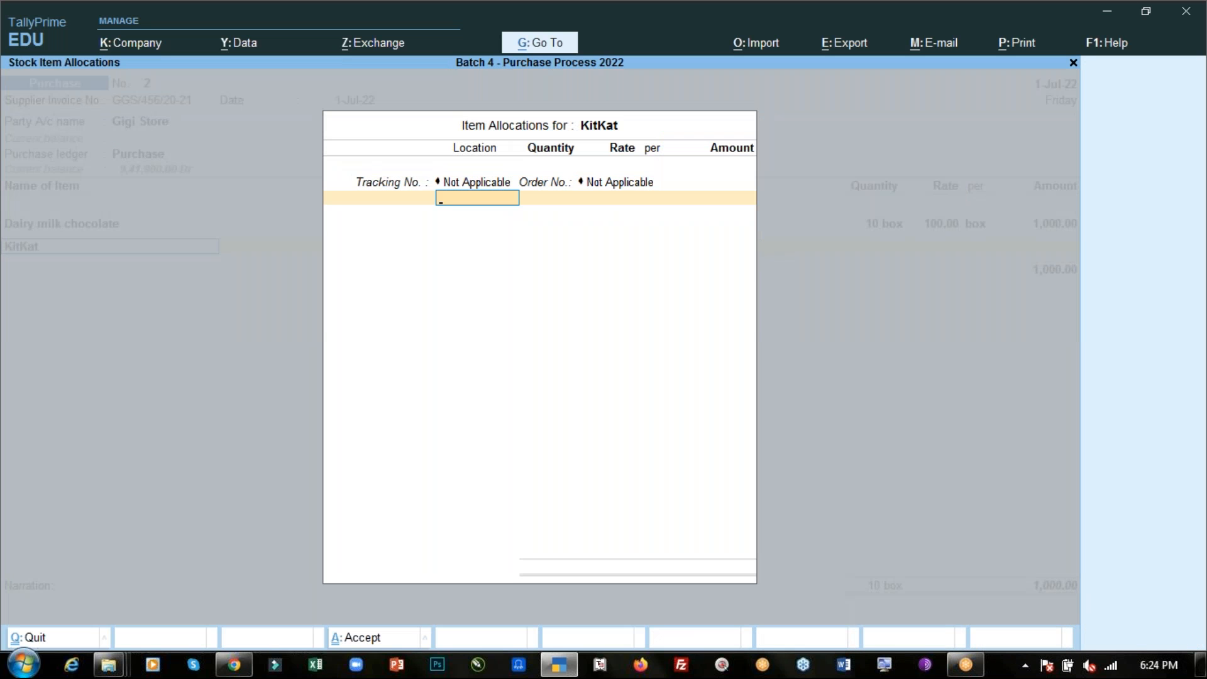
key(Return)
key(alt+Tab)
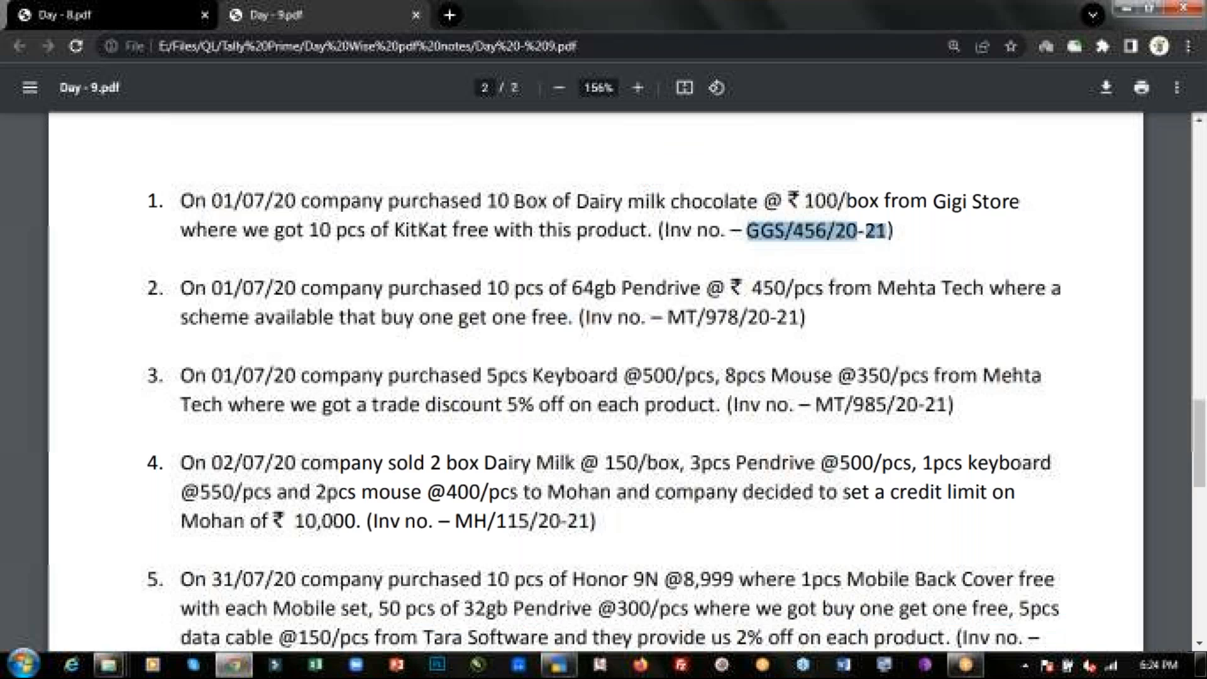
key(alt+Tab)
text(10)
key(Return)
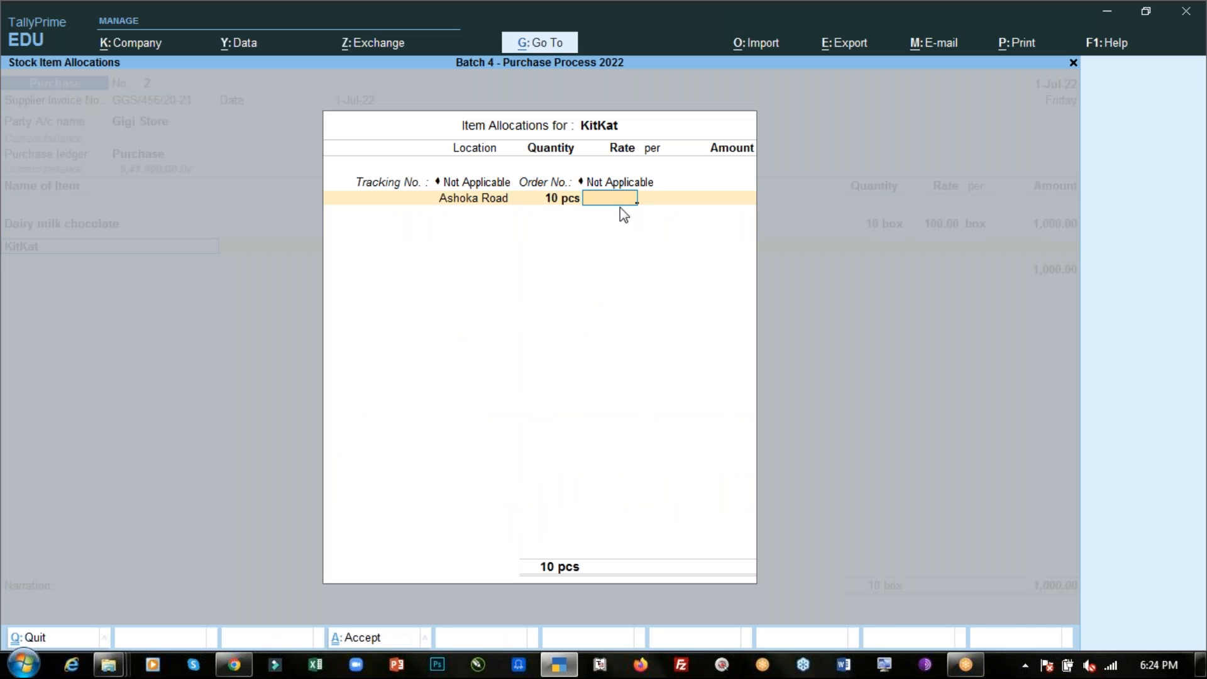
Step: Recheck the free item in the PDF, leave KitKat's rate and amount blank in TallyPrime, and finish its allocation
key(alt+Tab)
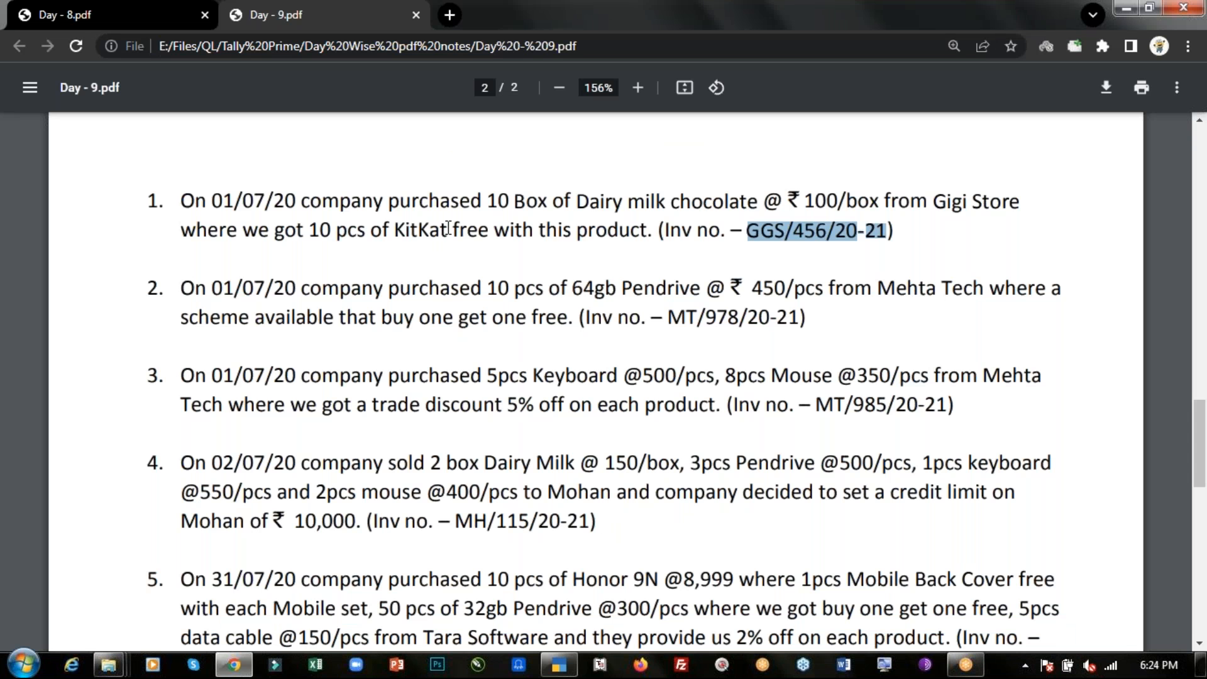
key(alt+Tab)
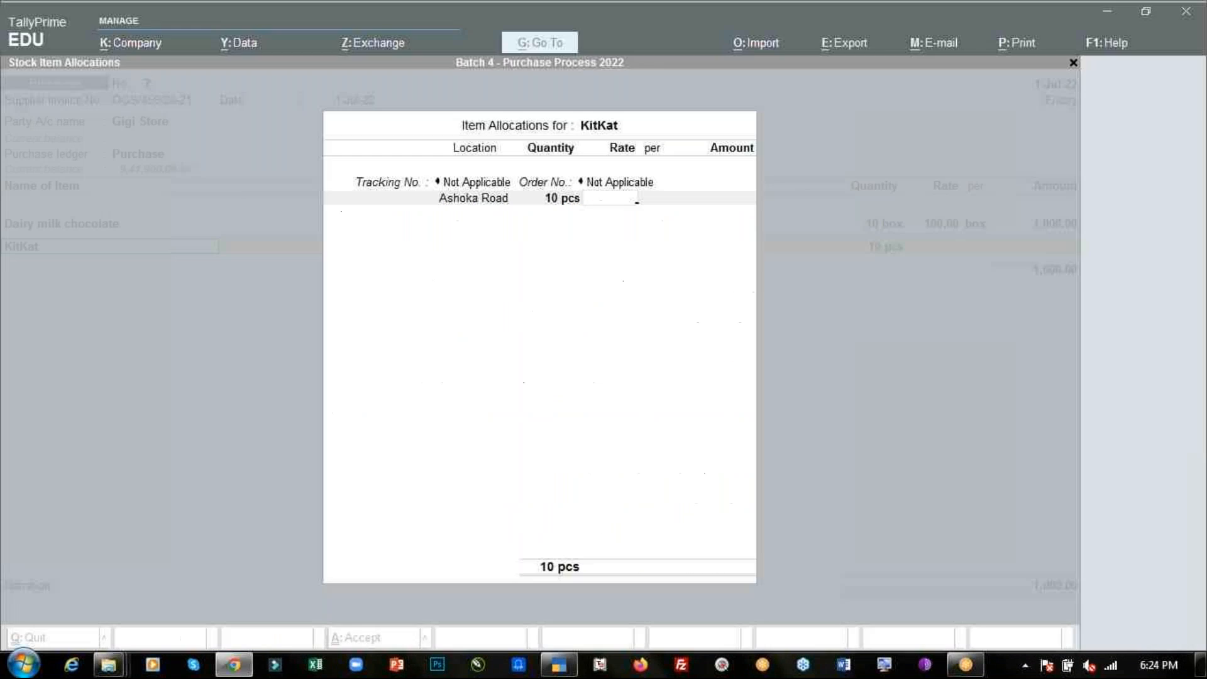
key(Return)
key(Return)
key(Return)
key(Return)
key(Return)
key(Return)
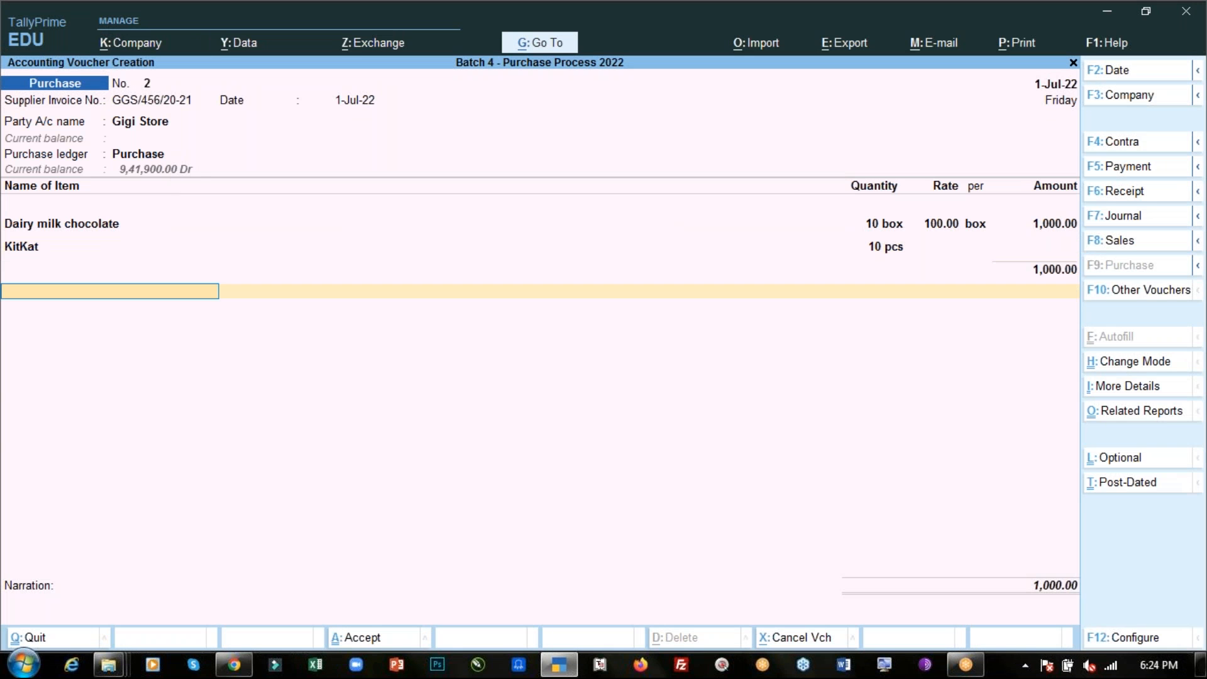
Step: End the item list, enter the narration "Being goods purchased and kitkat received as free item." and save the purchase voucher
key(Return)
key(Return)
key(Return)
key(Return)
key(Return)
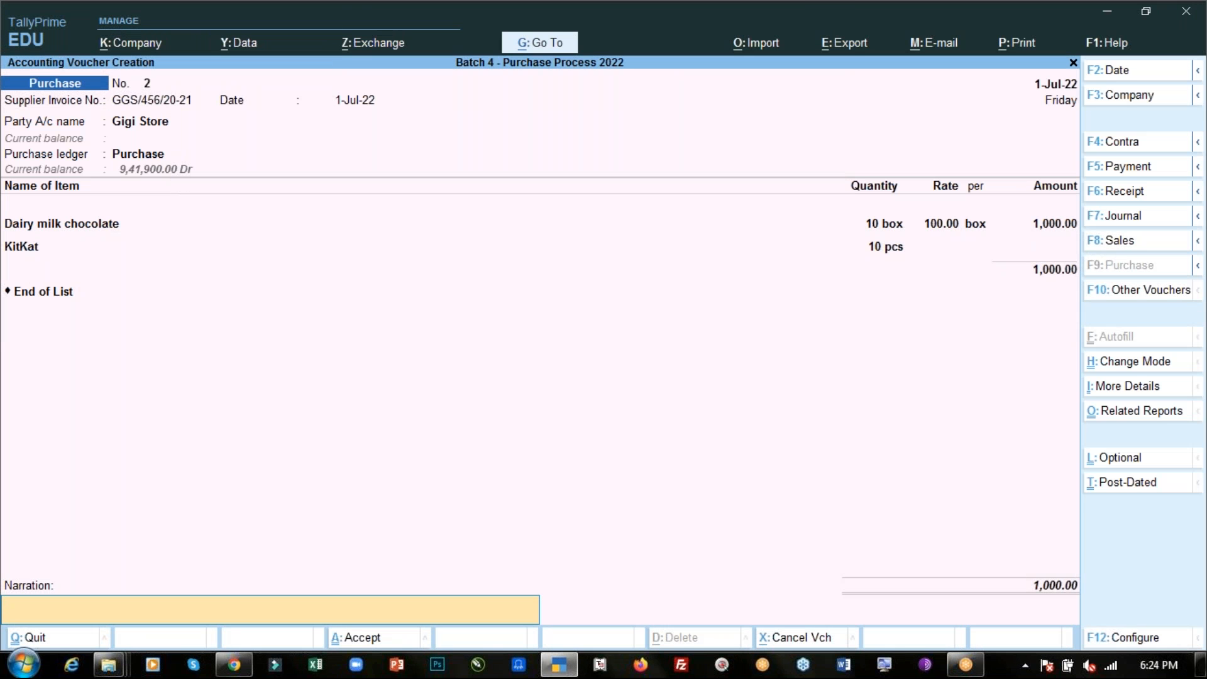
text(Being goods purchased and)
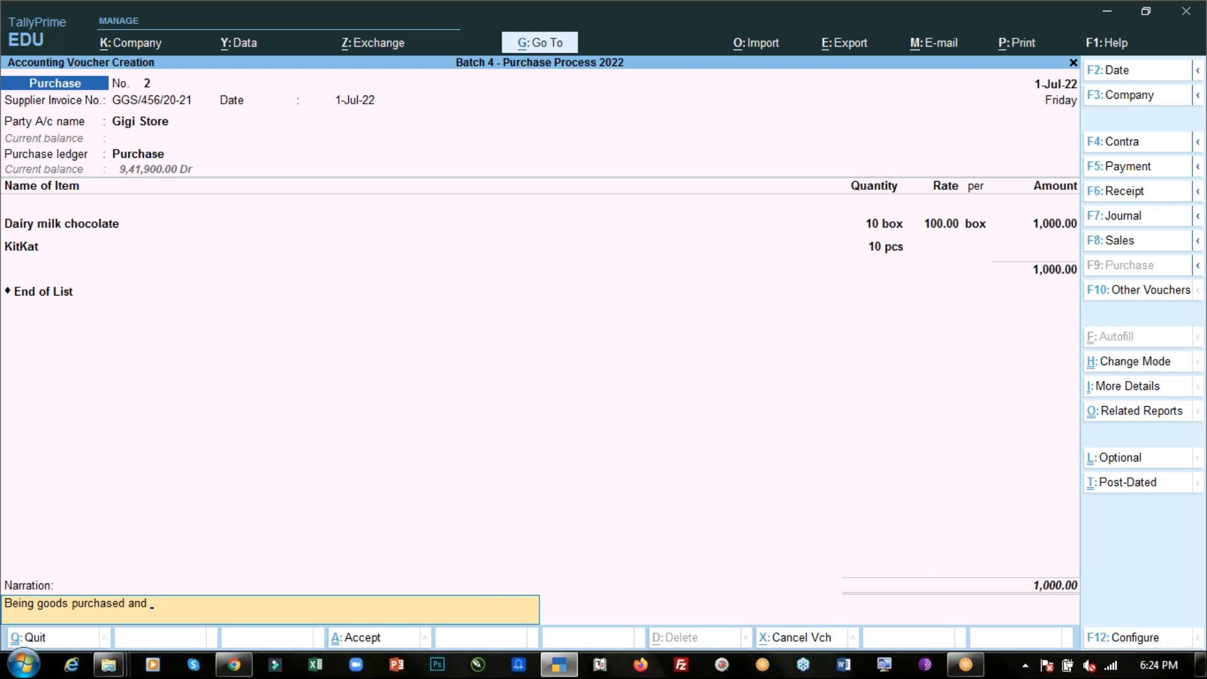
text( w)
key(BackSpace)
text(kitkat received as free item.)
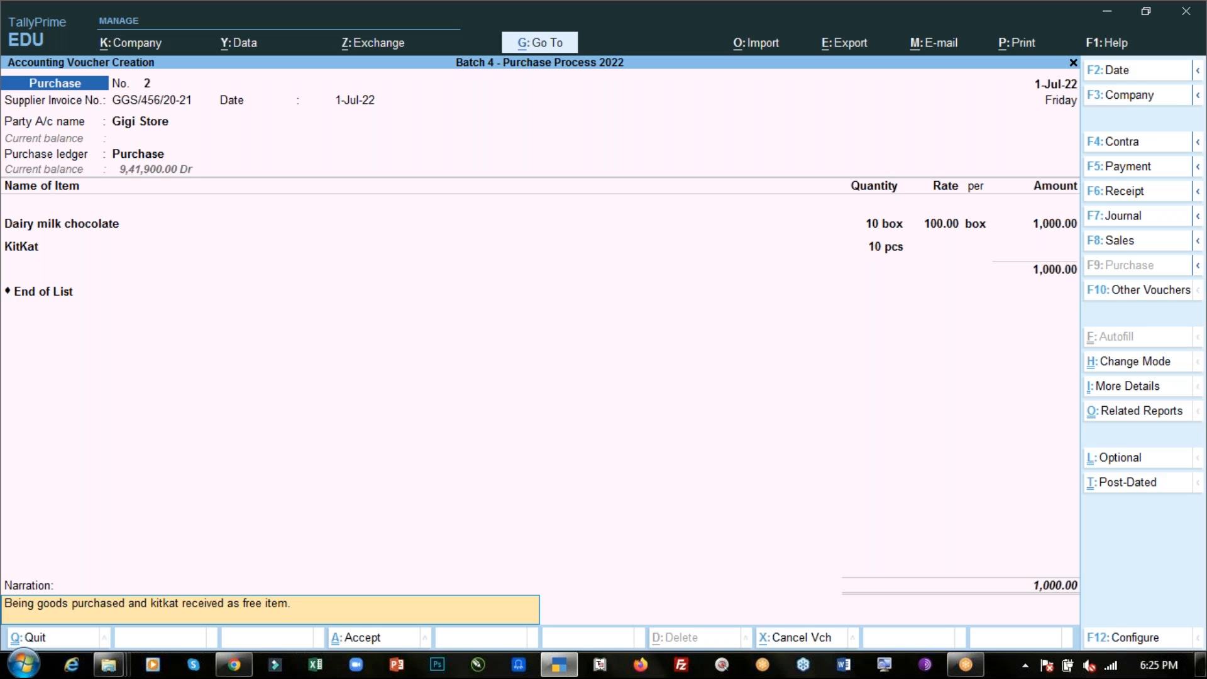
key(ctrl)
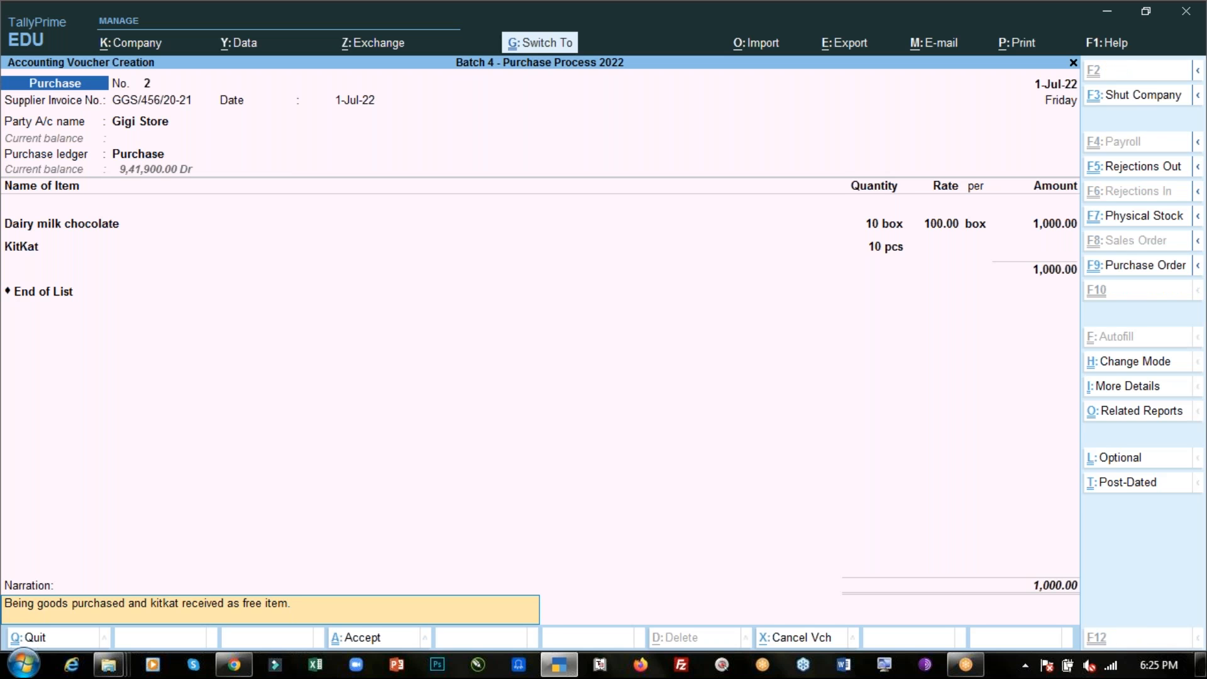
key(ctrl+a)
key(Escape)
Step: Open the Day Book for 1-Jul-22 and check the saved Gigi Store purchase voucher
key(Down)
key(Return)
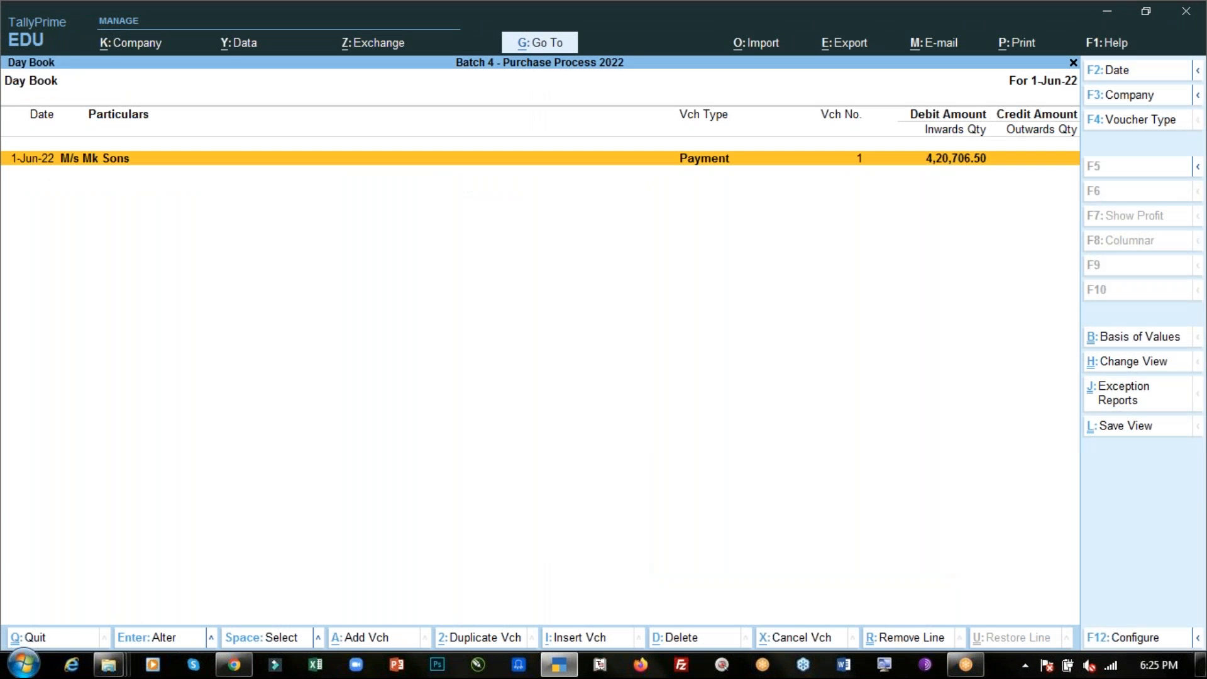
key(F2)
text(1-7)
key(Return)
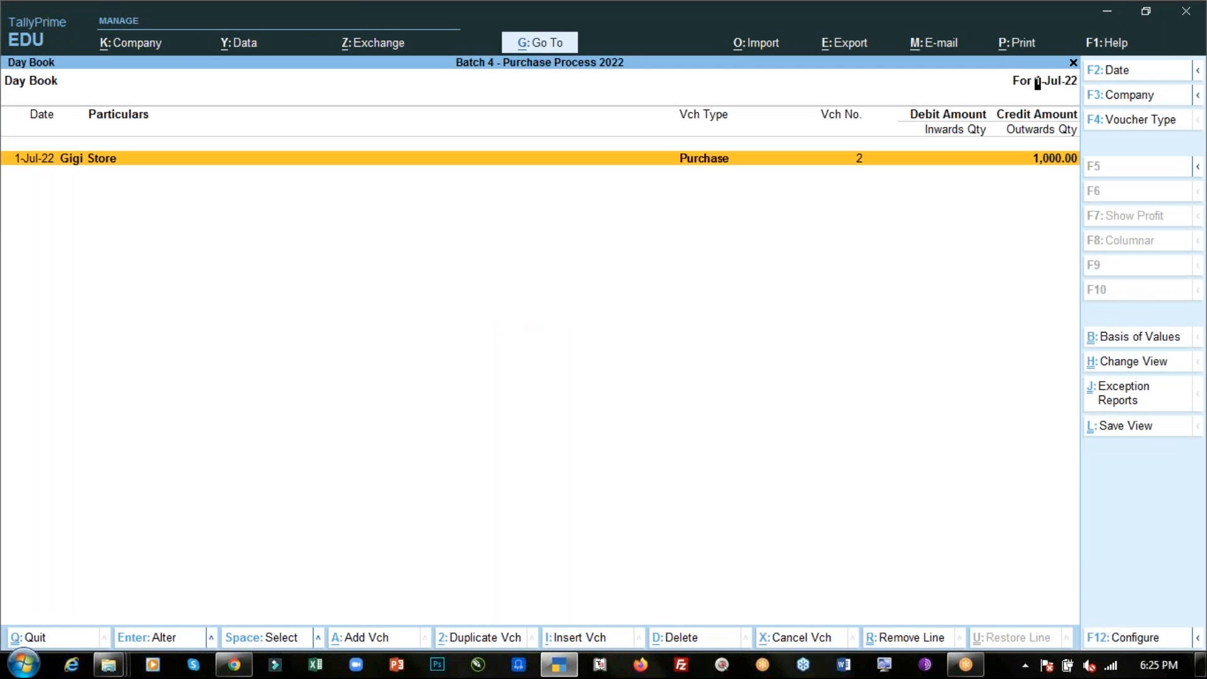
key(Return)
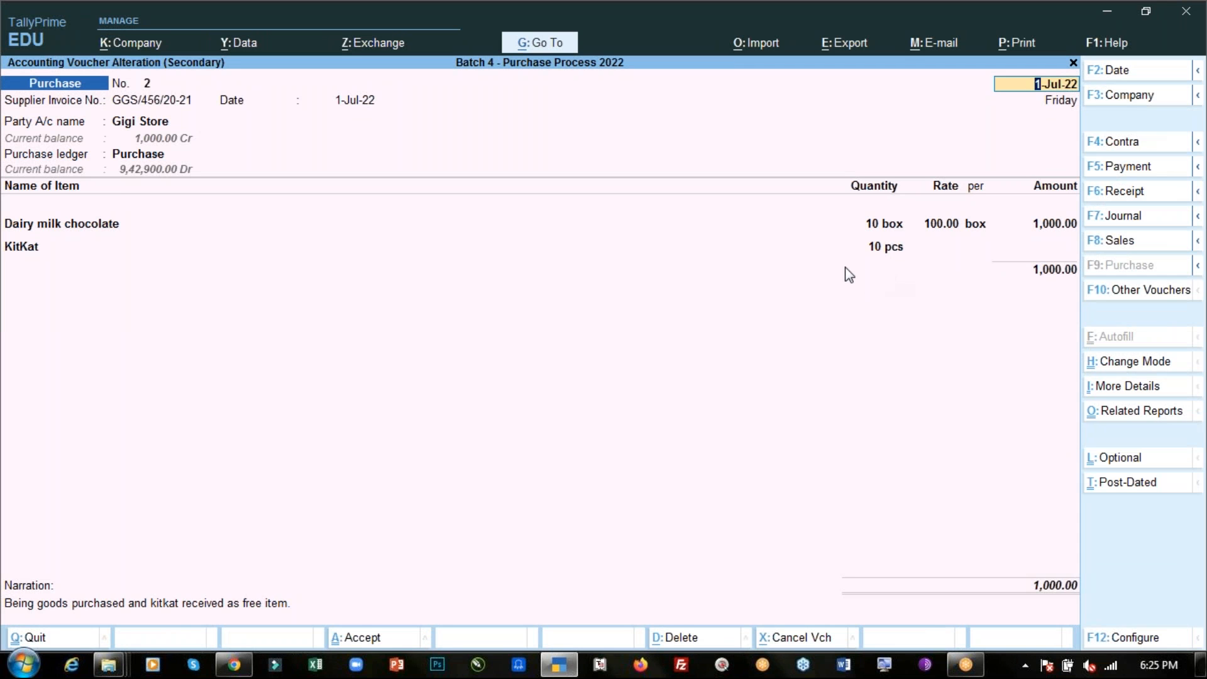
key(Escape)
key(Escape)
Step: Open the Stock Summary and examine the monthly summary of Dairy milk chocolate
key(Down)
key(Down)
key(Down)
key(Down)
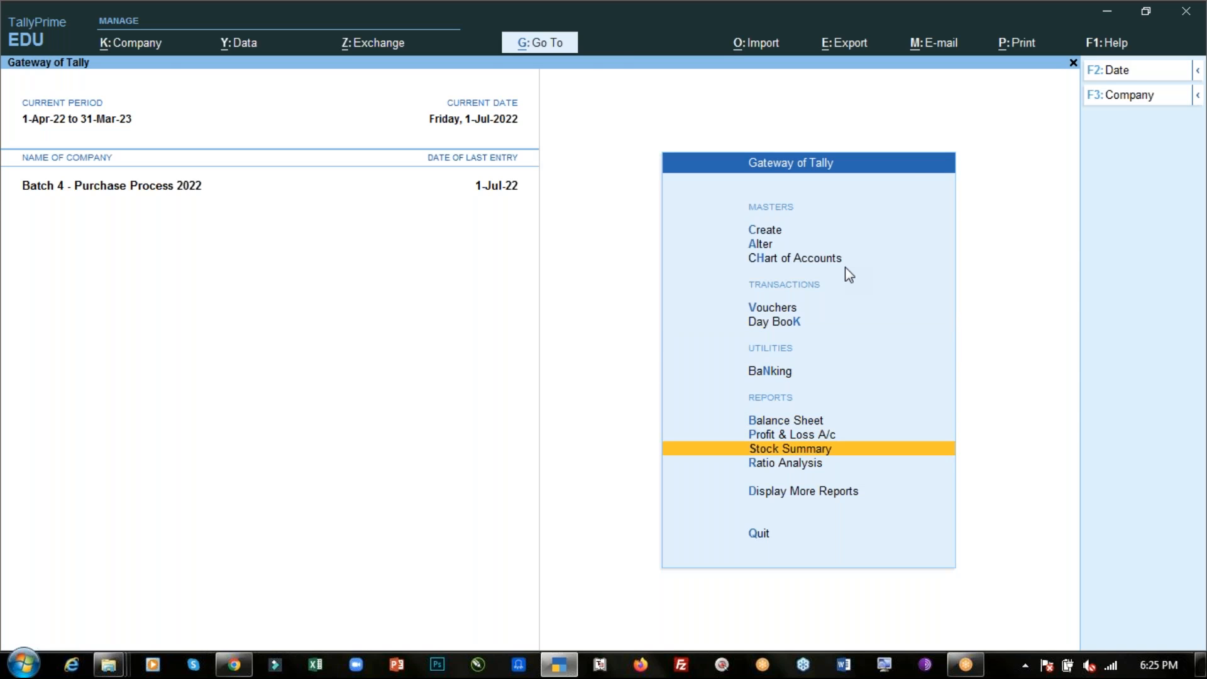
key(Return)
key(Down)
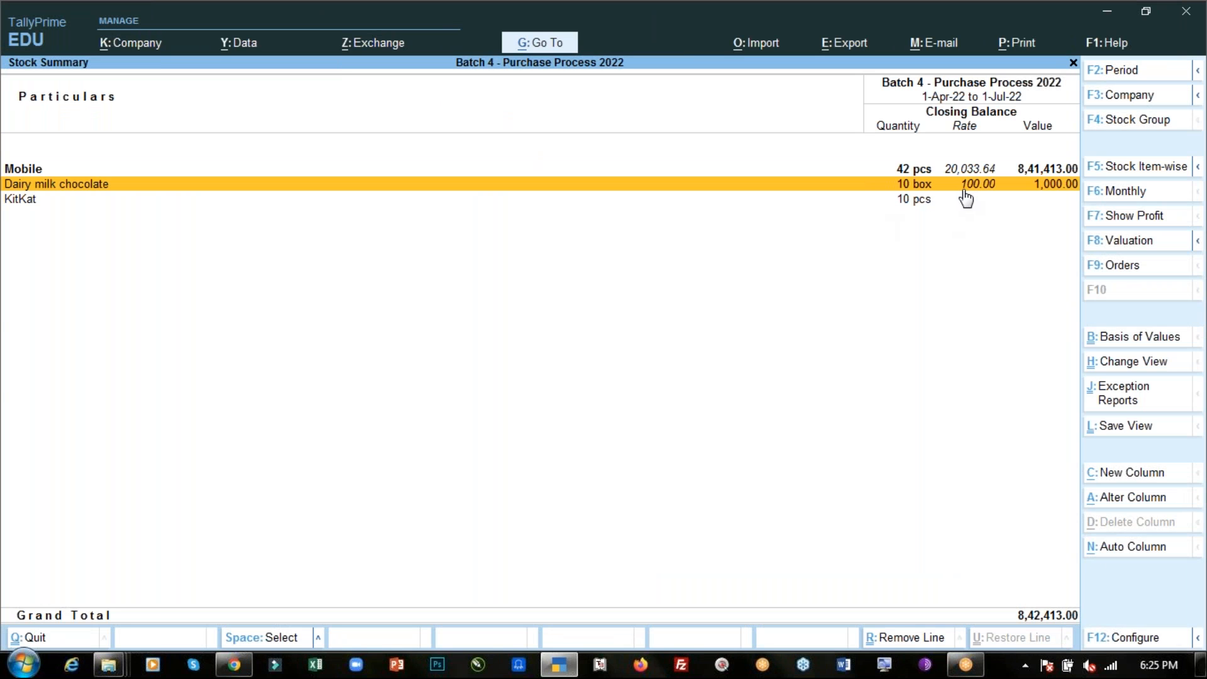
key(Return)
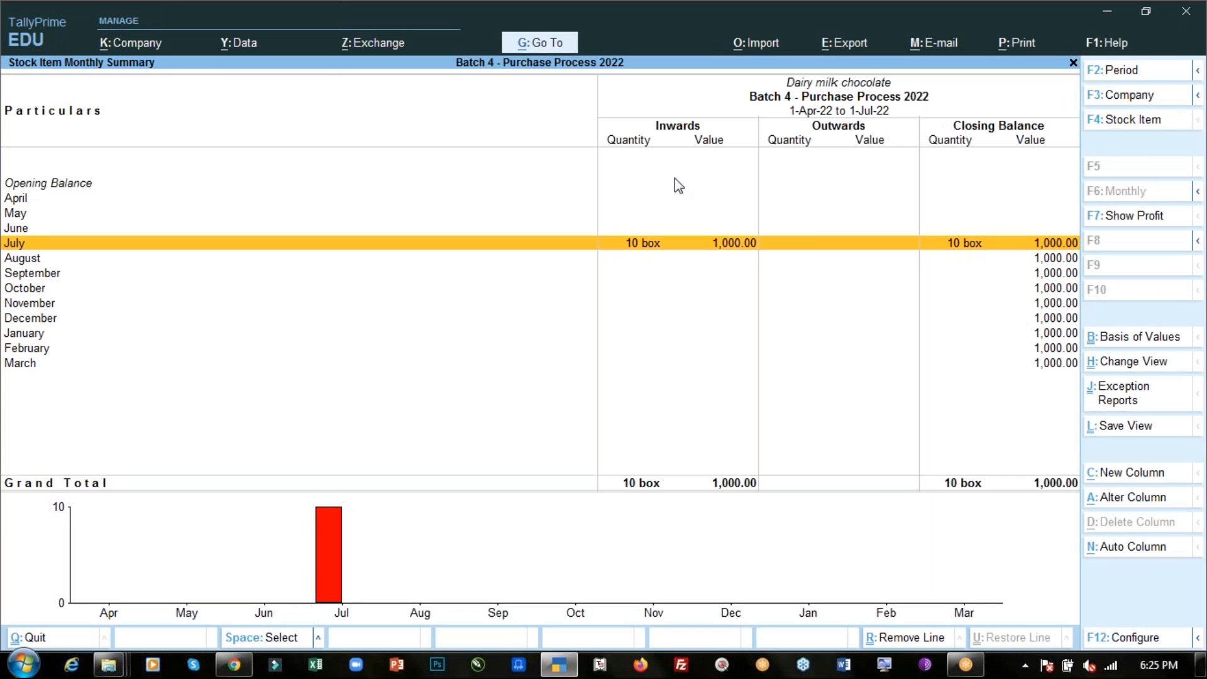
key(Escape)
Step: Examine KitKat's monthly stock summary and return to the Gateway of Tally
key(Down)
key(Return)
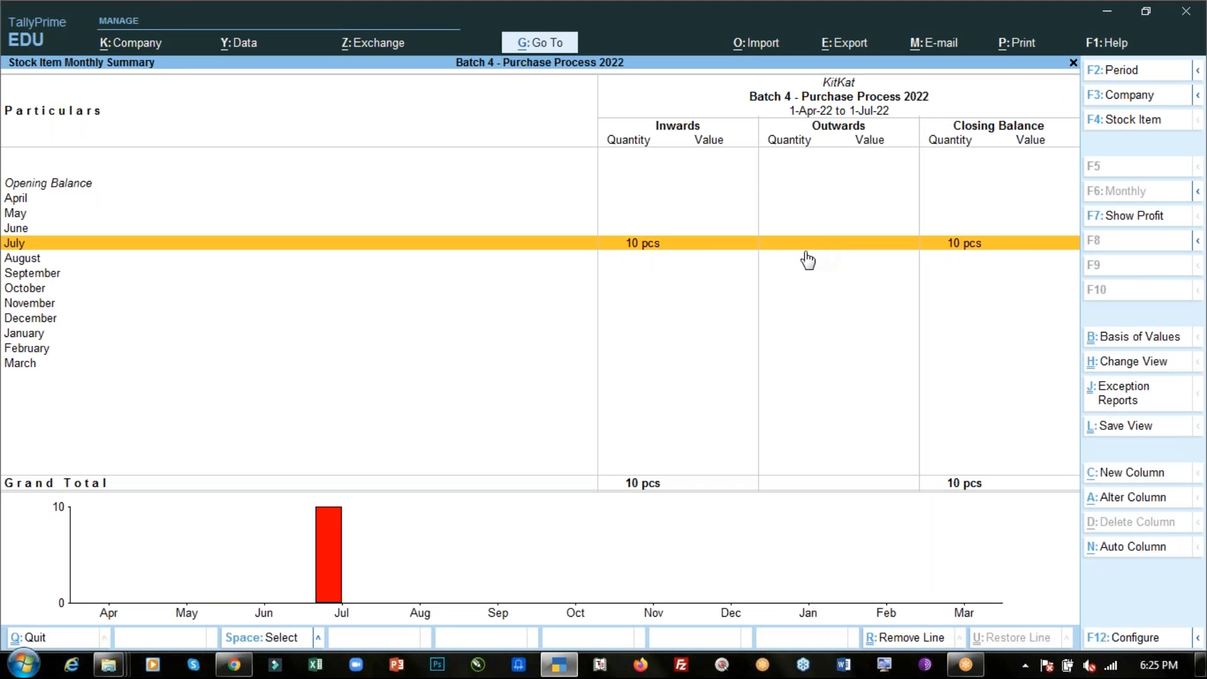
key(Escape)
key(Escape)
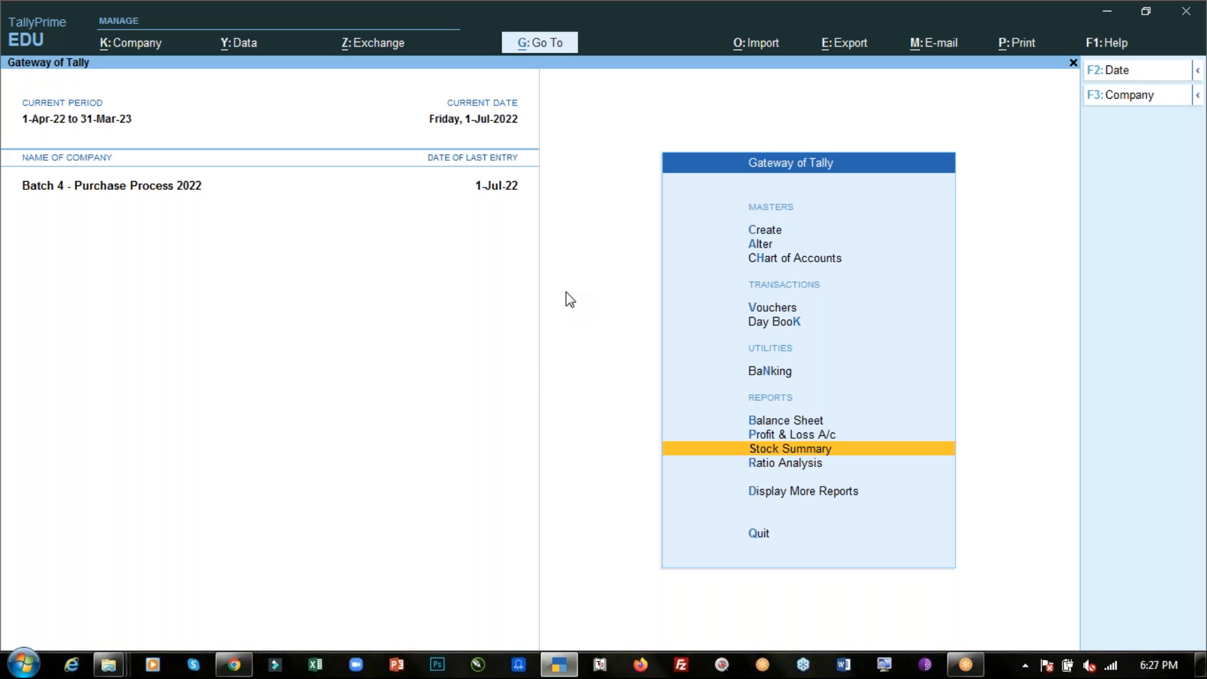
Step: Switch to Day - 9.pdf in Chrome and review the Actual and Billed Quantity column topic and exercise 2
key(alt+Tab)
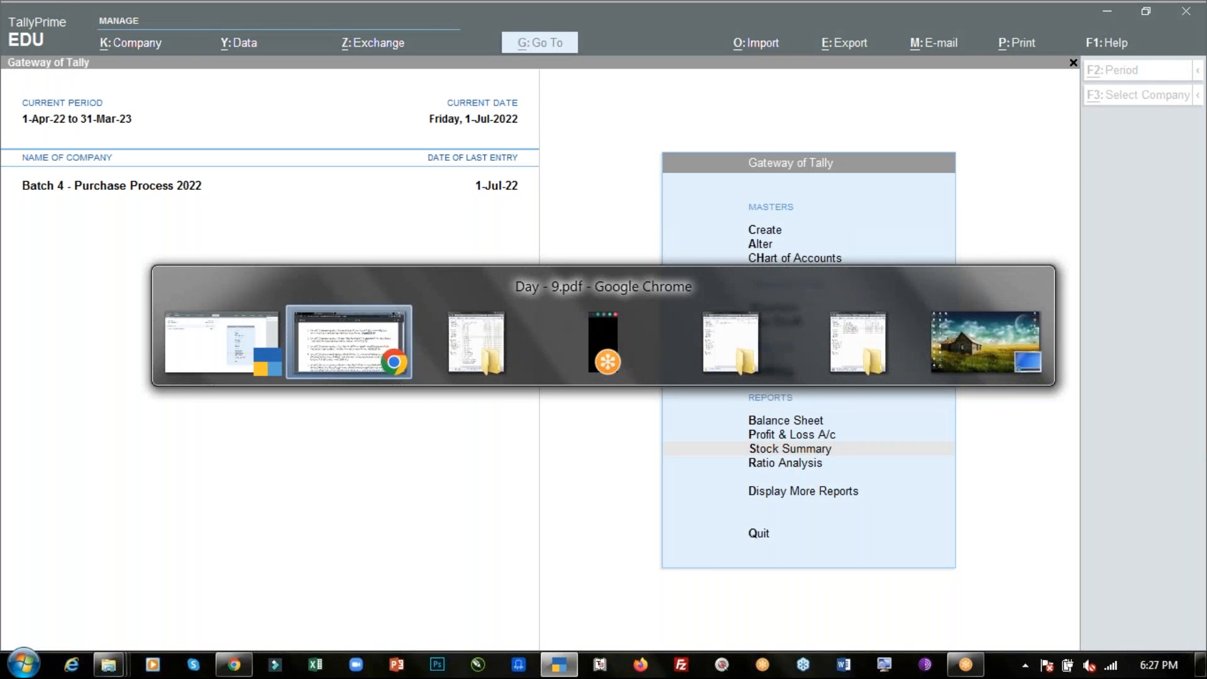
scroll(505, 299, up, 10)
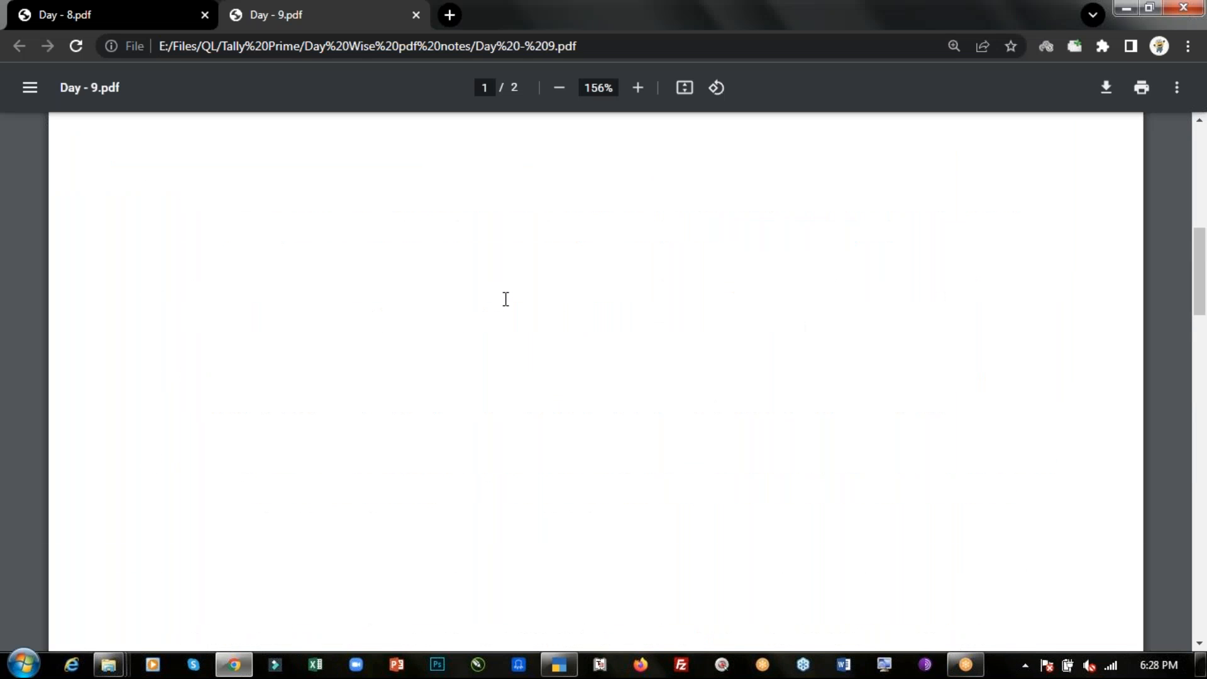
drag(138, 246, 557, 248)
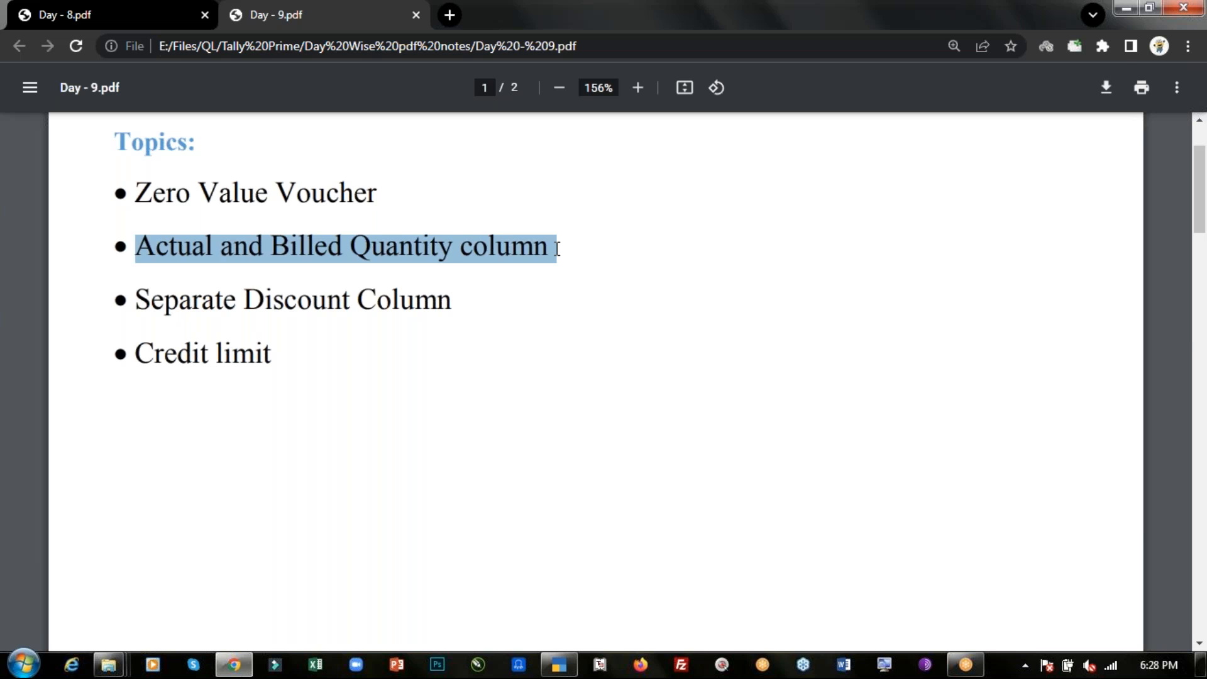
scroll(557, 248, down, 5)
scroll(556, 249, down, 5)
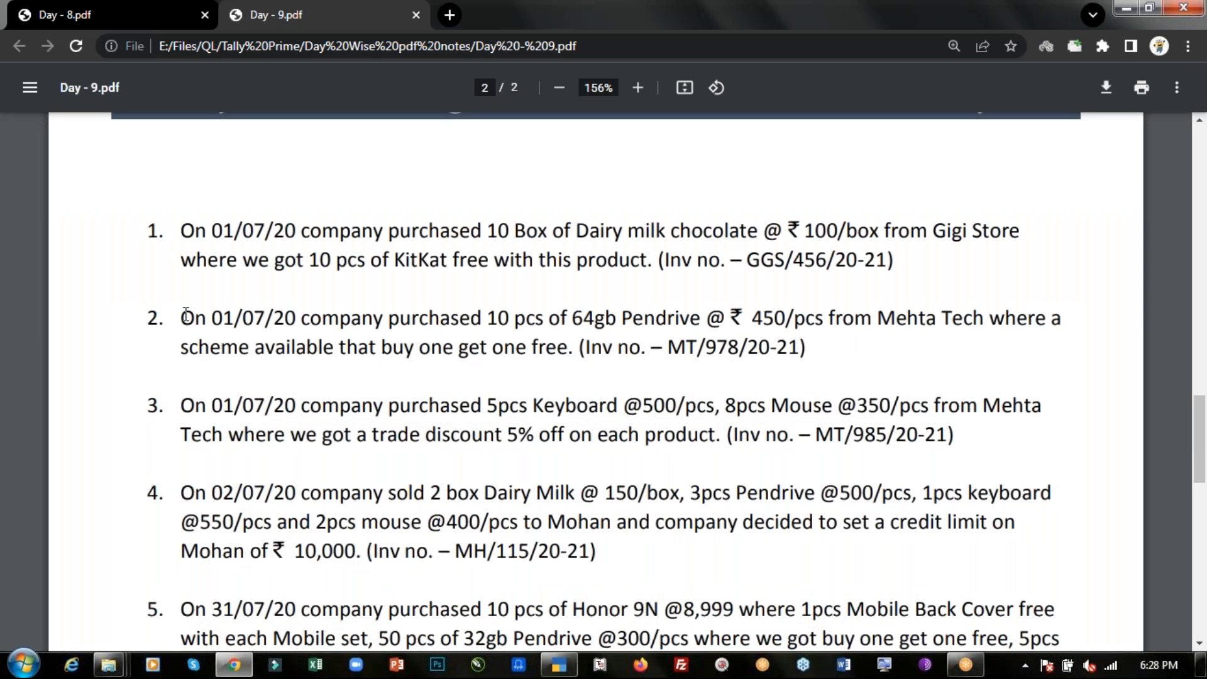
drag(185, 314, 575, 352)
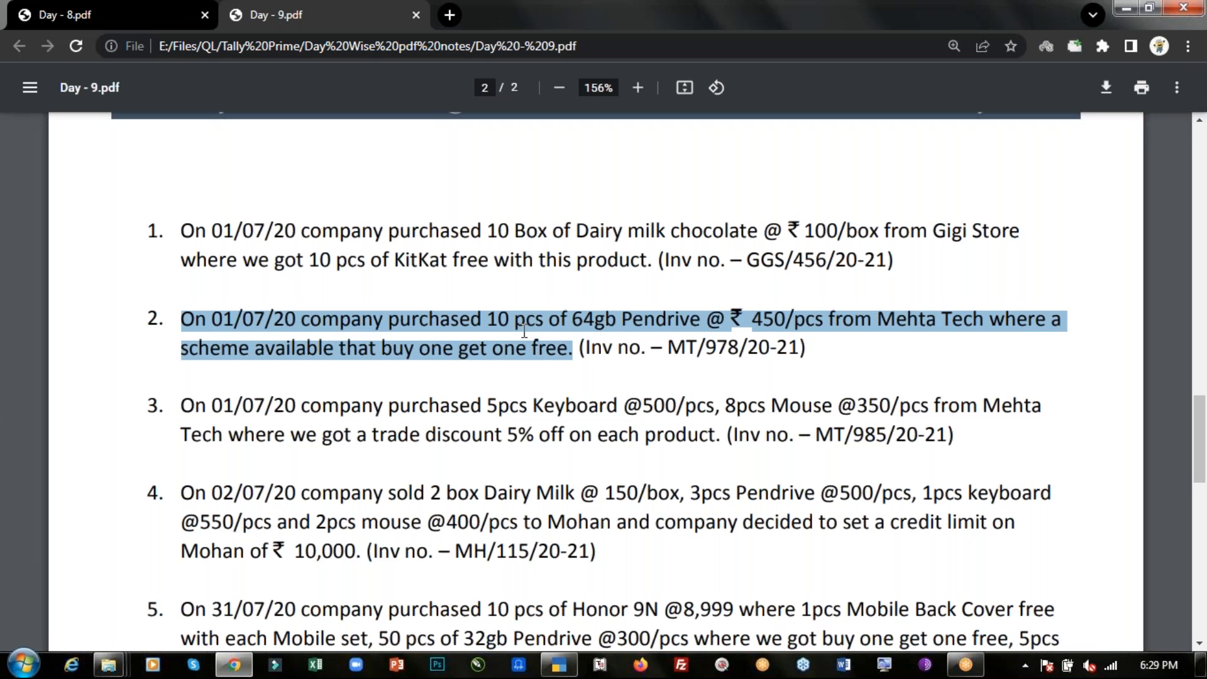
key(super+r)
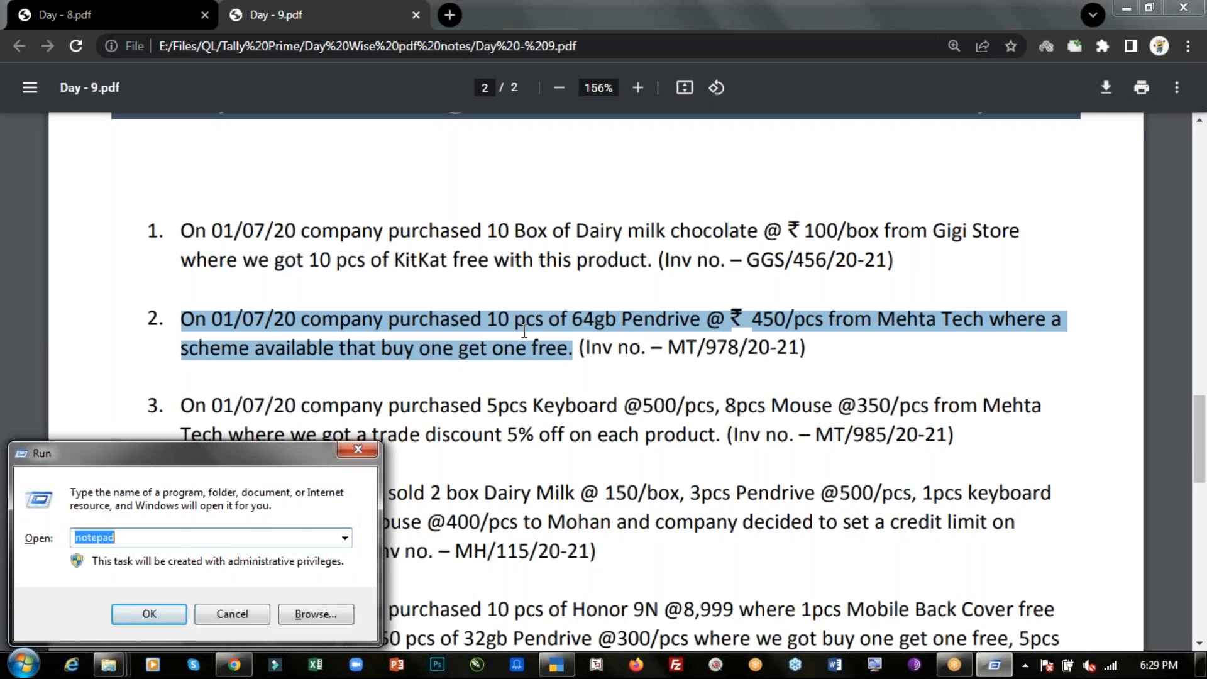
key(Return)
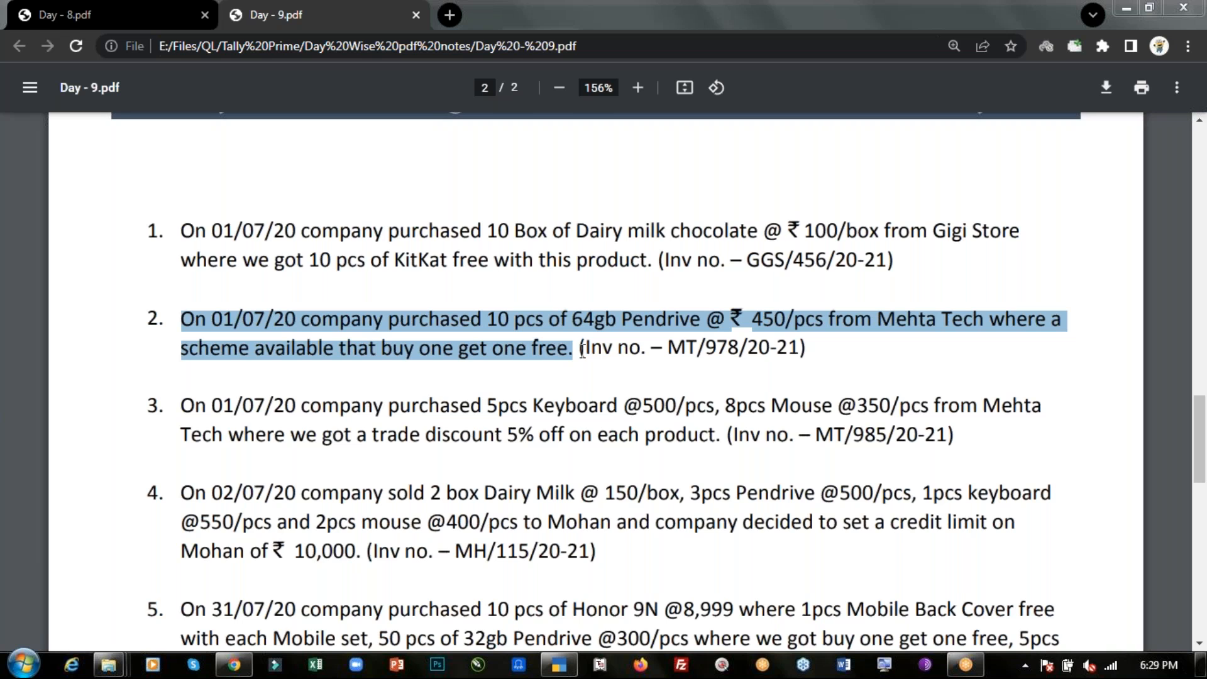
Step: Switch to TallyPrime, enable separate Actual and Billed Quantity columns in invoices in the company features, and save the change
key(alt+Tab)
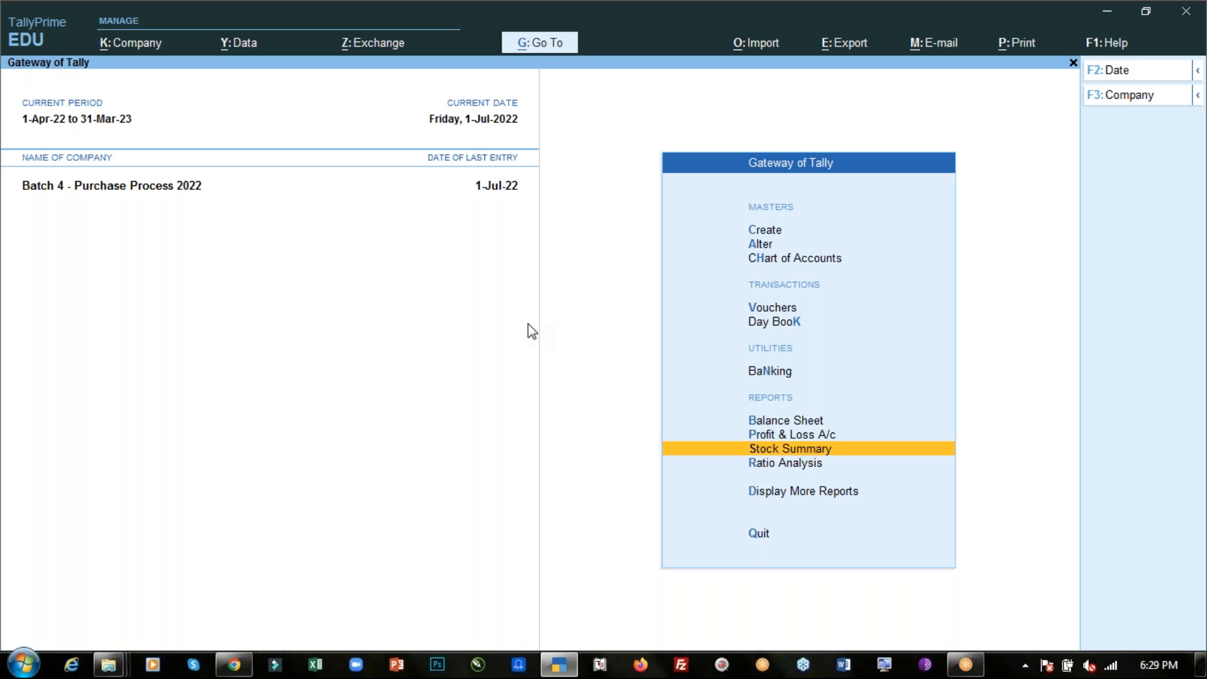
key(F11)
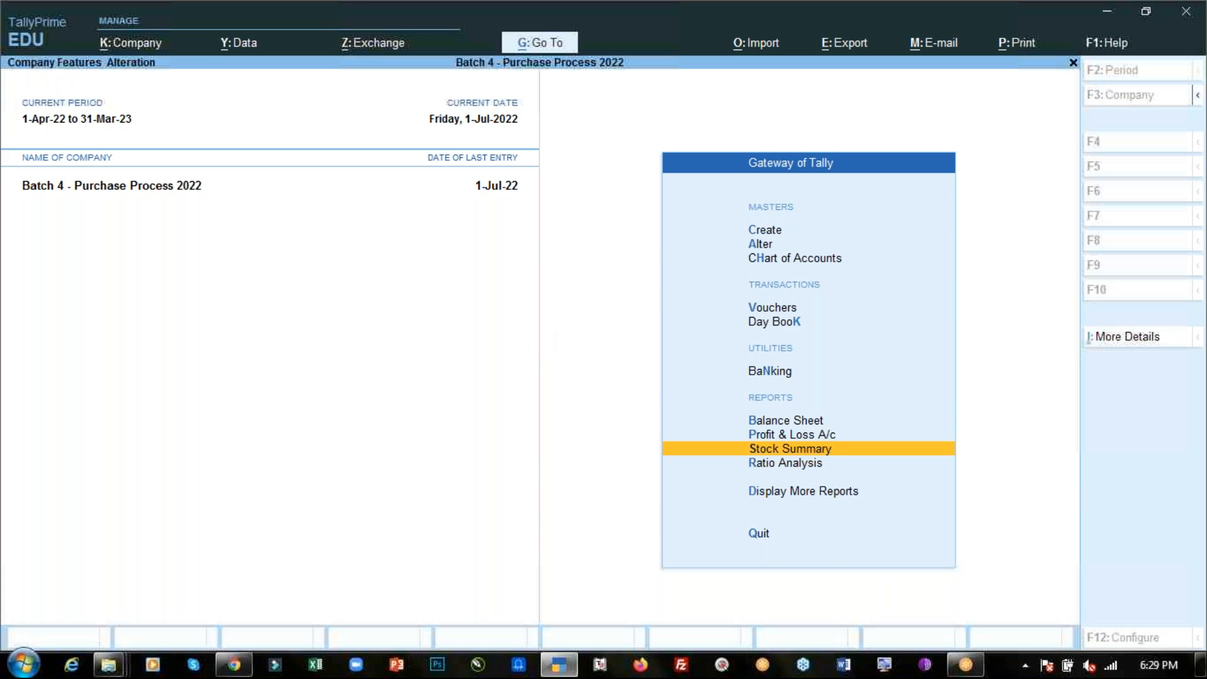
click(489, 493)
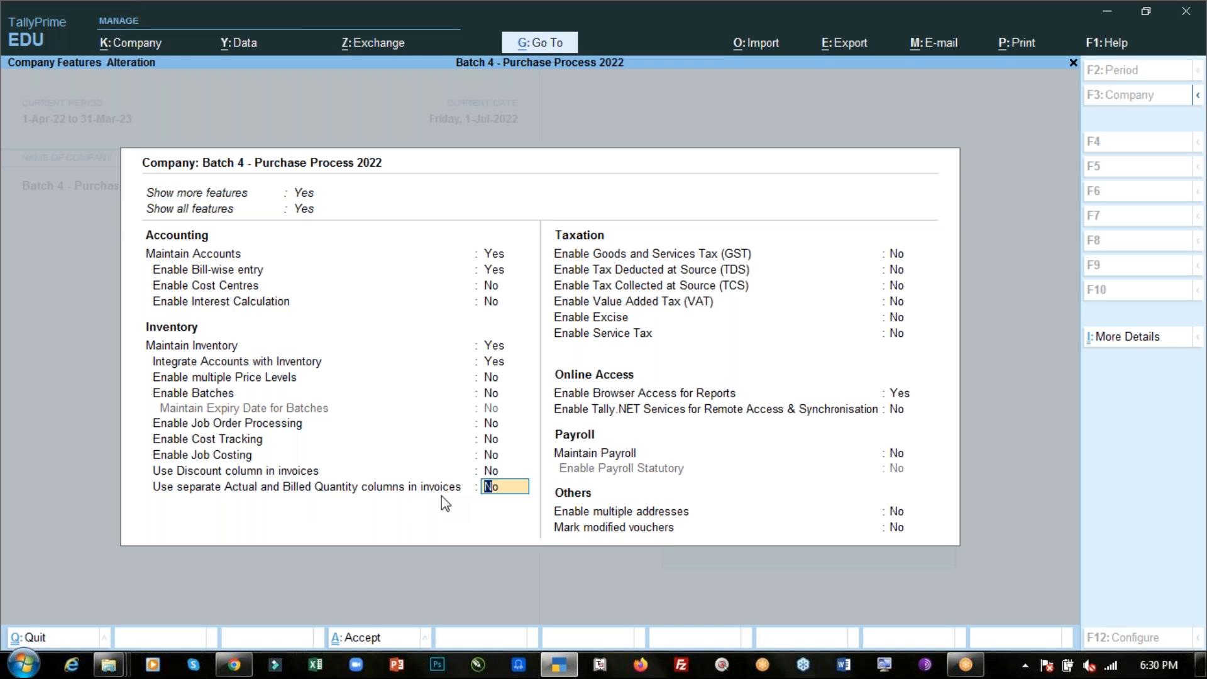
key(y)
key(BackSpace)
key(Return)
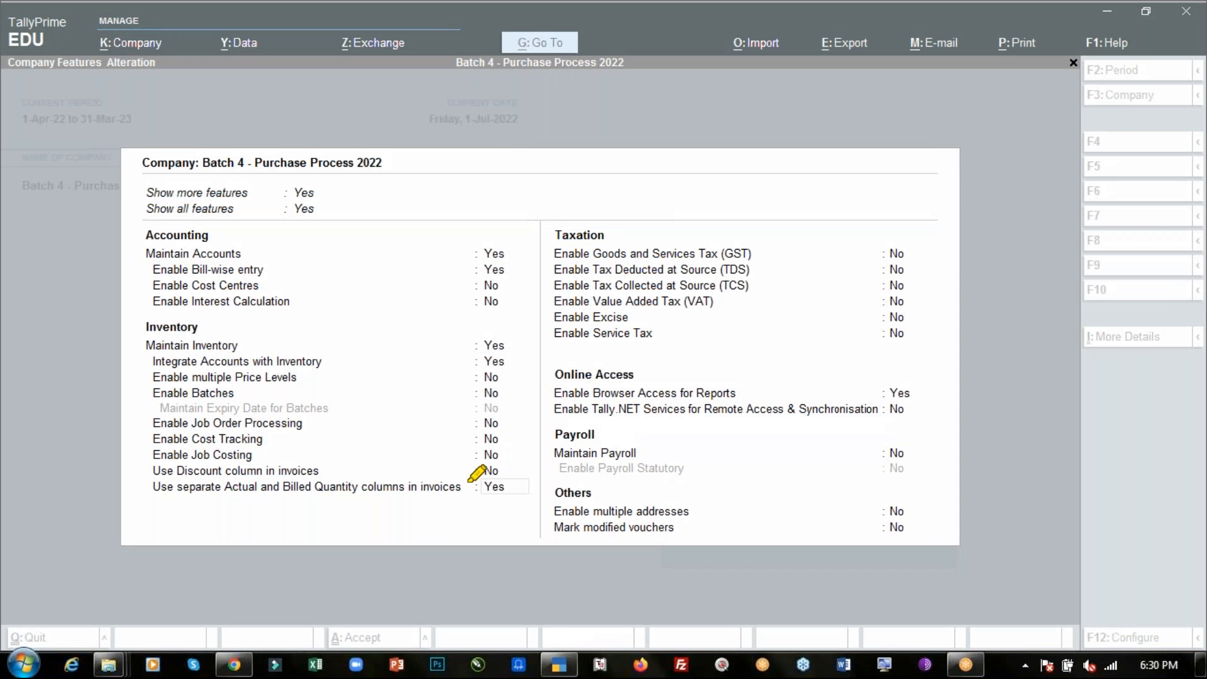
drag(453, 489, 127, 493)
click(514, 440)
key(ctrl+a)
Step: Open the creation form for a new stock item from the Gateway of Tally
key(alt+Tab)
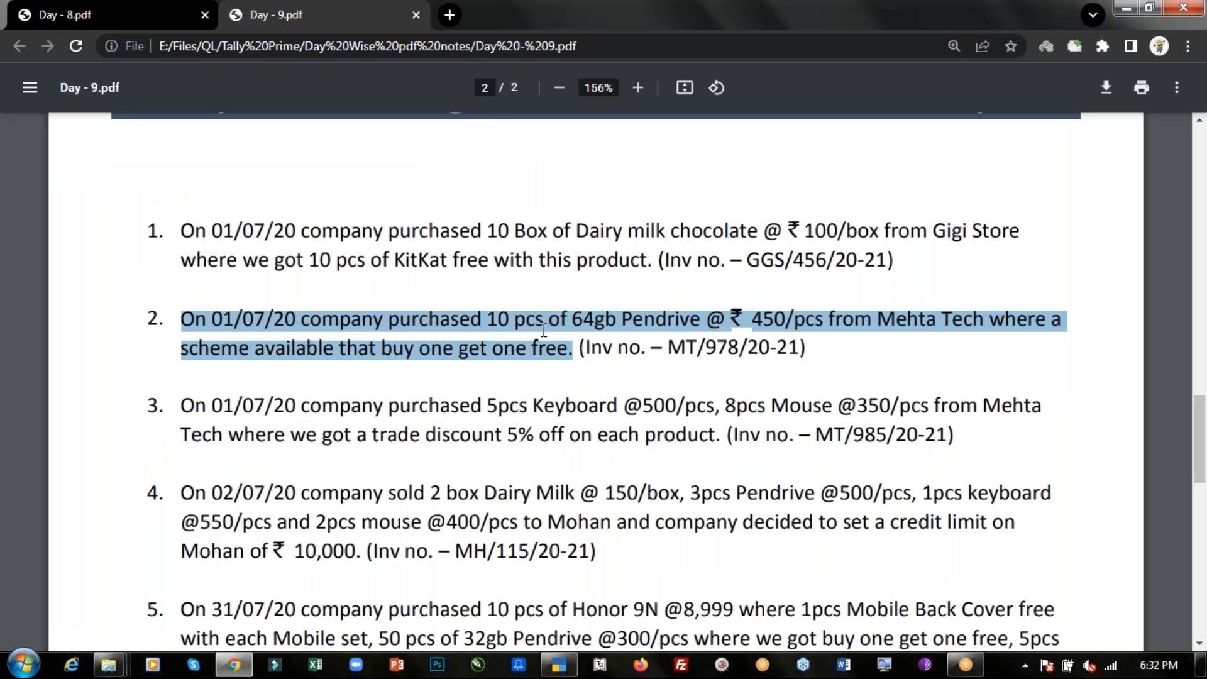
key(alt+Tab)
key(Up)
key(Up)
key(Up)
key(Up)
key(Up)
key(Up)
key(Up)
key(Up)
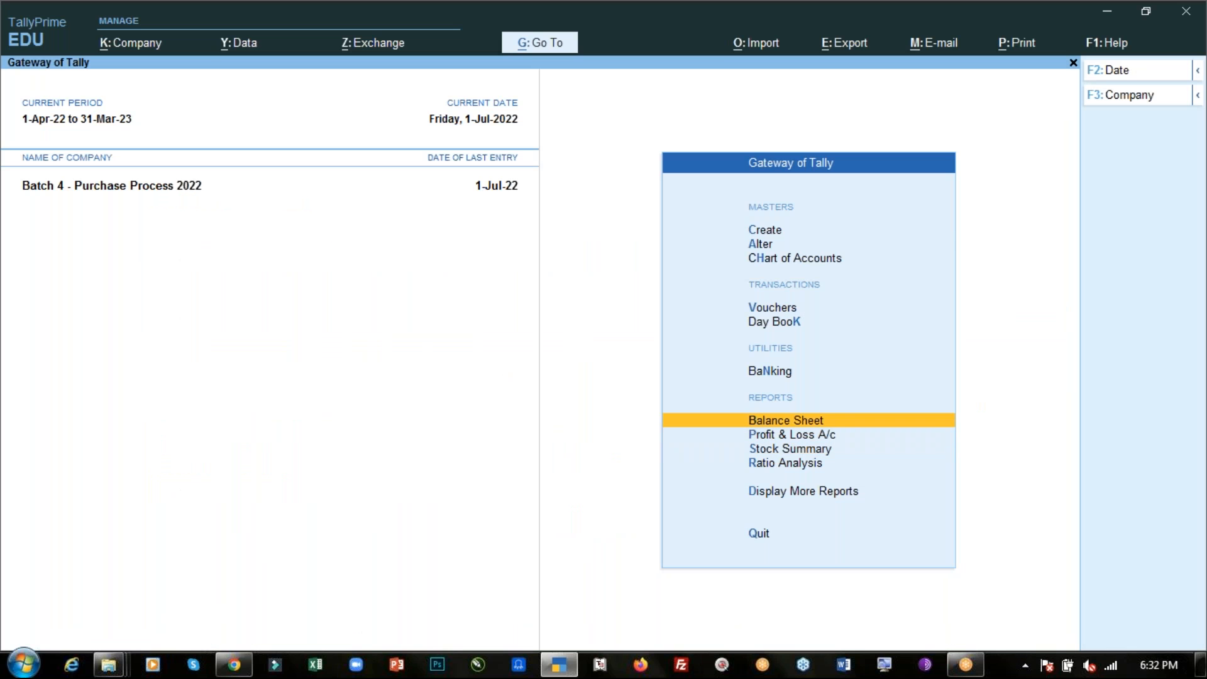
key(Return)
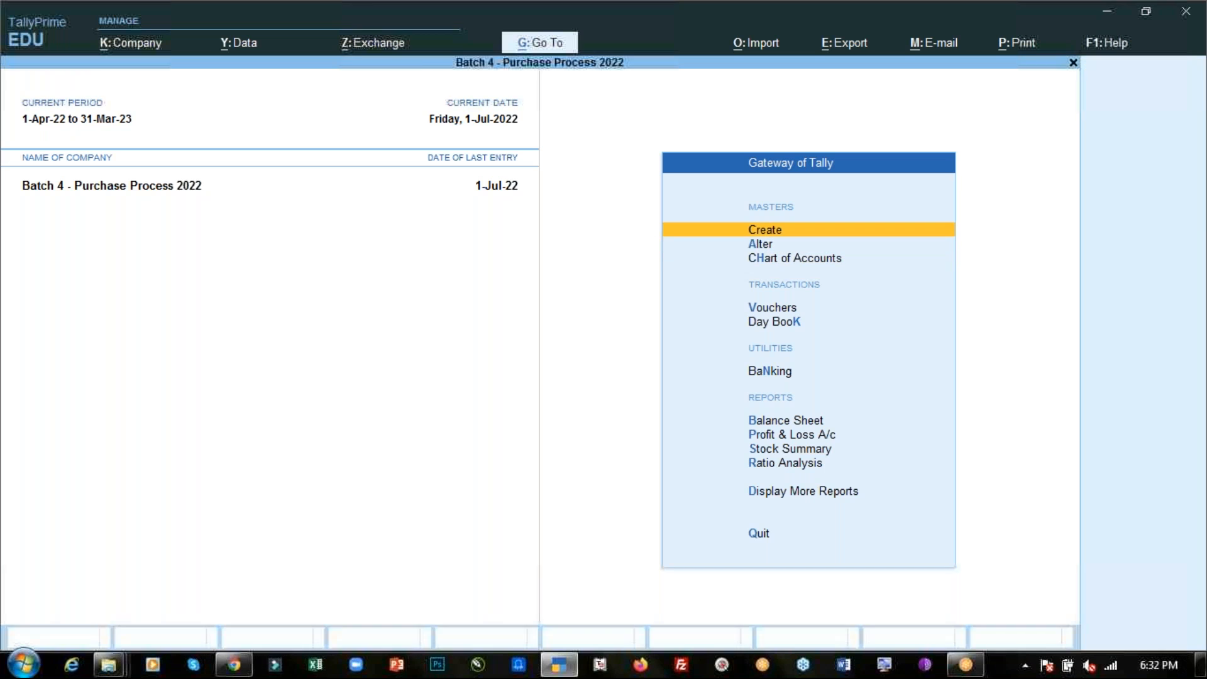
key(Down)
key(Down)
key(Down)
key(Down)
key(Down)
key(Down)
key(Down)
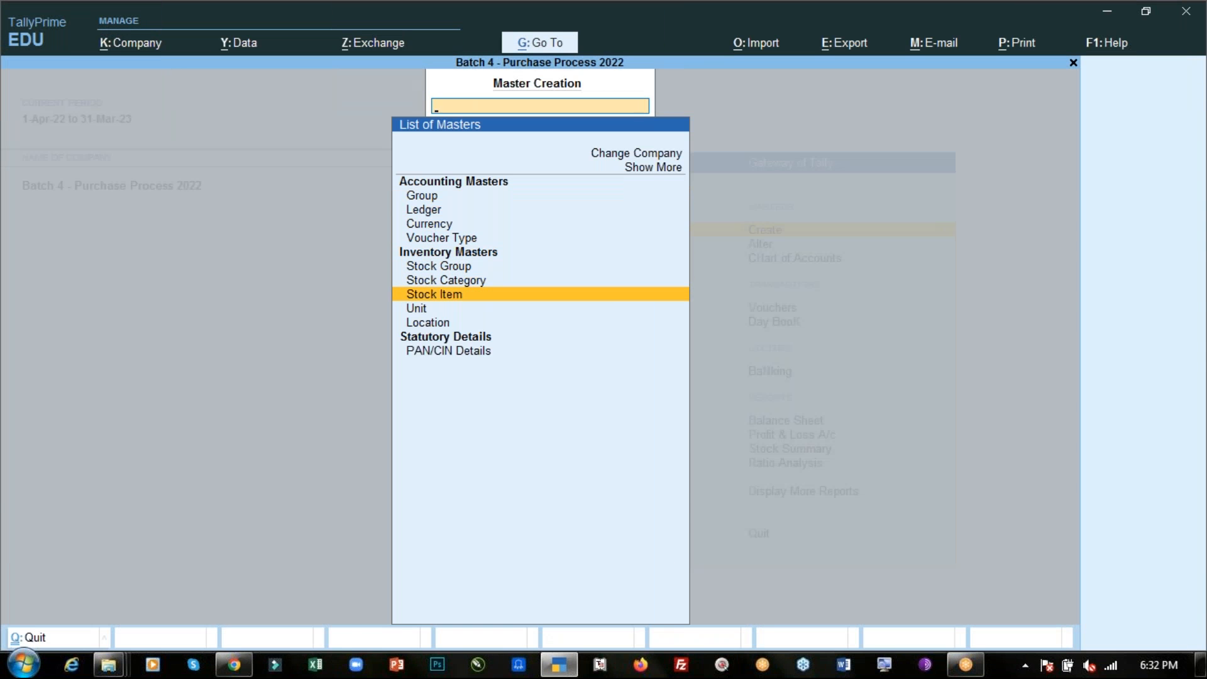
key(Return)
Step: Copy "64gb Pendrive" from exercise 2 in the Chrome PDF into TallyPrime as the stock item name, under Primary with category Not Applicable
key(alt+Tab)
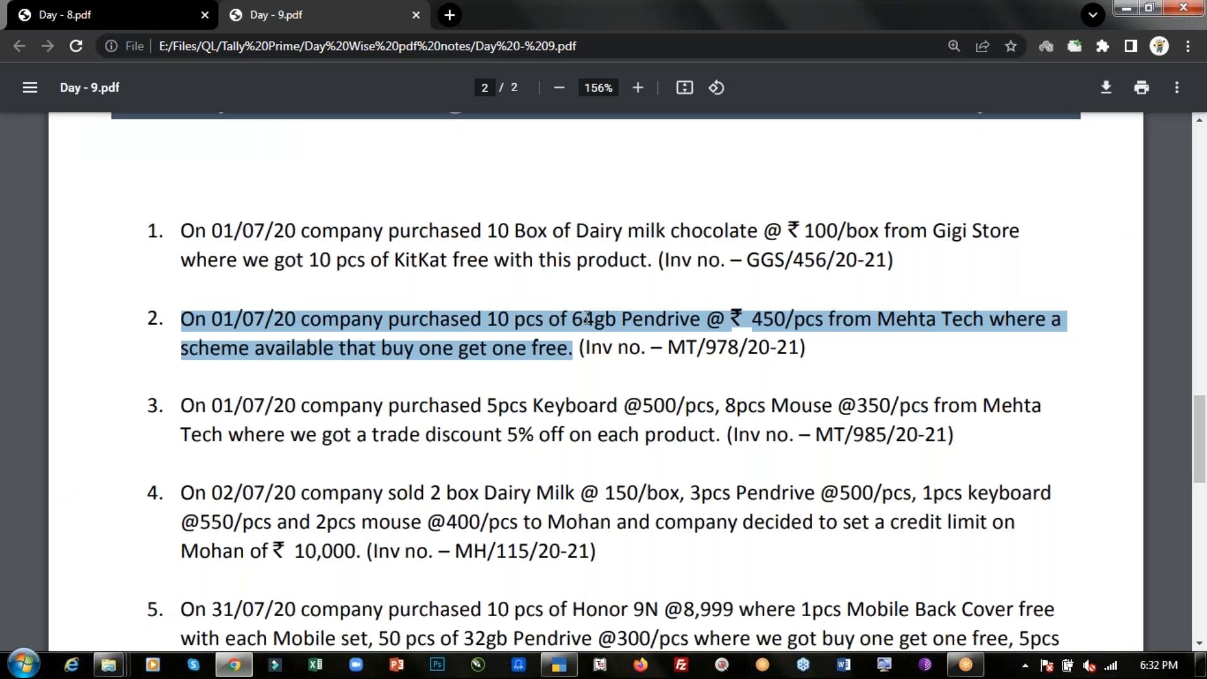
drag(573, 318, 702, 317)
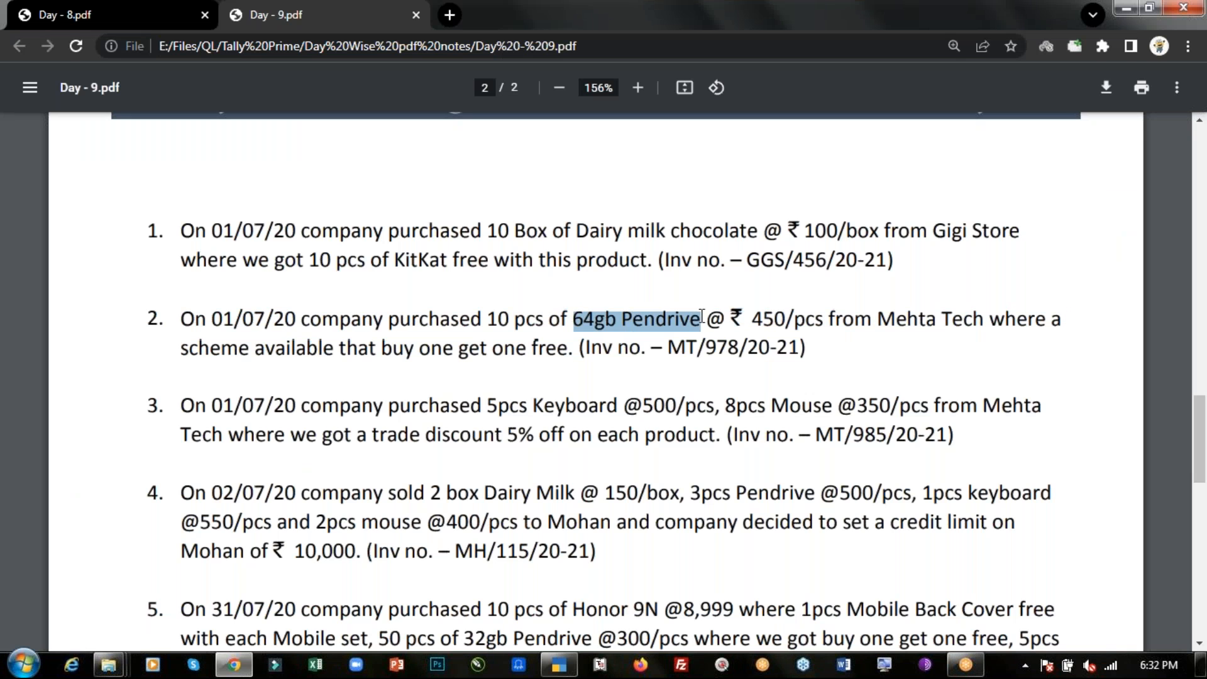
key(ctrl+c)
key(alt+Tab)
key(ctrl+alt+v)
key(Return)
key(Return)
key(Return)
key(Return)
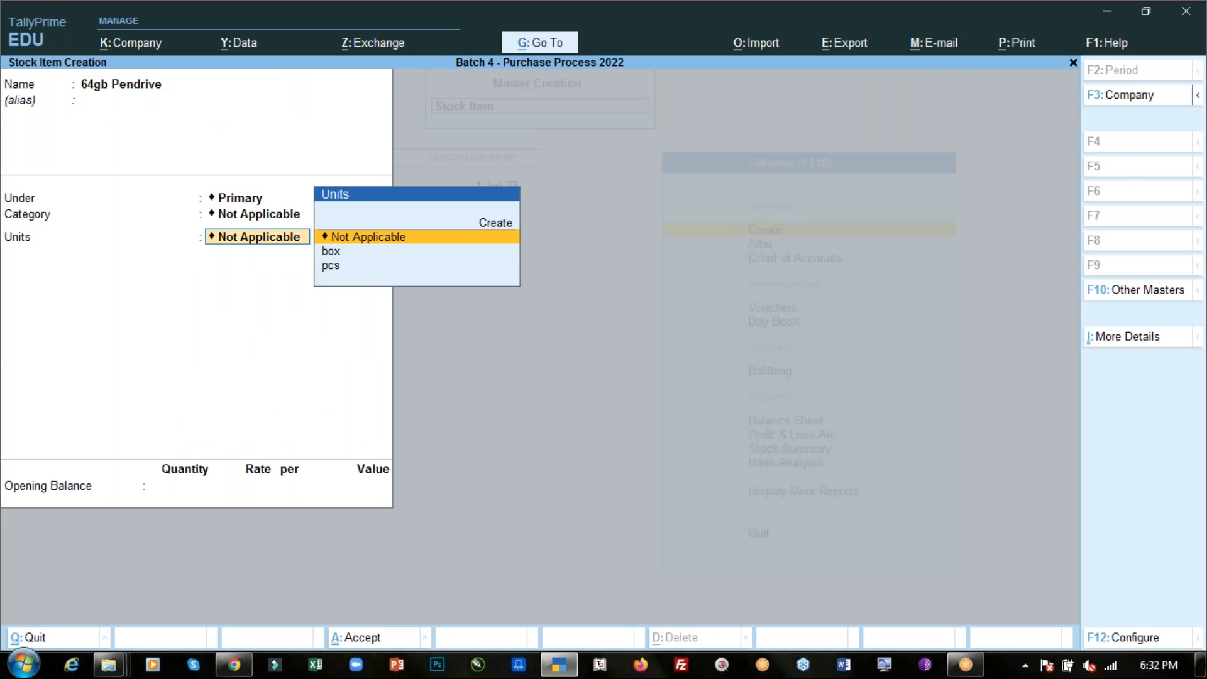
key(BackSpace)
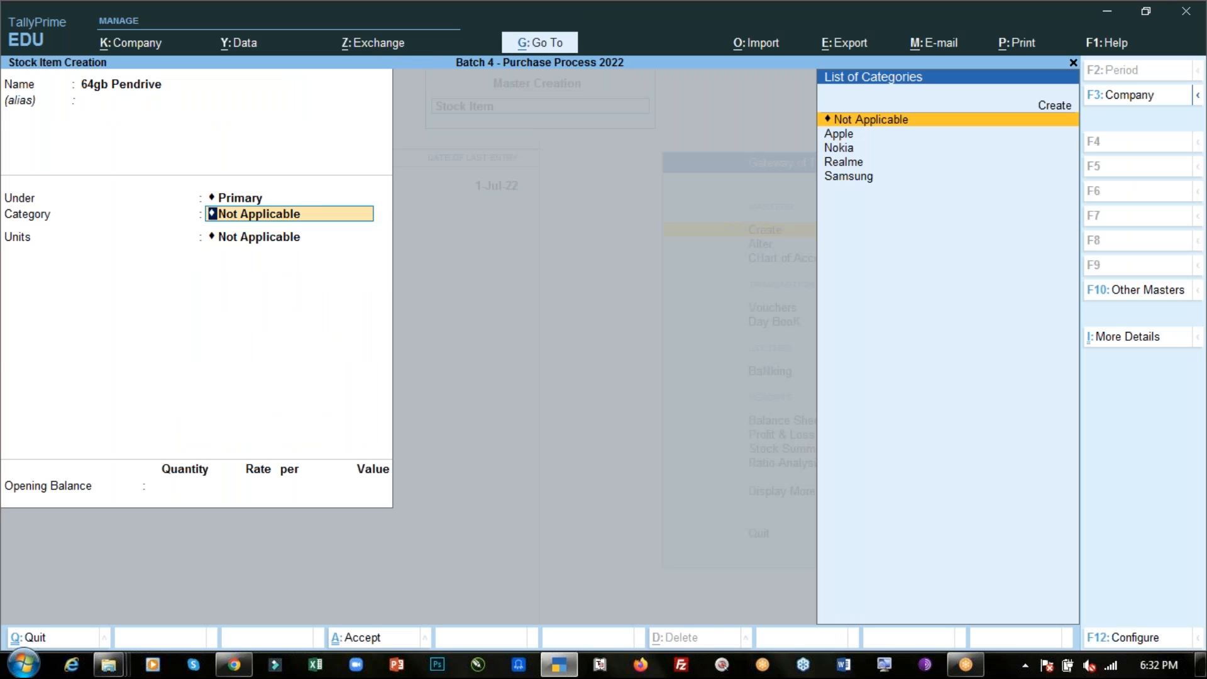
key(Return)
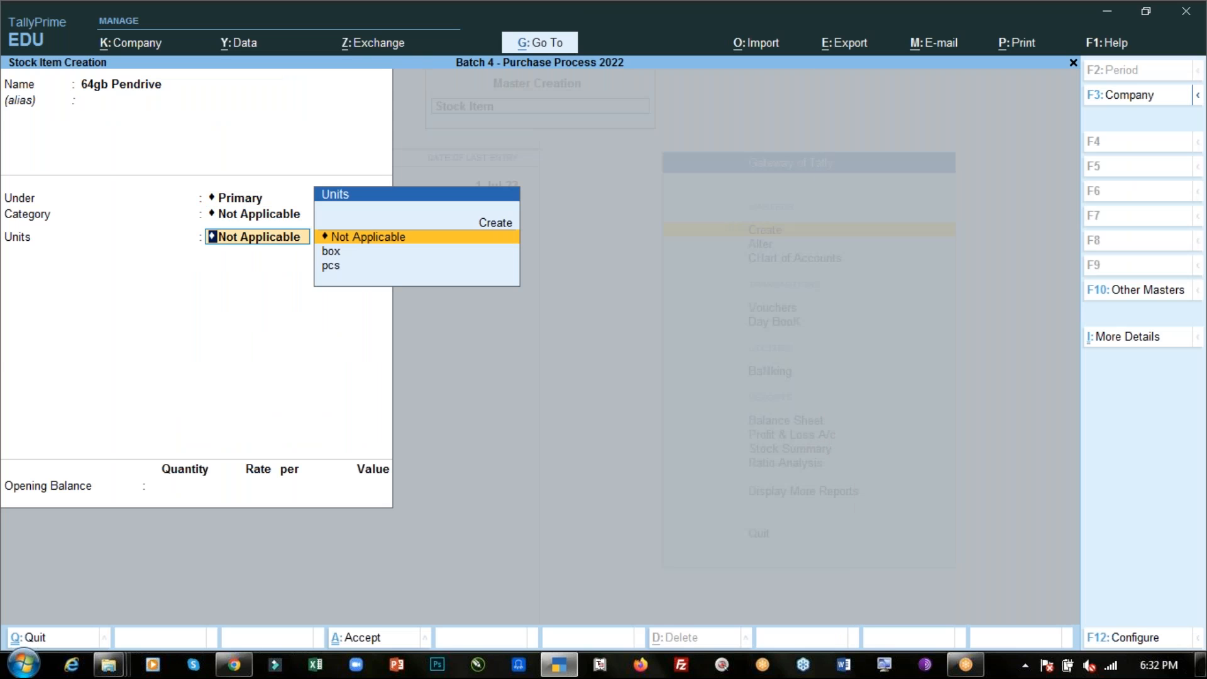
Step: Set the 64gb Pendrive's units to pcs, leave its opening balance blank, and save the stock item
key(alt+Tab)
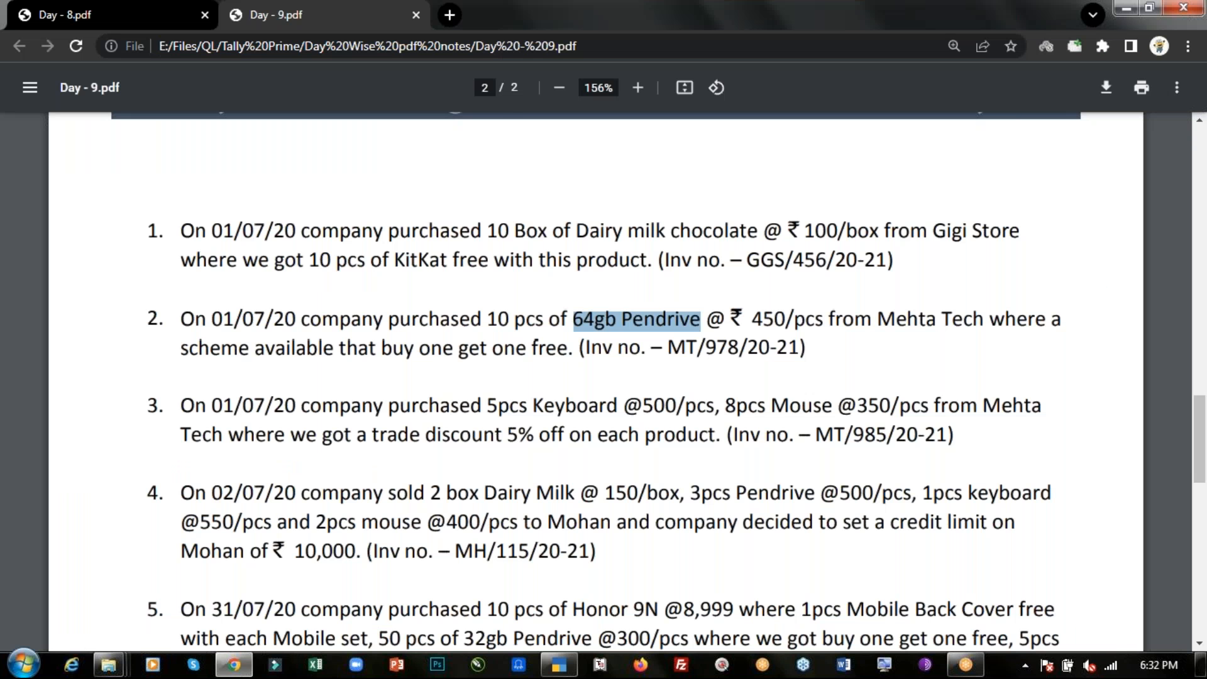
key(alt+Tab)
key(Down)
key(Down)
key(Return)
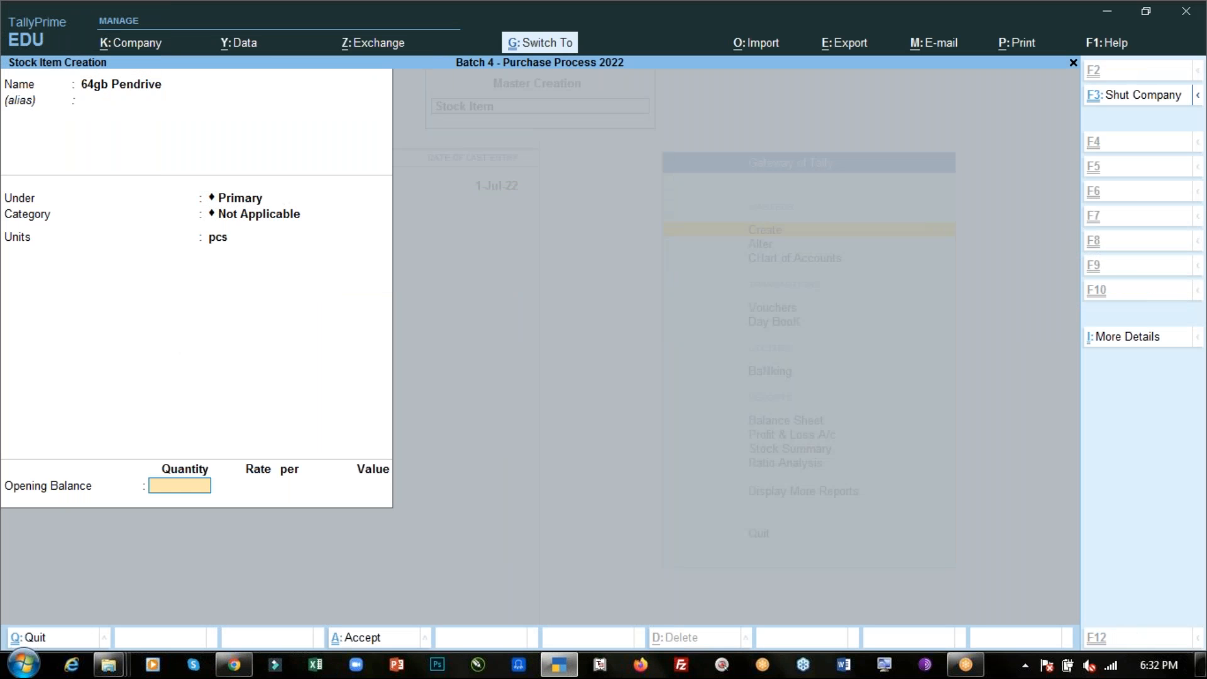
key(ctrl+a)
key(Escape)
Step: Close the stock item form and open the creation form for a new ledger from the list of masters
key(Up)
key(Up)
key(Up)
key(Up)
key(Up)
key(Up)
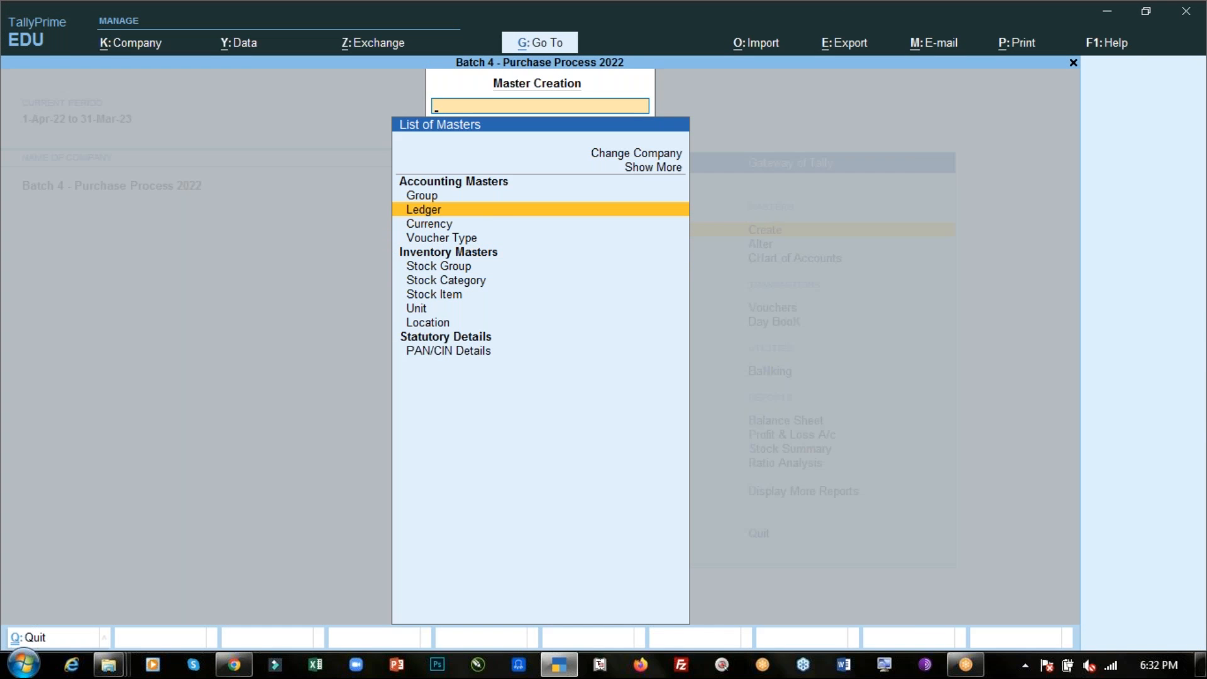
key(Return)
Step: Copy "Mehta Tech" from exercise 2 in the Chrome PDF into TallyPrime as the ledger name, under Sundry Creditors, and save the ledger
key(alt+Tab)
drag(872, 319, 978, 314)
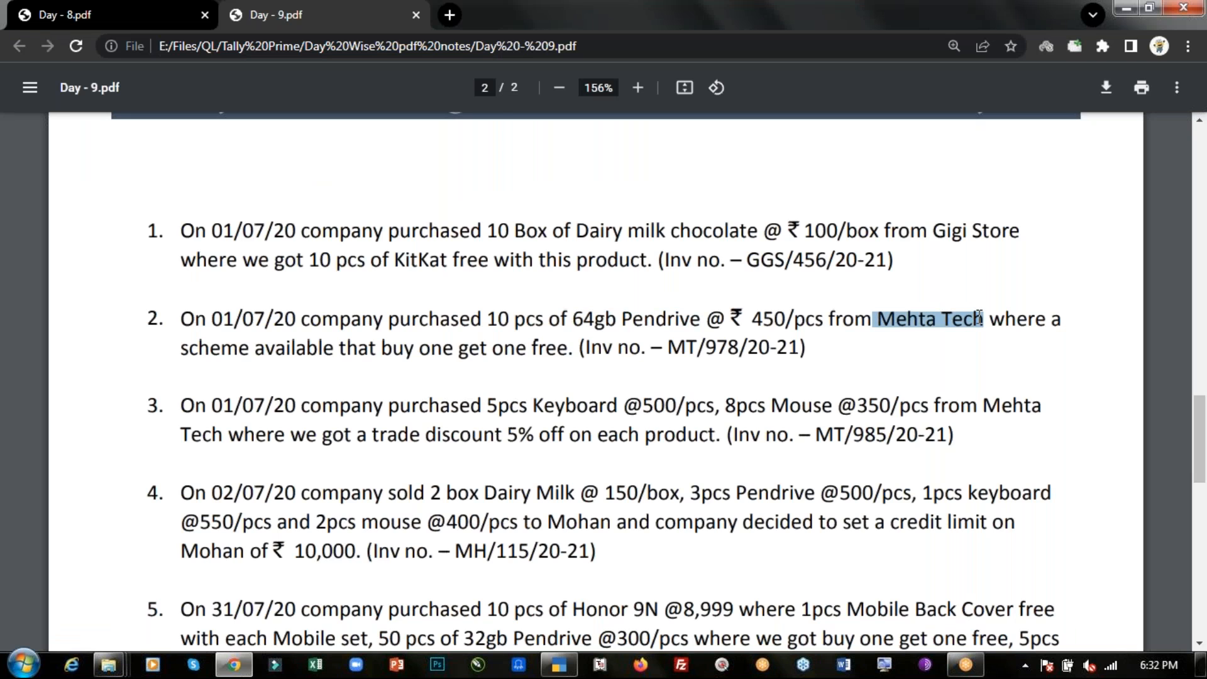
key(ctrl+c)
key(alt+Tab)
key(ctrl+alt+v)
key(Return)
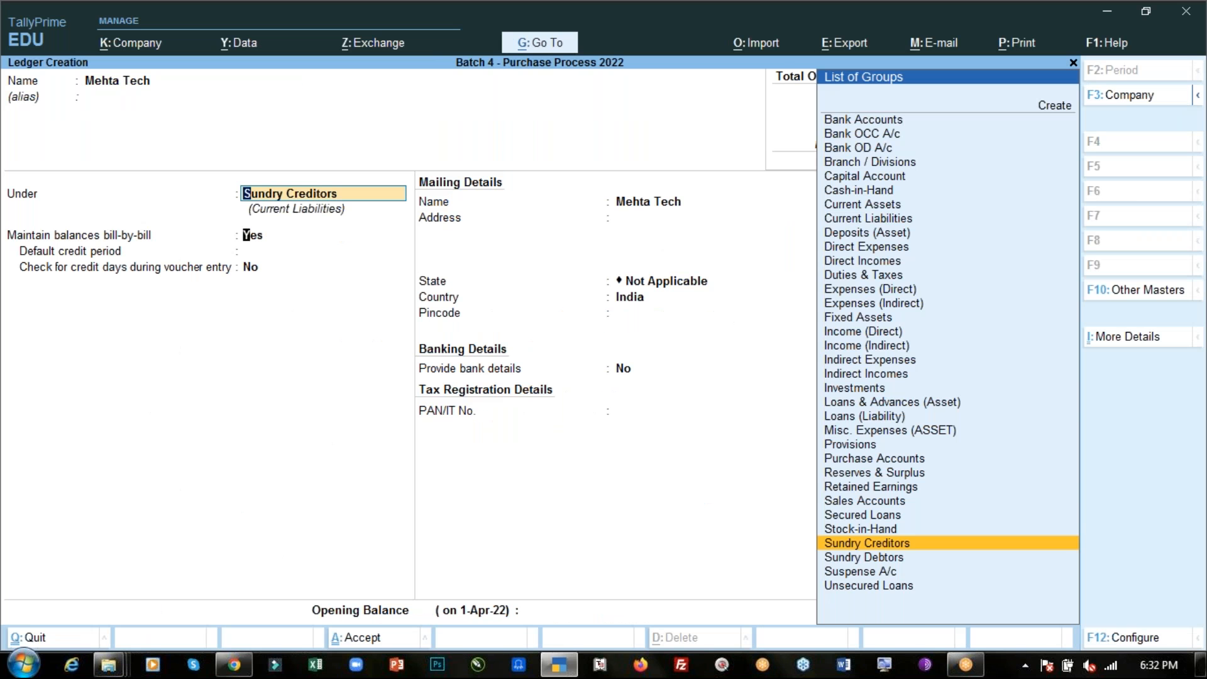
key(Return)
key(ctrl+a)
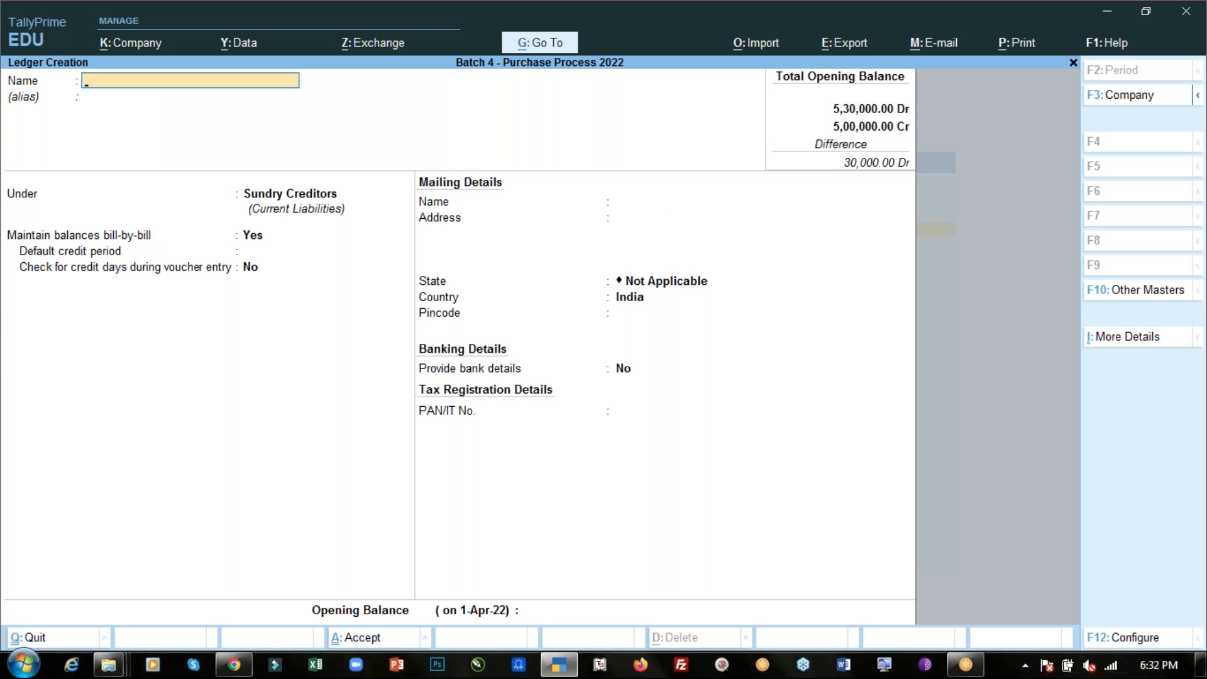
Step: Return to the Gateway of Tally, start a new purchase voucher, and set its date to 1-Jul-22
key(Escape)
key(Escape)
key(Down)
key(Down)
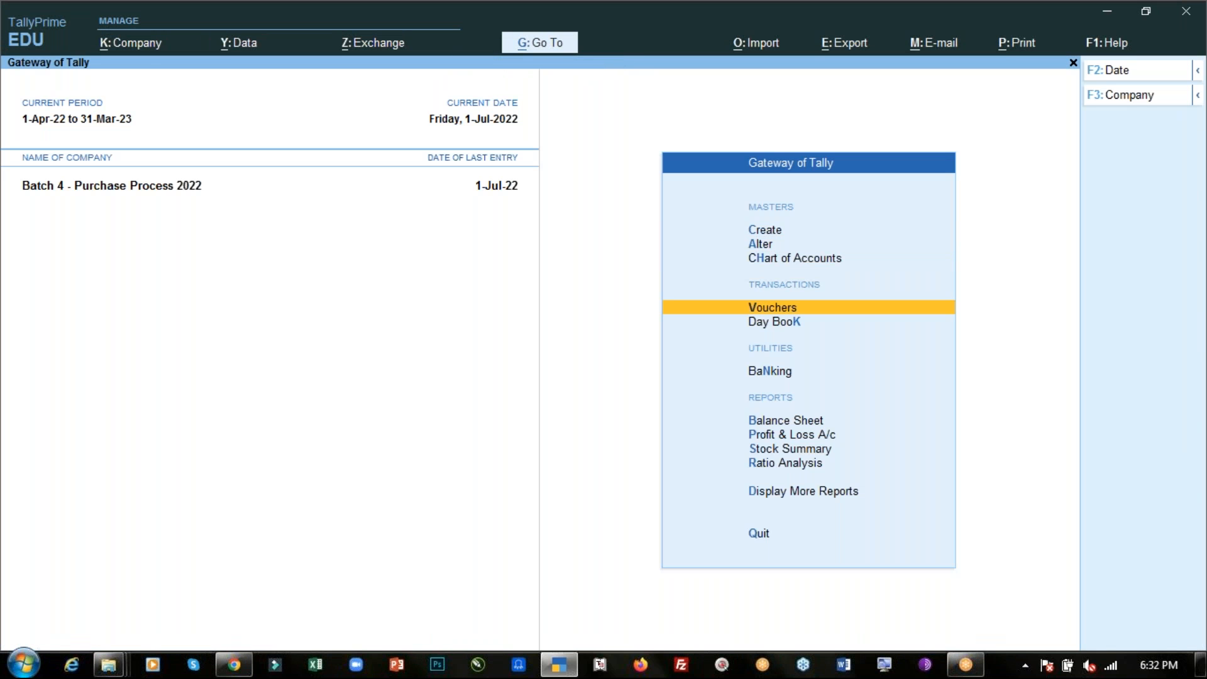
key(Return)
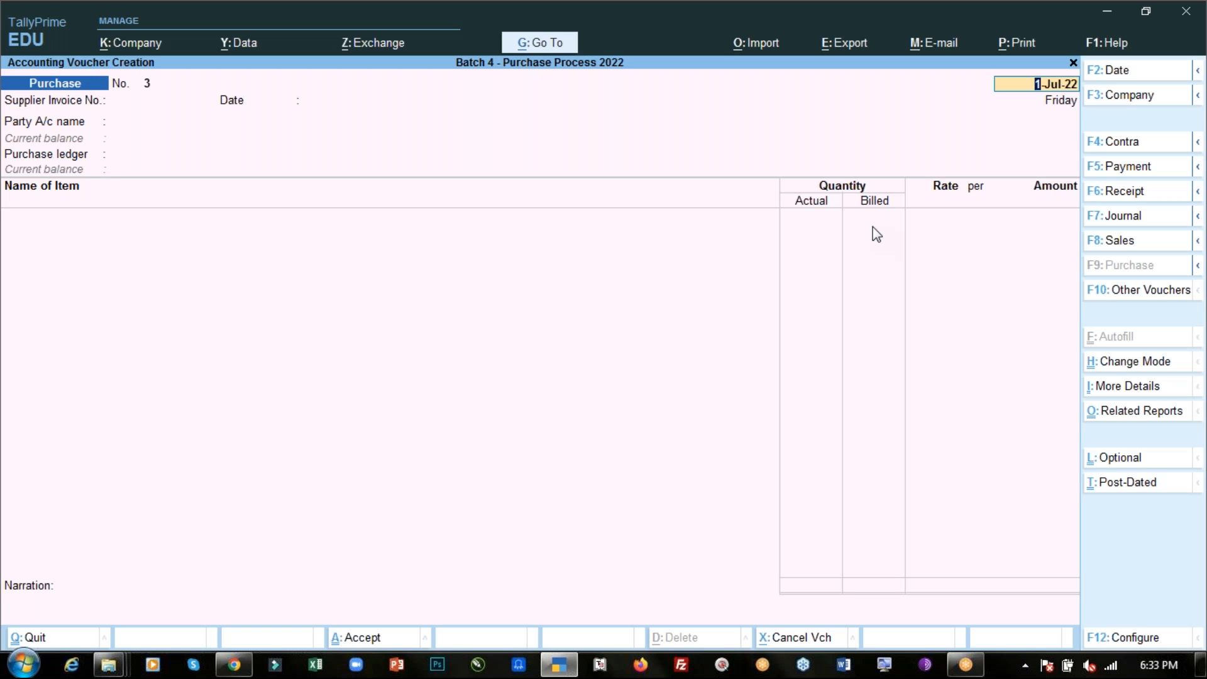
key(alt+Tab)
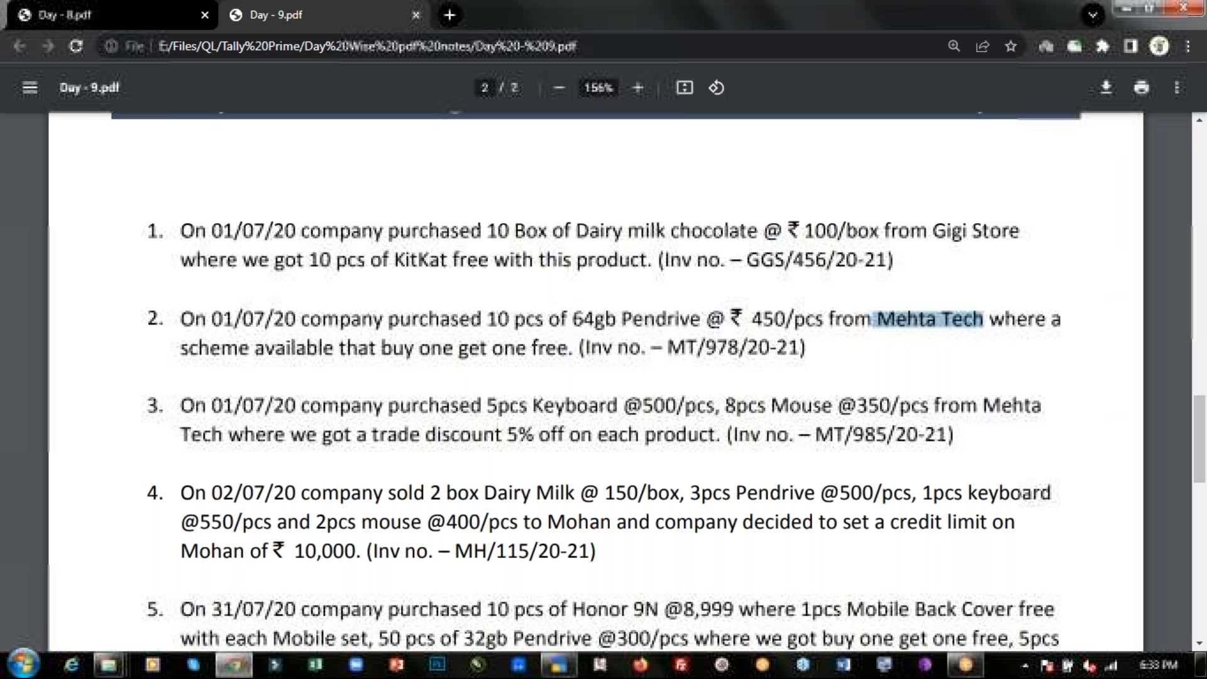
key(alt+Tab)
text(1.7)
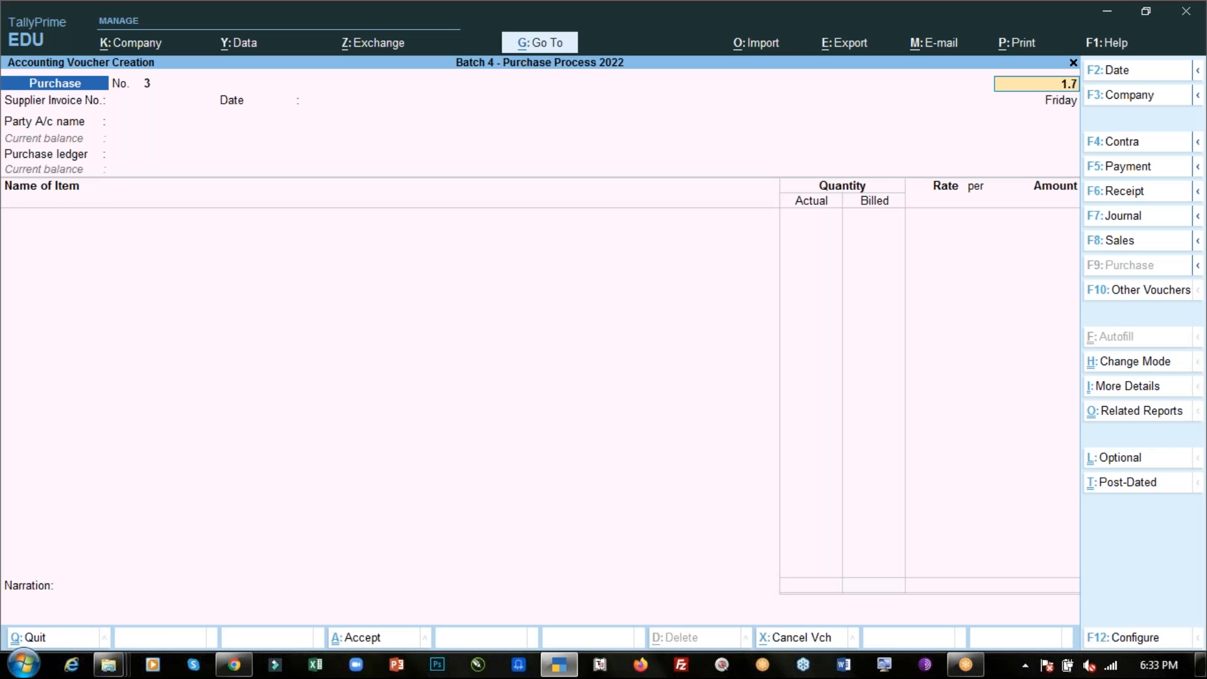
key(Return)
Step: Copy MT/978/20-21 from exercise 2 in the Chrome PDF into the voucher as the supplier invoice number, dated 1-Jul-22
key(alt+Tab)
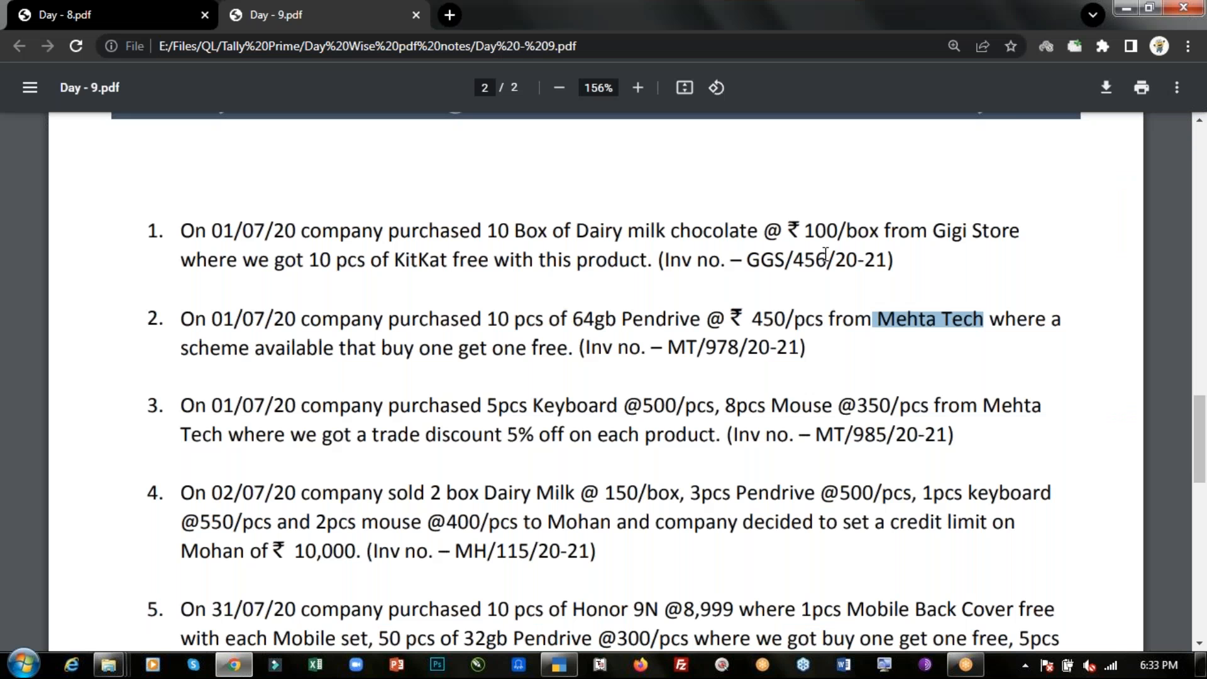
drag(670, 345, 798, 347)
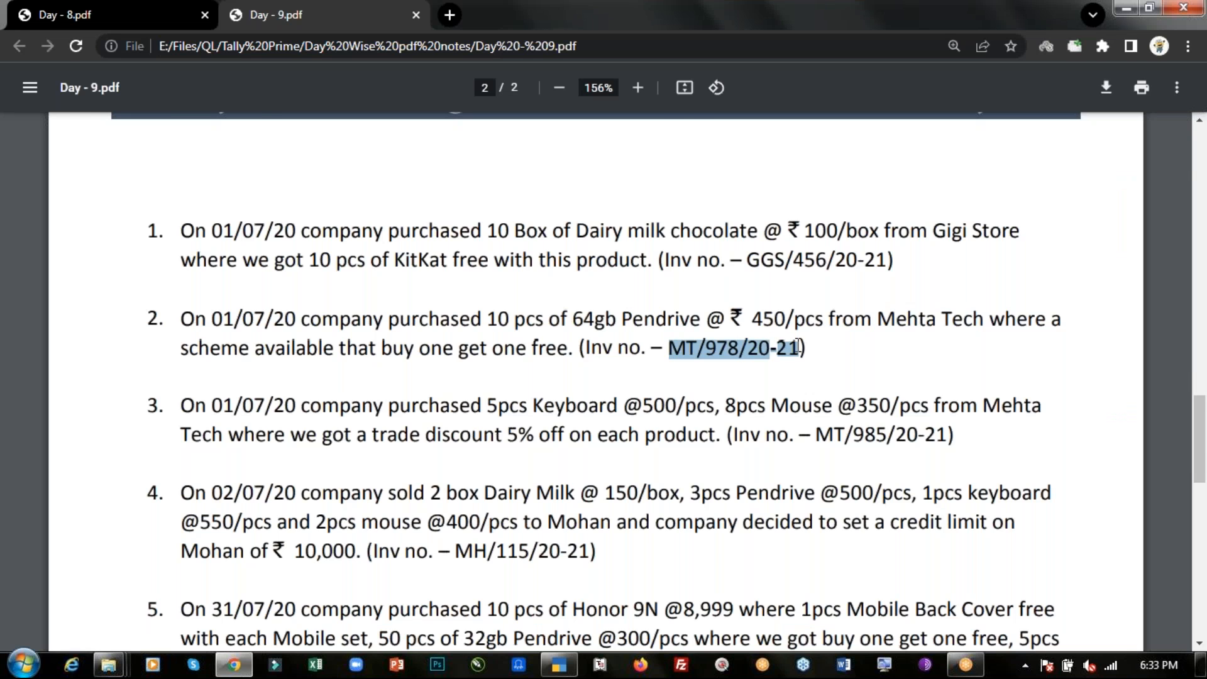
key(ctrl+c)
key(alt+Tab)
key(ctrl+v)
key(Return)
key(Return)
Step: Choose Mehta Tech as the party account, accept the receipt and party details unchanged, and use Purchase as the purchase ledger
key(Down)
key(Down)
key(Down)
key(Return)
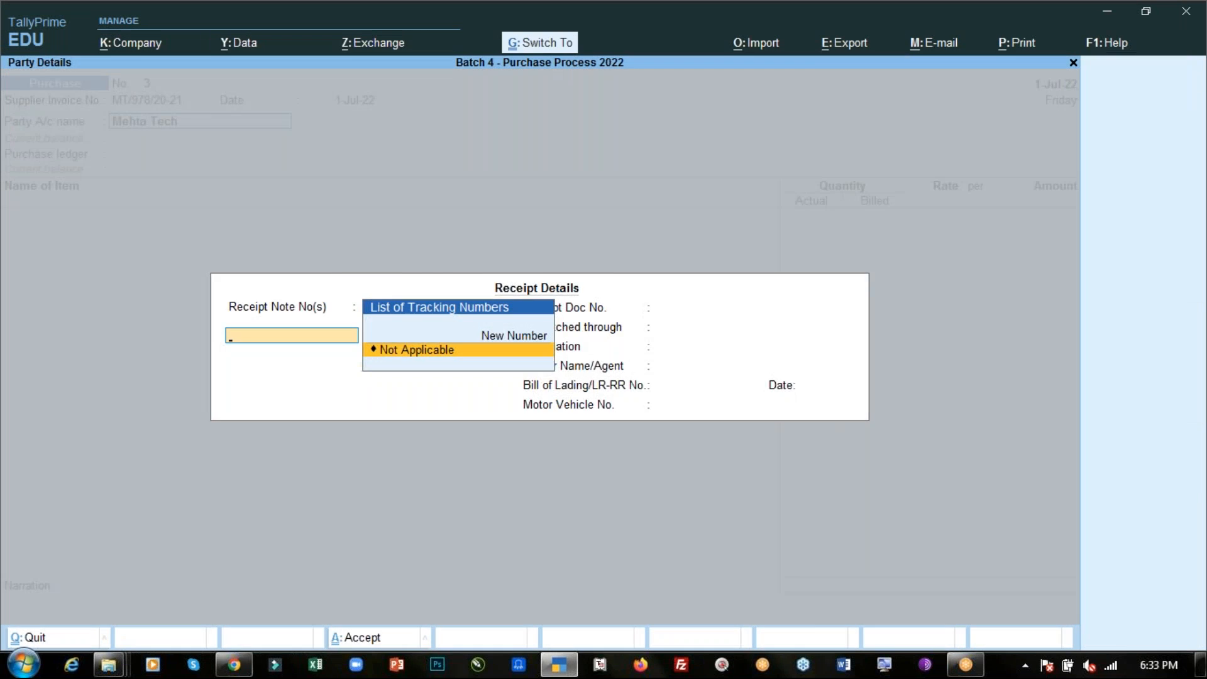
key(ctrl+a)
key(ctrl+a)
key(Return)
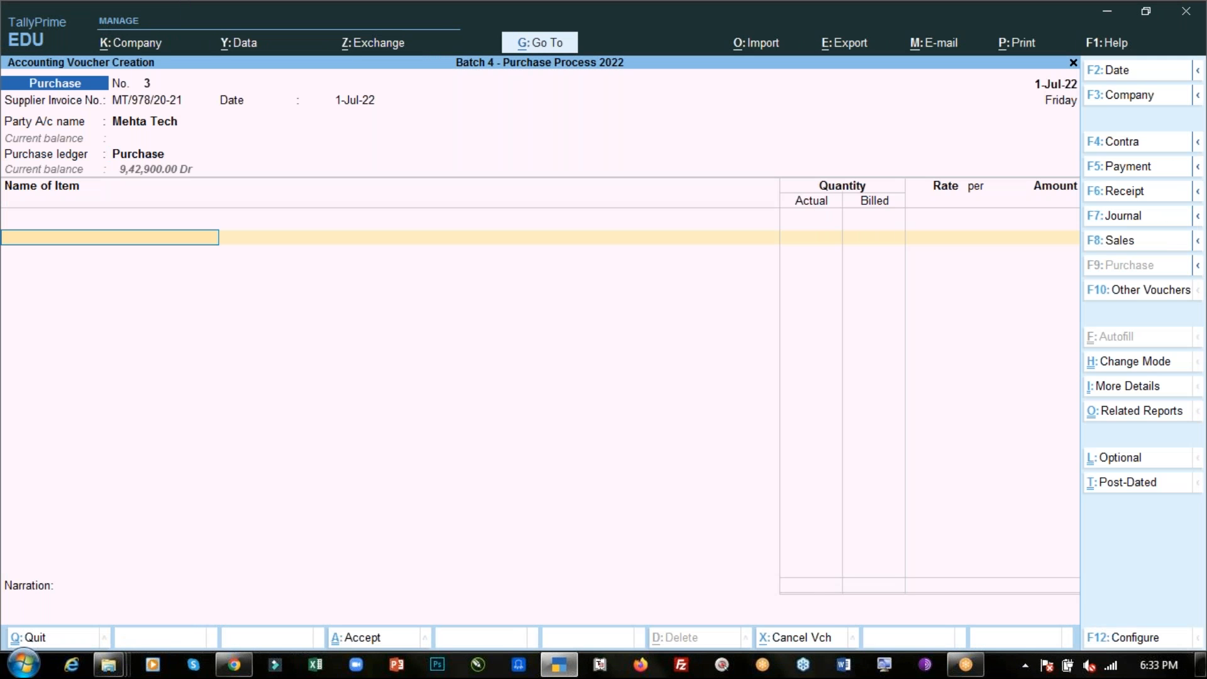
Step: Add 64gb Pendrive to the voucher at location Ashoka Road, with an actual quantity of 20 pcs and a billed quantity of 10 pcs
key(Return)
key(Return)
key(Return)
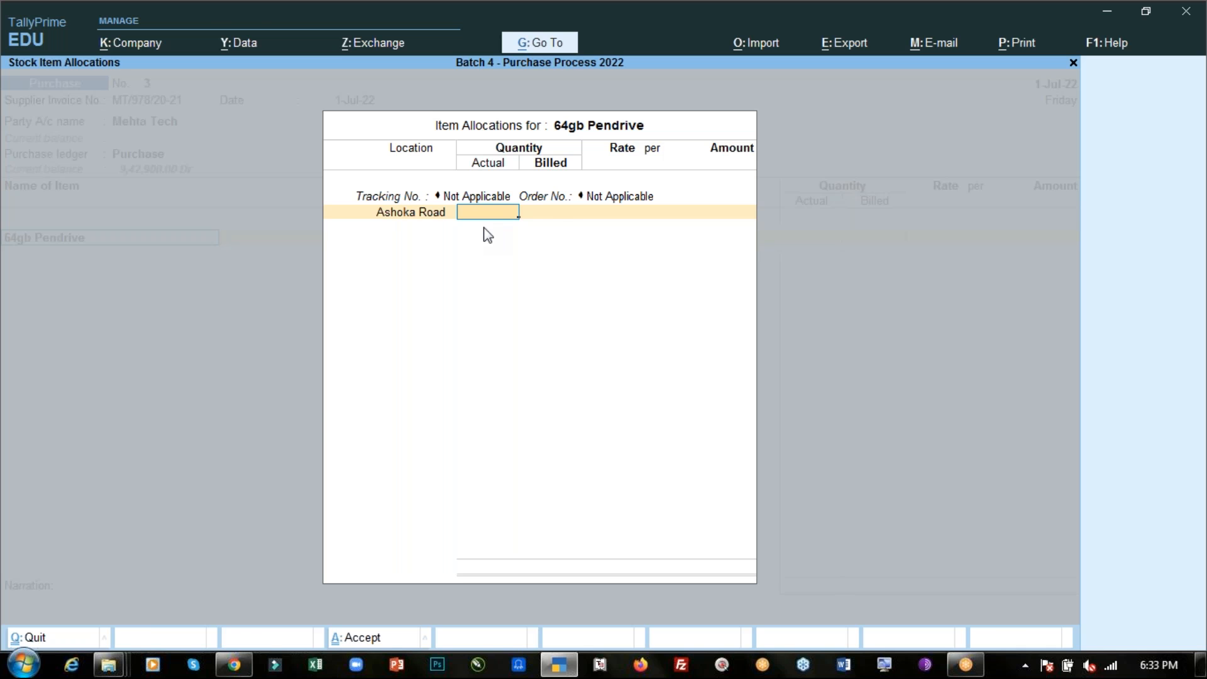
key(alt+Tab)
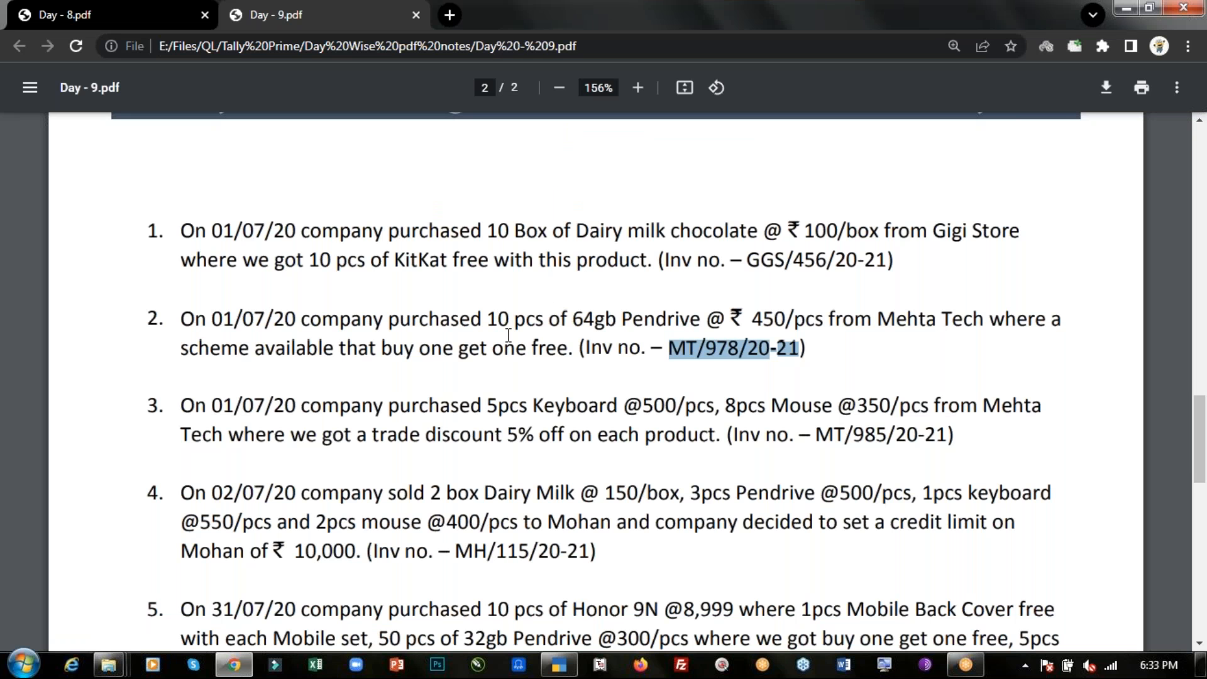
key(alt+Tab)
text(20)
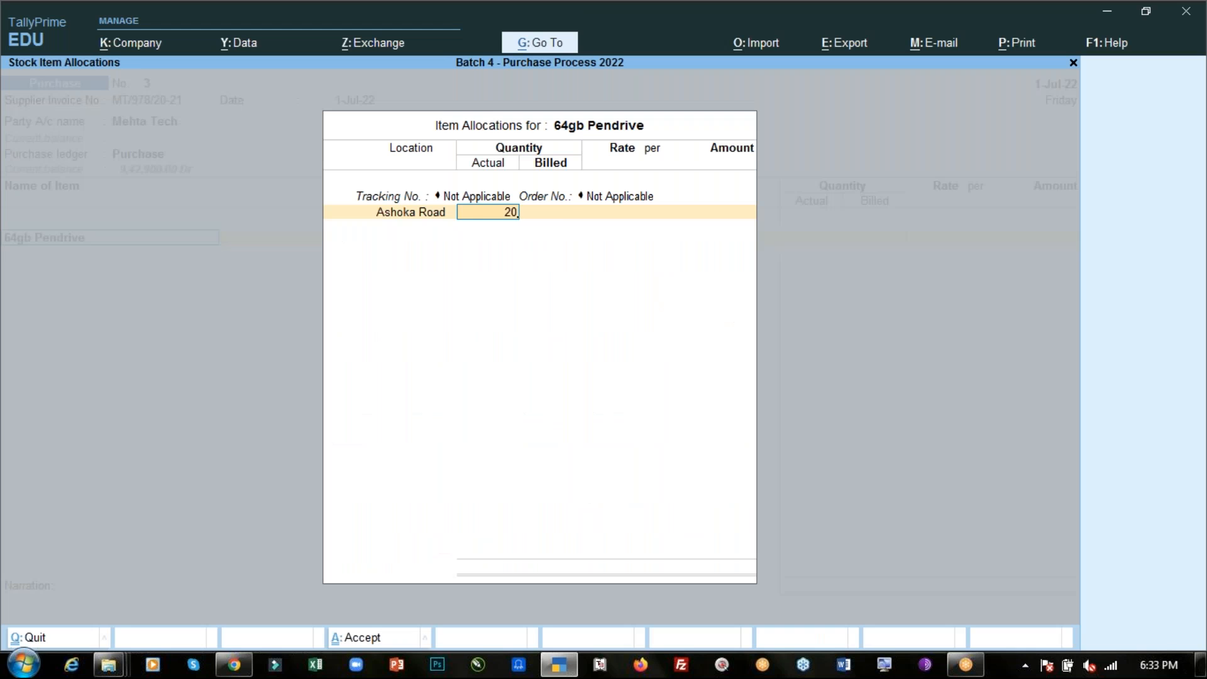
key(Return)
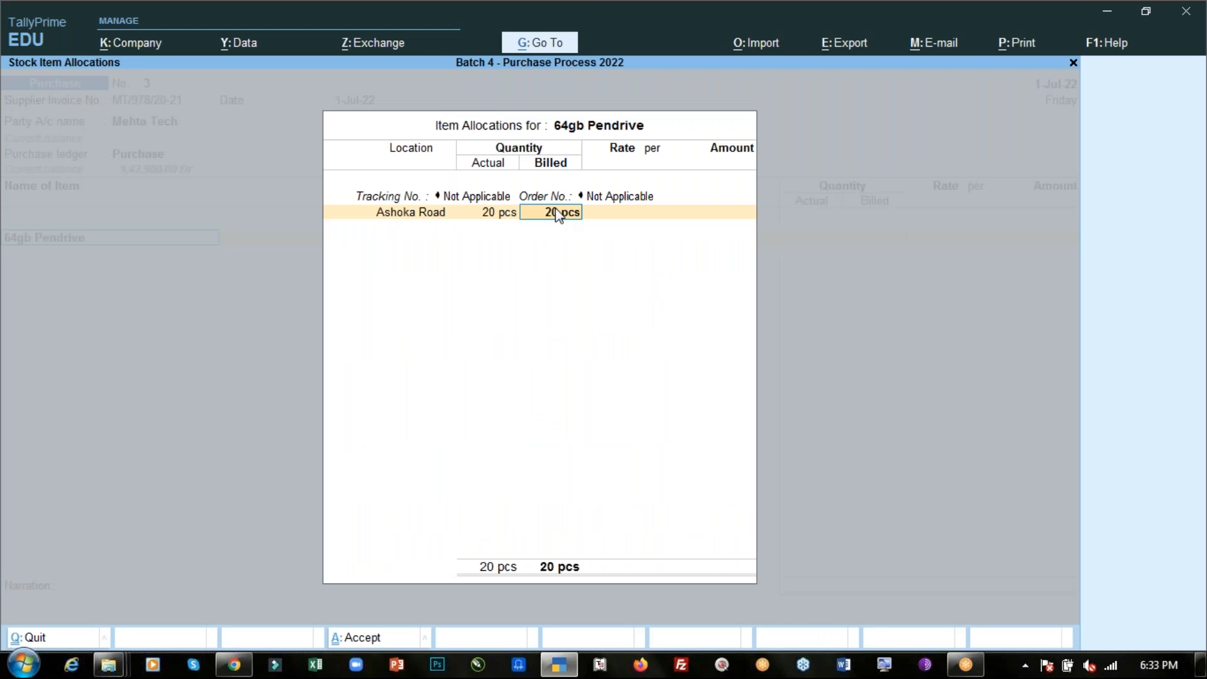
text(10)
key(Return)
Step: Set the 64gb Pendrive rate to 450 per pcs as given in exercise 2, and accept the item allocation
key(alt+Tab)
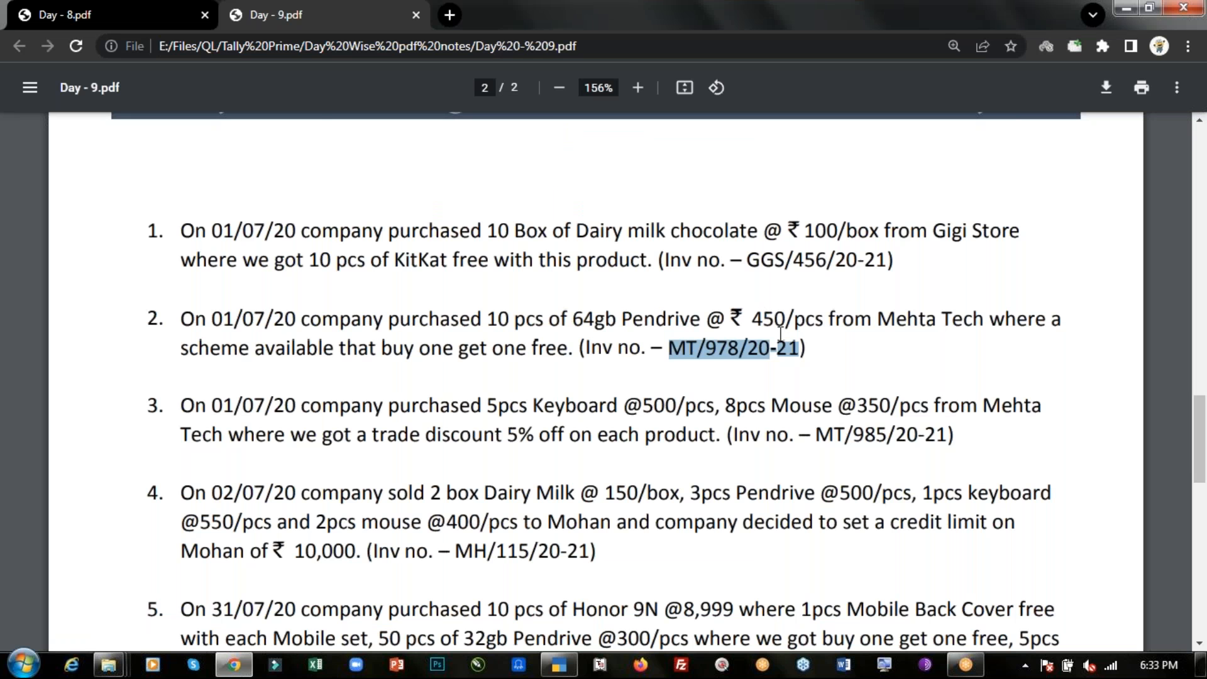
key(alt+Tab)
text(450)
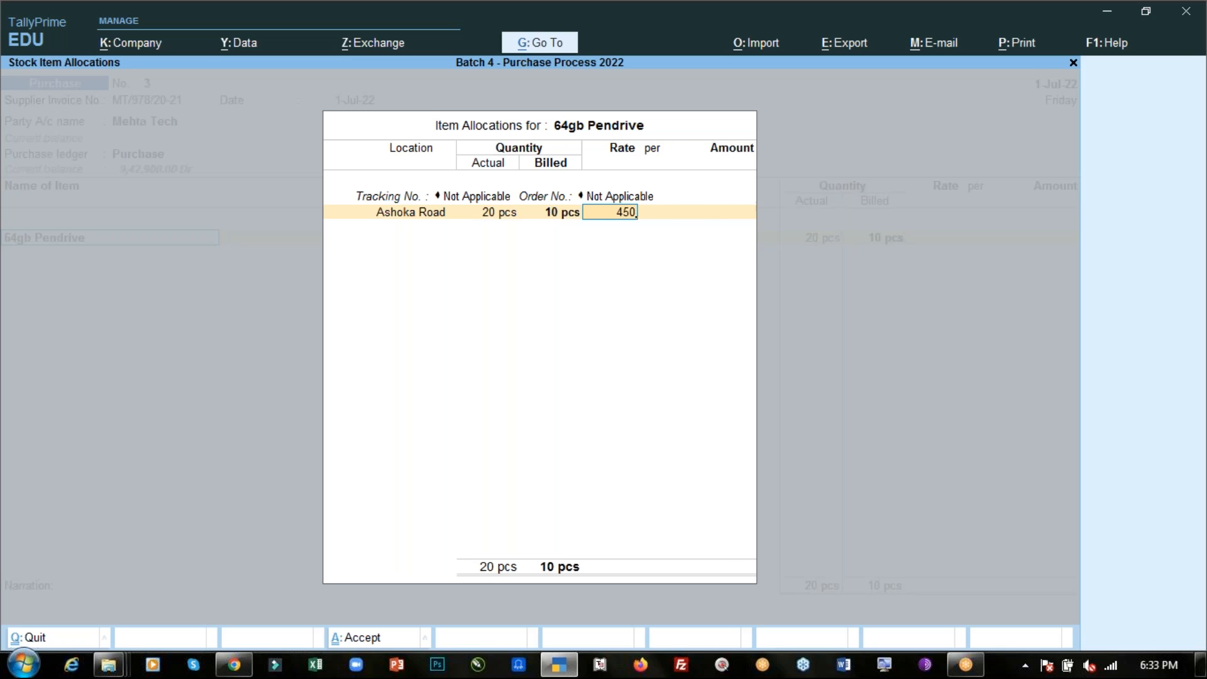
key(Return)
key(Return)
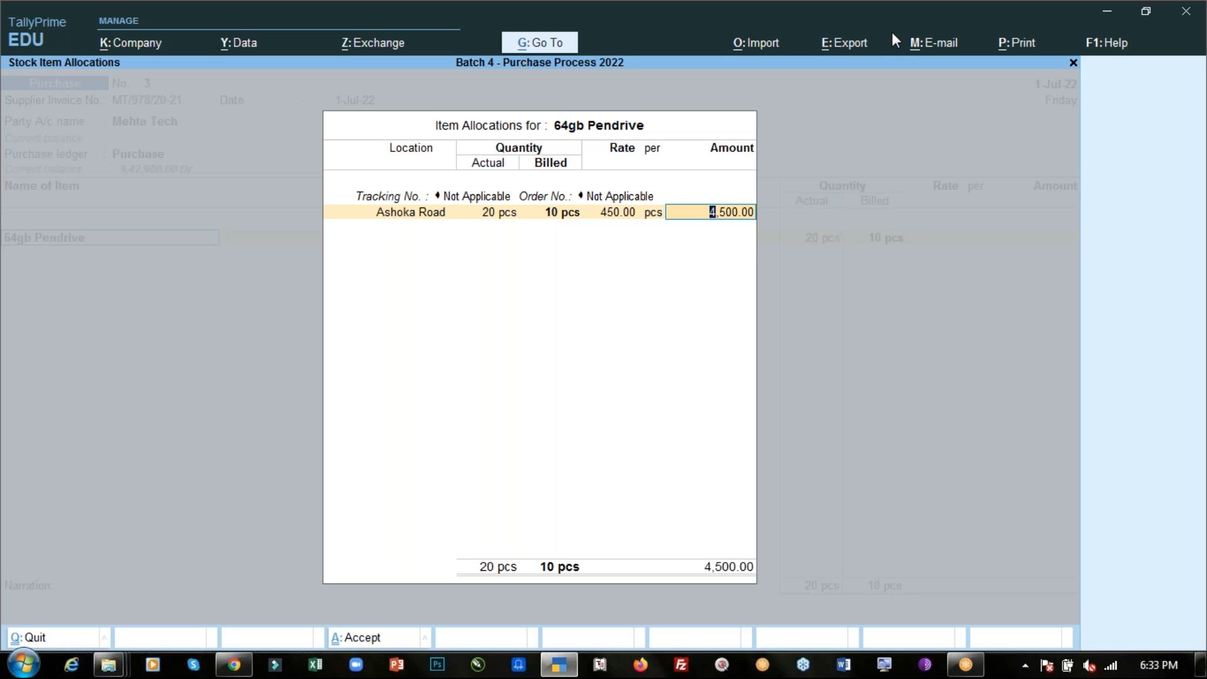
key(Return)
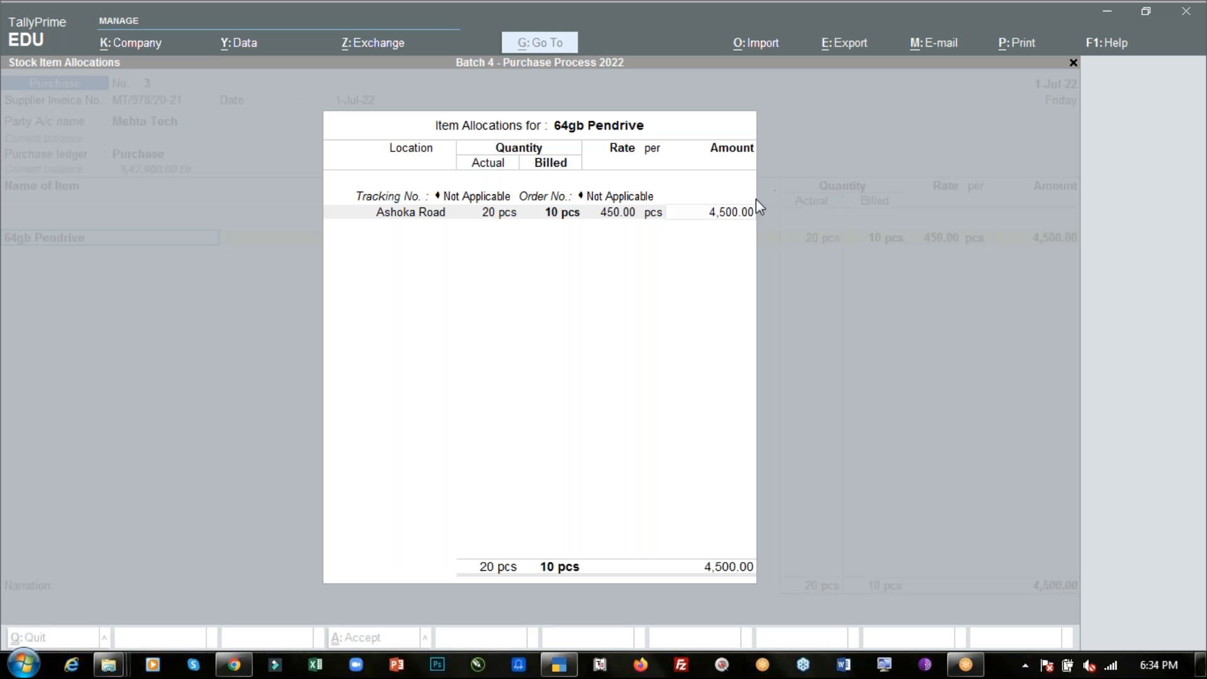
click(734, 215)
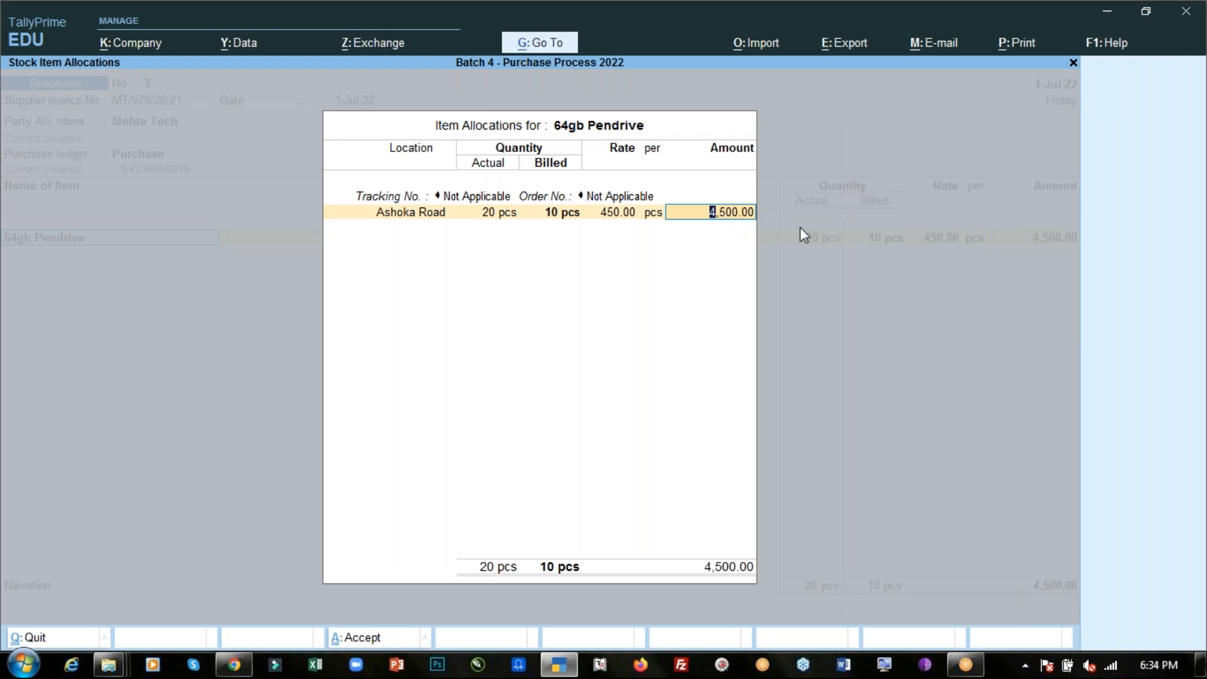
key(Return)
key(Return)
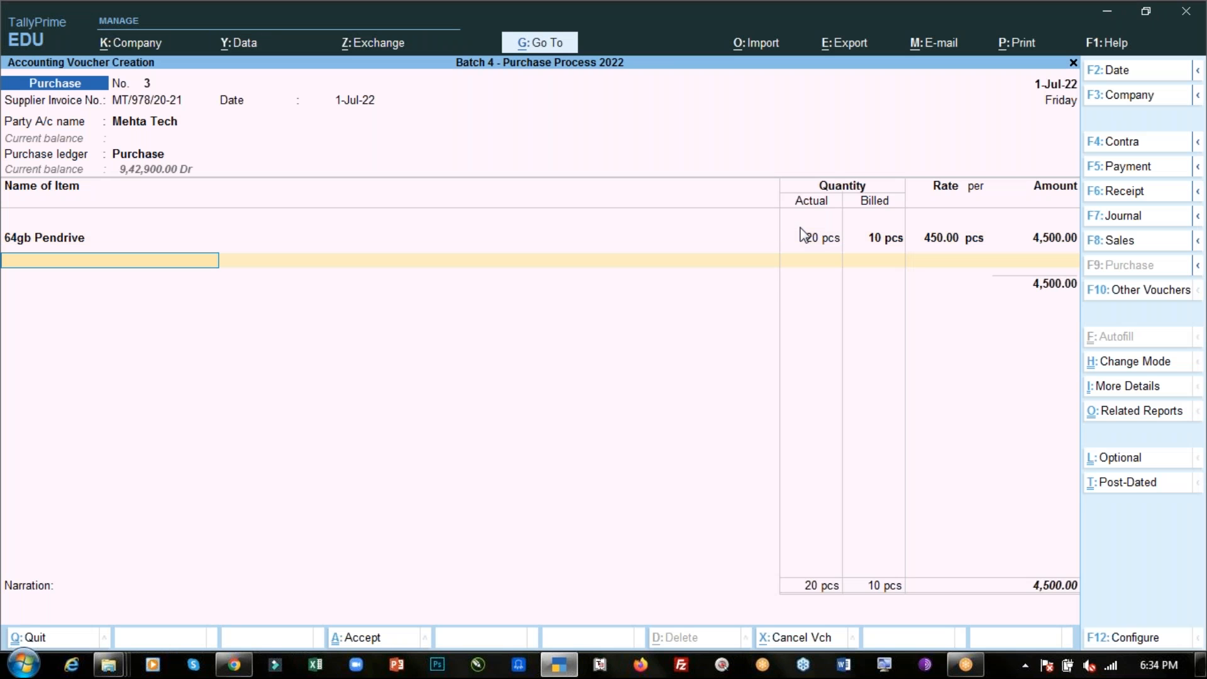
Step: End the item list, accept the remaining voucher details with a blank narration, save the purchase voucher, and return to the Gateway of Tally
key(Return)
key(Return)
key(Return)
key(Return)
key(Return)
key(Return)
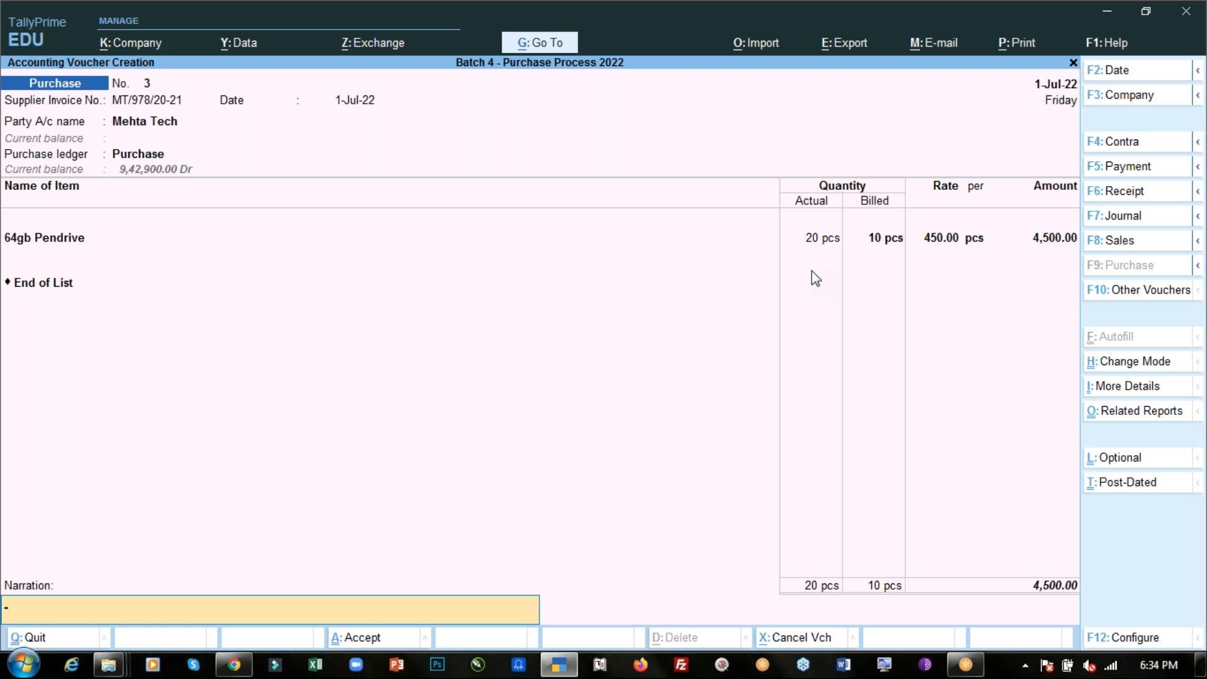
click(899, 28)
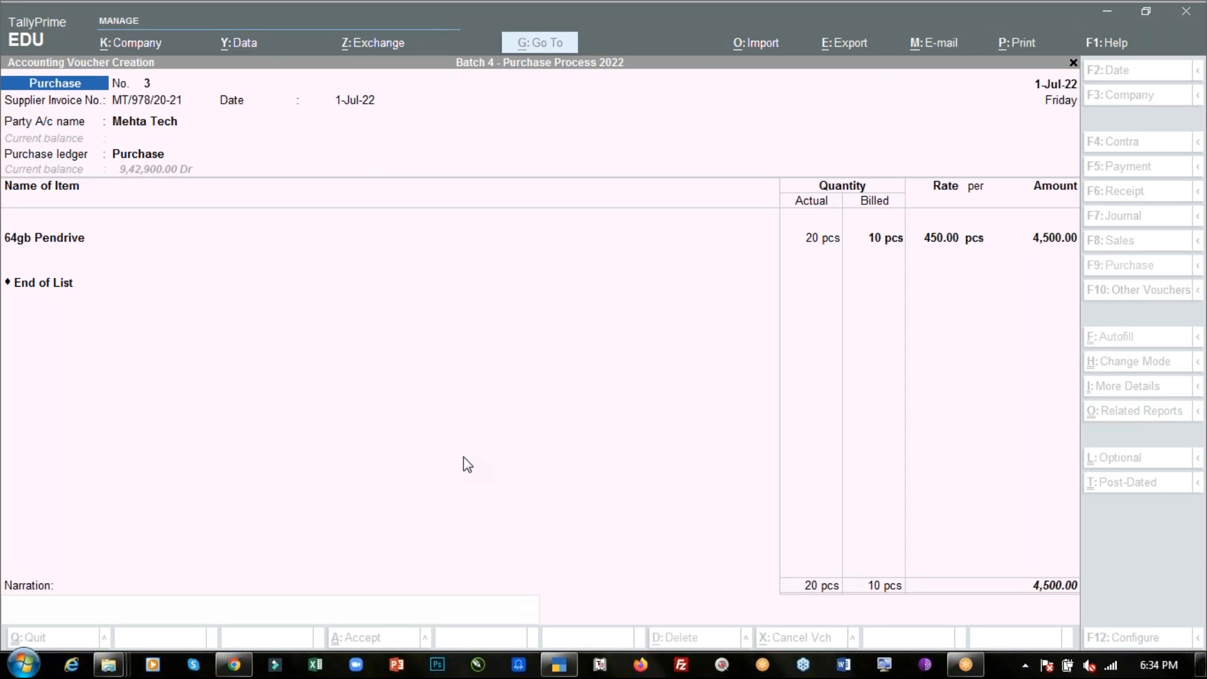
click(251, 616)
key(ctrl+a)
key(Escape)
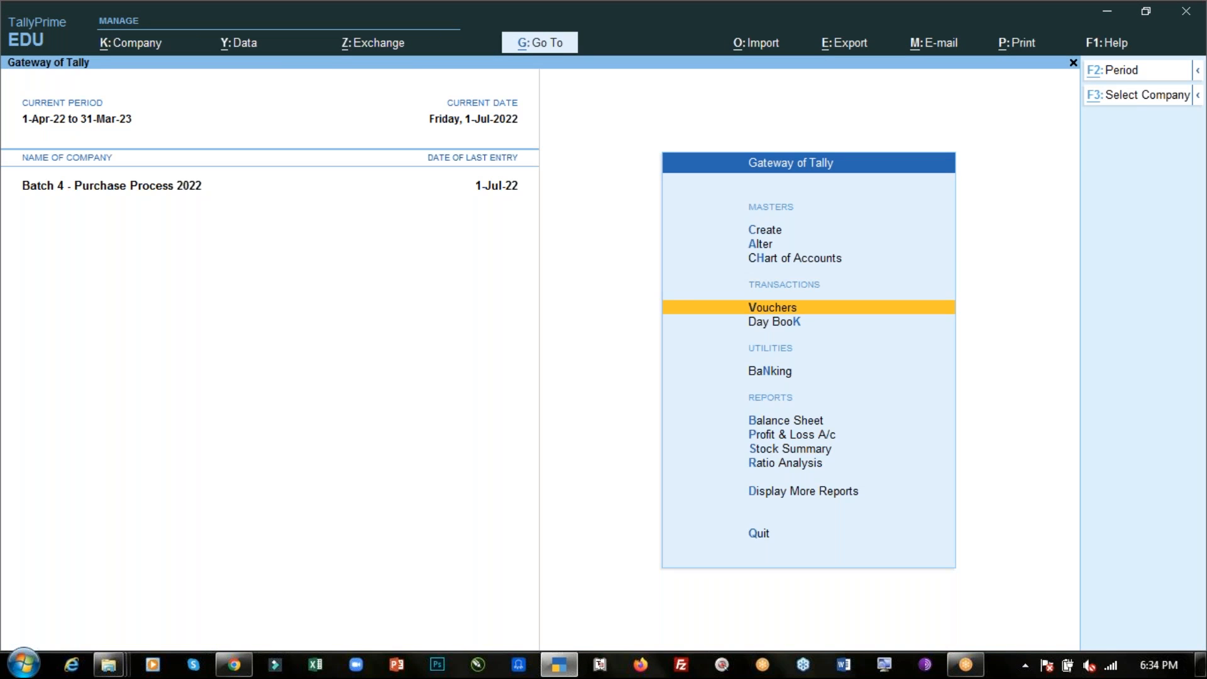
Step: Switch to the Day 9 PDF in Chrome and review the Separate Discount Column topic and the keyboard and mouse purchase in exercise 3
key(alt+Tab)
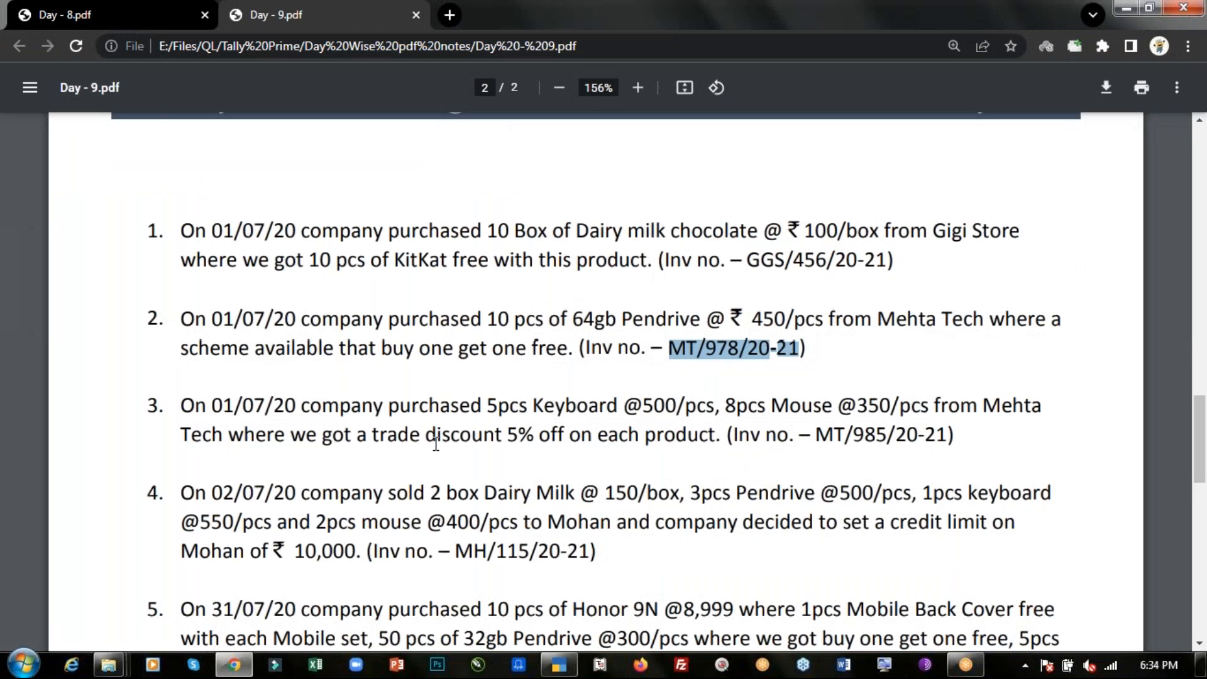
scroll(436, 443, up, 10)
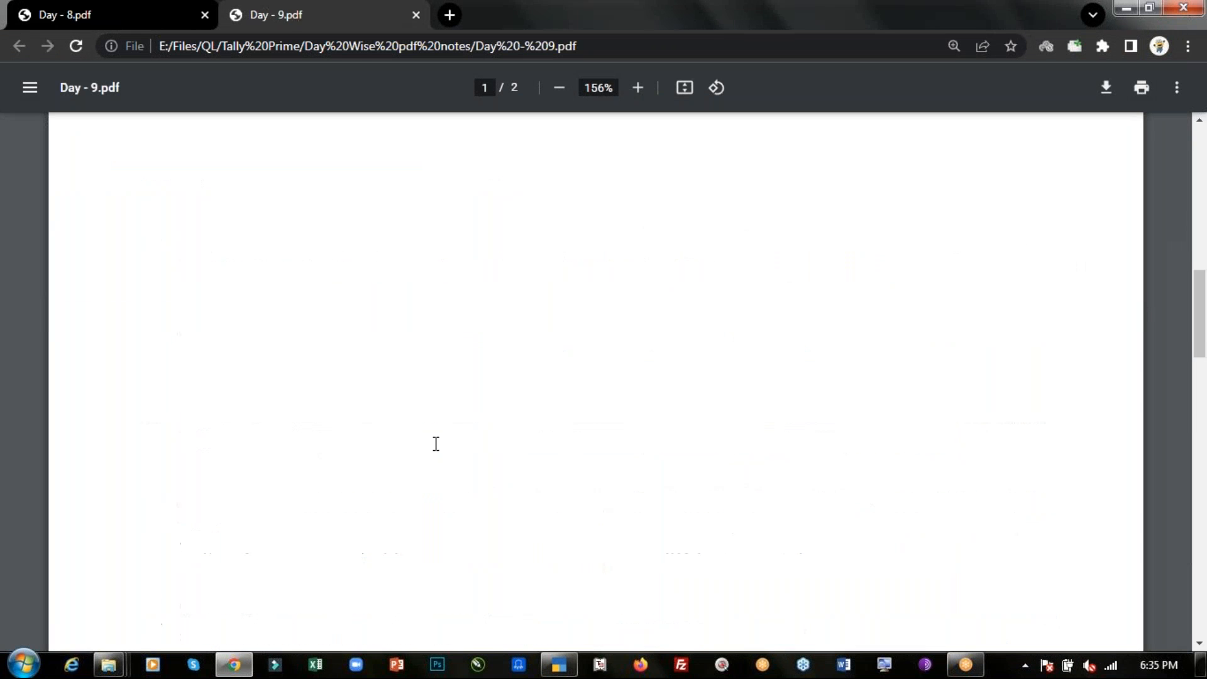
scroll(436, 444, up, 3)
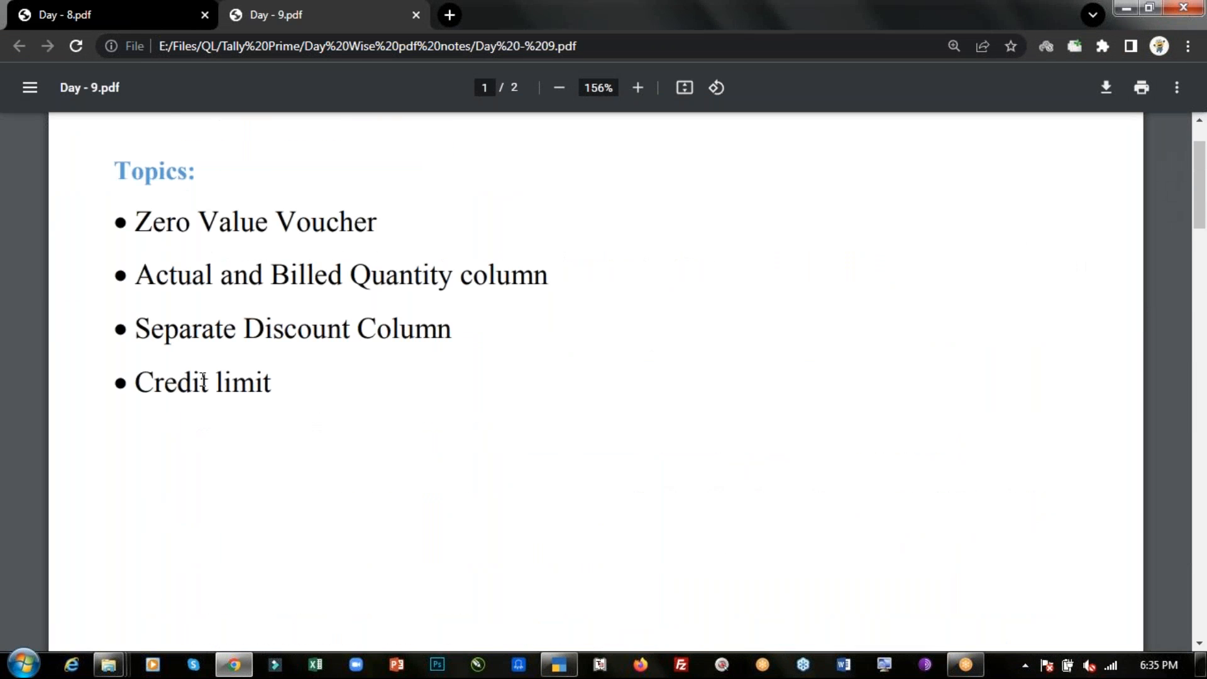
drag(136, 329, 490, 312)
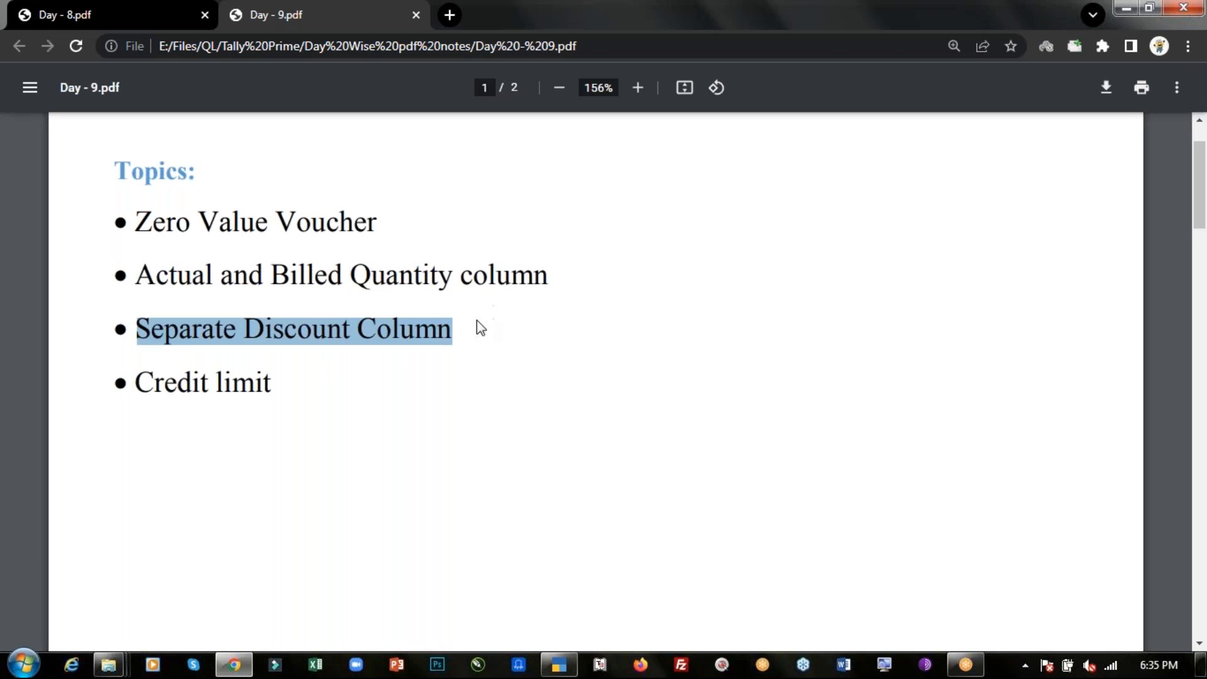
click(474, 327)
scroll(474, 327, down, 2)
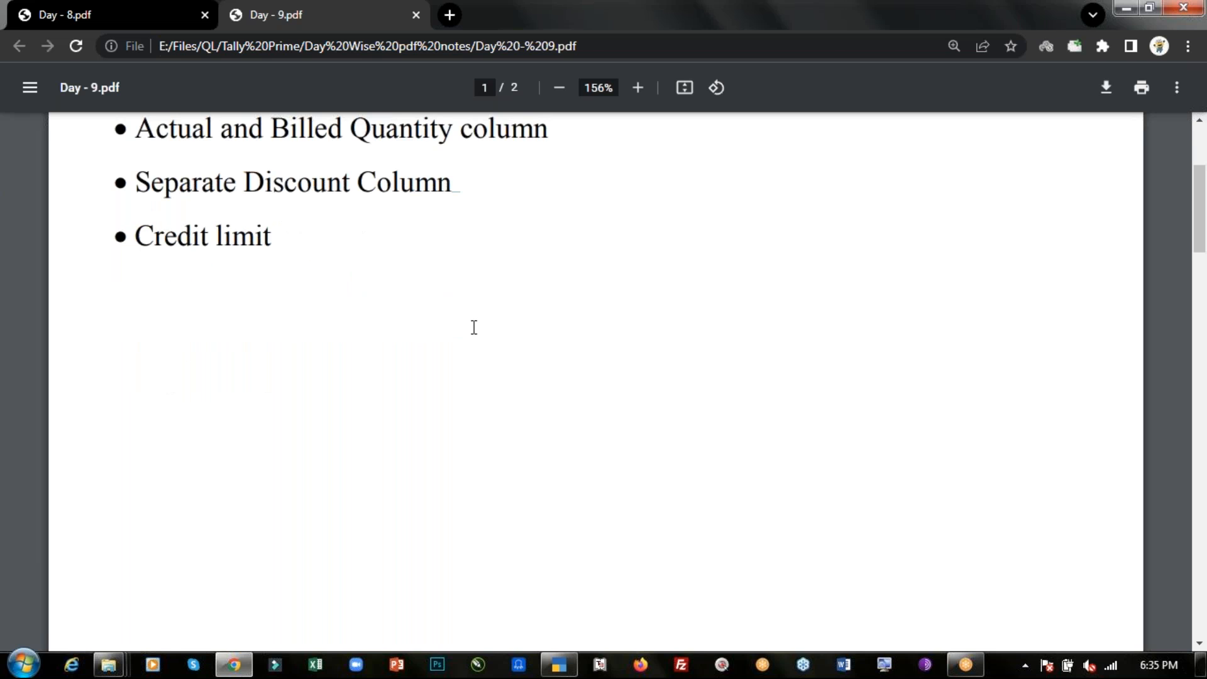
scroll(474, 328, down, 5)
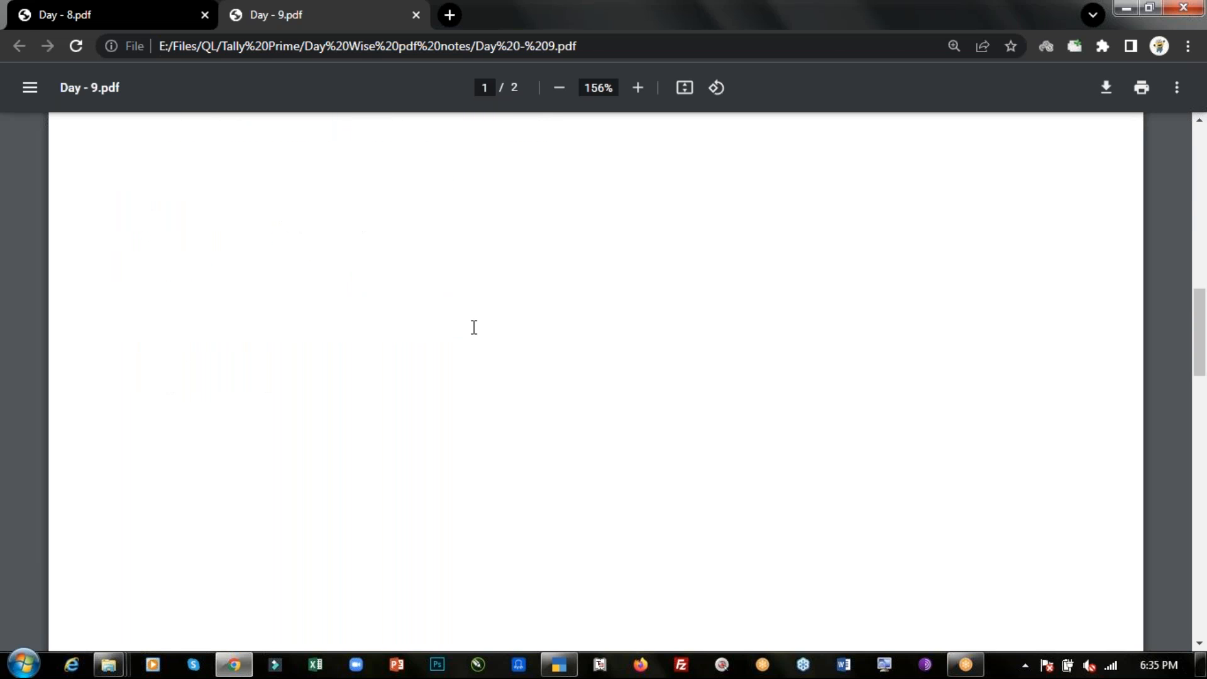
scroll(473, 328, down, 4)
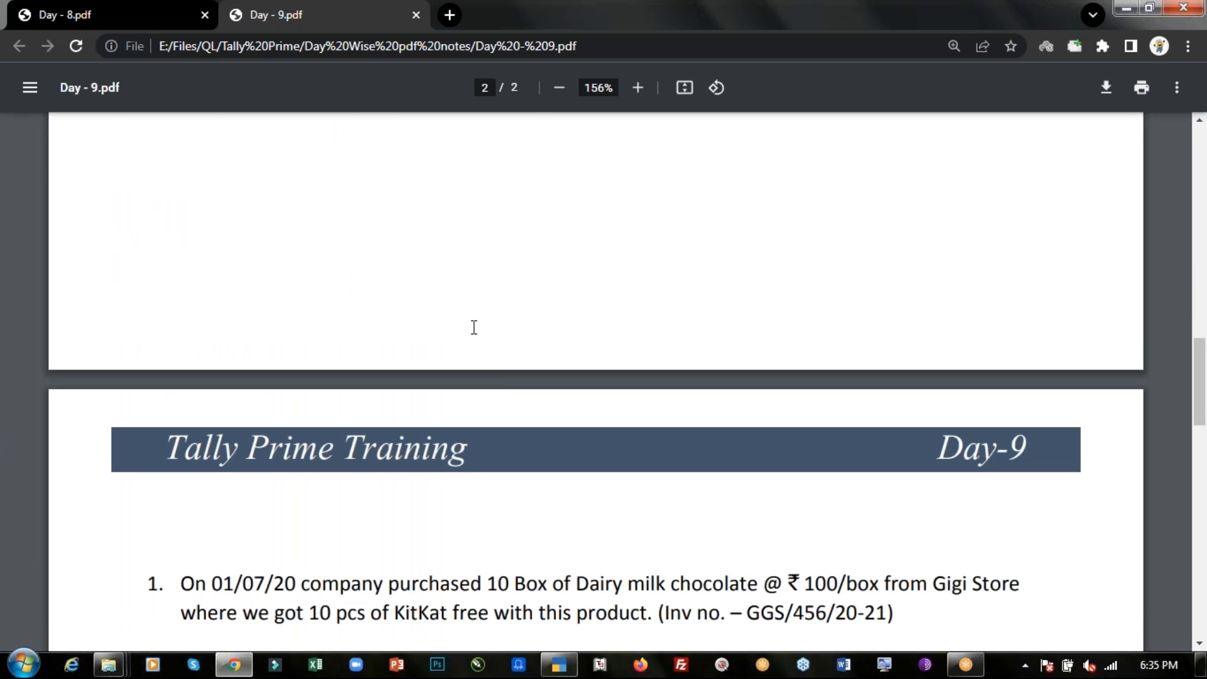
scroll(474, 327, down, 3)
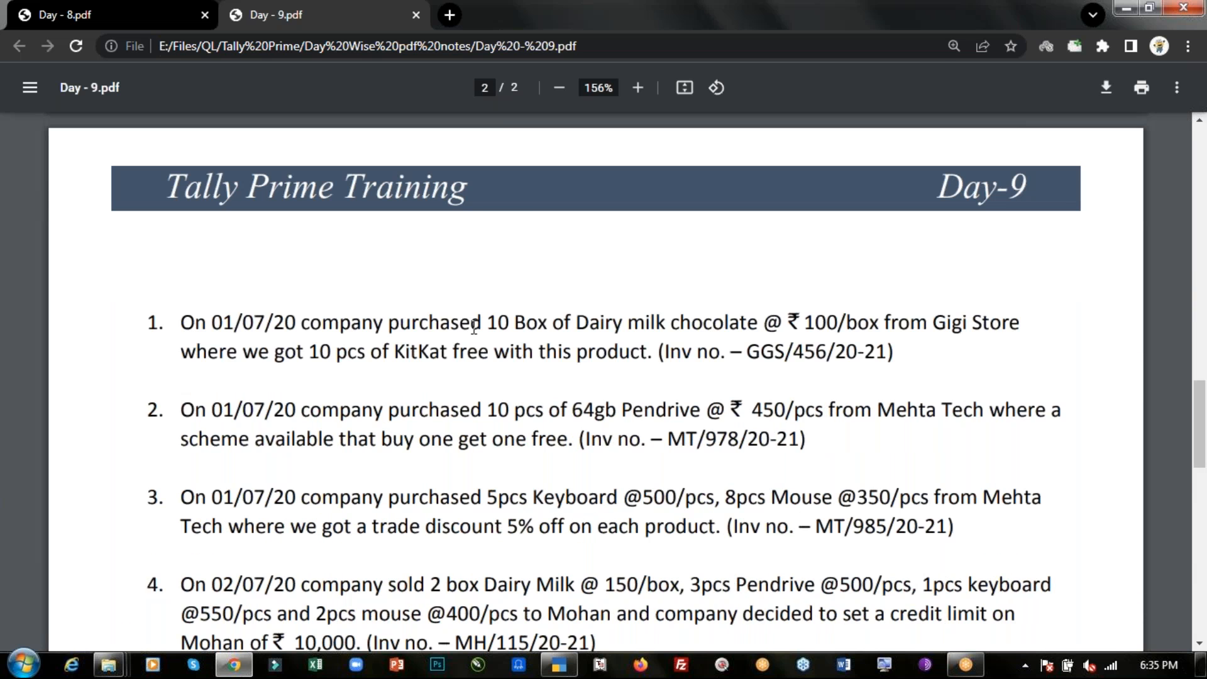
scroll(474, 327, down, 3)
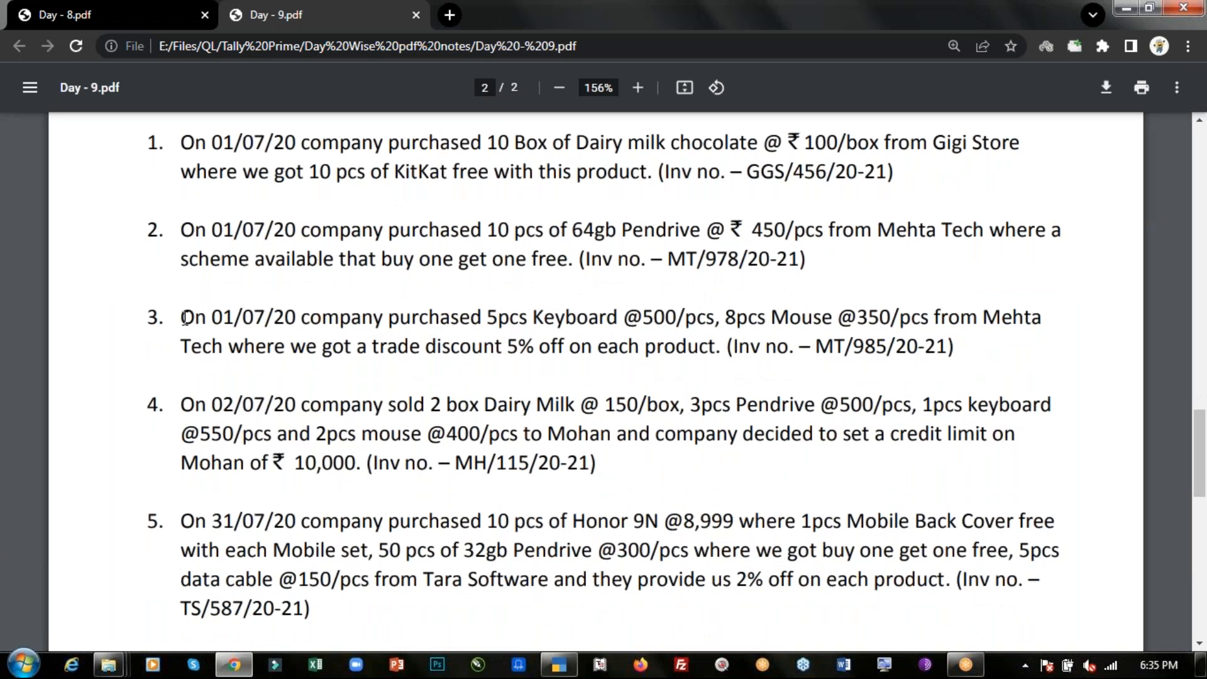
drag(183, 317, 722, 344)
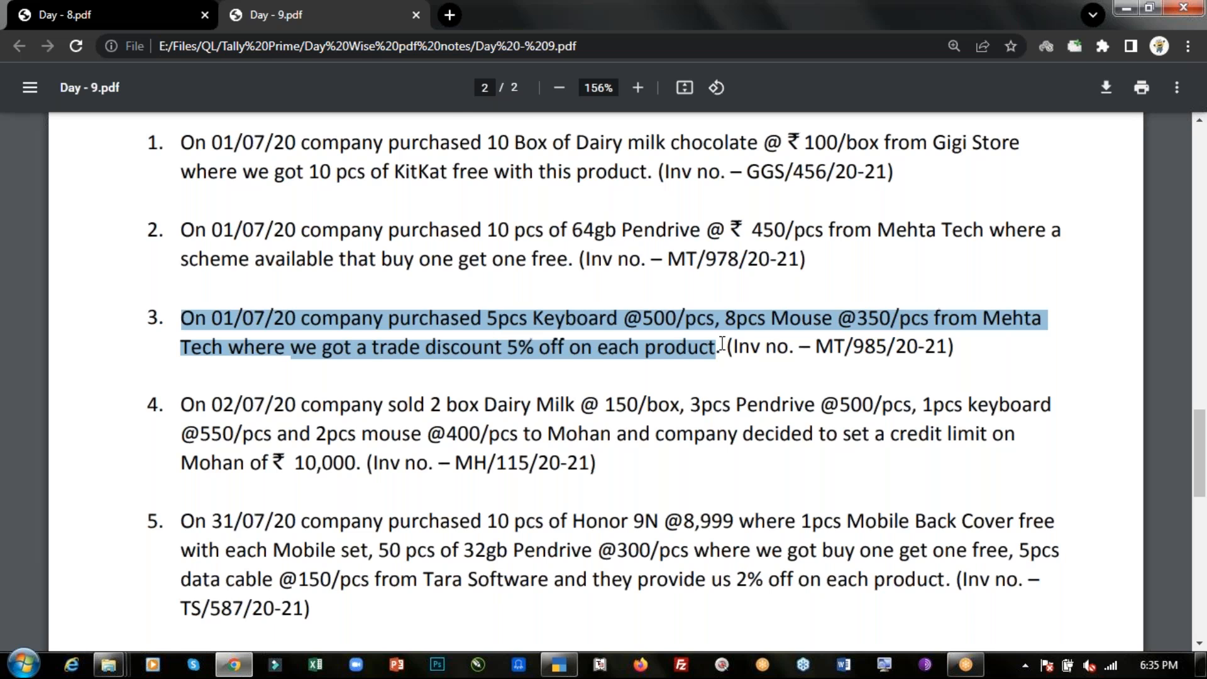
Step: Switch to TallyPrime, enable the discount column in invoices in the company features, and save the change
key(alt+Tab)
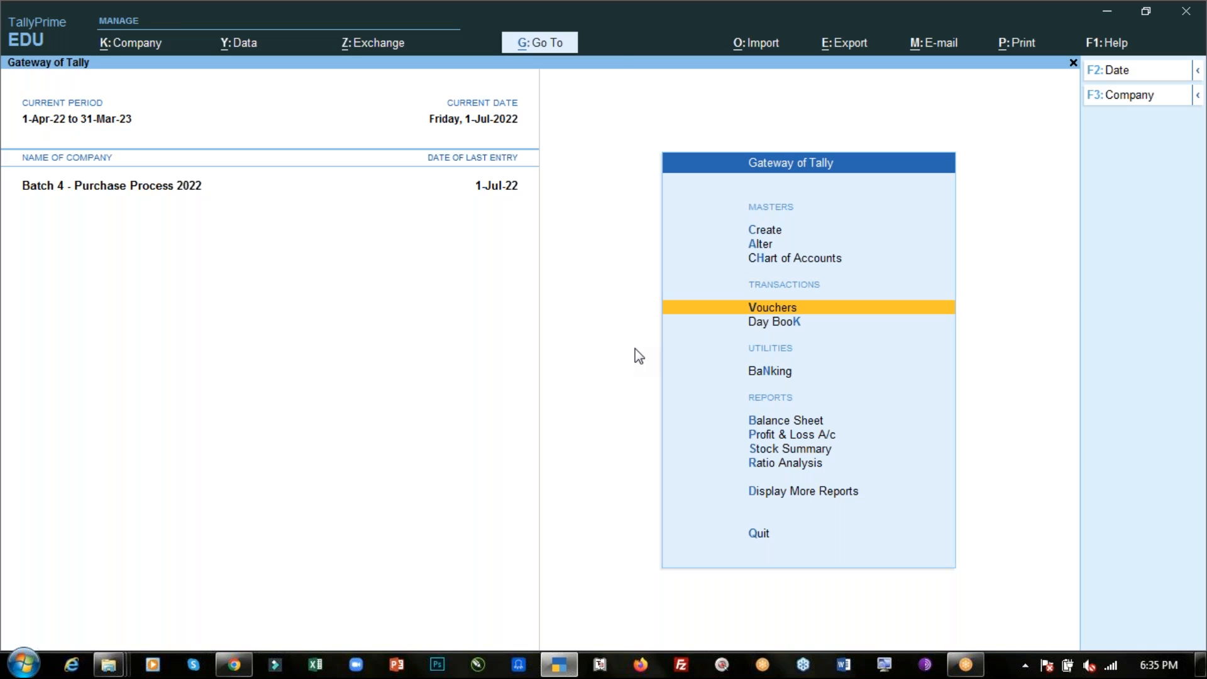
key(F11)
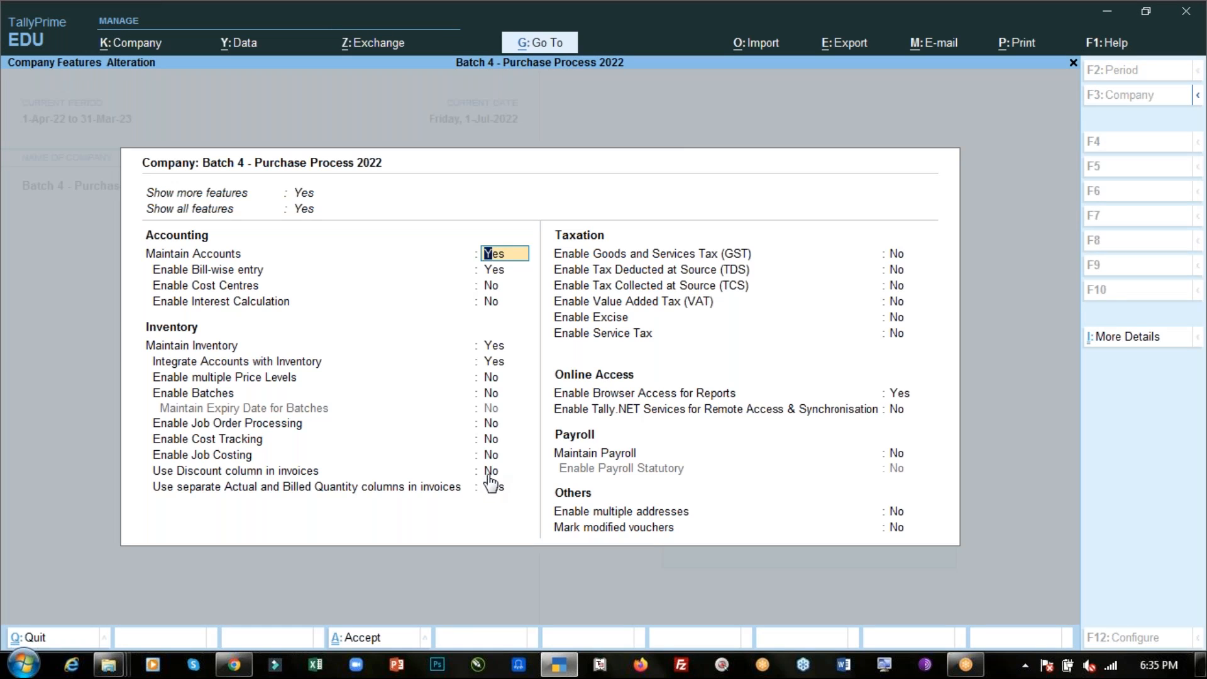
click(197, 472)
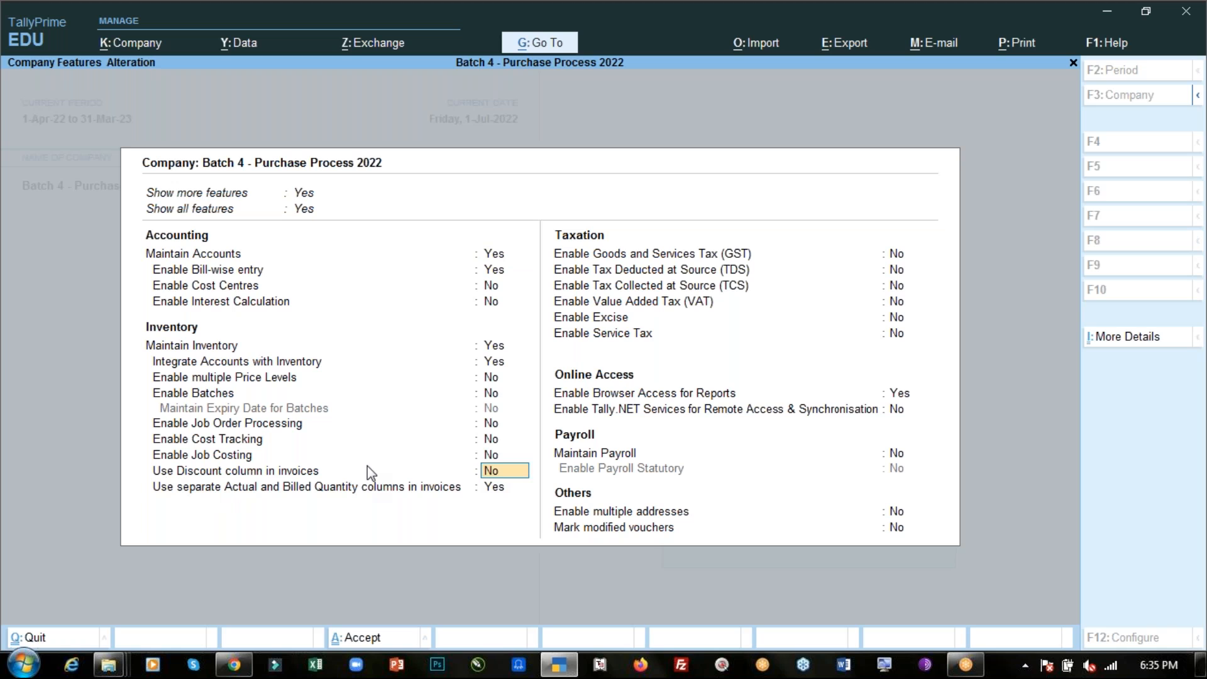
text(y)
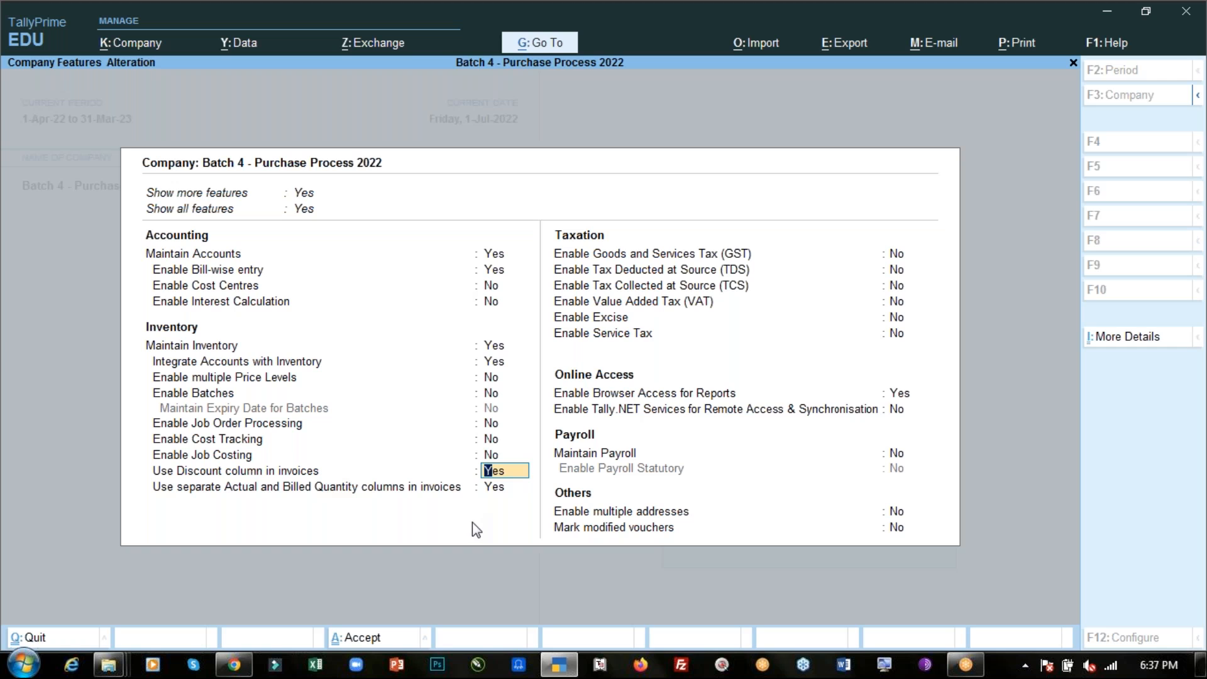
key(ctrl+a)
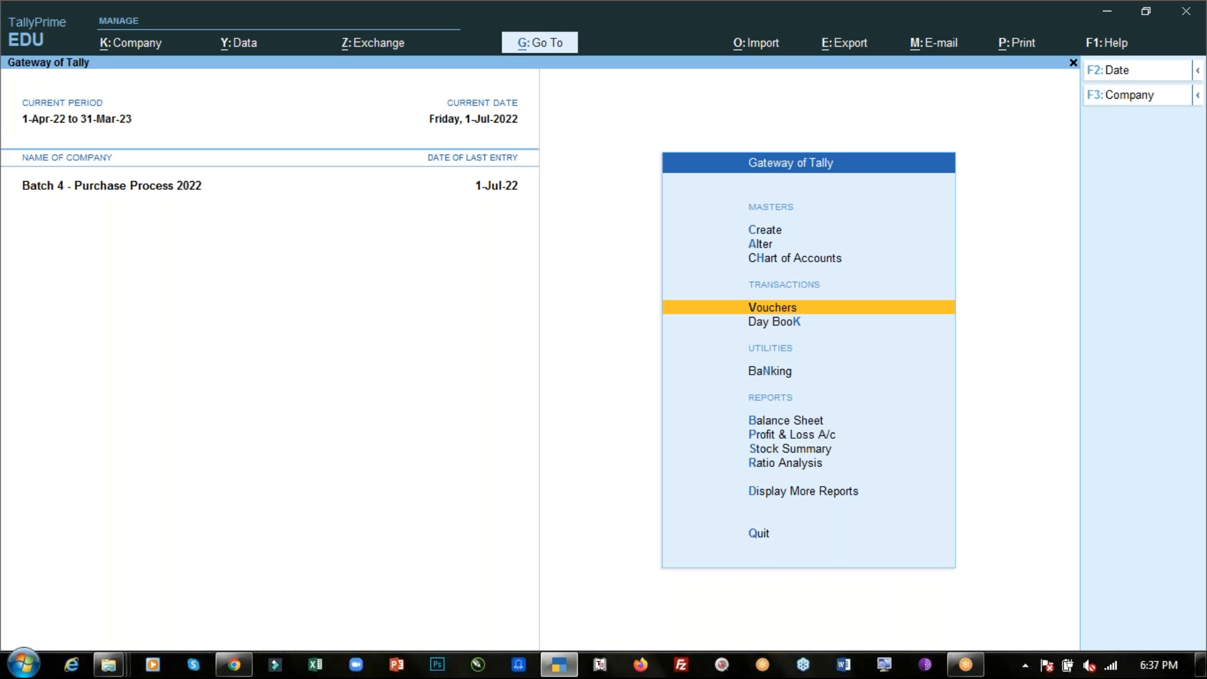
Step: Create a stock item named Keyboard with pcs as its unit, after checking exercise 3 in the Day 9 PDF
key(alt+Tab)
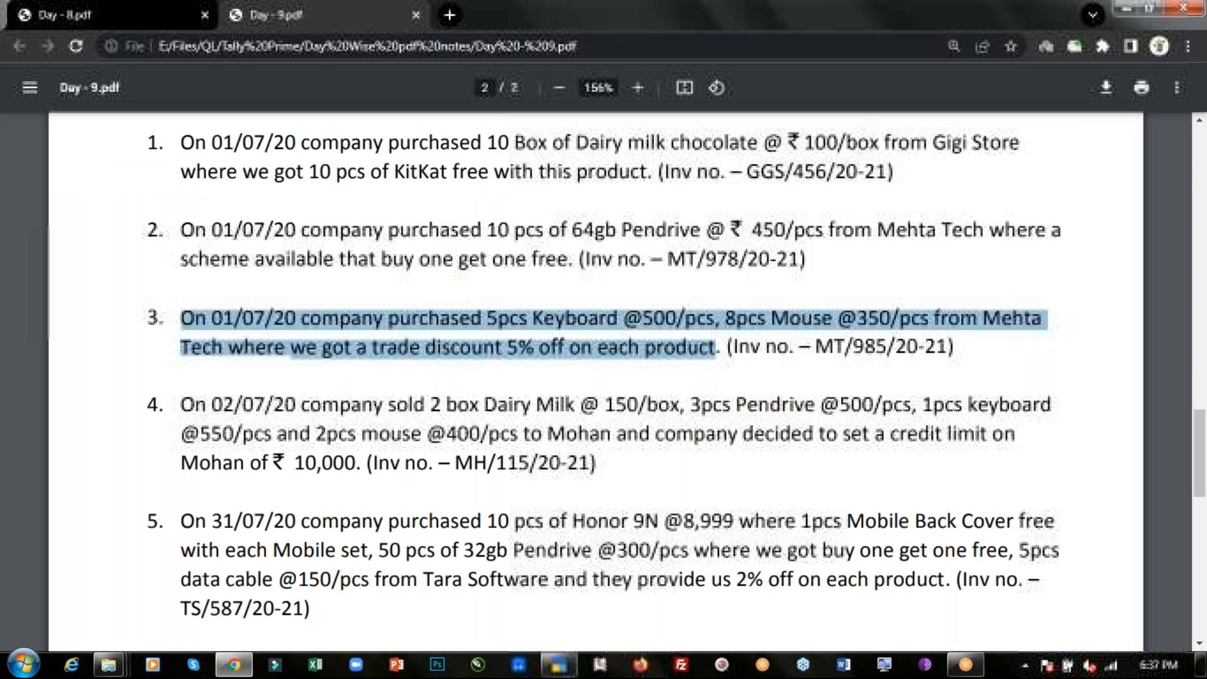
key(alt+Tab)
key(Up)
key(Return)
key(Down)
key(Down)
key(Down)
key(Down)
key(Down)
key(Down)
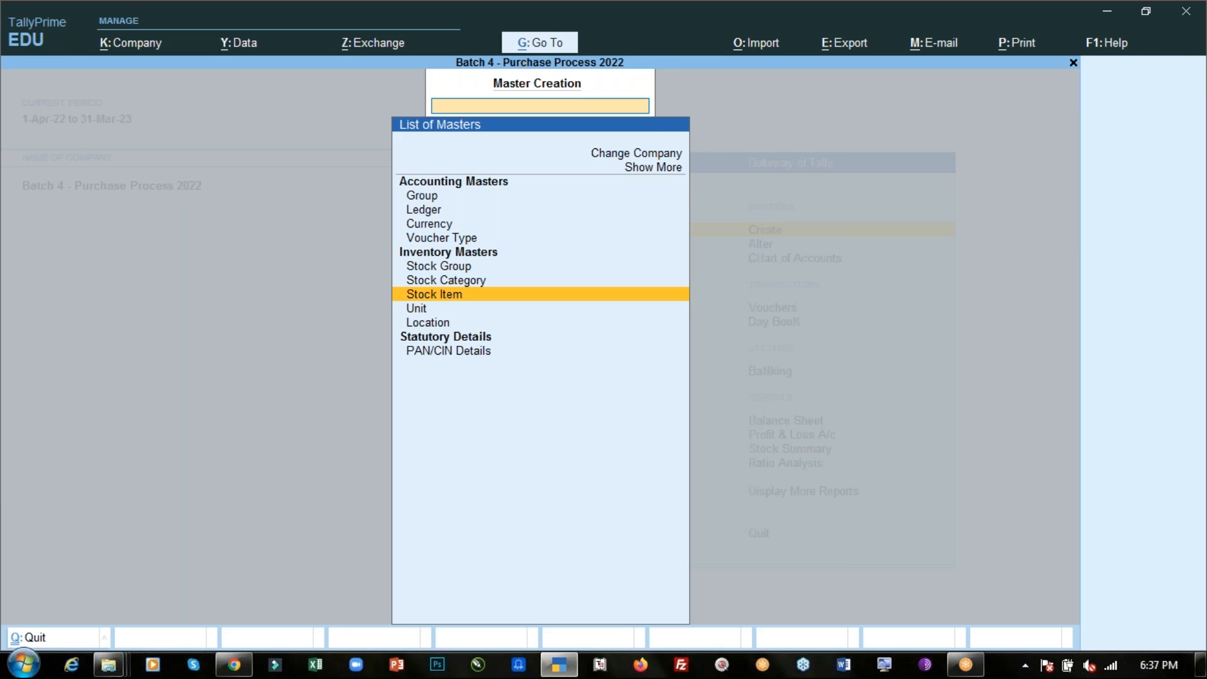
key(Return)
text(Ketboard)
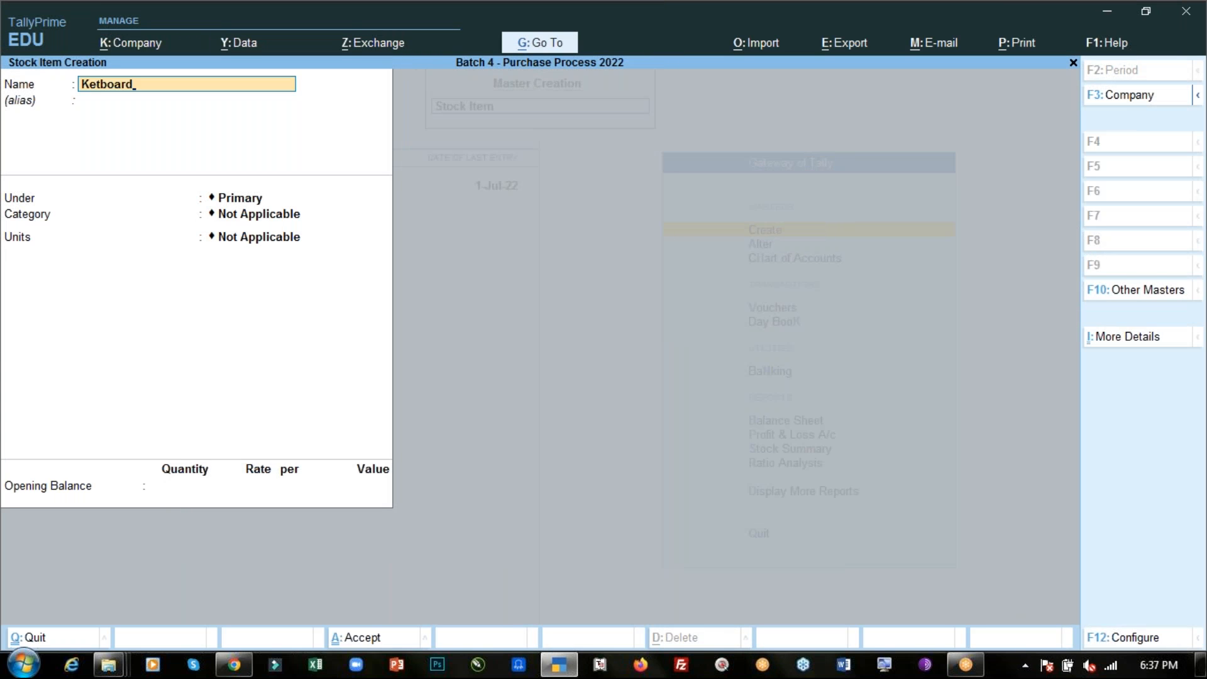
key(BackSpace)
key(BackSpace)
key(BackSpace)
key(BackSpace)
key(BackSpace)
key(BackSpace)
key(BackSpace)
key(BackSpace)
text(Keyboard)
key(Return)
key(Return)
key(Return)
key(Return)
key(Down)
key(Down)
key(Return)
key(ctrl+a)
Step: Create a stock item named Mouse with pcs as its unit, and return to the Gateway of Tally
text(Mouse)
key(Return)
key(Return)
key(Return)
key(Down)
key(Down)
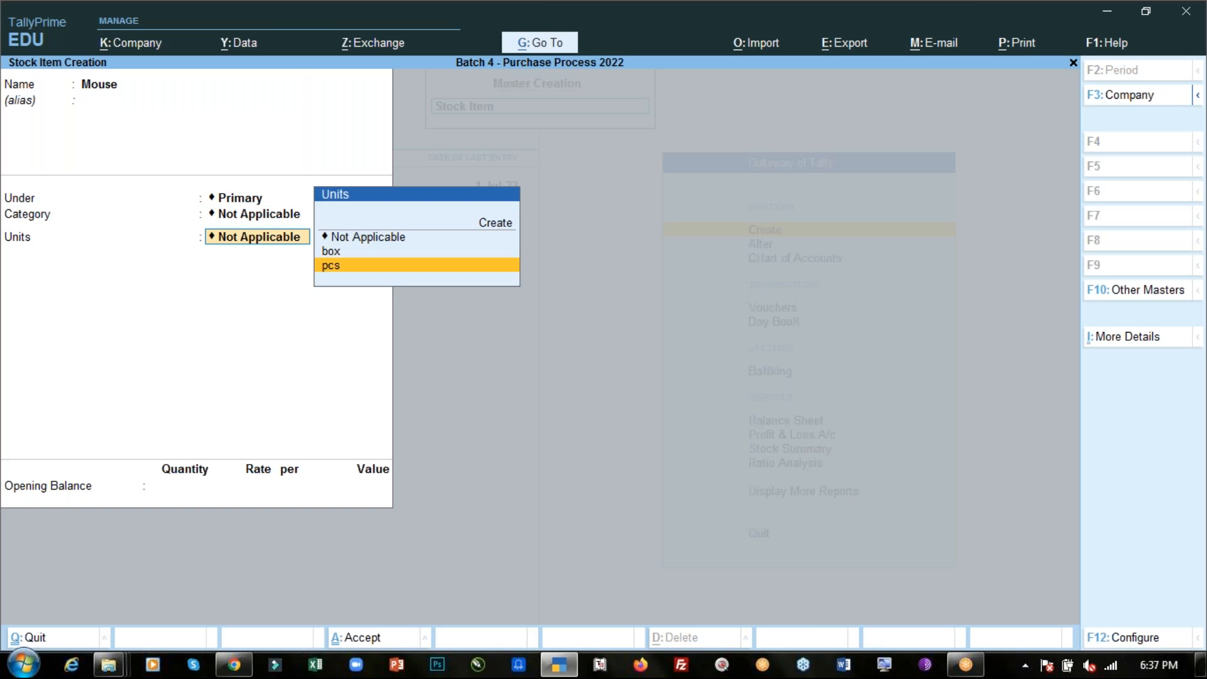
key(Return)
key(ctrl+a)
key(Escape)
key(Escape)
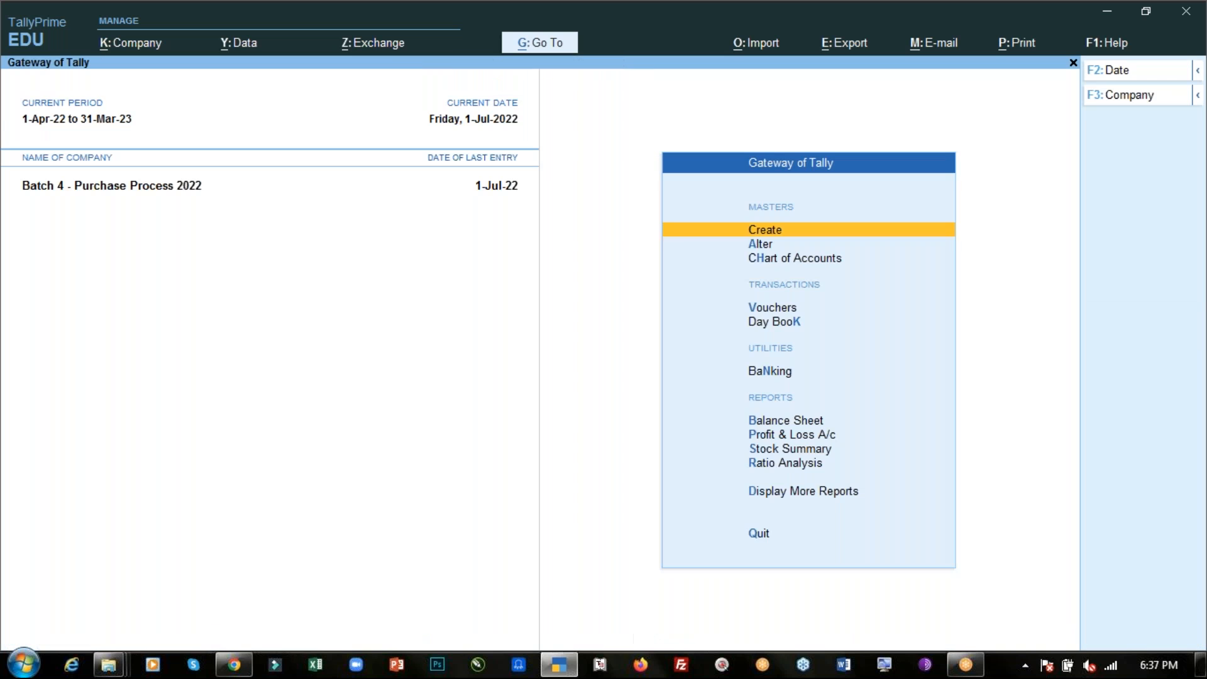
Step: Start a purchase voucher dated 1-Jul-22 and enter supplier invoice number MT/985/20-21 from exercise 3
key(Down)
key(Down)
key(Down)
key(Return)
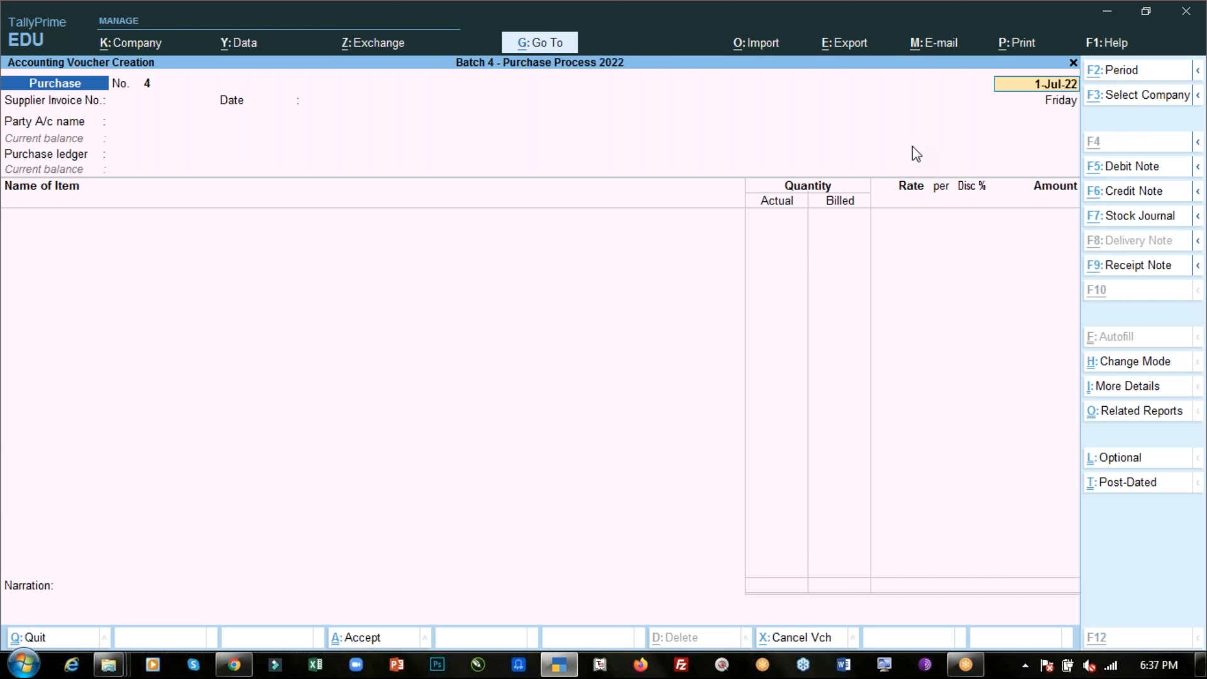
key(alt+Tab)
key(alt+Tab)
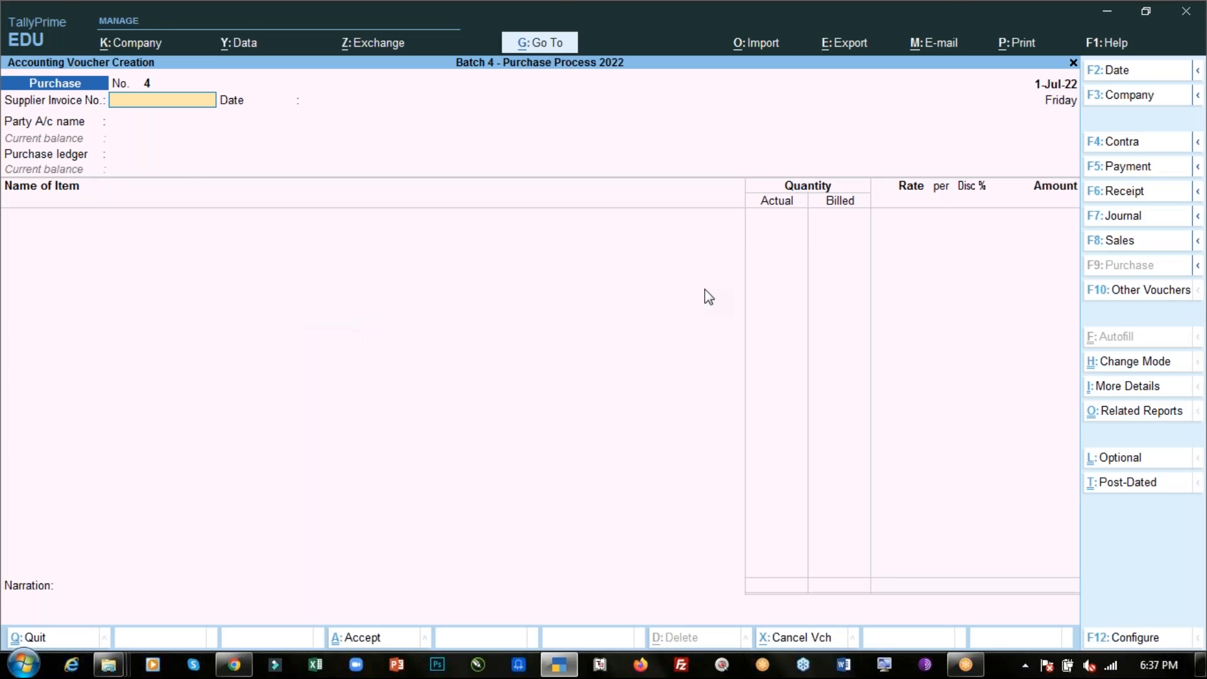
key(alt+Tab)
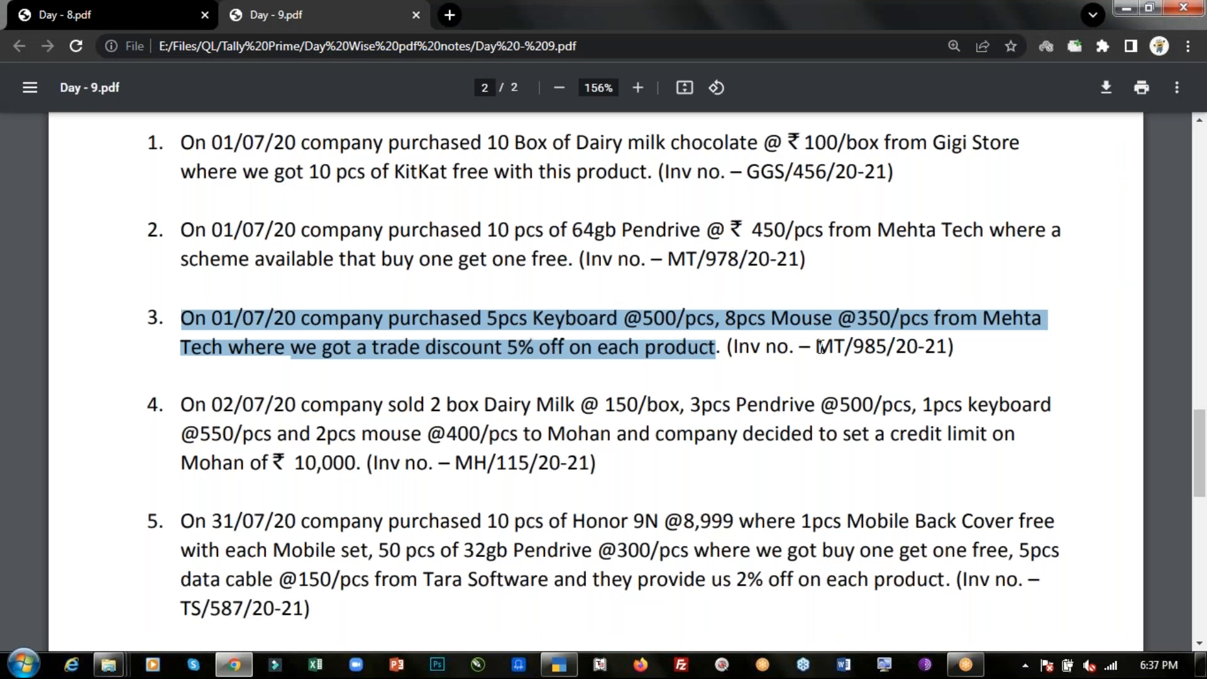
drag(816, 346, 943, 344)
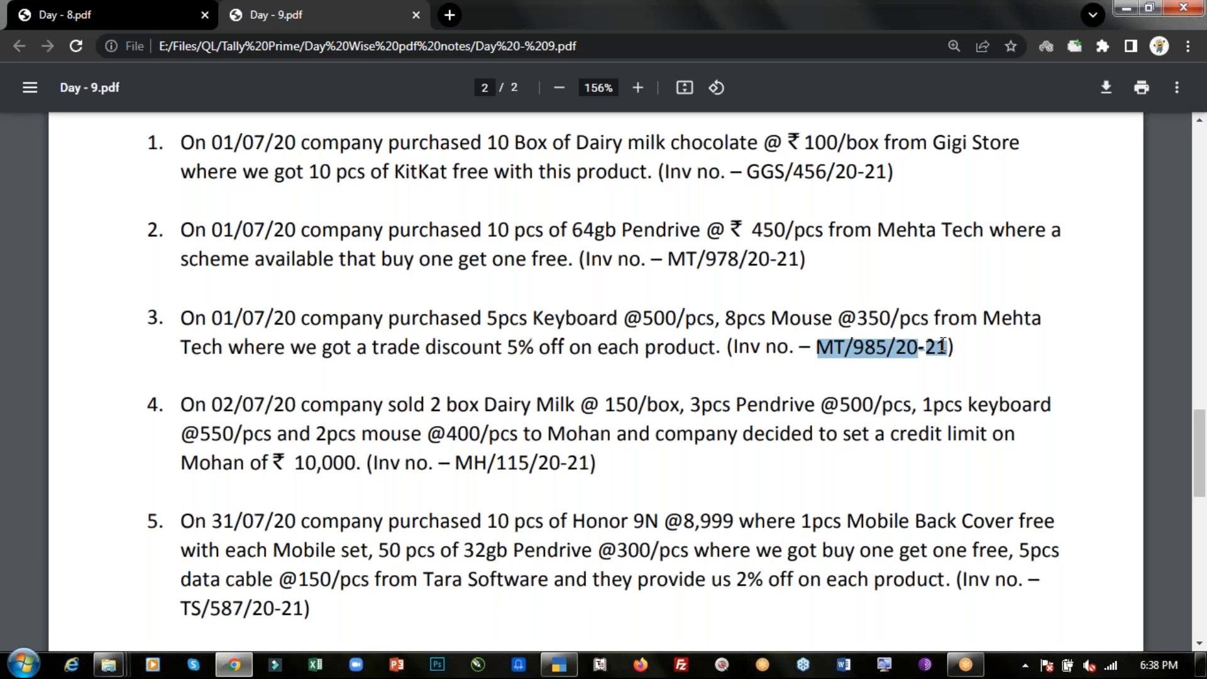
key(alt+Tab)
key(Return)
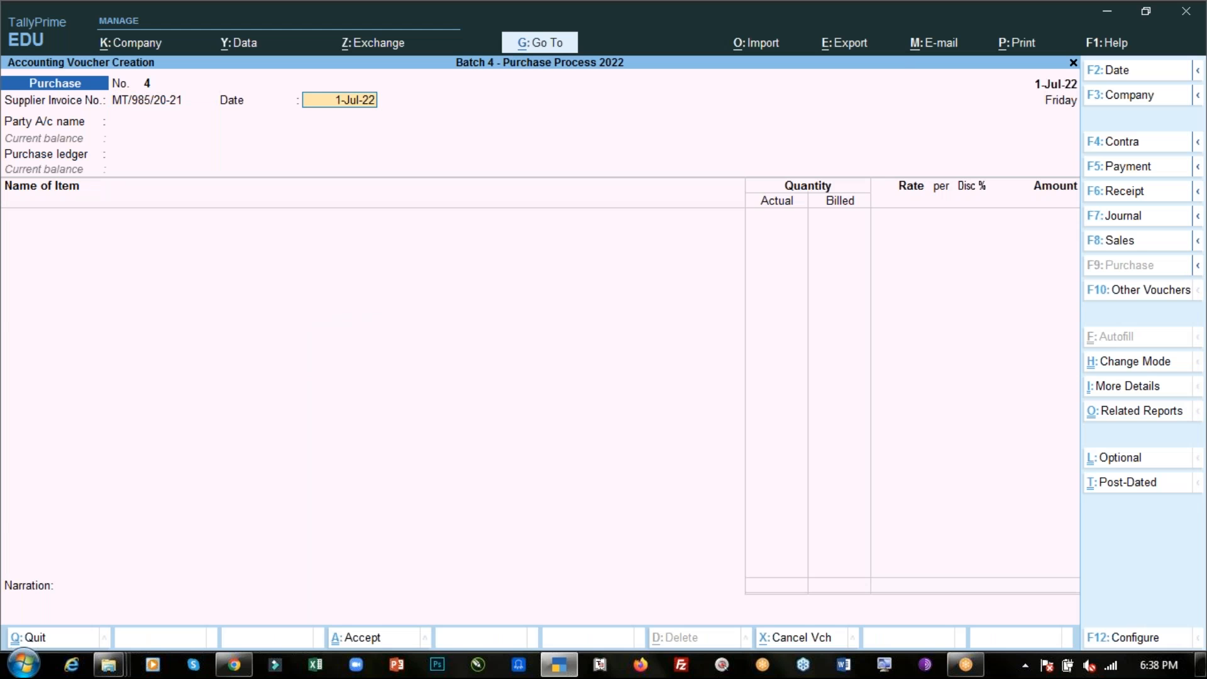
Step: Accept 1-Jul-22 as the supplier invoice date, and choose Mehta Tech as the party and Purchase as the purchase ledger
key(Return)
key(Down)
key(Down)
key(Down)
key(Down)
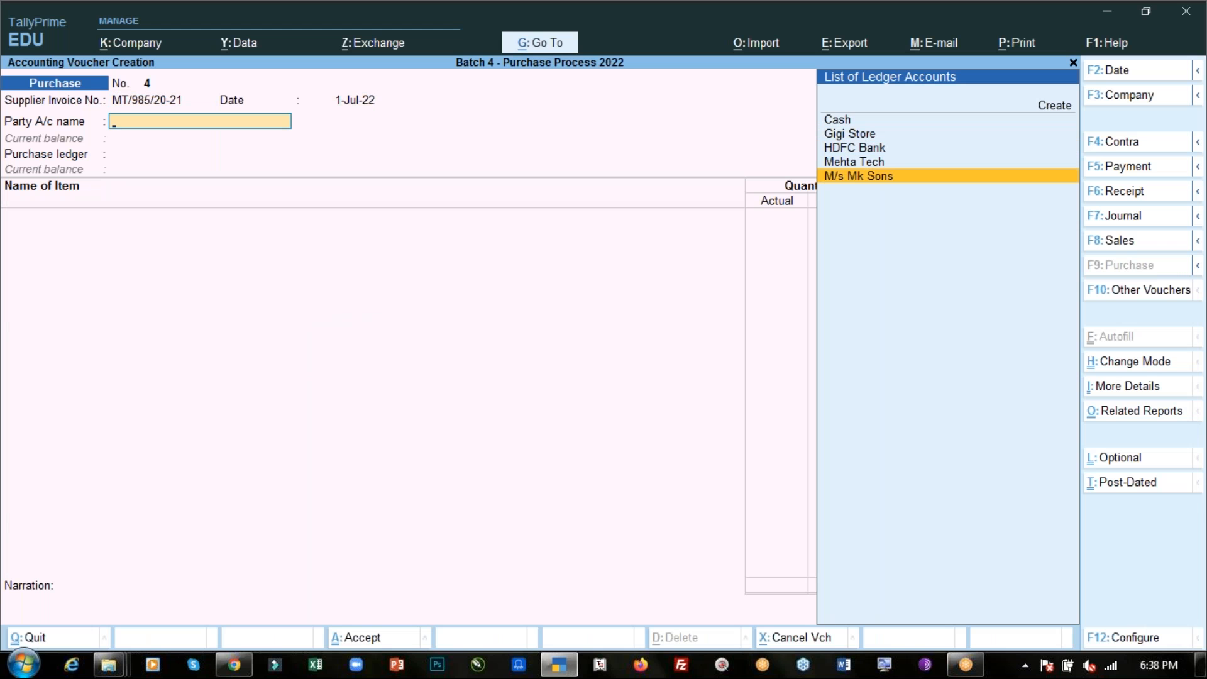
key(Up)
key(Return)
key(Return)
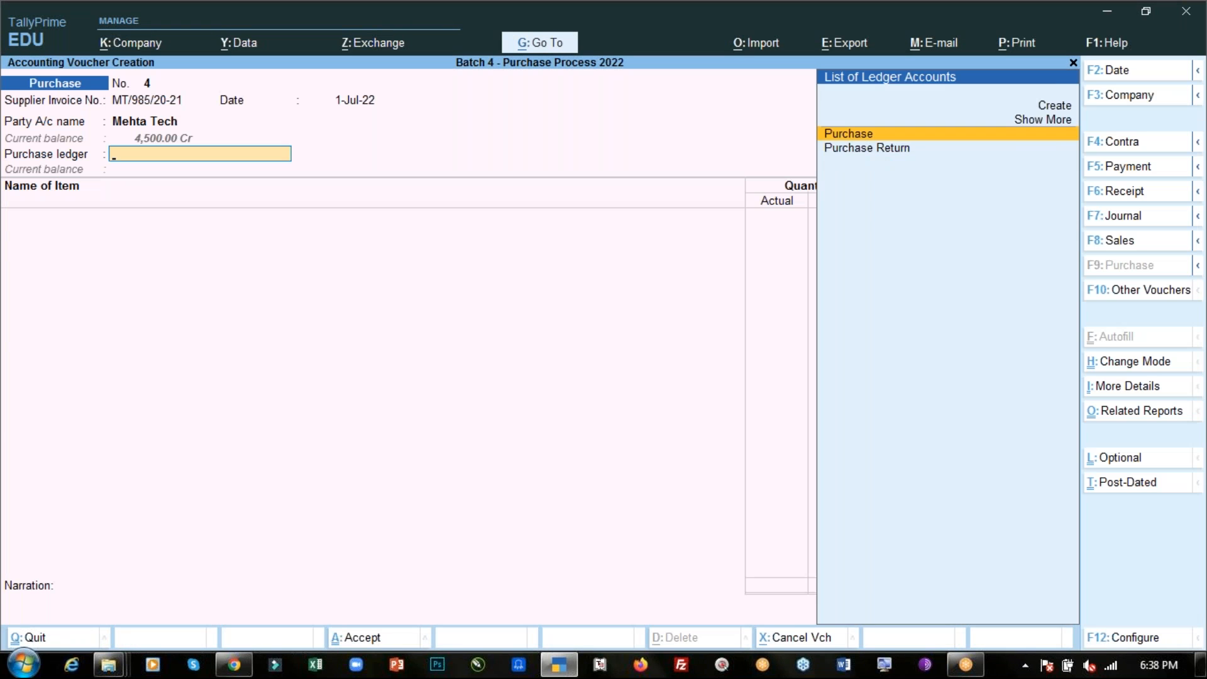
key(Return)
Step: Add Keyboard to the voucher at location Ashoka Road, with actual and billed quantities of 5 pcs
text(Ke)
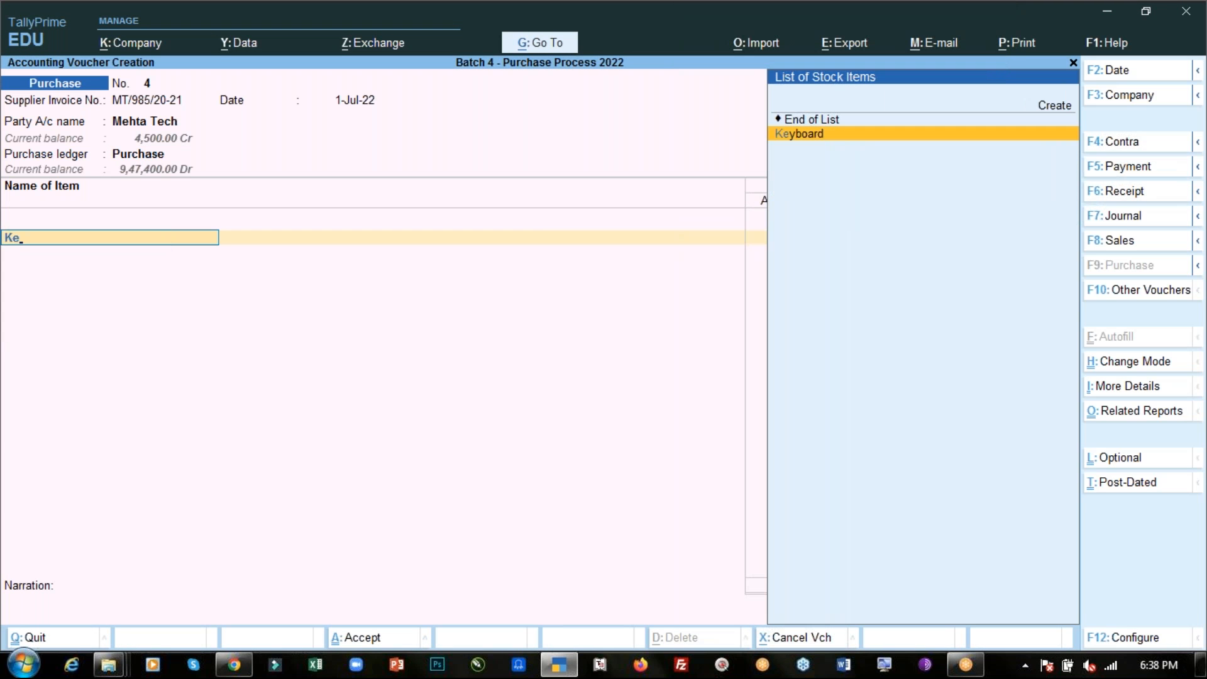
key(Return)
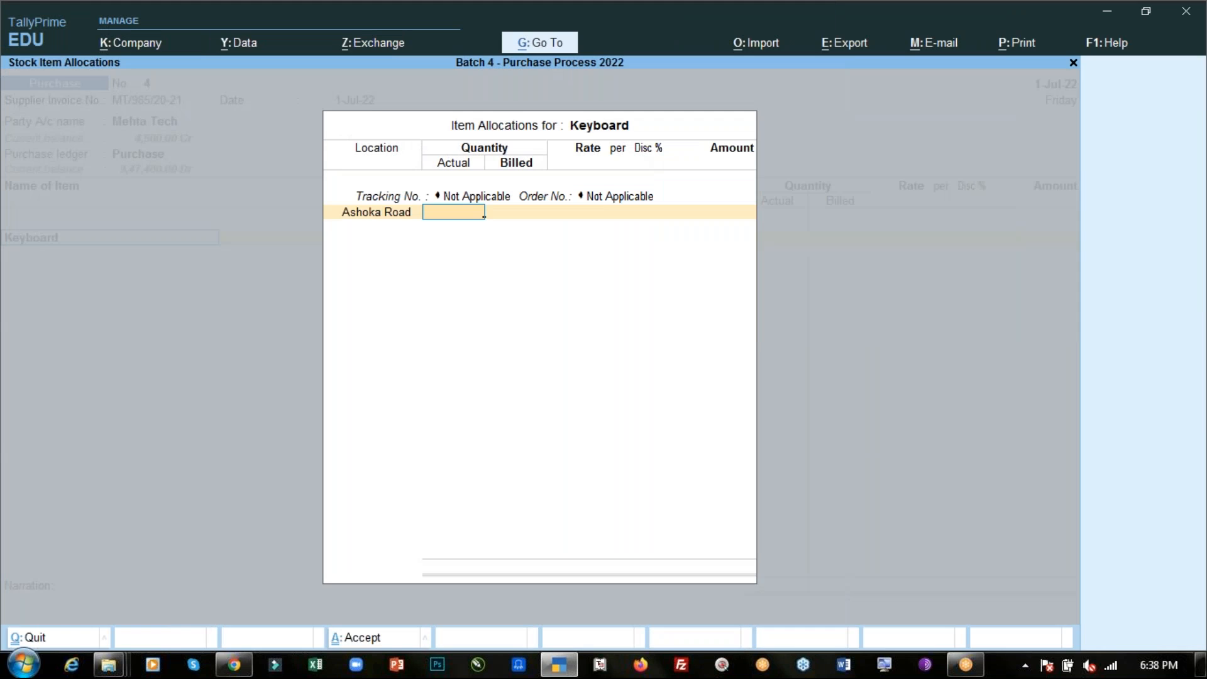
key(alt+Tab)
key(alt+Tab)
text(5)
key(Return)
key(Return)
Step: Set the Keyboard rate to 500 per pcs as given in exercise 3, with a 5% discount
key(alt+Tab)
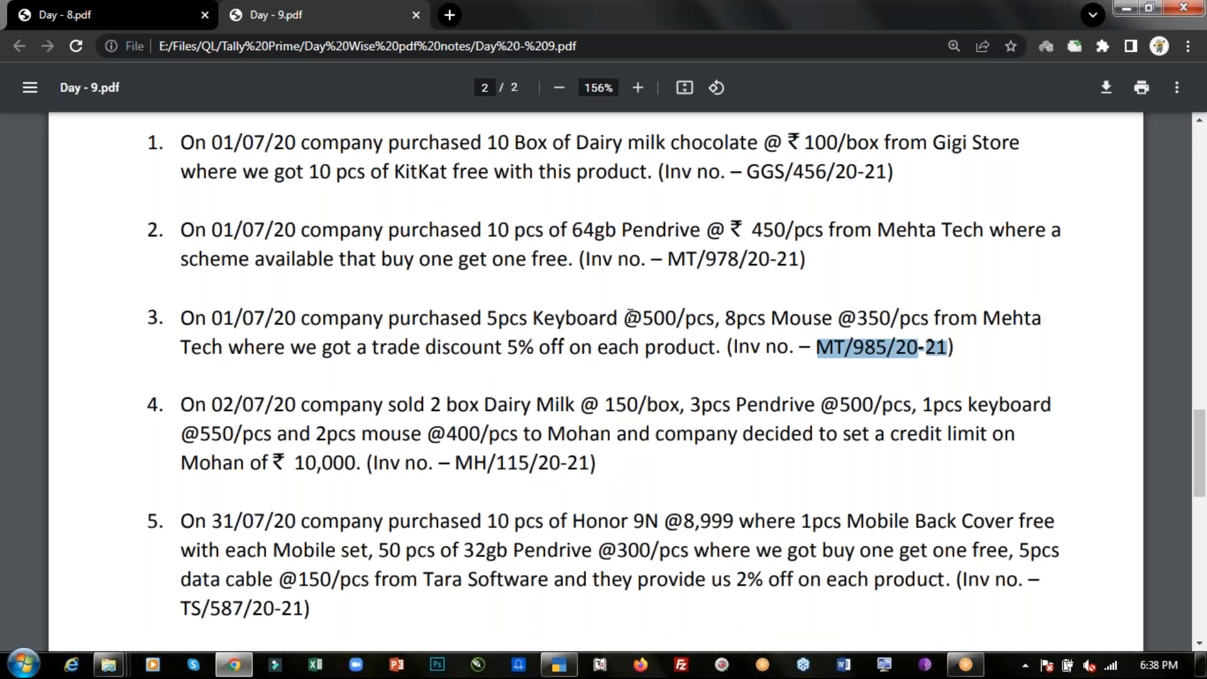
key(alt+Tab)
text(500)
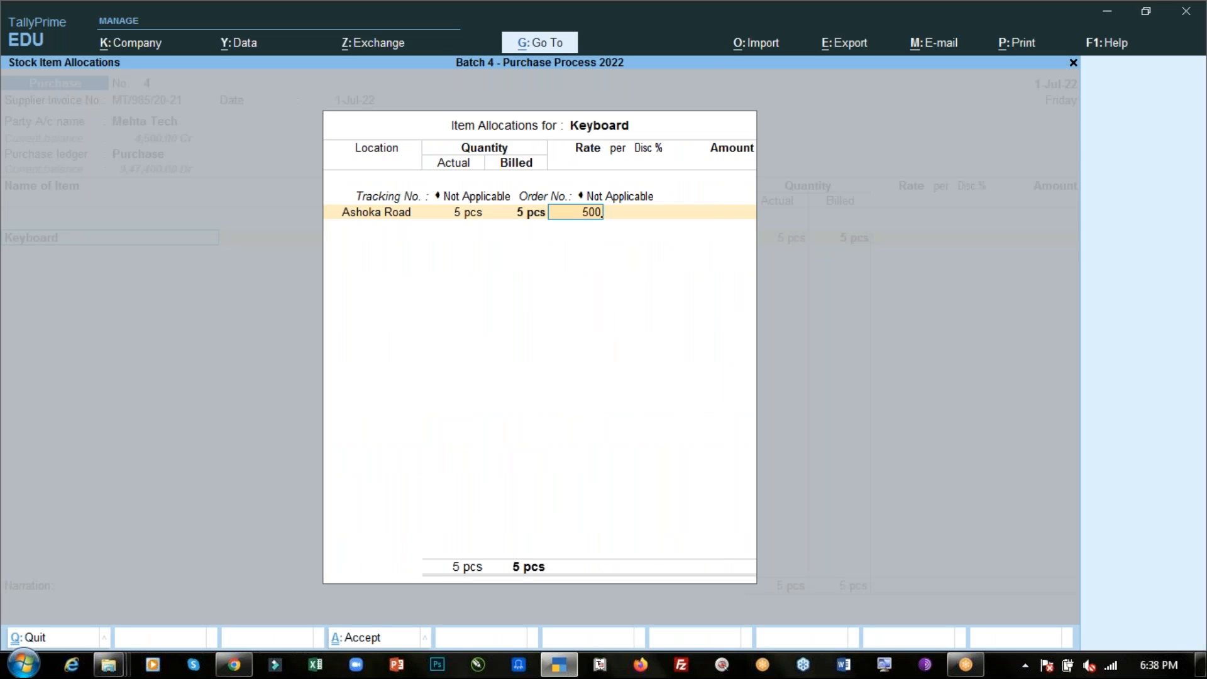
key(Return)
key(Return)
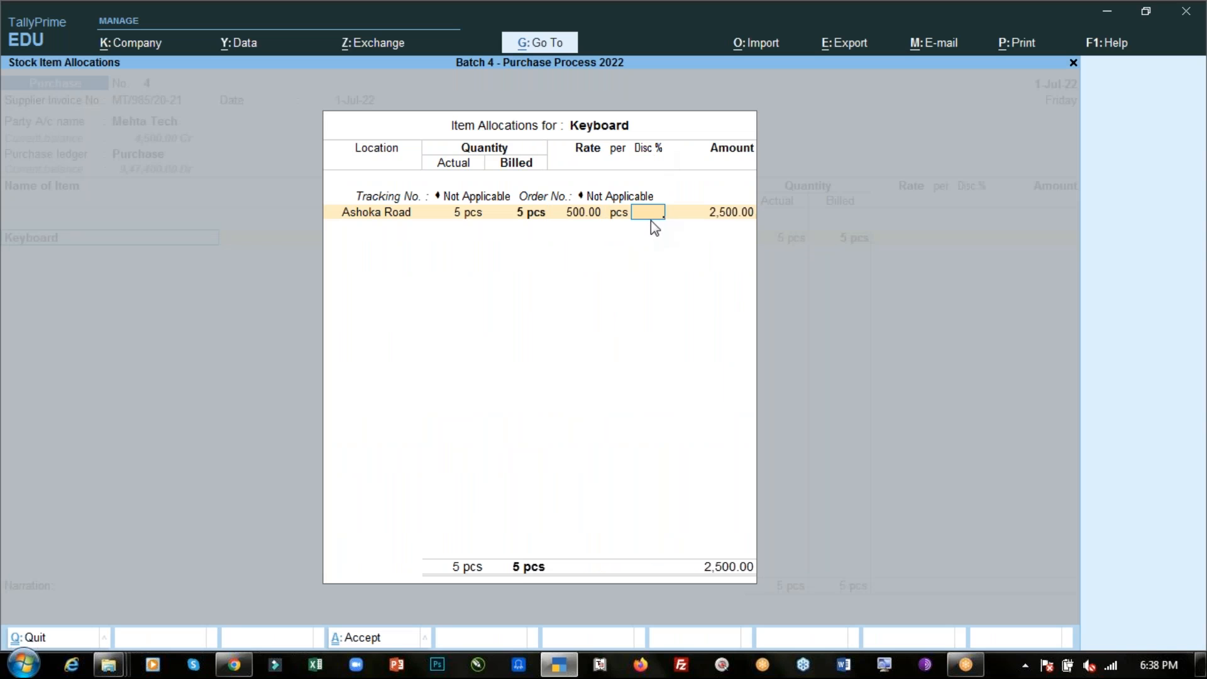
key(Return)
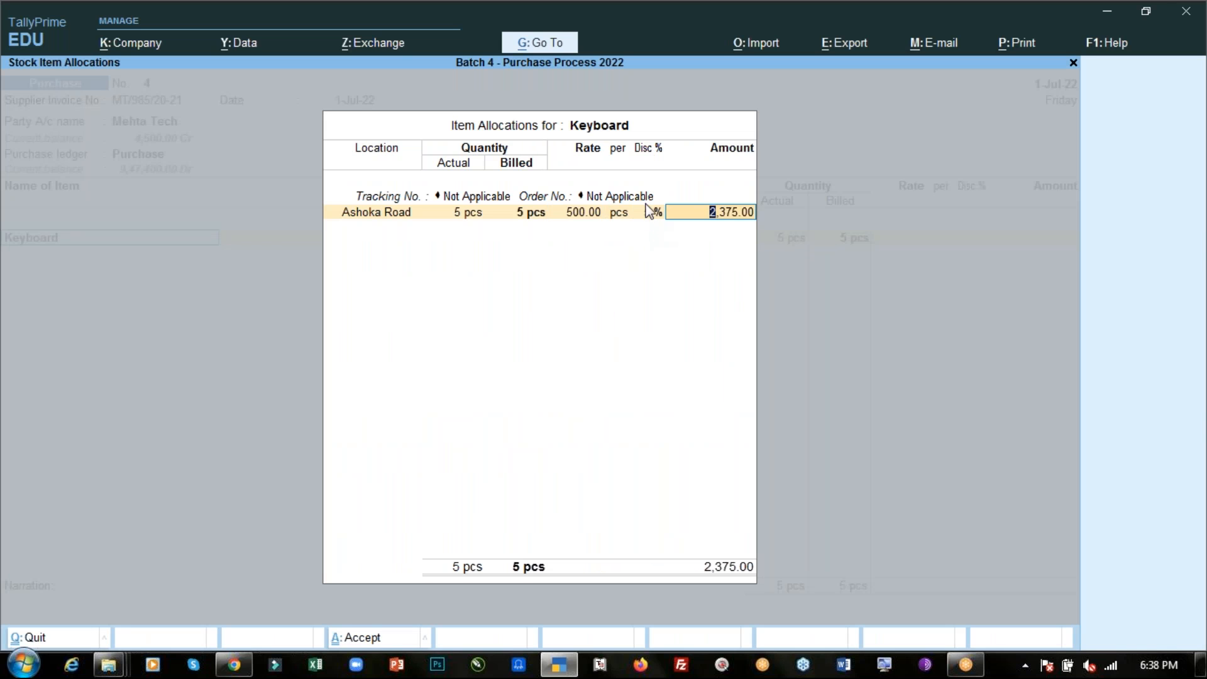
Step: Try discounts of 9%, 1% and 10% on the Keyboard line to compare their effect on the amount
key(BackSpace)
key(BackSpace)
text(9)
key(Return)
key(BackSpace)
text(1)
key(Return)
key(BackSpace)
text(10)
key(Return)
Step: Set the Keyboard discount back to 5% and accept the item allocation
key(BackSpace)
key(BackSpace)
text(5)
key(Return)
key(Return)
key(Return)
Step: Add Mouse to the voucher at location Ashoka Road, with actual and billed quantities of 8 pcs
text(Mo)
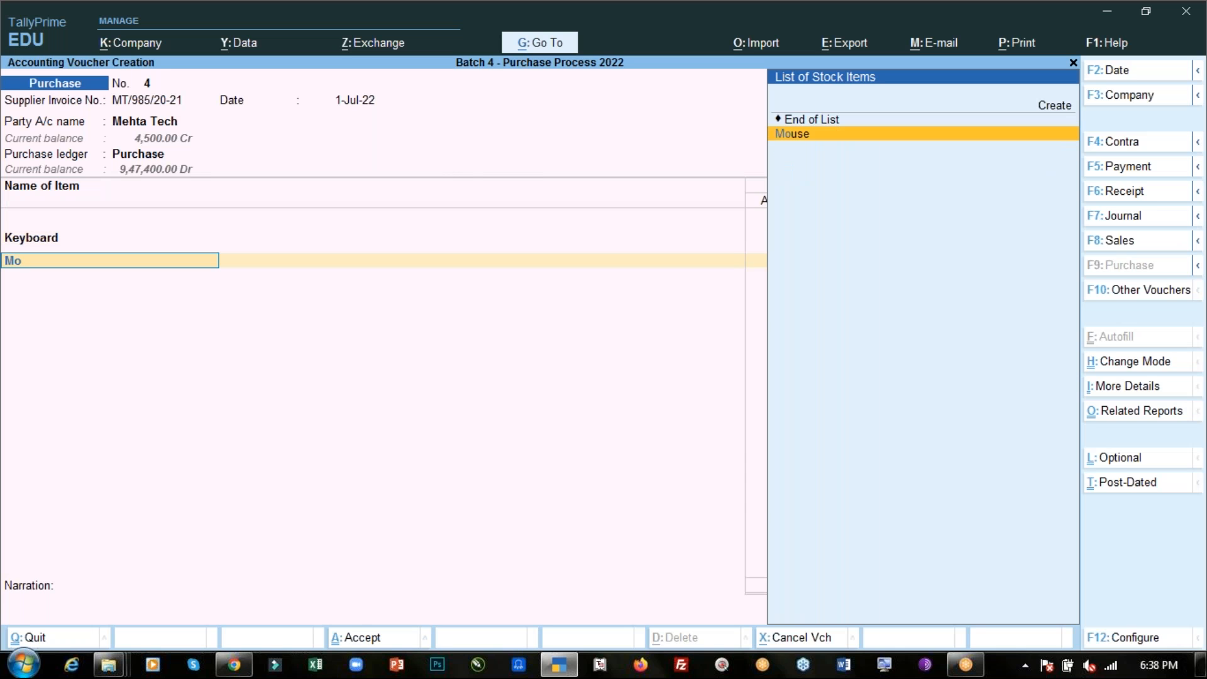
key(Return)
key(Return)
key(Return)
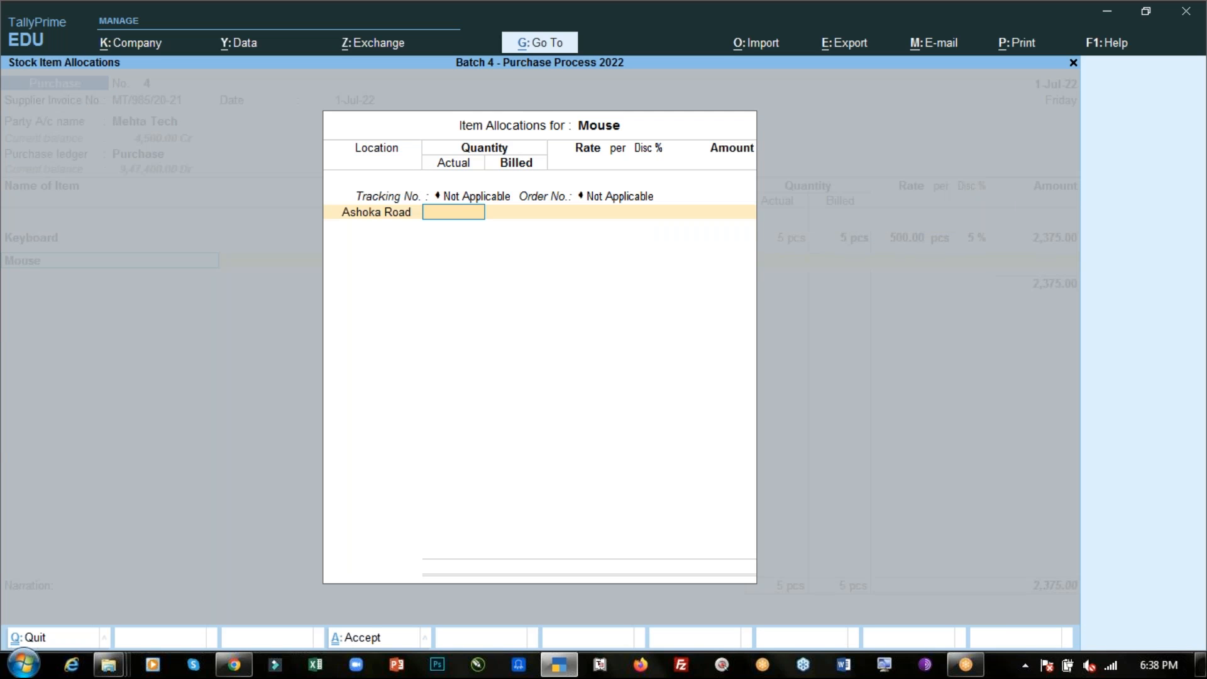
key(alt+Tab)
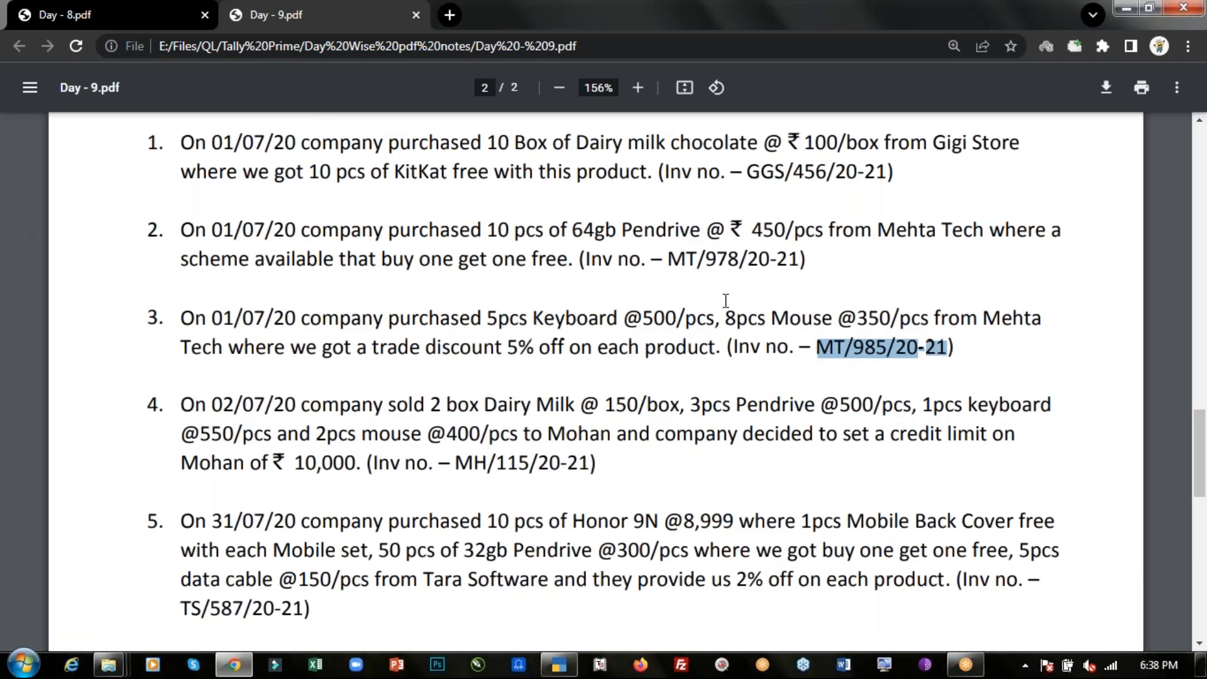
key(alt+Tab)
text(8)
key(Return)
key(Return)
Step: Set the Mouse rate to 350 per pcs with a 5% discount, and accept the item allocation
key(alt+Tab)
key(alt+Tab)
text(350)
key(Return)
key(Return)
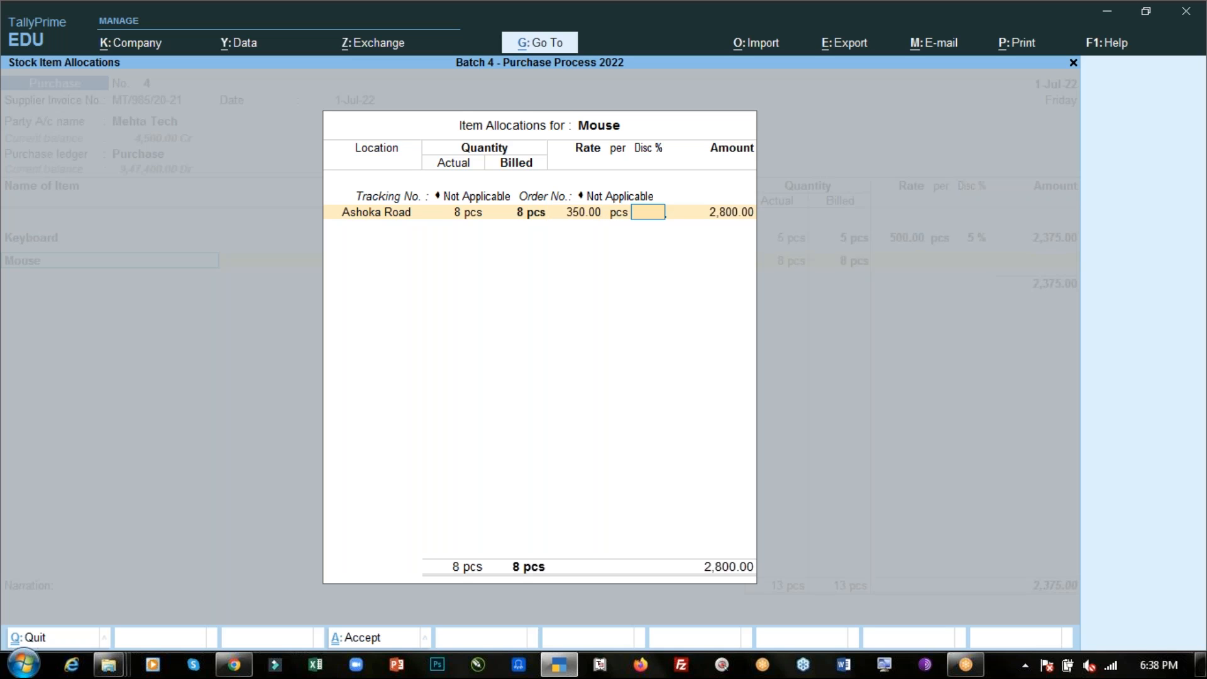
text(5)
key(Return)
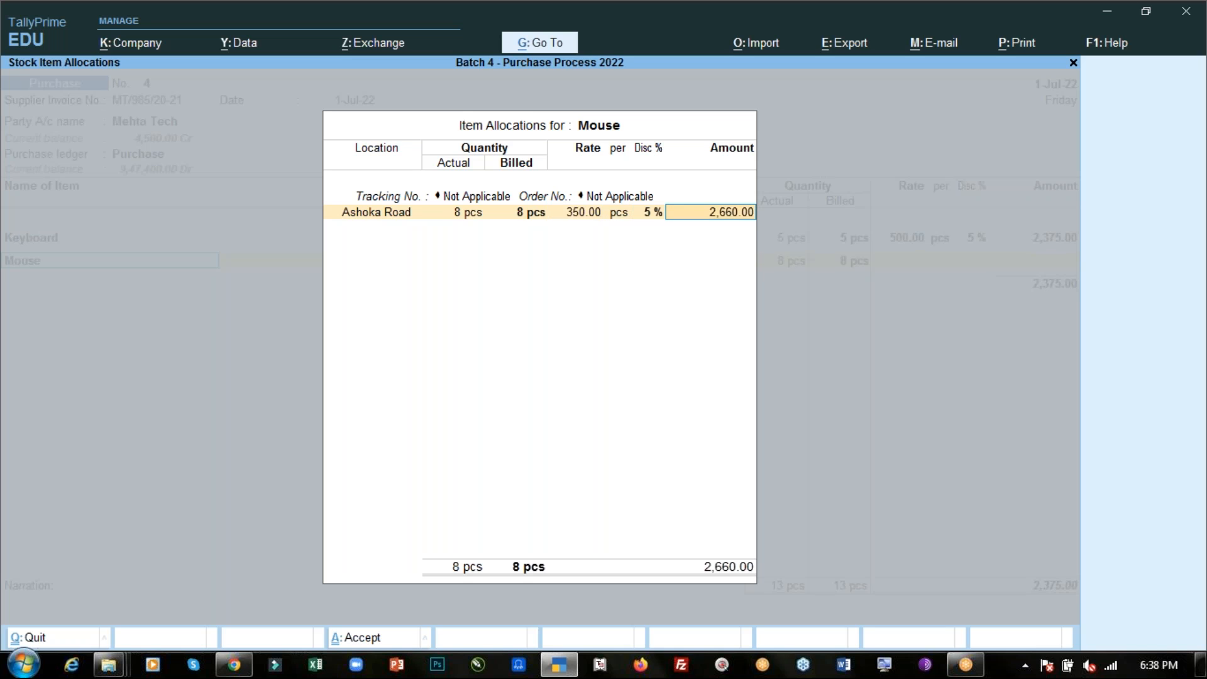
key(Return)
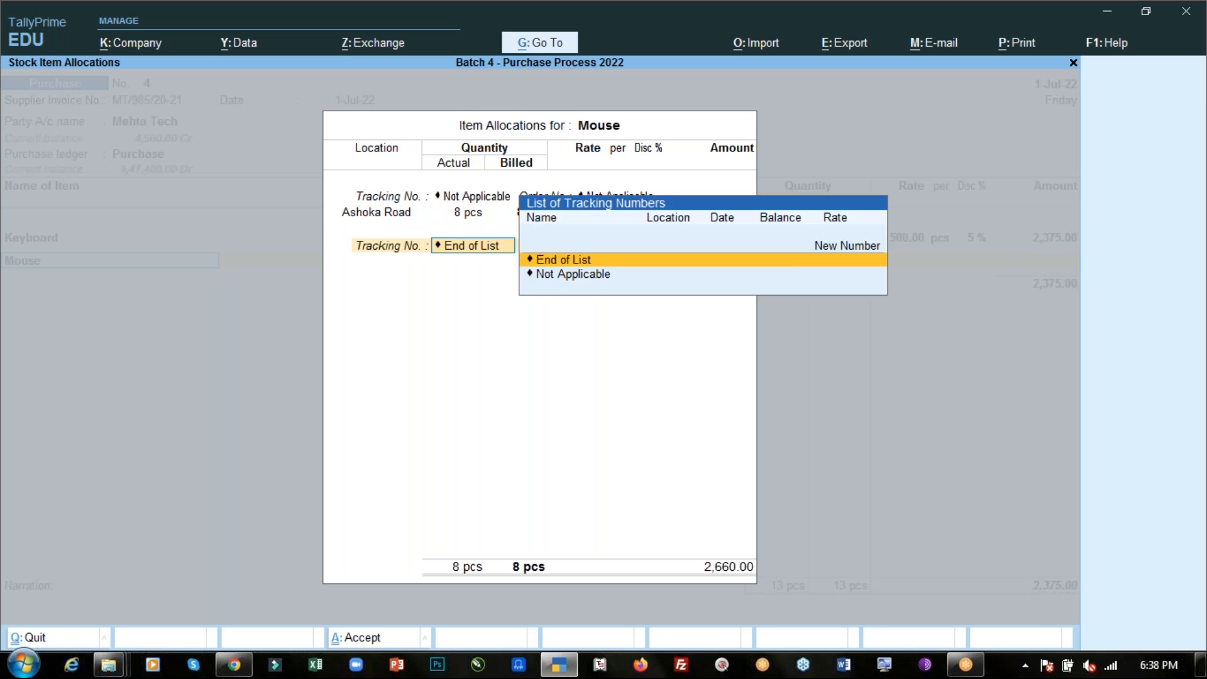
key(Return)
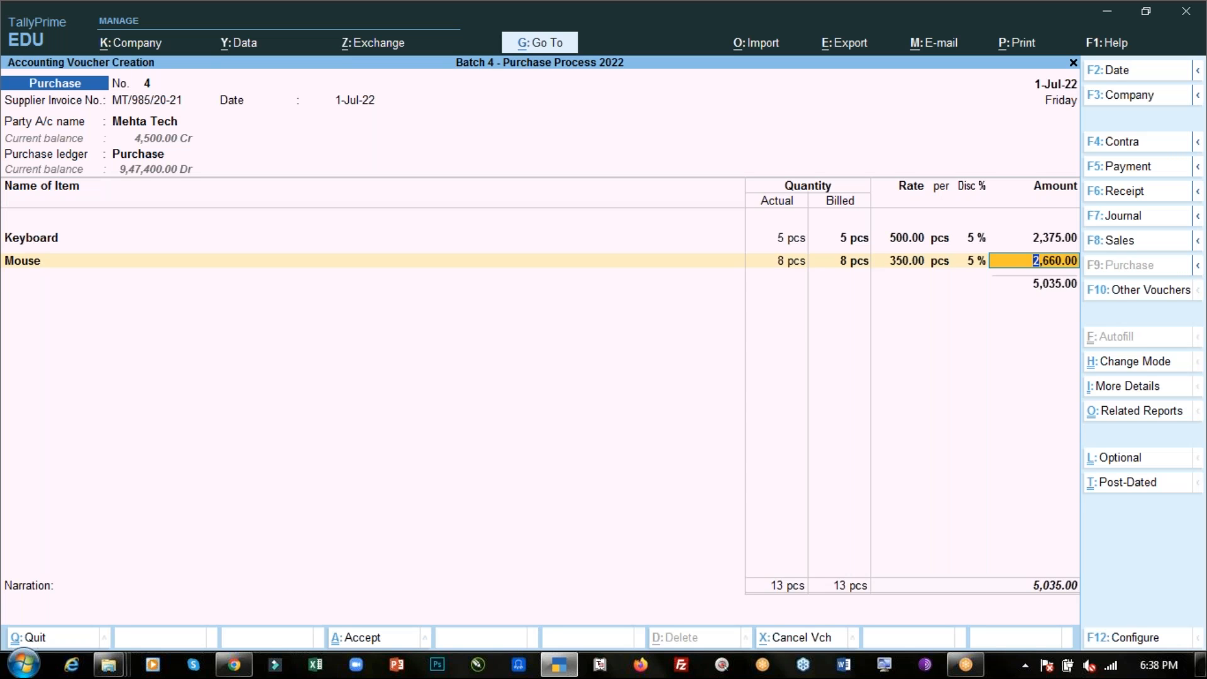
Step: End the item list, accept the bill-wise details as New Ref, leave the narration blank, and save the purchase voucher
key(Return)
key(Return)
key(Return)
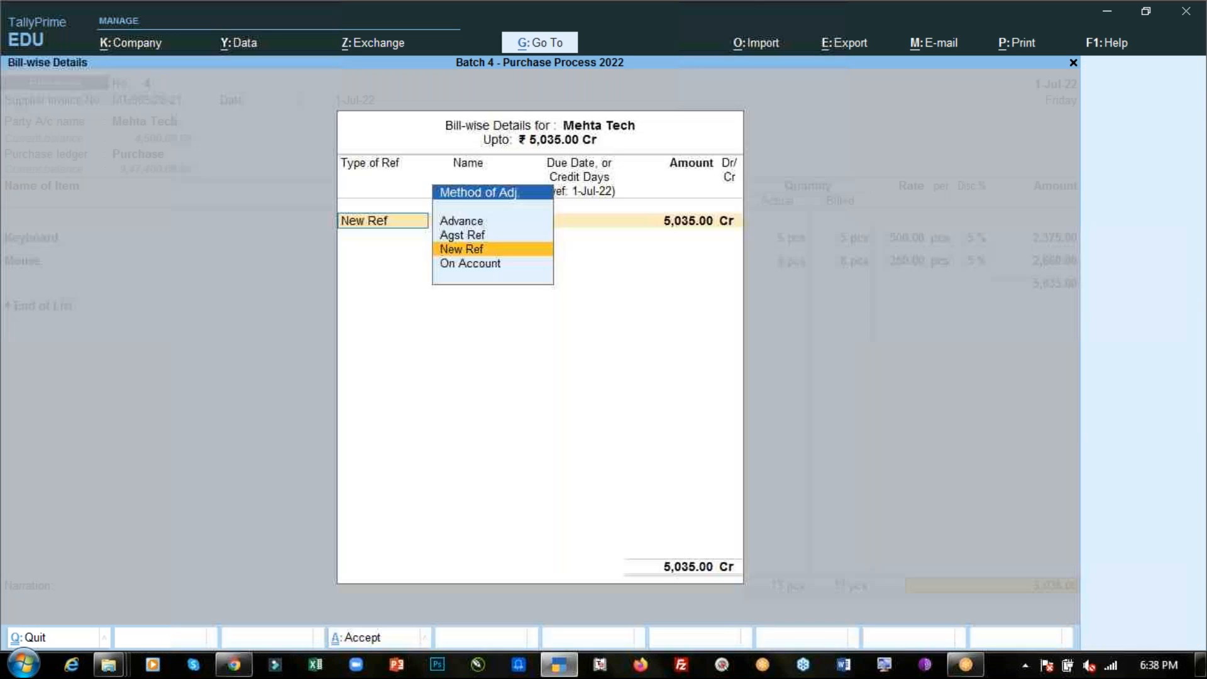
key(Return)
key(Return)
key(Return)
key(Return)
key(Return)
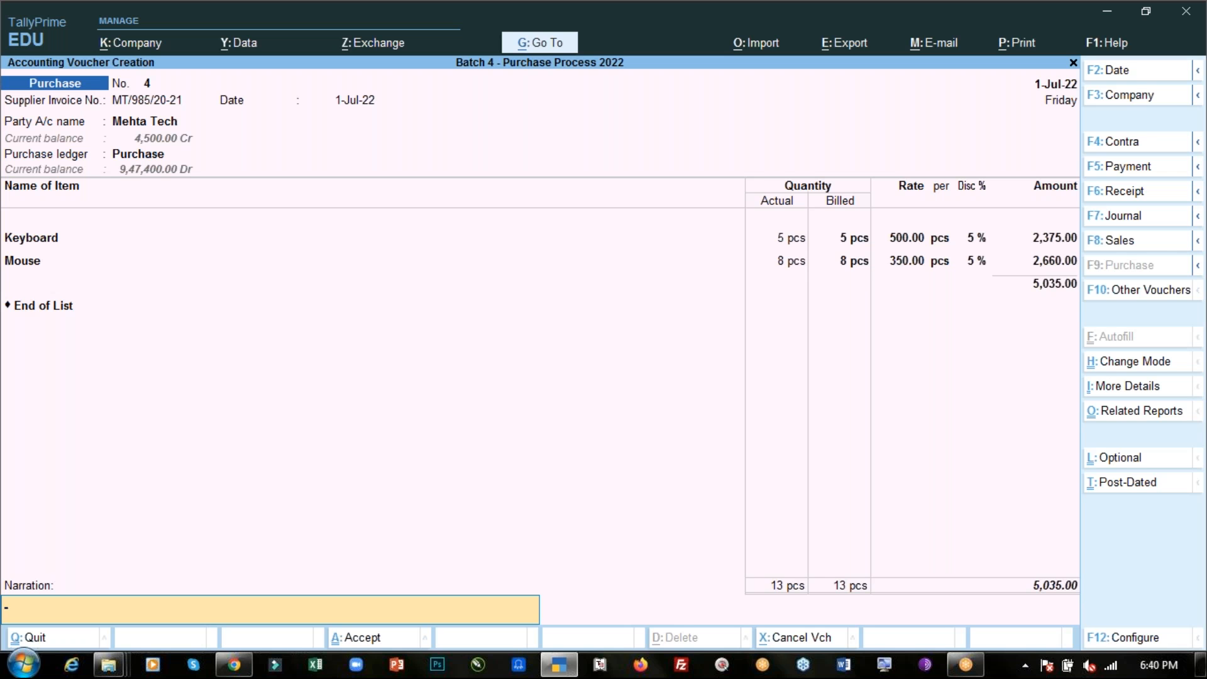
key(ctrl+a)
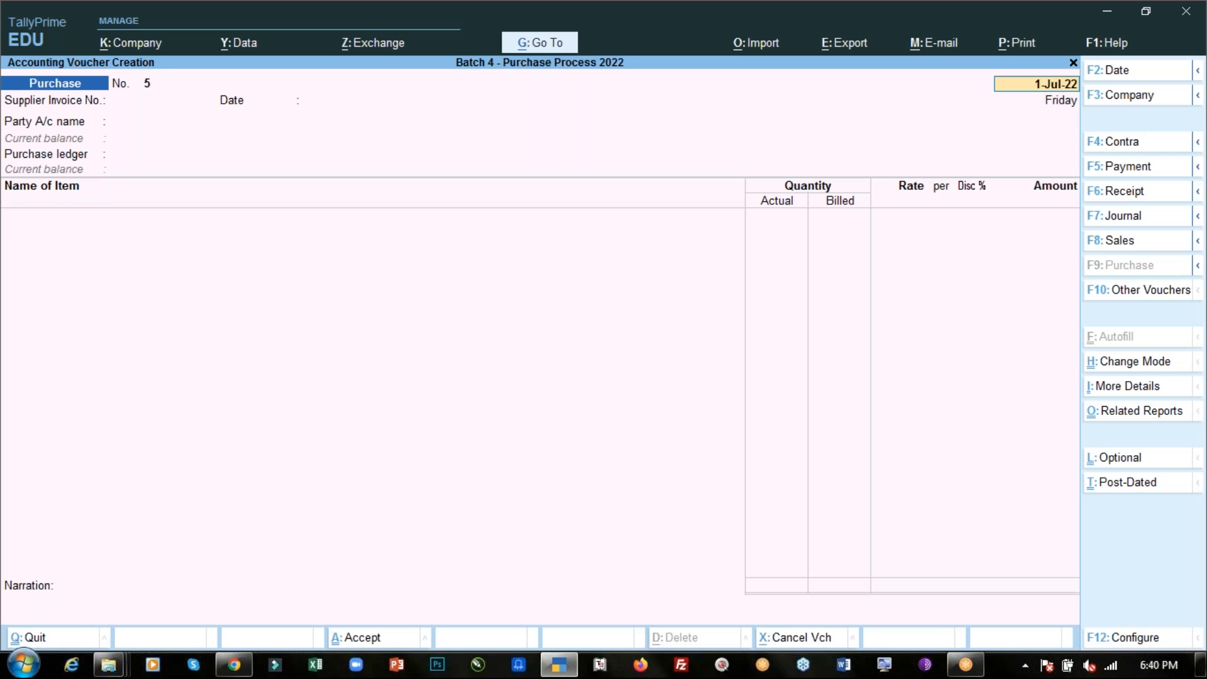
Step: Switch to the Day - 9.pdf notes in Chrome and read exercise 4 on the 02/07/20 sale and the customer's credit limit
key(alt+Tab)
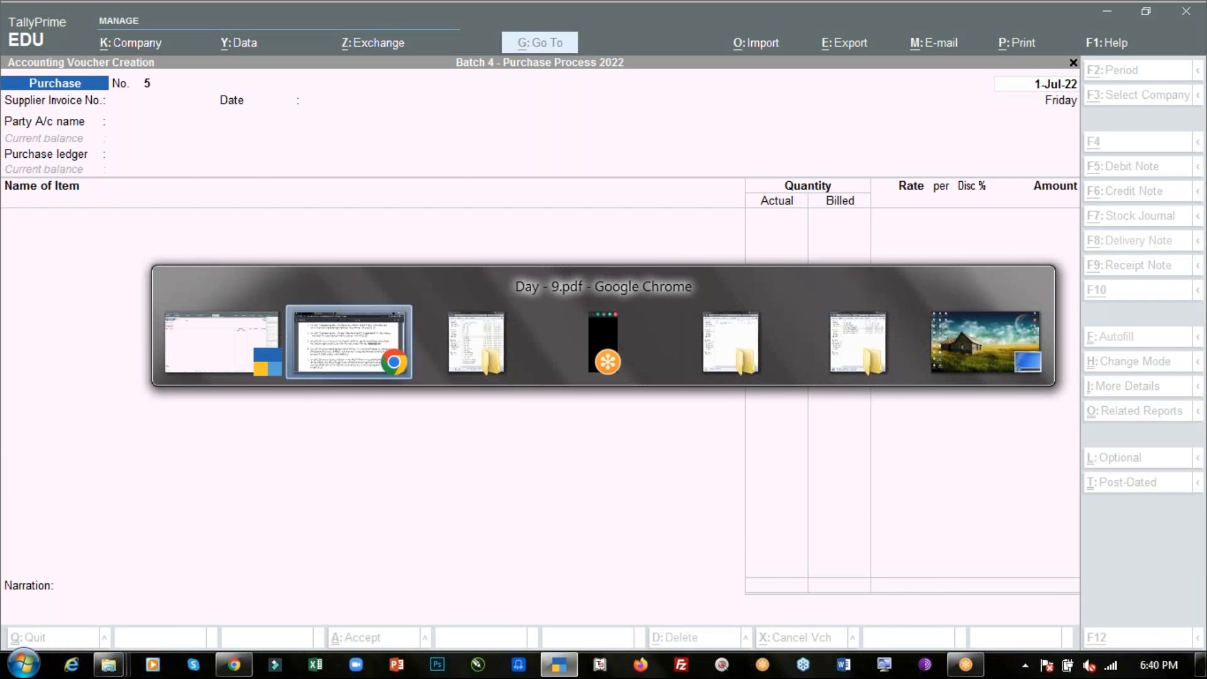
scroll(632, 347, up, 20)
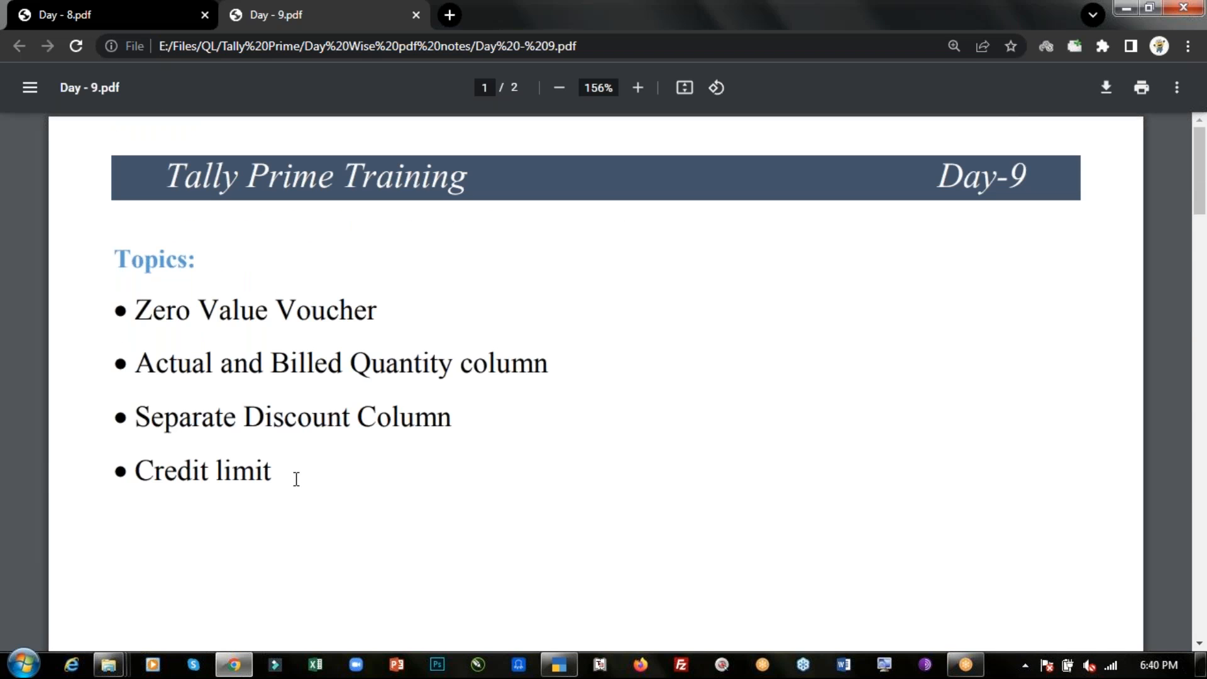
scroll(296, 479, down, 15)
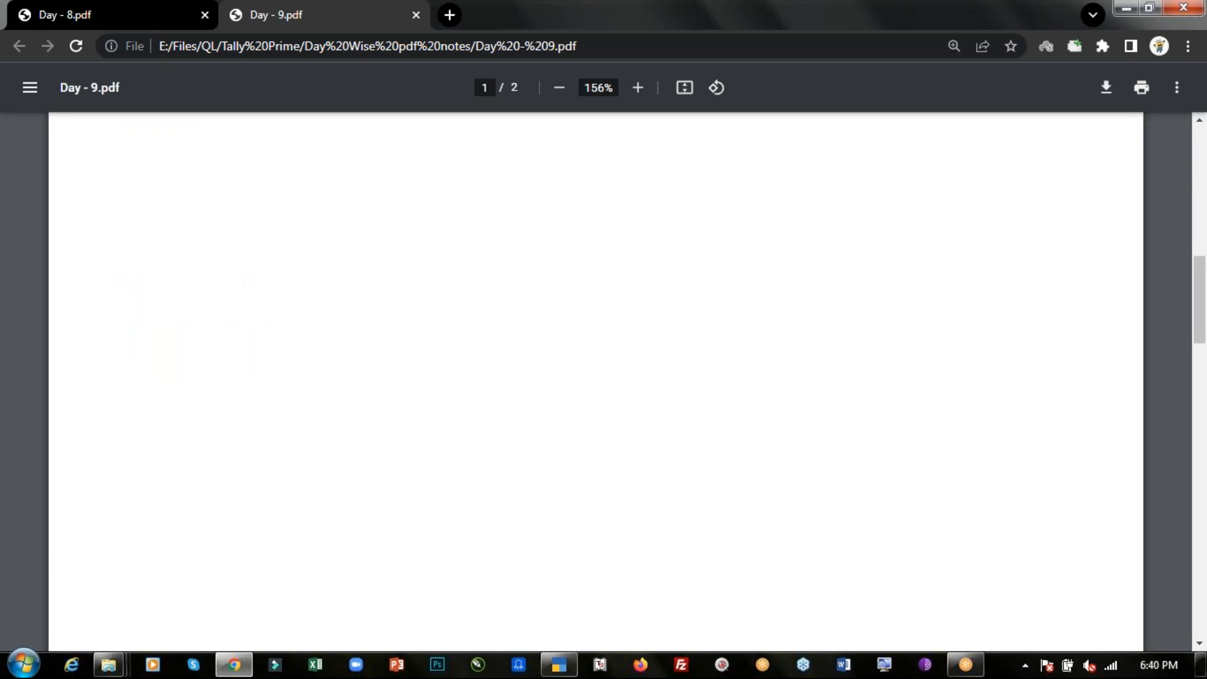
scroll(595, 377, down, 3)
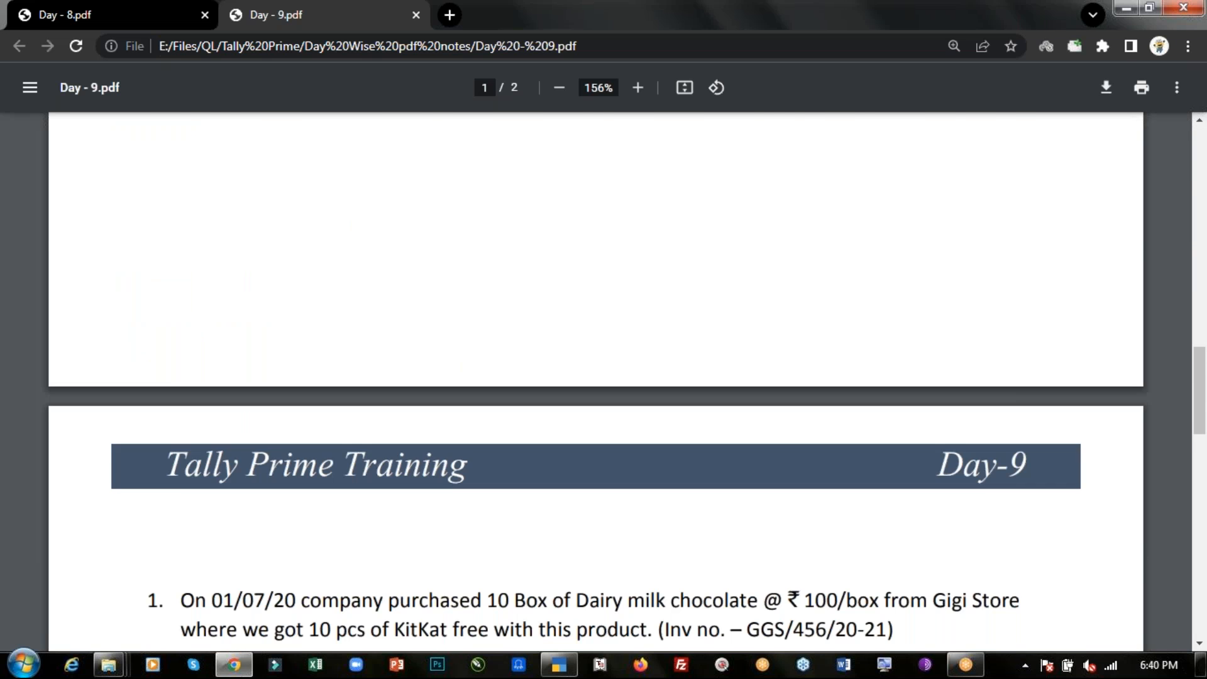
scroll(595, 377, down, 10)
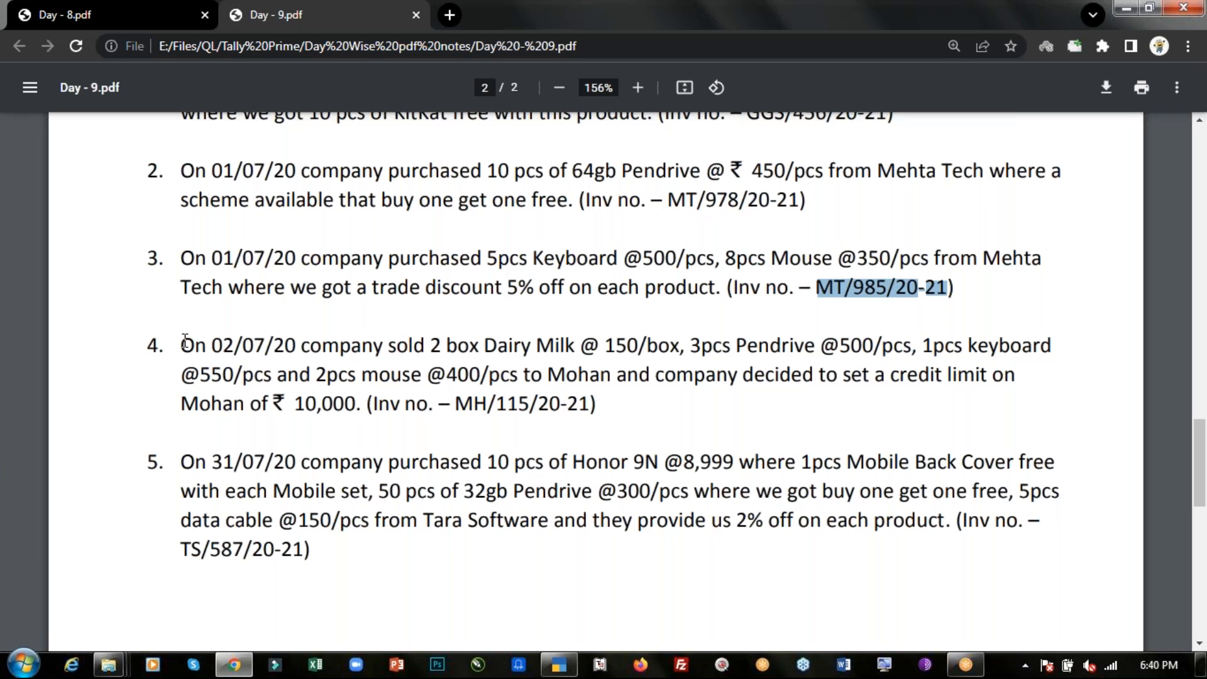
drag(191, 340, 670, 347)
drag(765, 345, 802, 381)
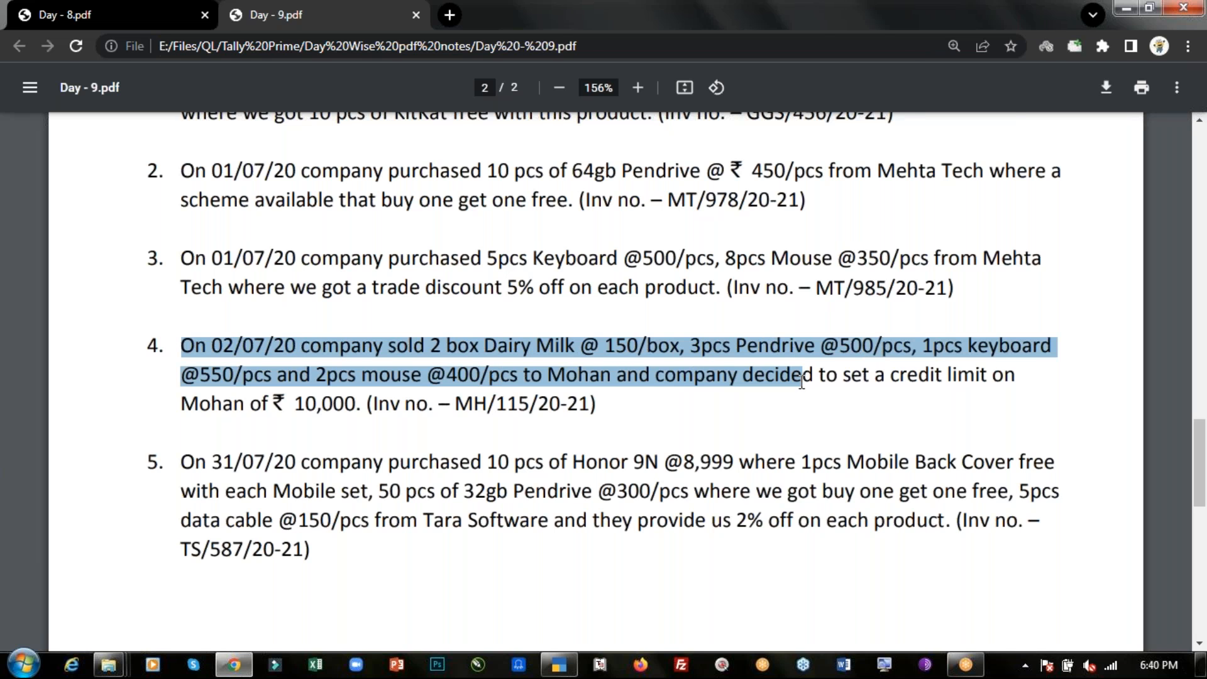
drag(802, 382, 360, 401)
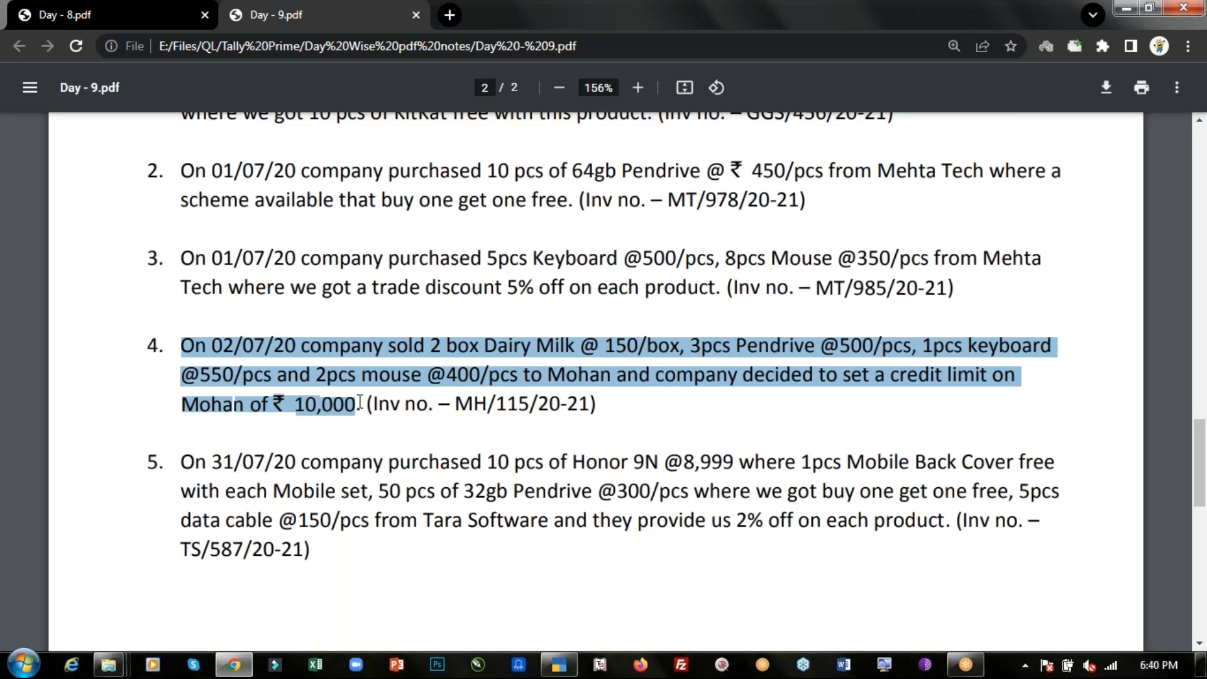
Step: Return to TallyPrime, quit the purchase voucher, and start a ledger with the exercise 4 customer's name under Sundry Debtors
key(alt+Tab)
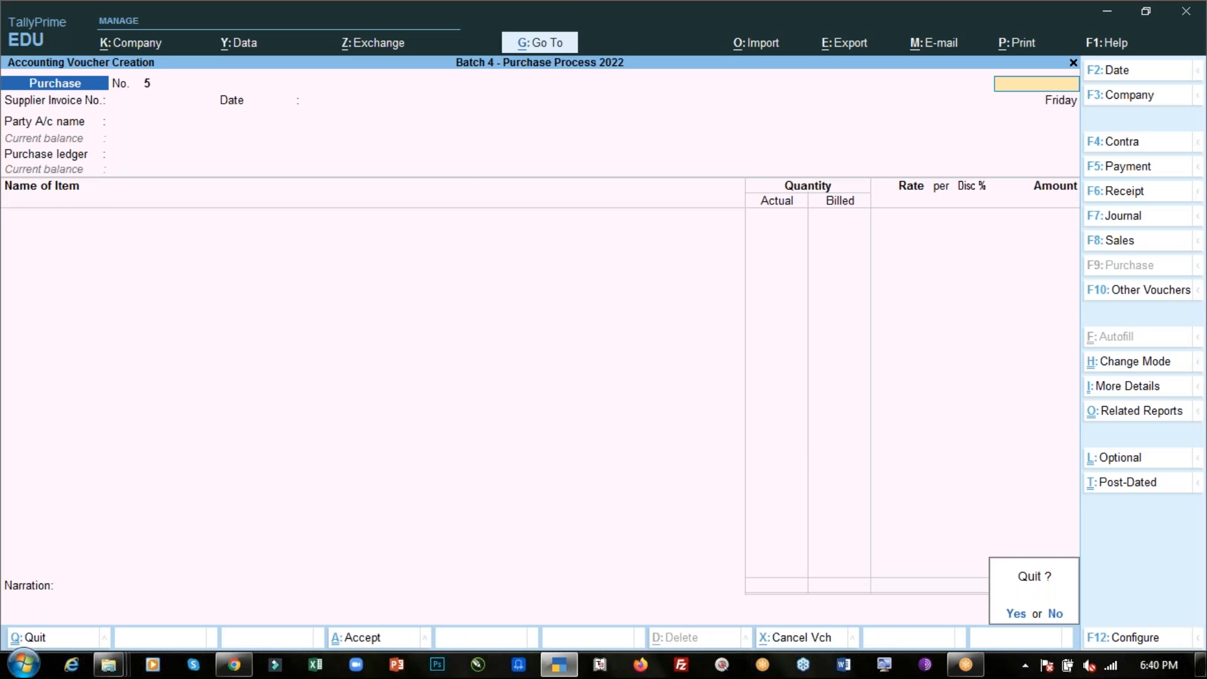
key(y)
key(Up)
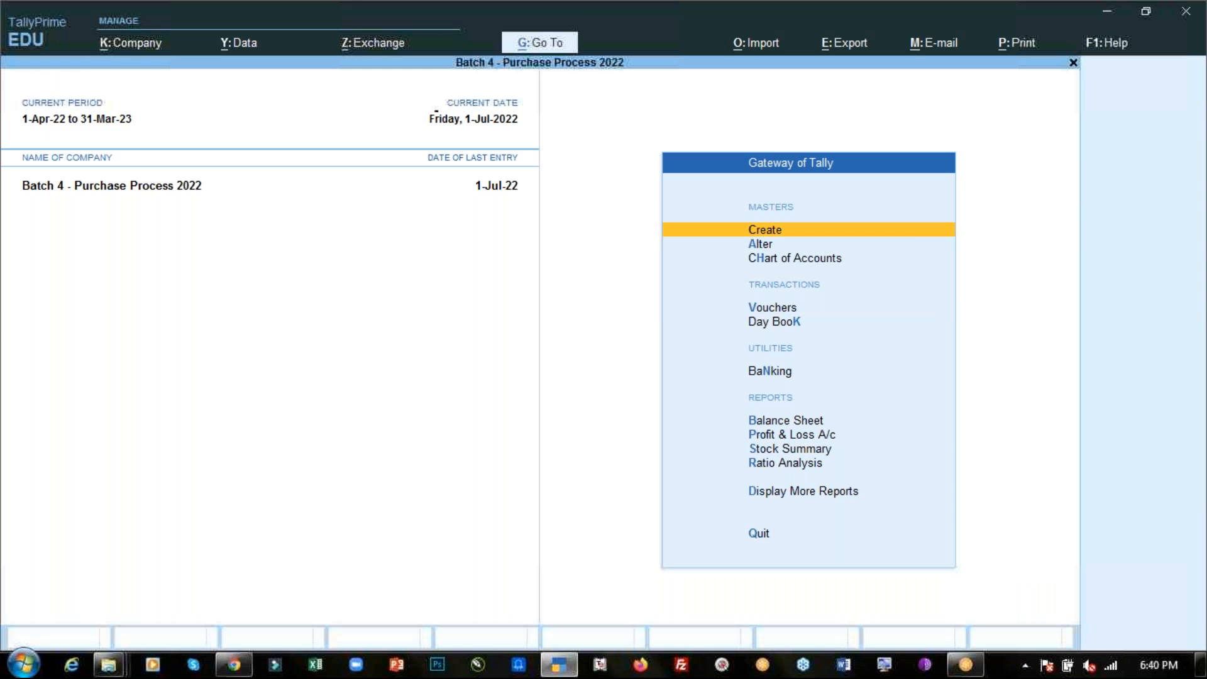
key(Return)
text(h)
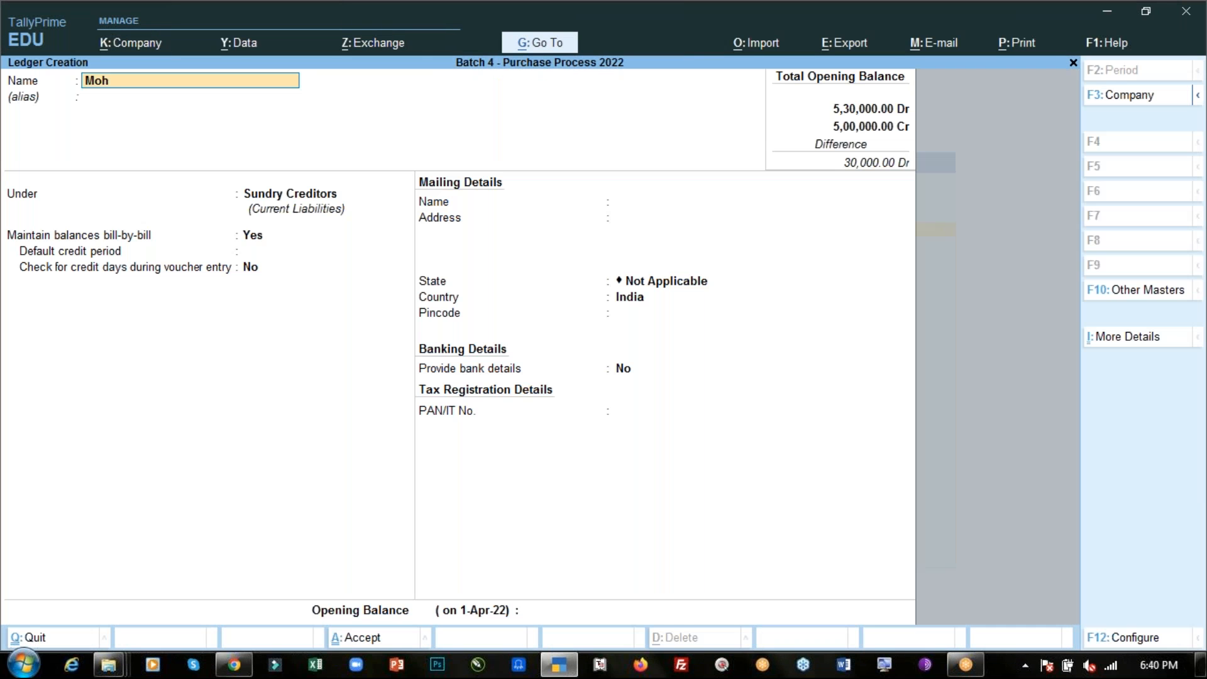
text(an)
key(Return)
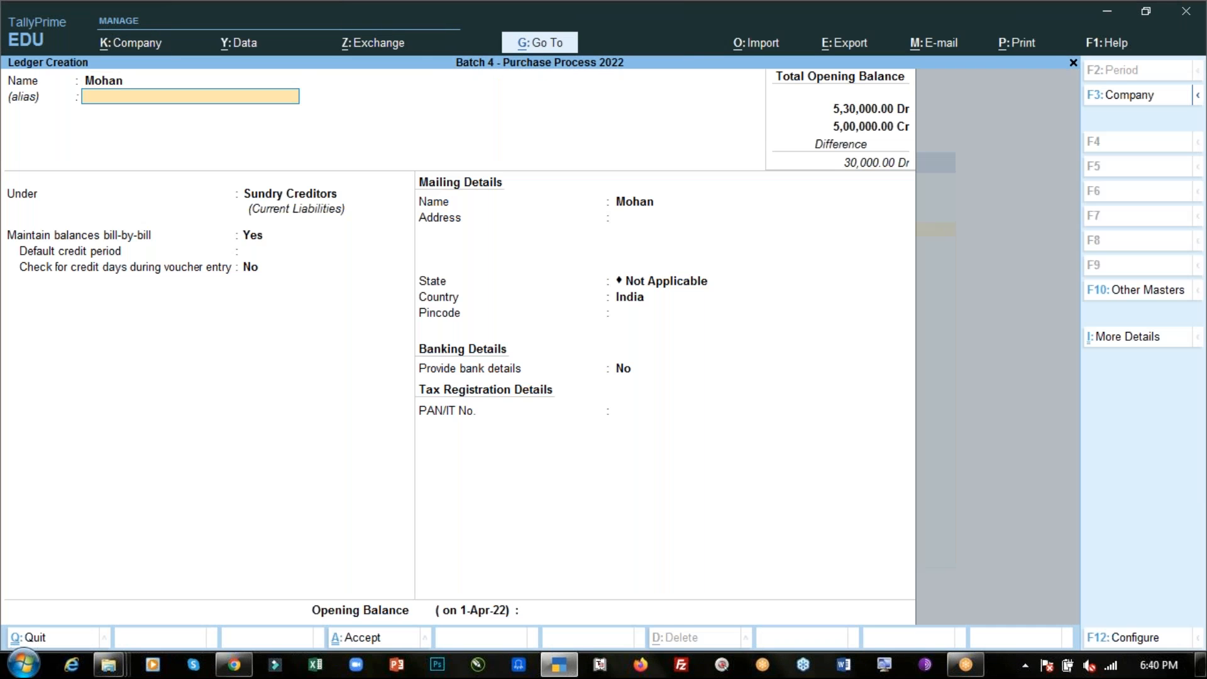
key(Return)
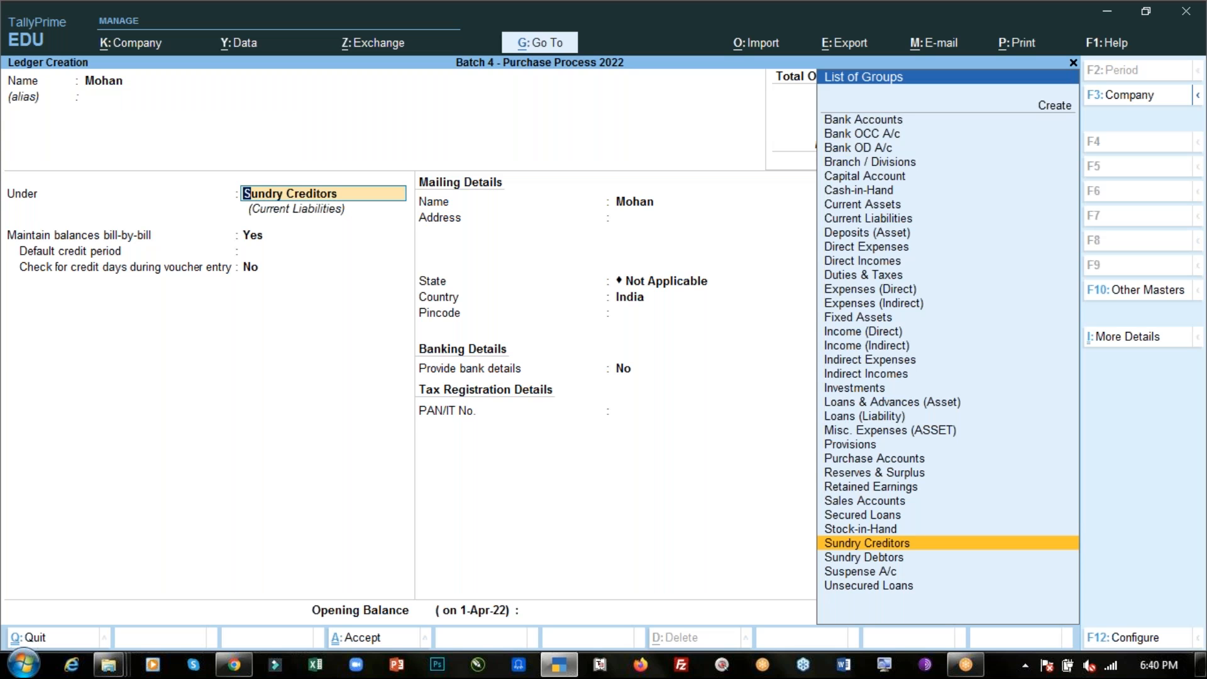
key(Down)
key(Return)
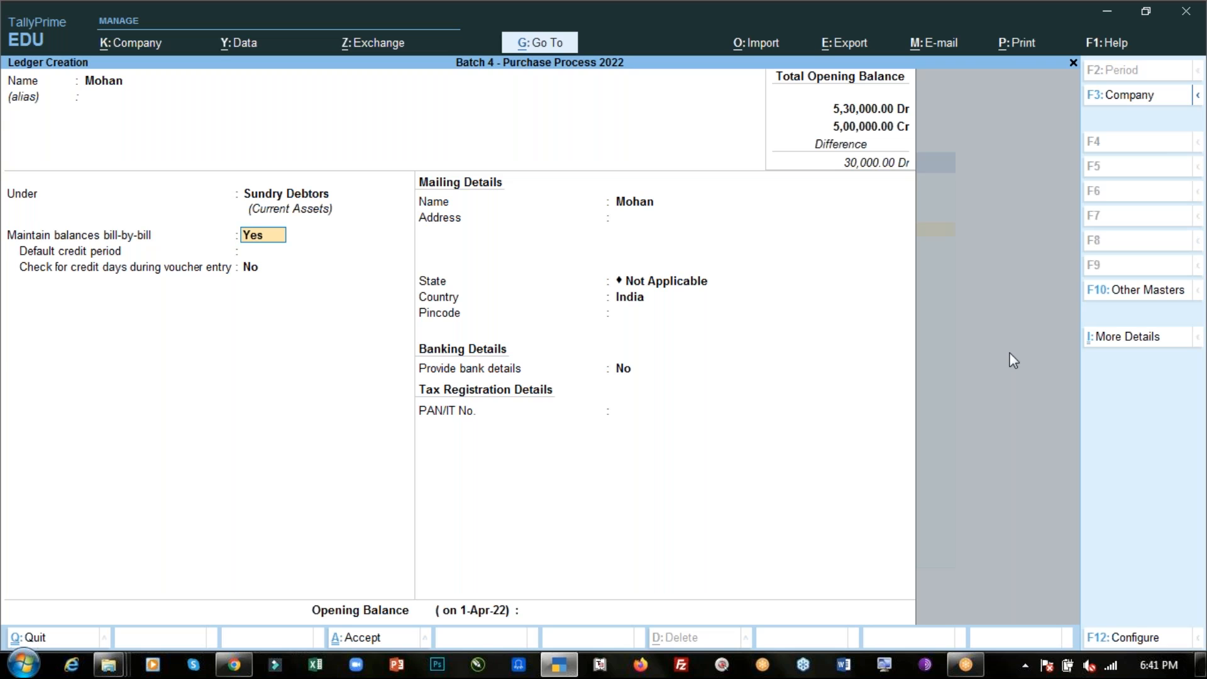
Step: Add a credit limit of 10000 to the customer ledger, leaving the override using post-dated transactions at No
key(ctrl+i)
key(Down)
key(Down)
key(Down)
key(Down)
key(Down)
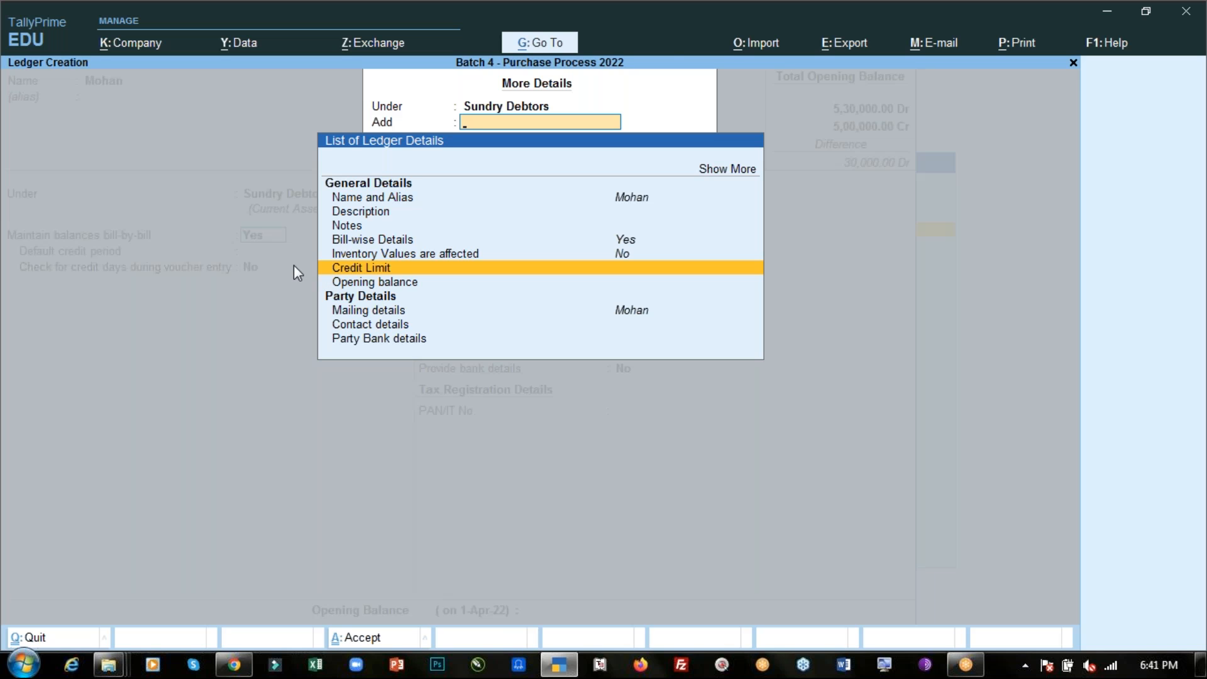
key(Return)
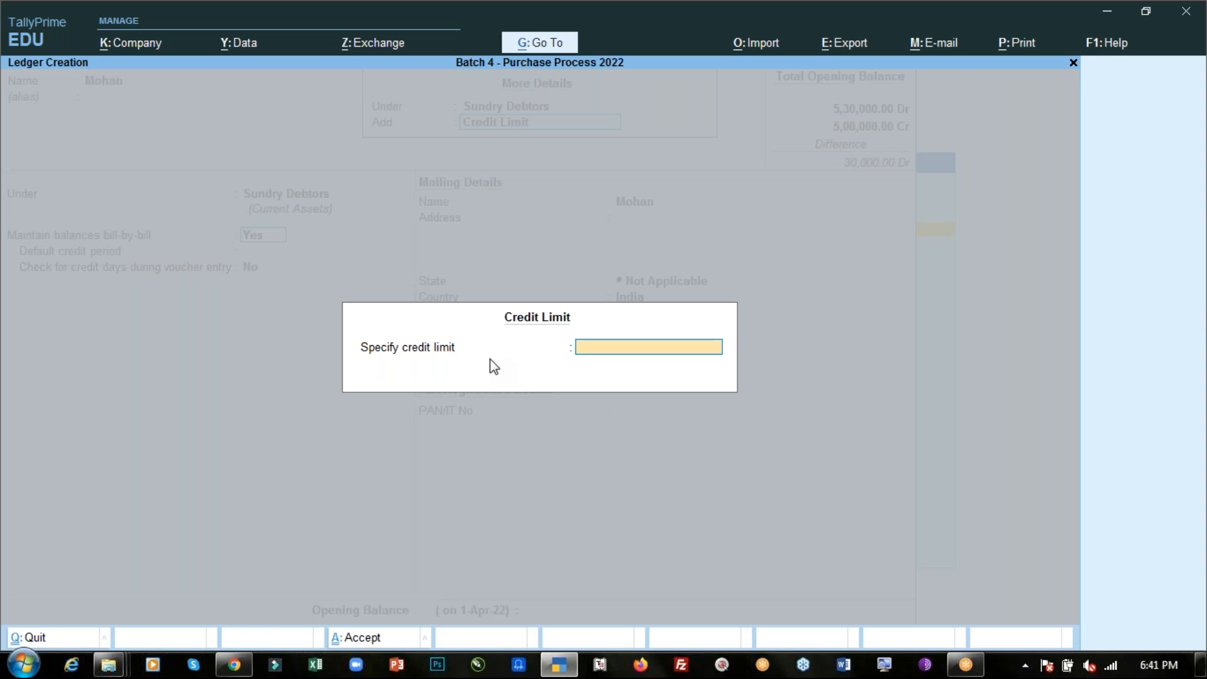
text(10000)
key(Return)
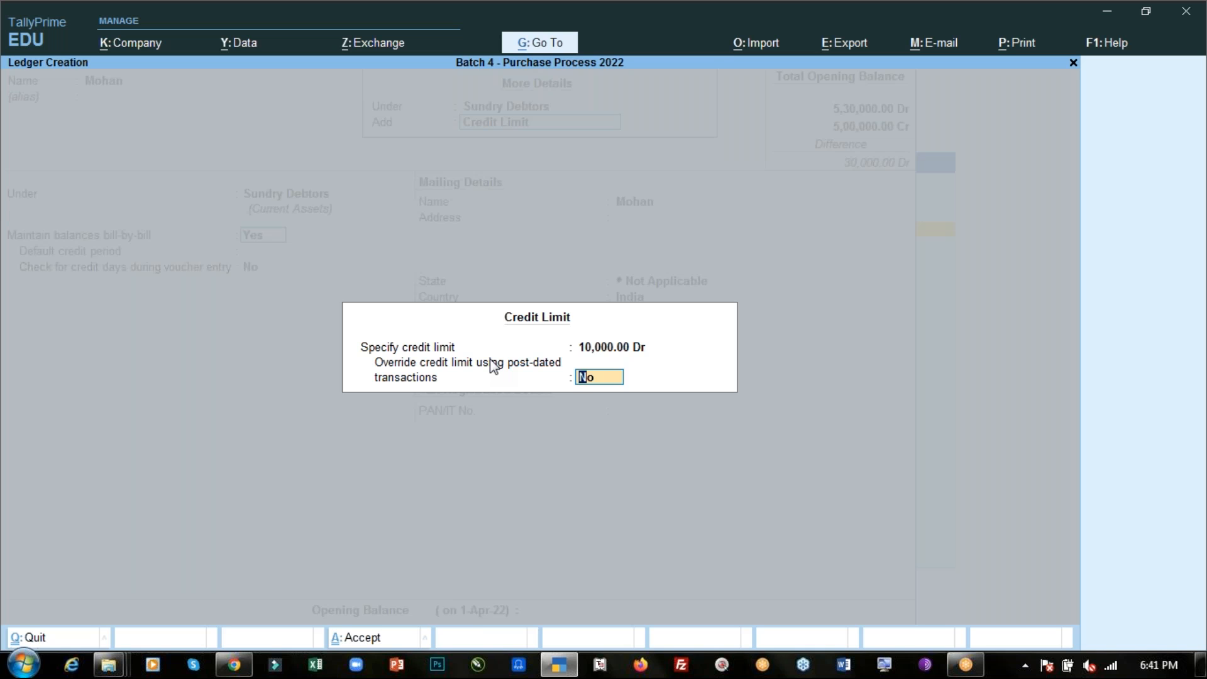
key(ctrl+a)
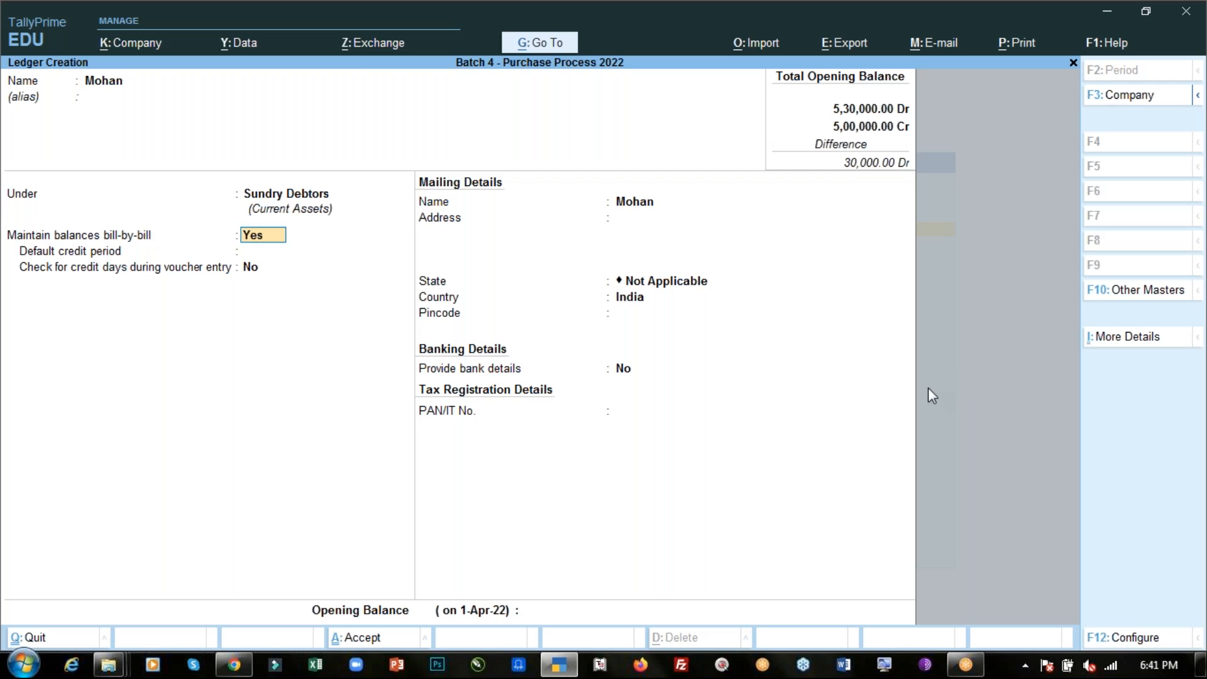
Step: Review the Credit Limit entry in the customer ledger's additional details and accept it as is
key(ctrl+i)
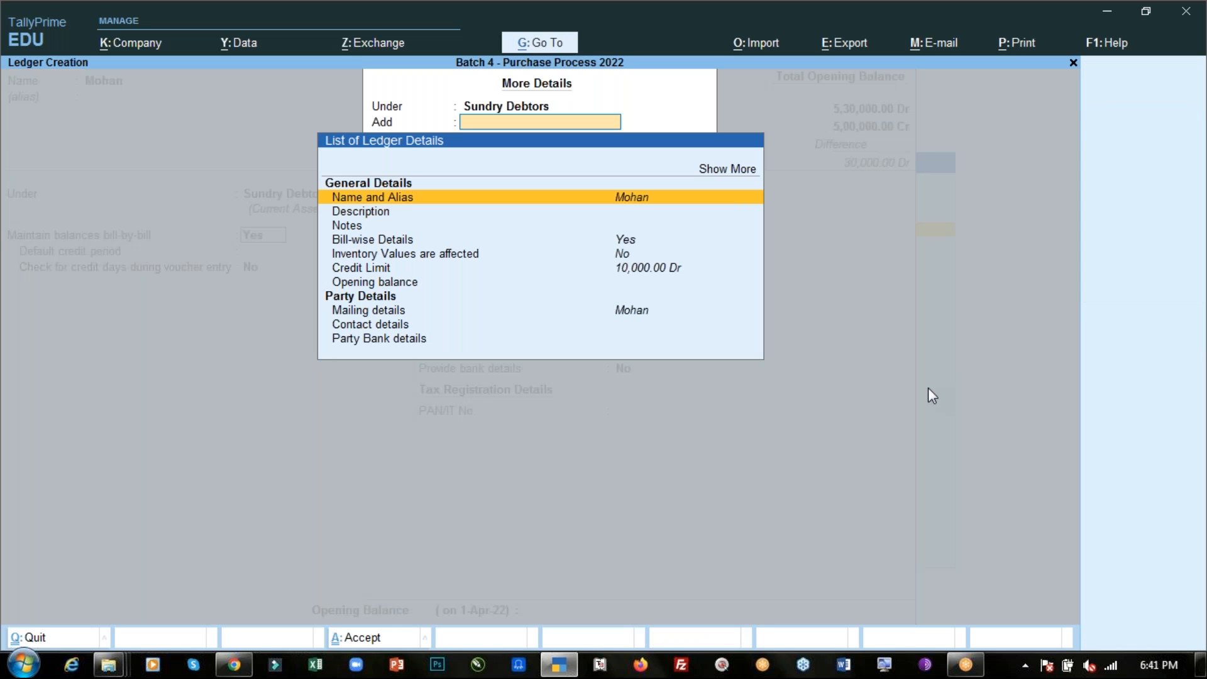
key(Down)
key(Down)
key(Down)
key(Down)
key(Down)
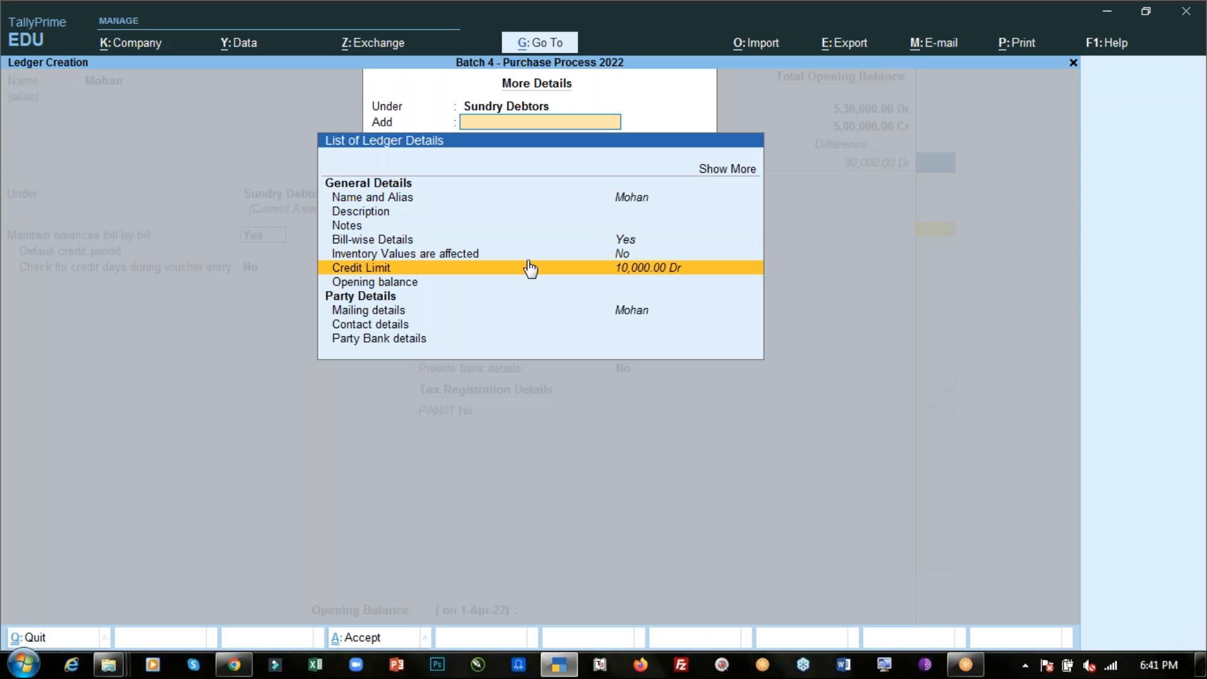
key(Return)
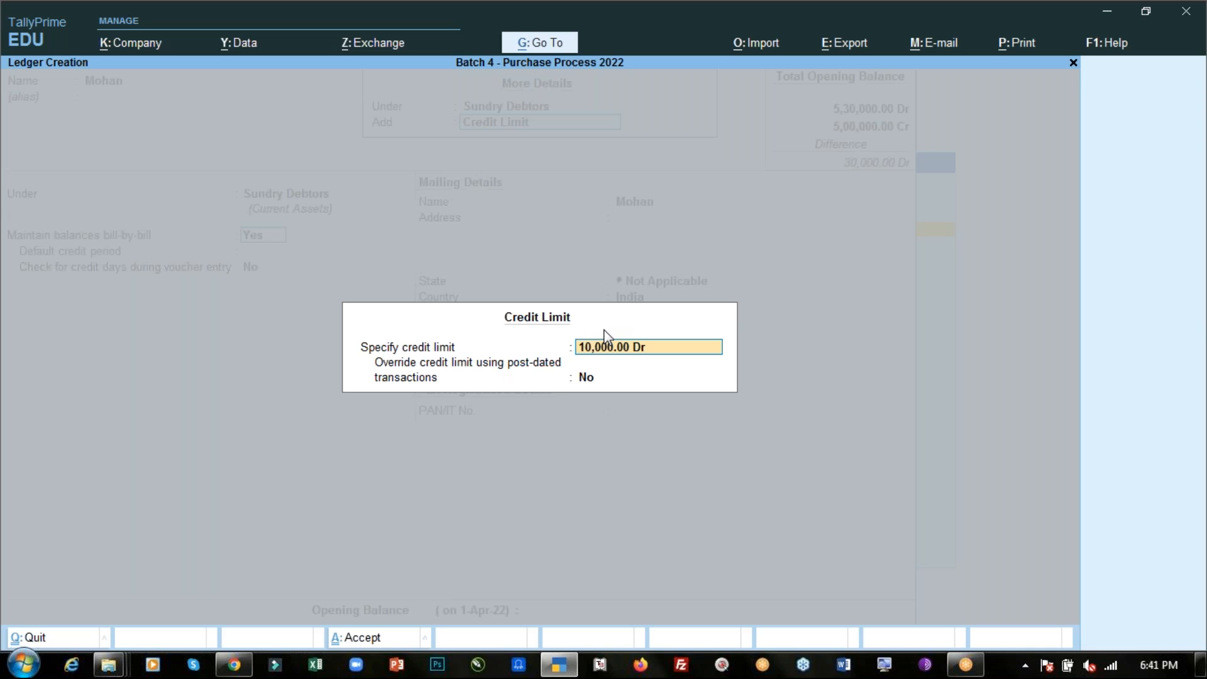
key(ctrl)
key(ctrl+a)
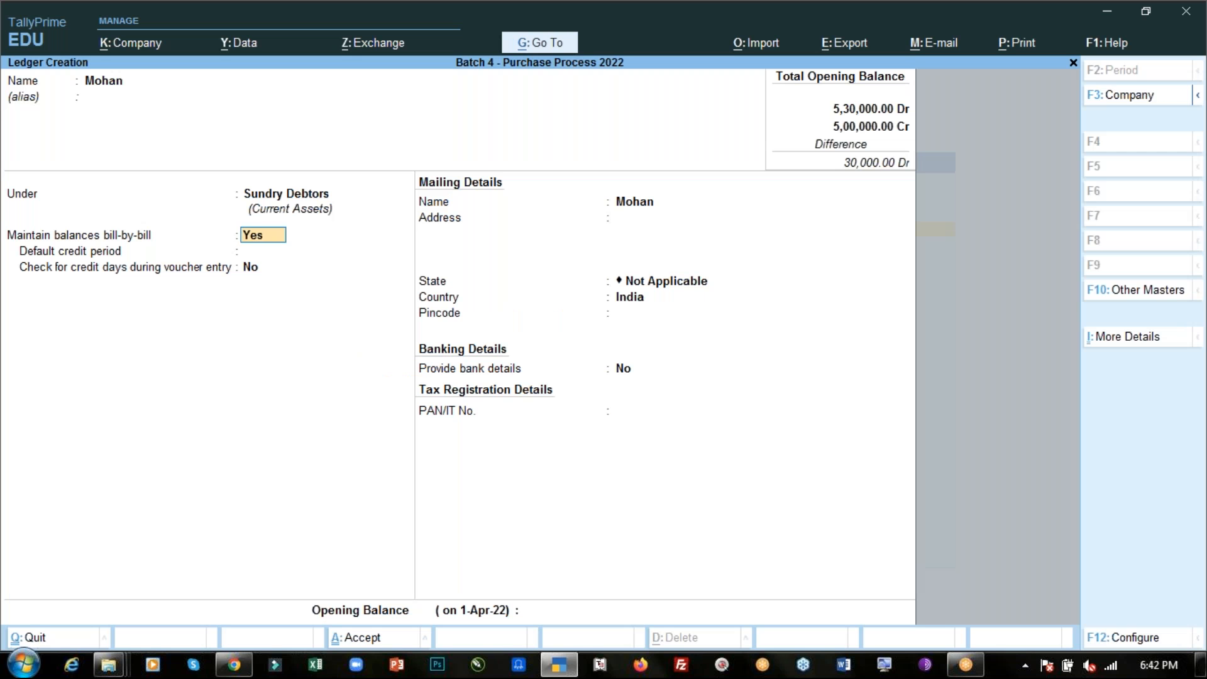
Step: Save the customer ledger, return to the Gateway of Tally, and open a new Sales voucher
key(ctrl+a)
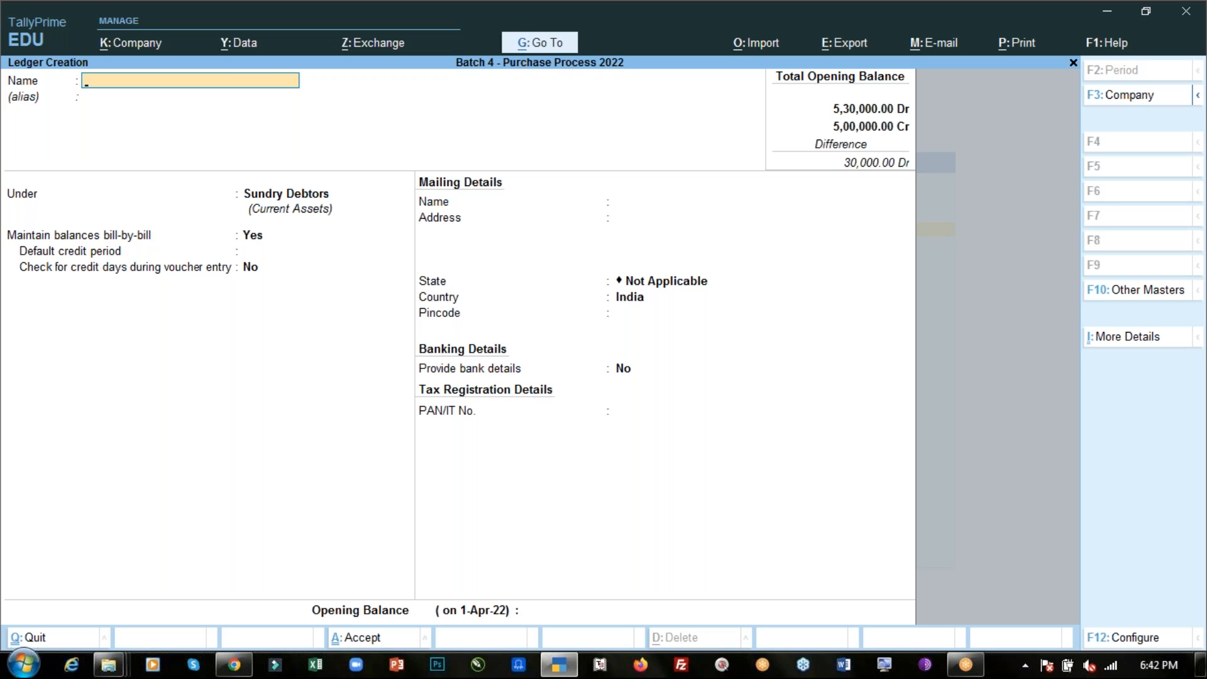
key(Escape)
key(Escape)
key(Down)
key(Down)
key(Down)
key(Return)
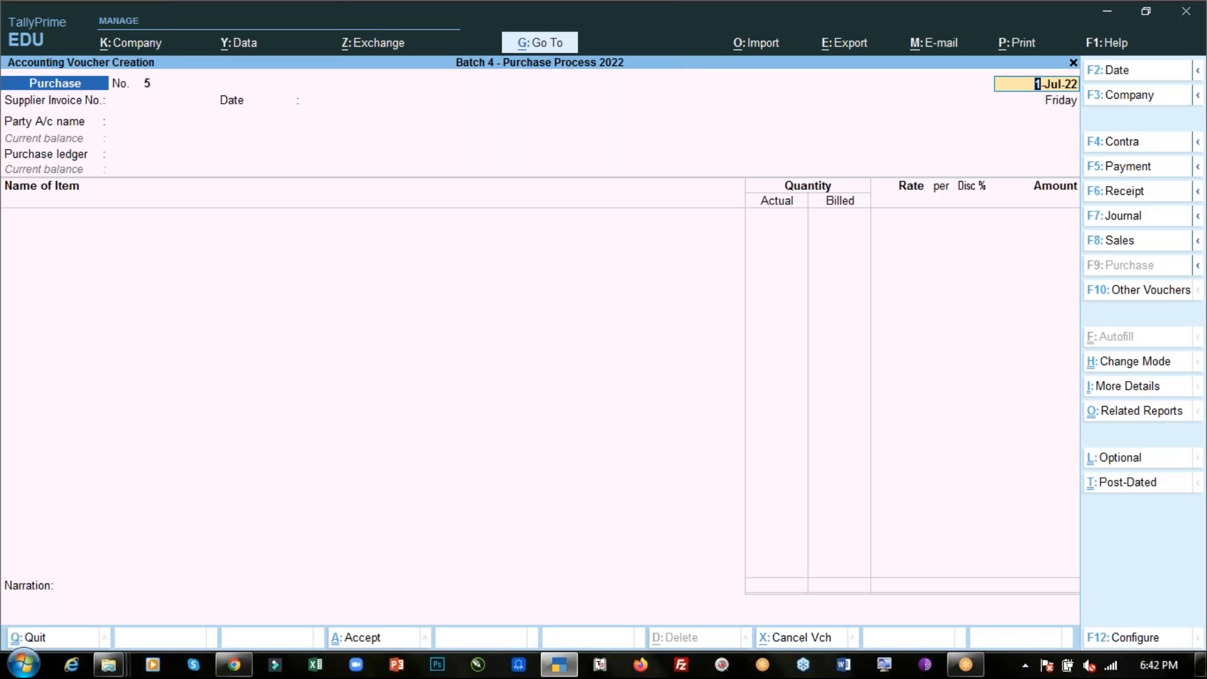
key(F8)
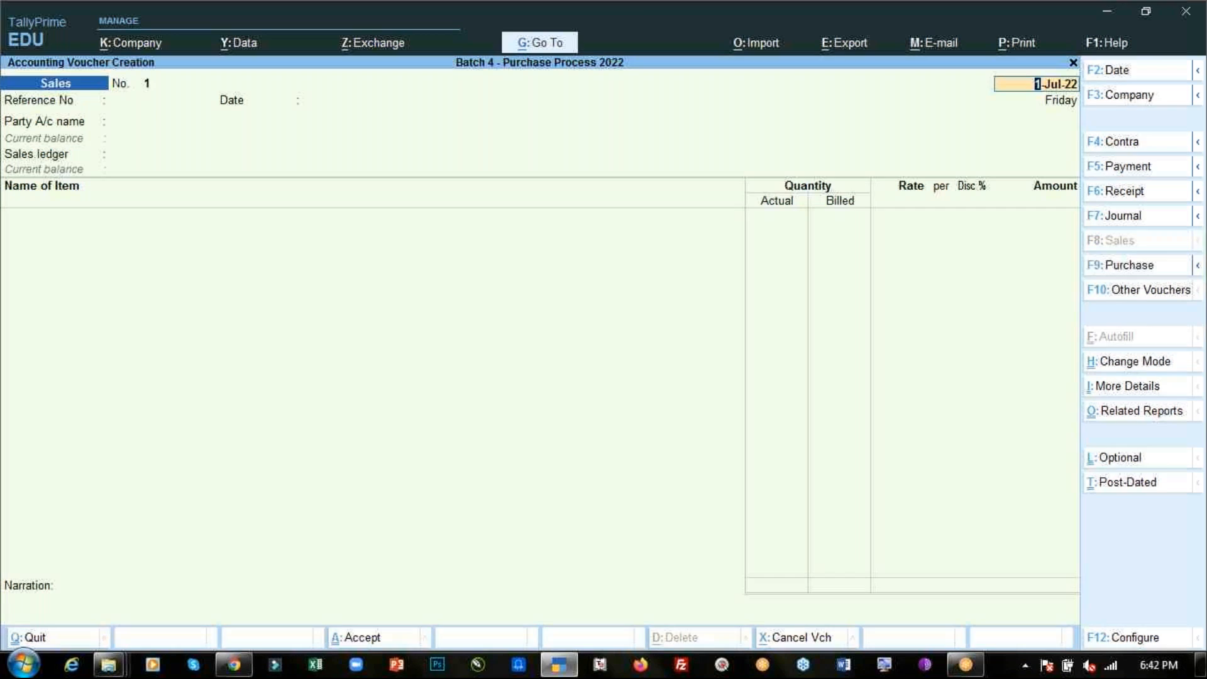
Step: Date the sales voucher 2-Jul-22 and copy the reference number MH/115/20-21 into it from exercise 4 in the PDF
key(alt+Tab)
key(alt+Tab)
text(2)
key(Return)
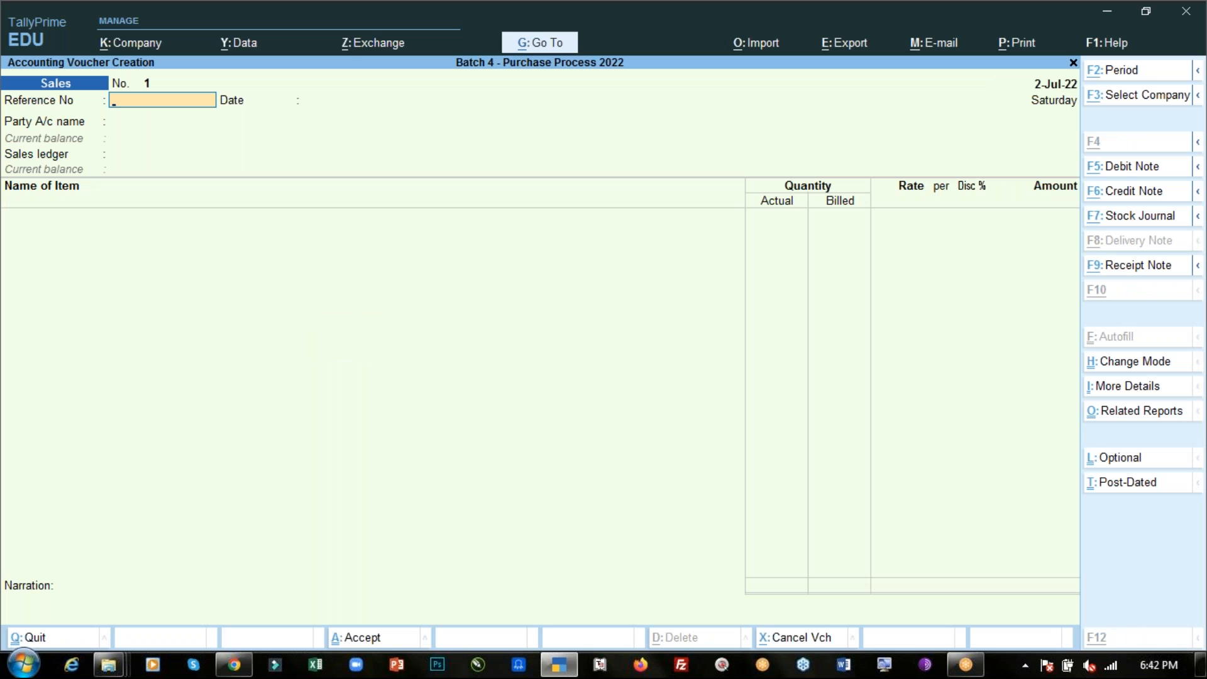
key(alt+Tab)
drag(456, 405, 585, 396)
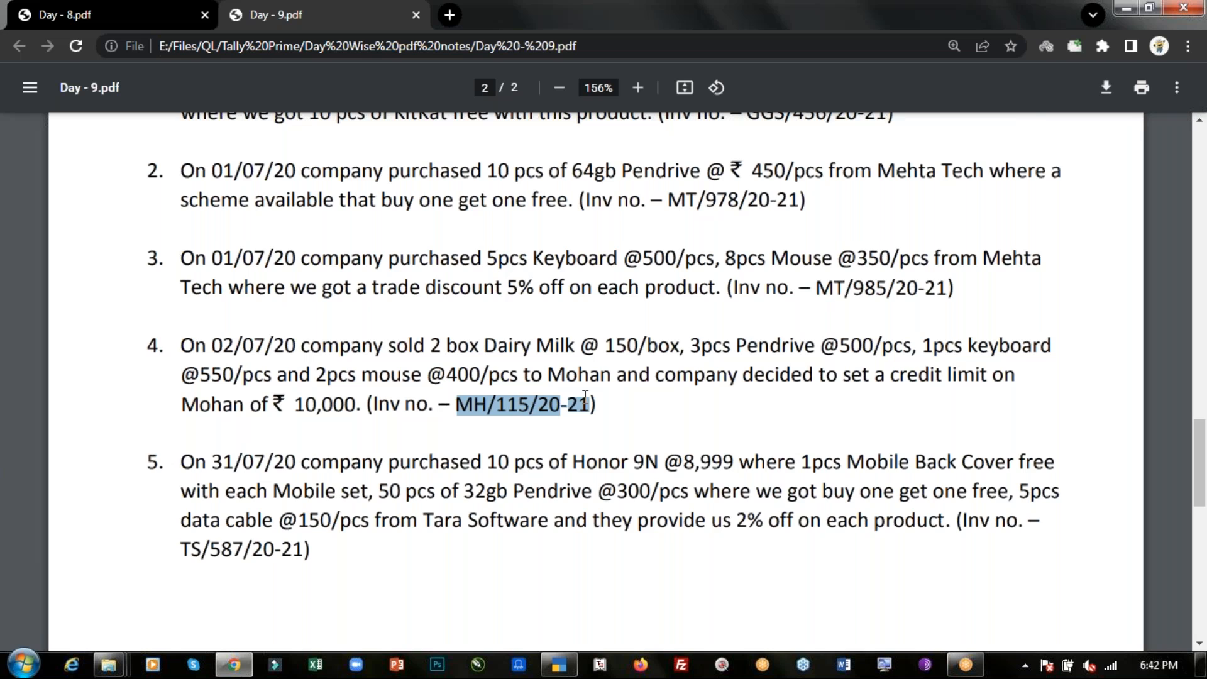
key(ctrl+c)
key(alt+Tab)
key(ctrl+alt+v)
key(Return)
key(Return)
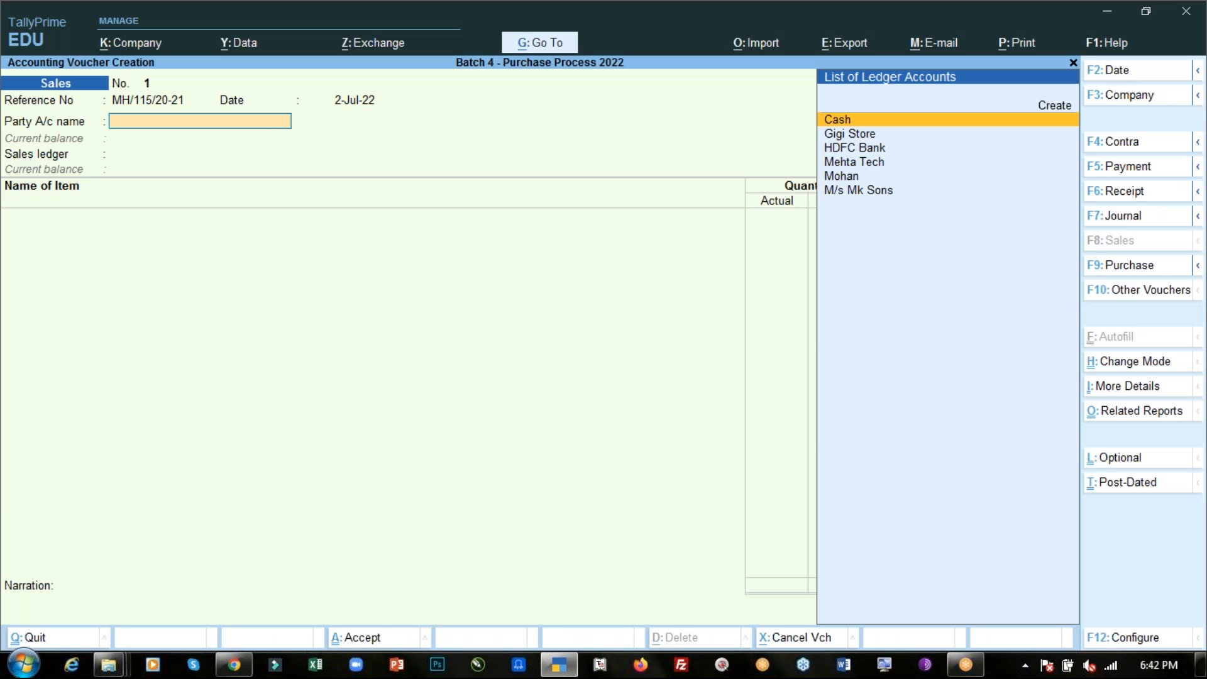
Step: Select the exercise 4 customer as the party account and accept the dispatch and party details with their defaults
key(Down)
key(Down)
key(Down)
key(Down)
key(Return)
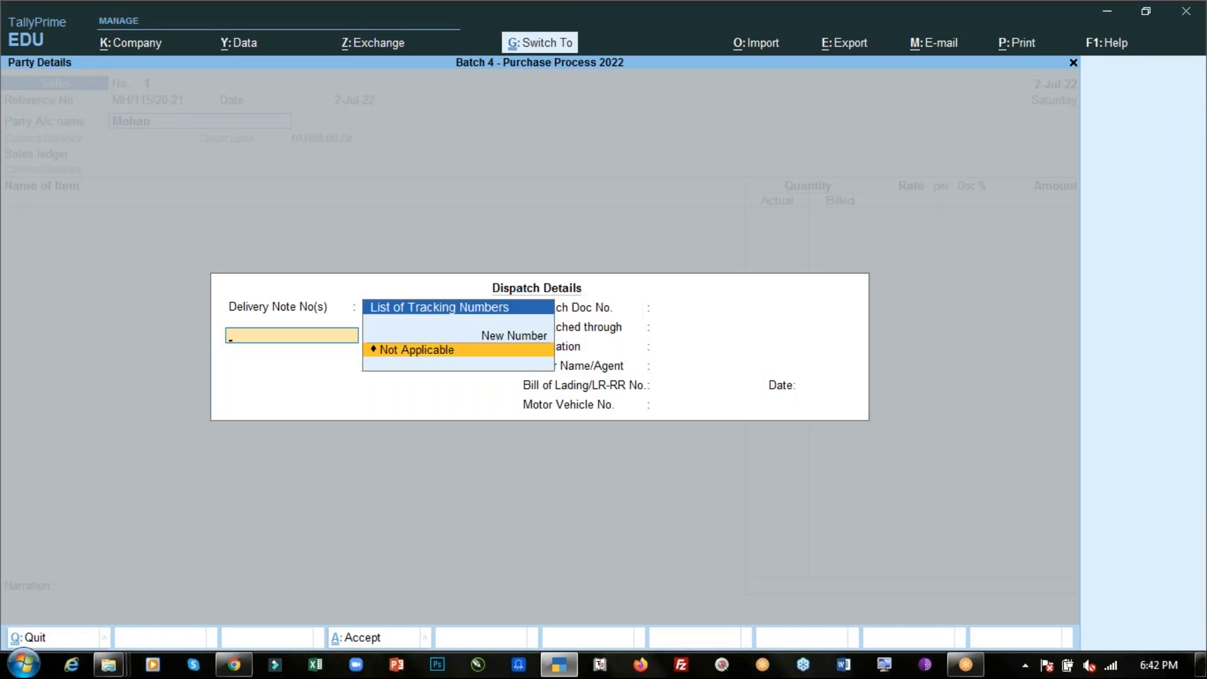
key(ctrl+a)
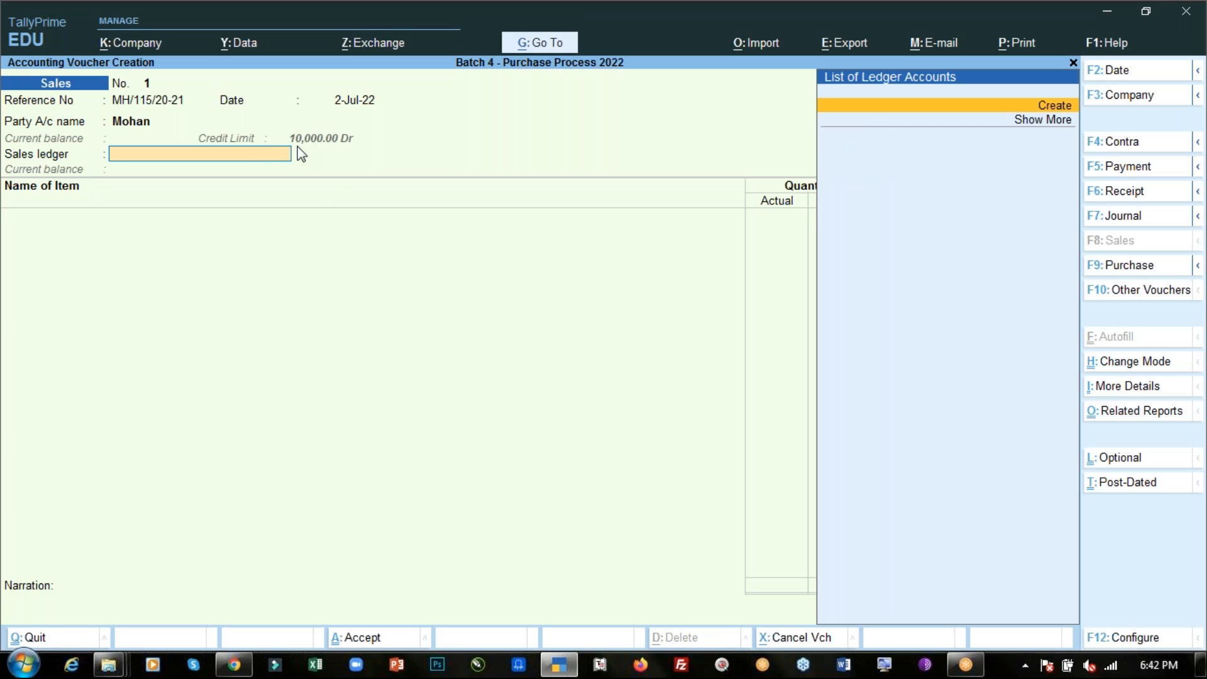
Step: Create a ledger named Sale under Sales Accounts and use it as the voucher's sales ledger
key(Return)
text(Sale)
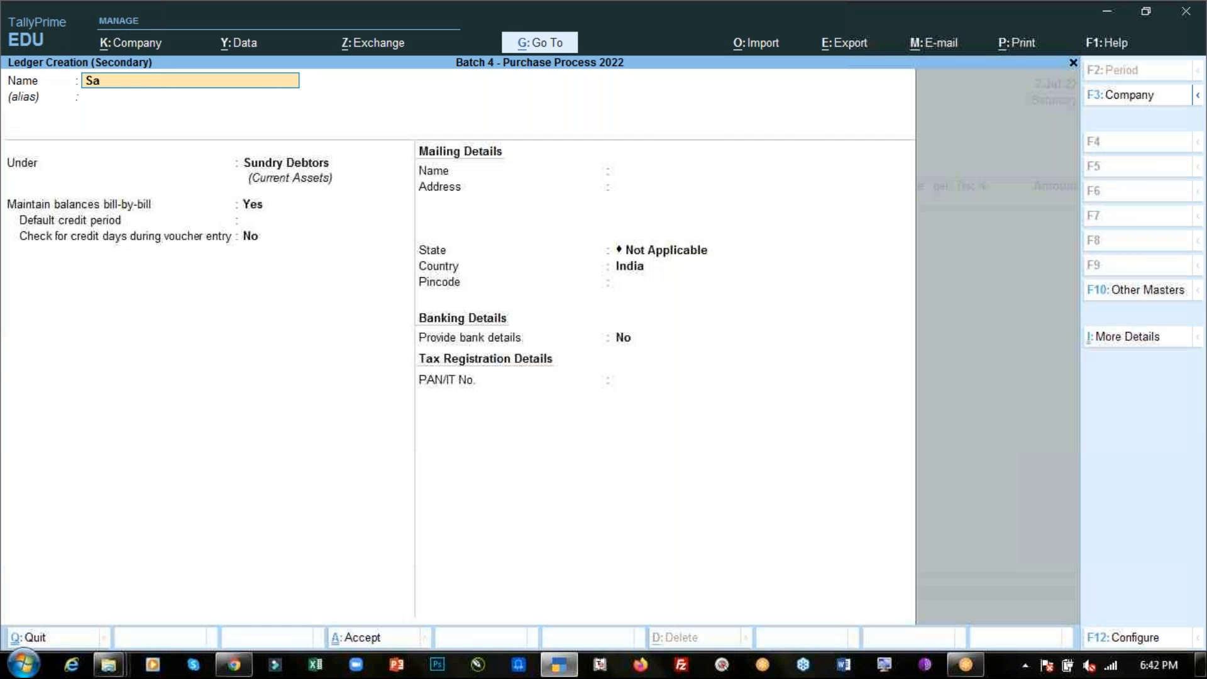
key(Return)
text(Sa)
key(Return)
key(ctrl+a)
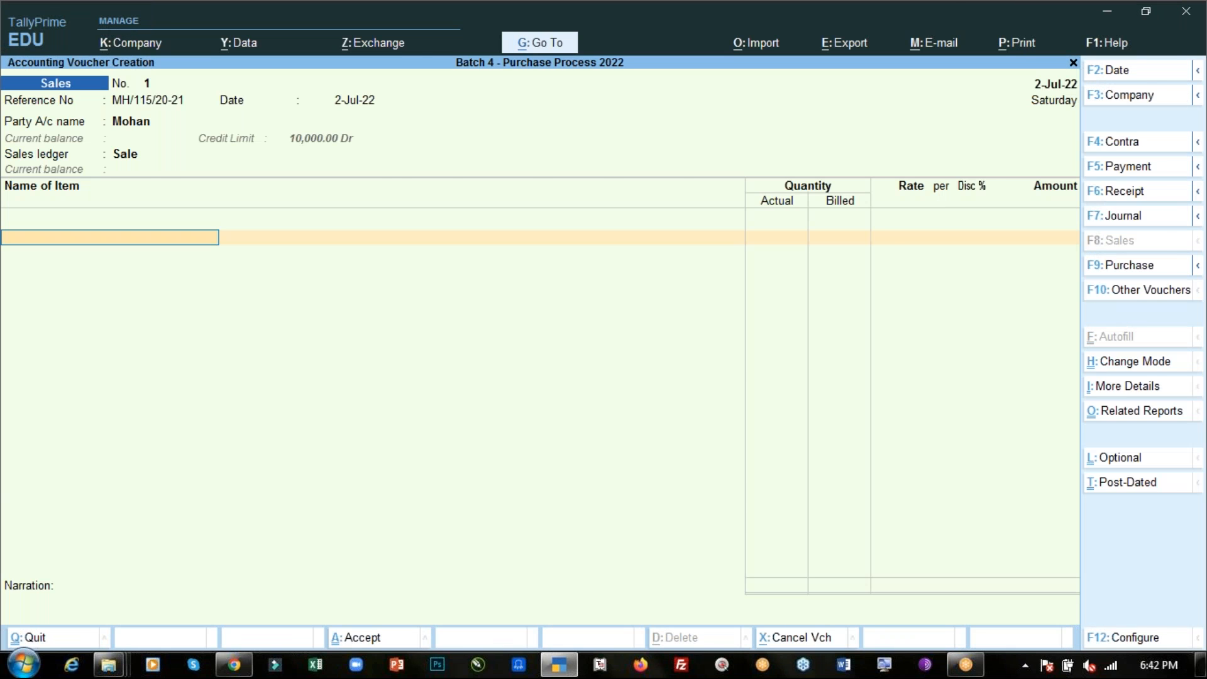
Step: Add Dairy milk chocolate to the sales voucher at location Ashoka Road, with actual and billed quantities of 2 box
key(alt+Tab)
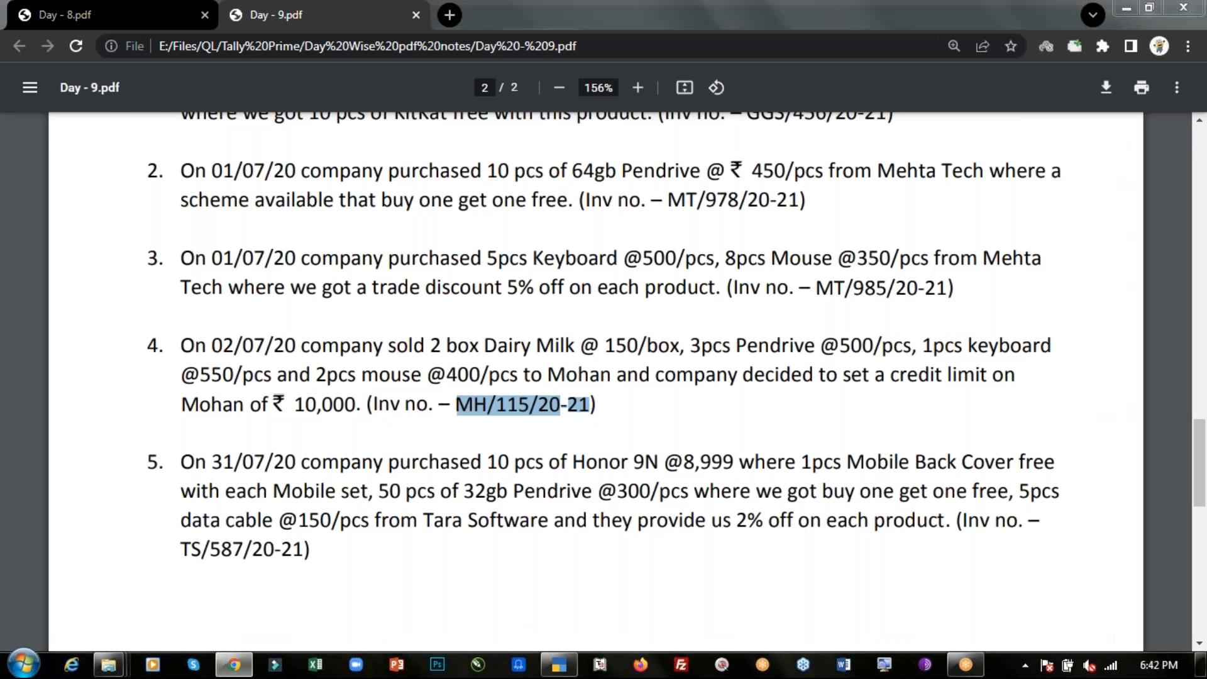
key(alt+Tab)
text(Da)
key(Return)
key(Return)
text(2)
key(Return)
key(Return)
Step: Set the Dairy milk chocolate rate to 150 per box, as given in exercise 4, and accept its item allocation
key(alt+Tab)
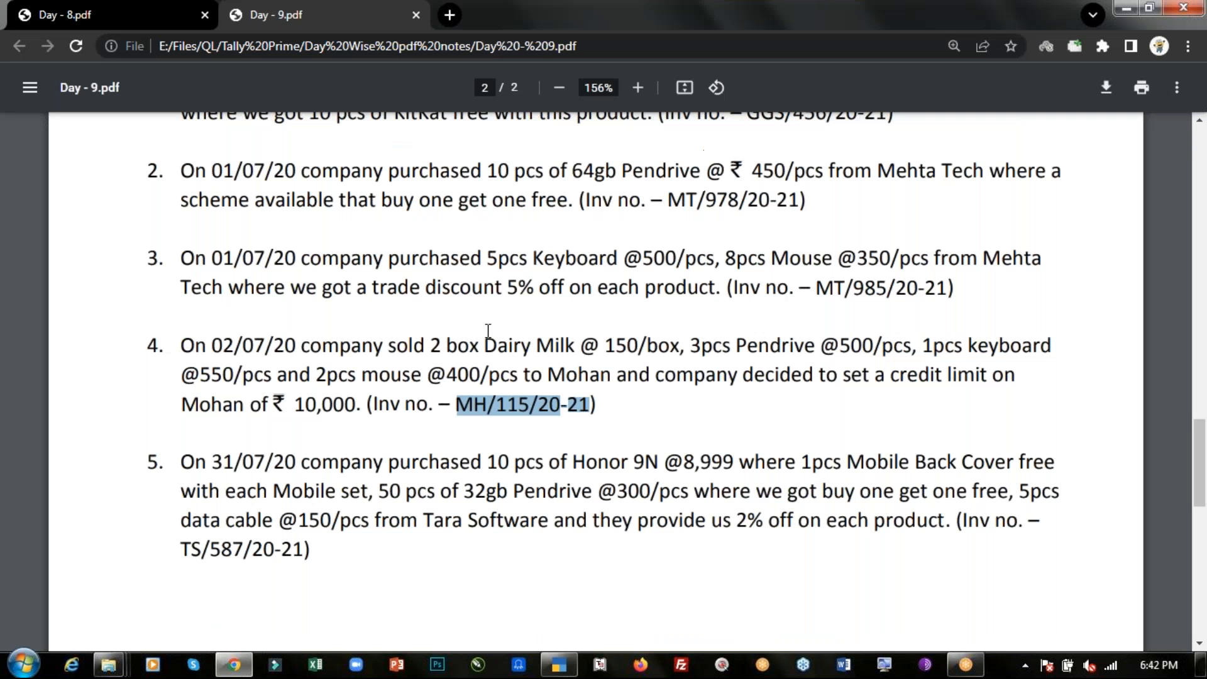
key(alt+Tab)
text(150)
key(Return)
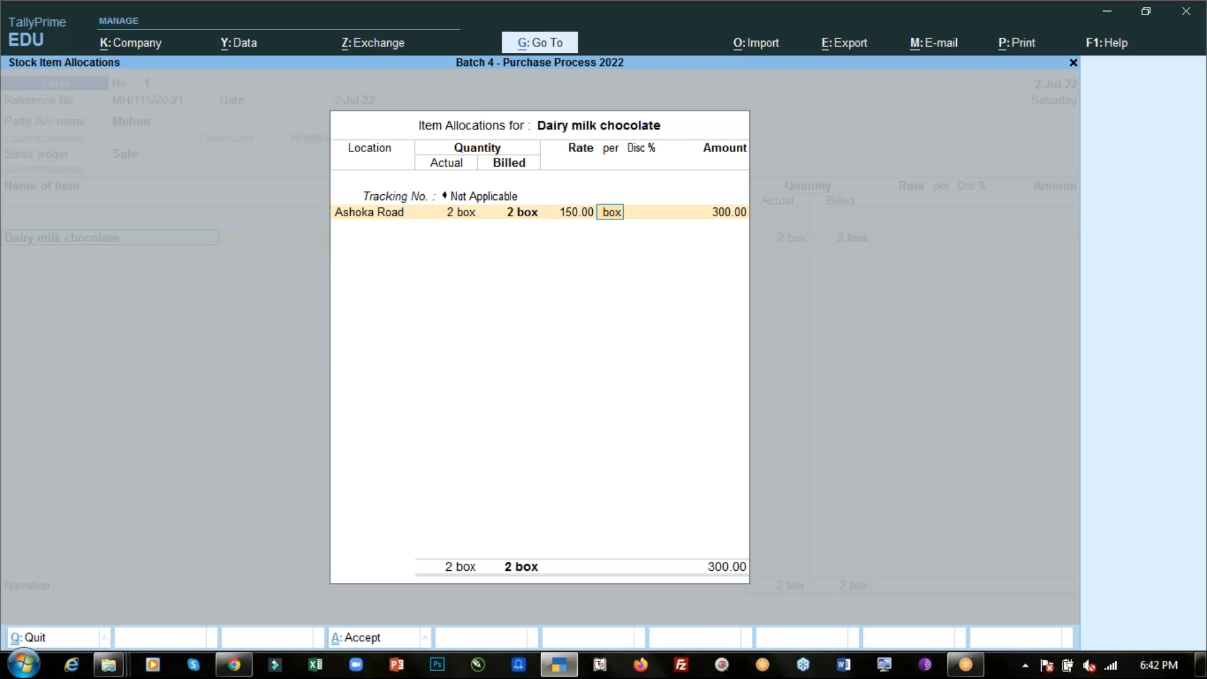
key(alt+Tab)
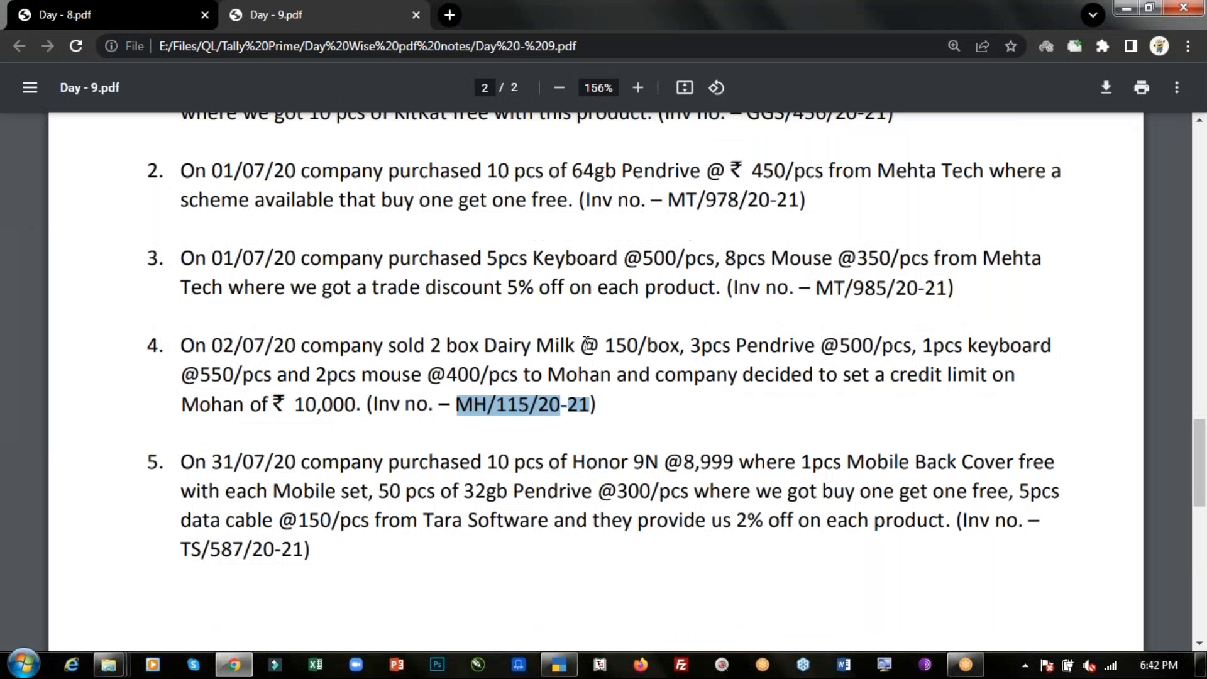
key(alt+Tab)
key(Return)
key(Return)
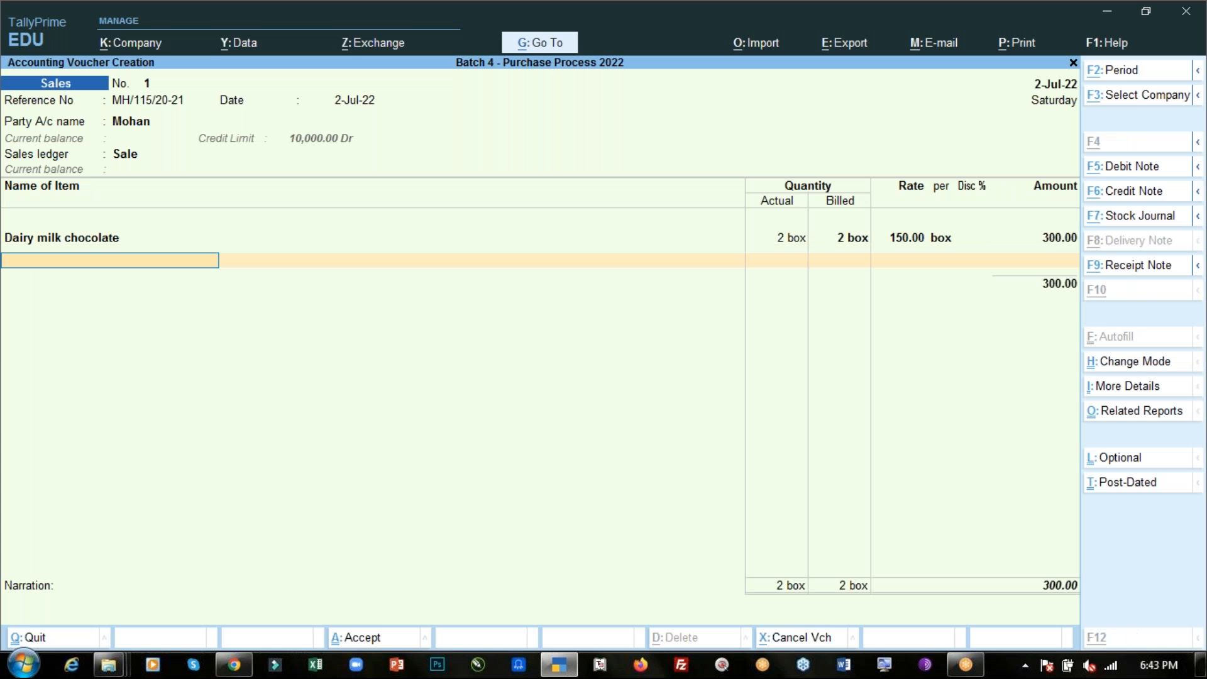
Step: Add 64gb Pendrive to the sales voucher at location Ashoka Road with actual and billed quantities of 3 pcs
key(alt+Tab)
key(alt+Tab)
text(Pe)
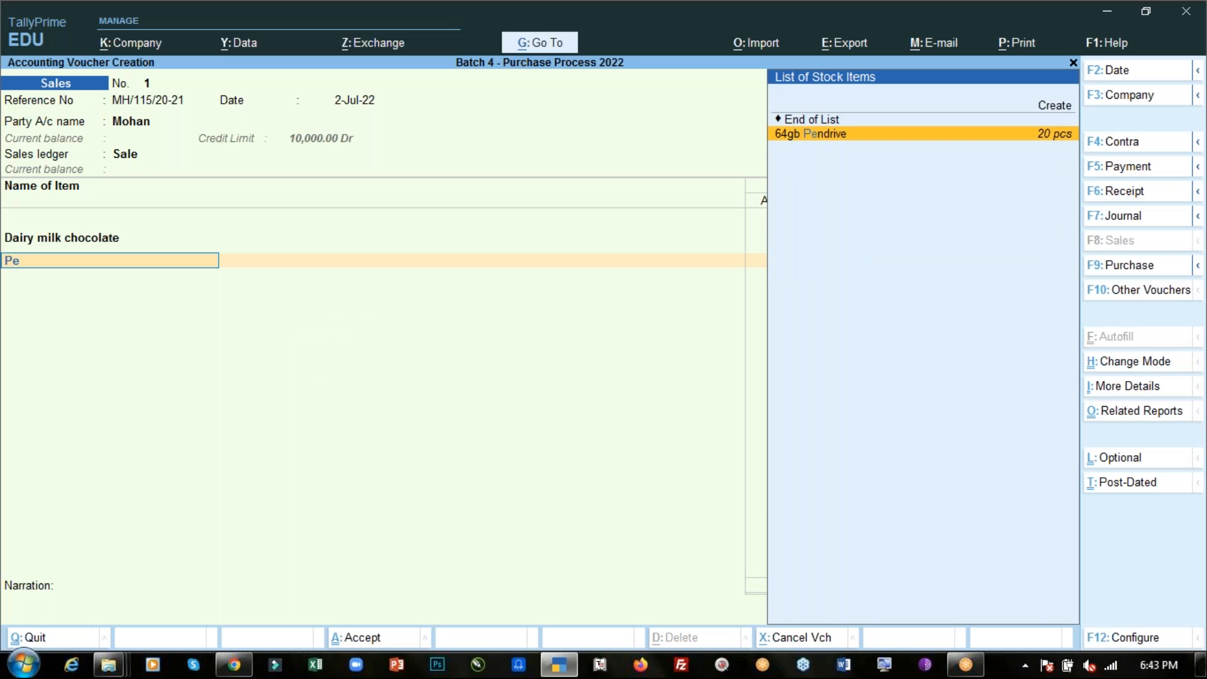
key(Return)
key(Return)
key(Return)
text(3)
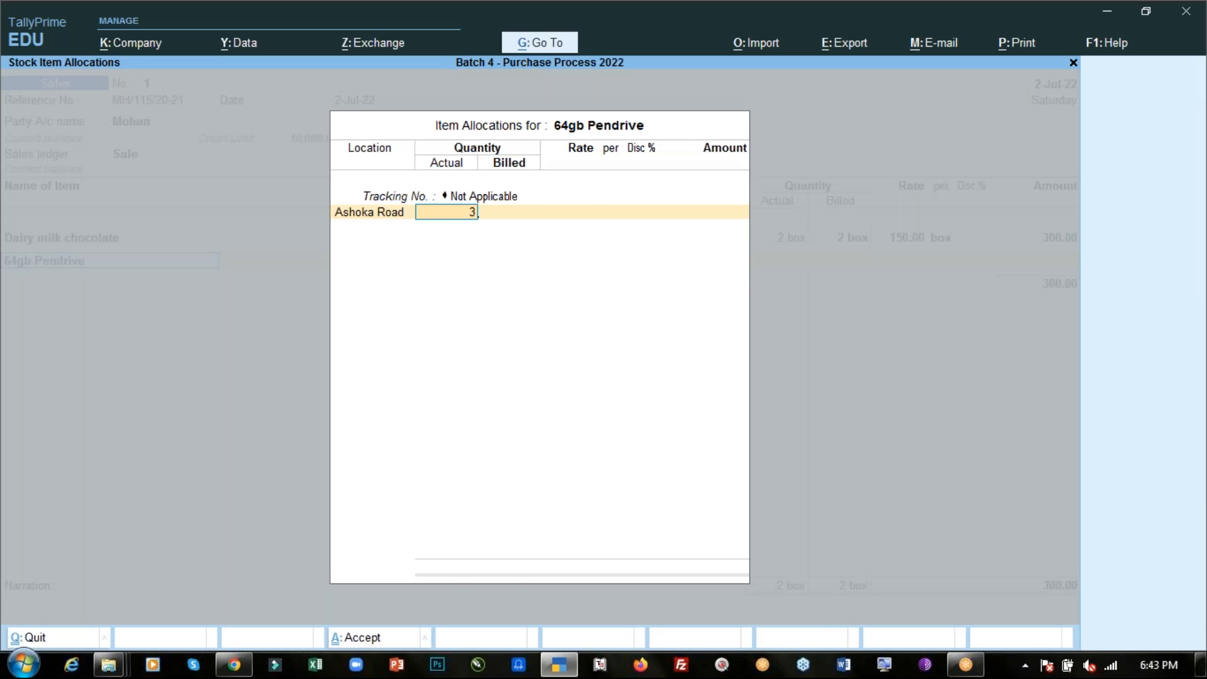
key(Return)
key(Return)
Step: Set the pendrive rate to 500 per pcs, as given in exercise 4, and accept the item line
key(alt+Tab)
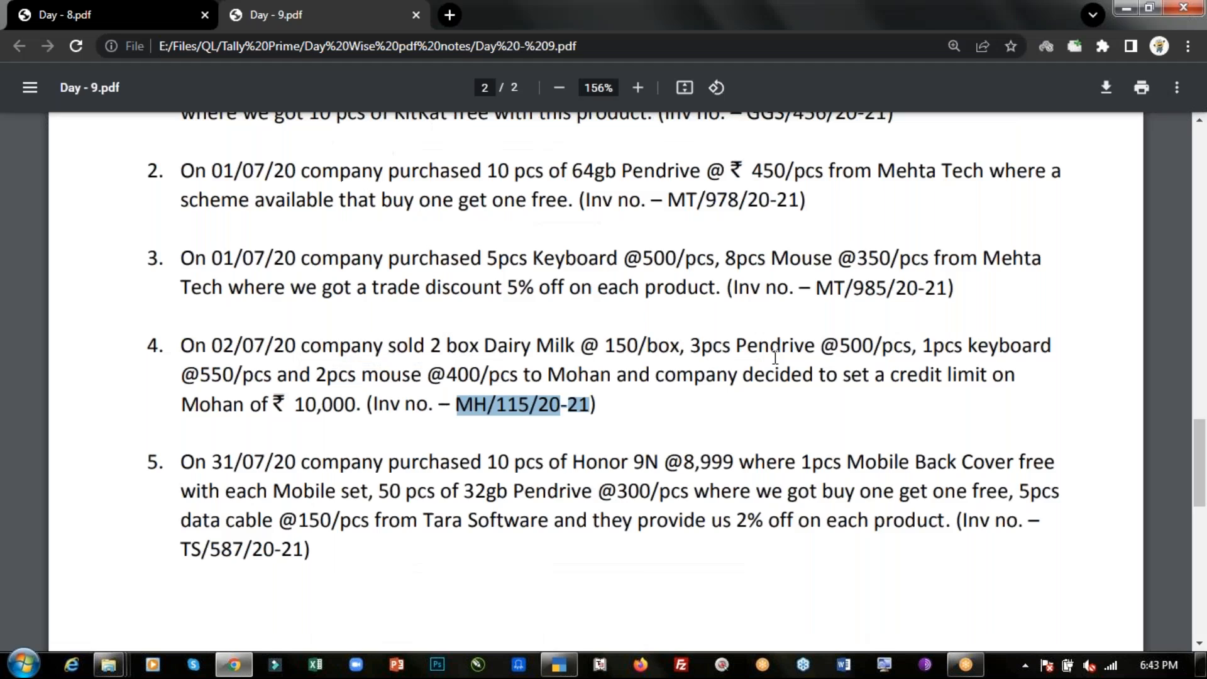
key(alt+Tab)
text(500)
key(Return)
key(Return)
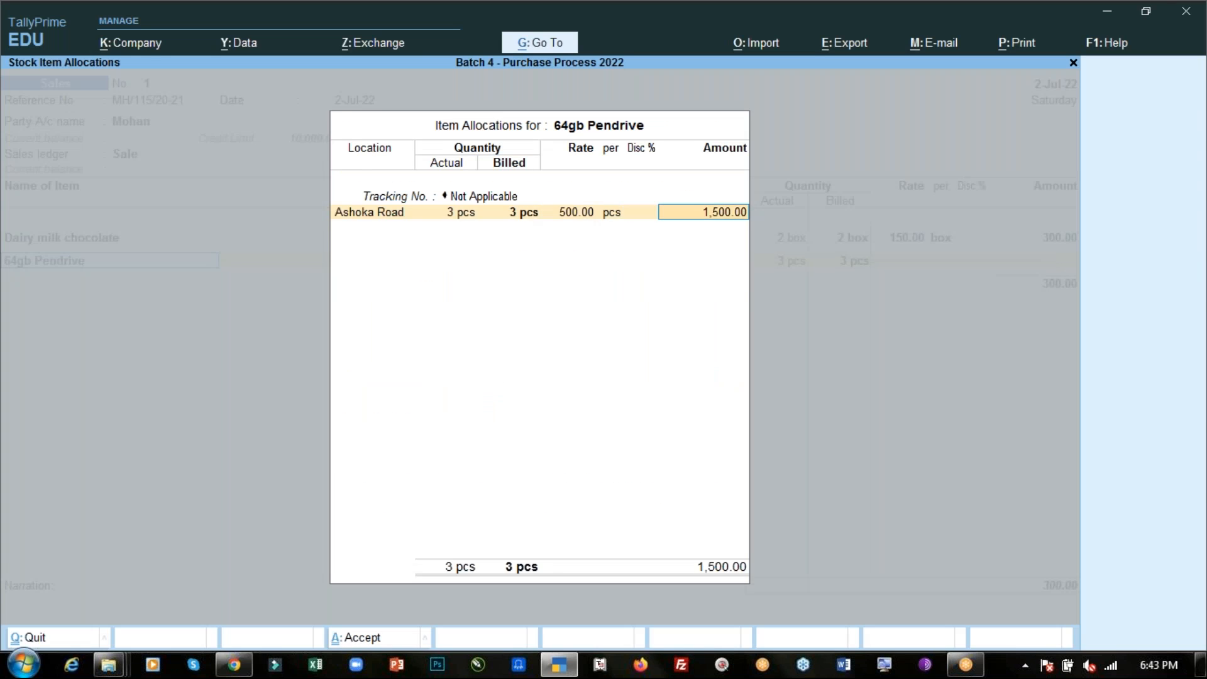
key(Return)
key(Return)
key(Return)
key(Return)
key(BackSpace)
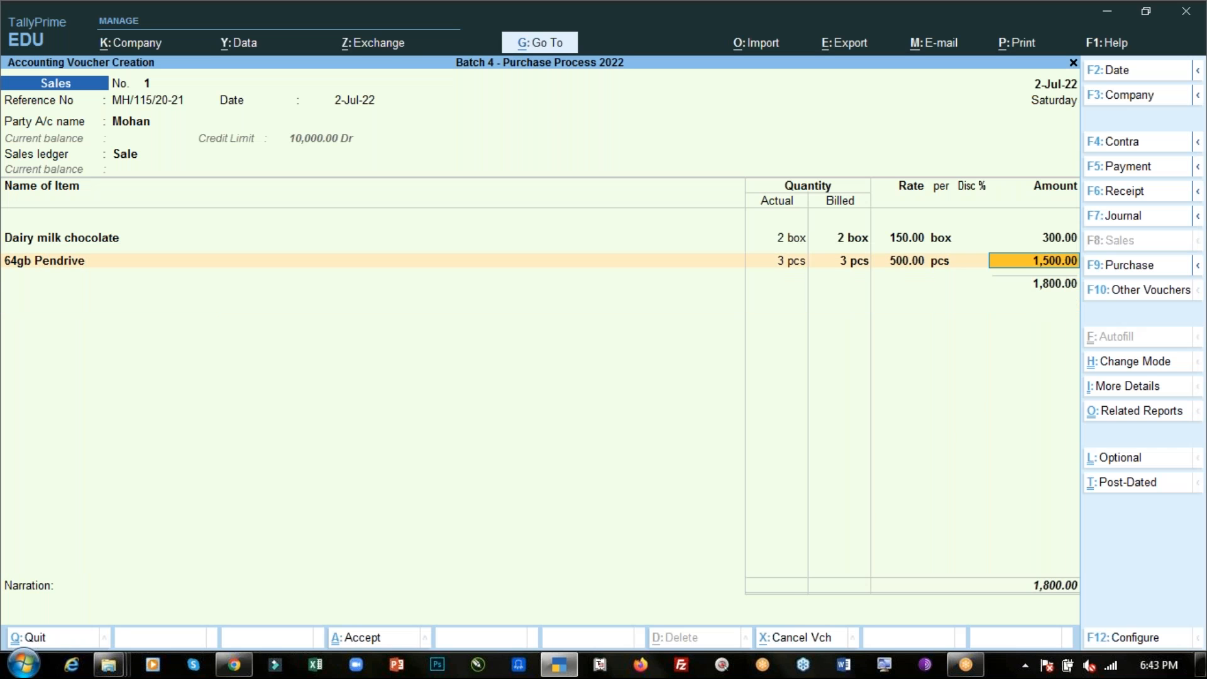
key(Return)
Step: Add Keyboard to the sales voucher at location Ashoka Road with actual and billed quantities of 1 pcs
key(alt+Tab)
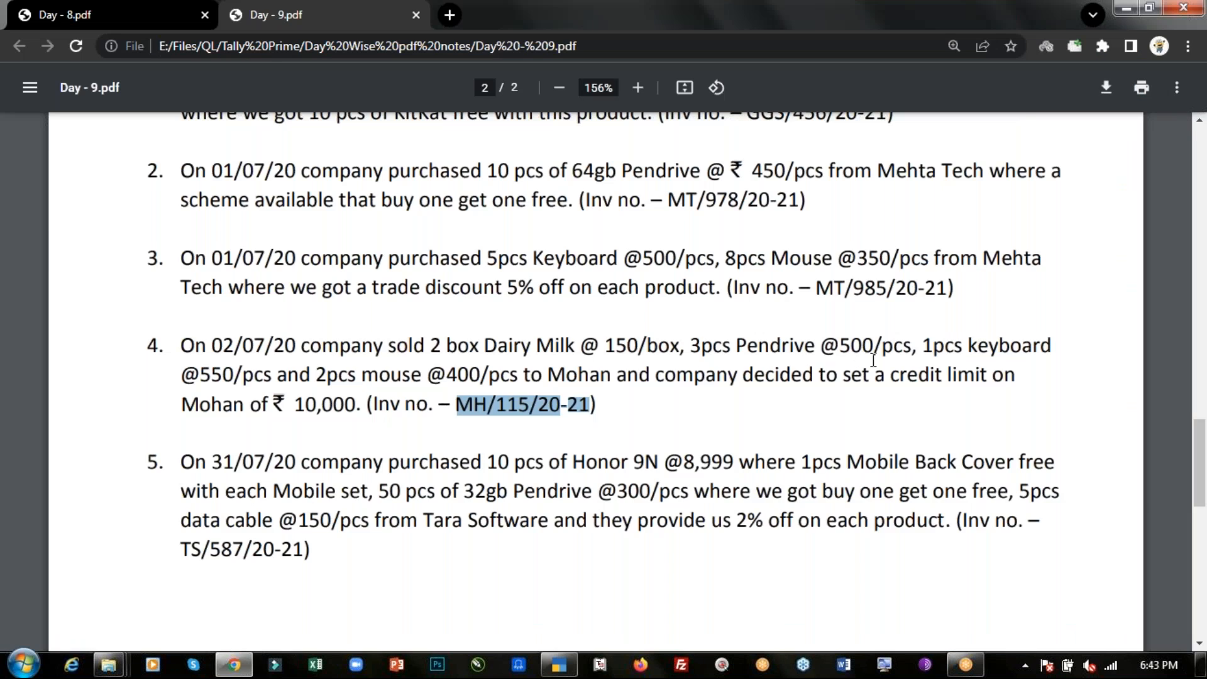
key(alt+Tab)
text(K)
key(Return)
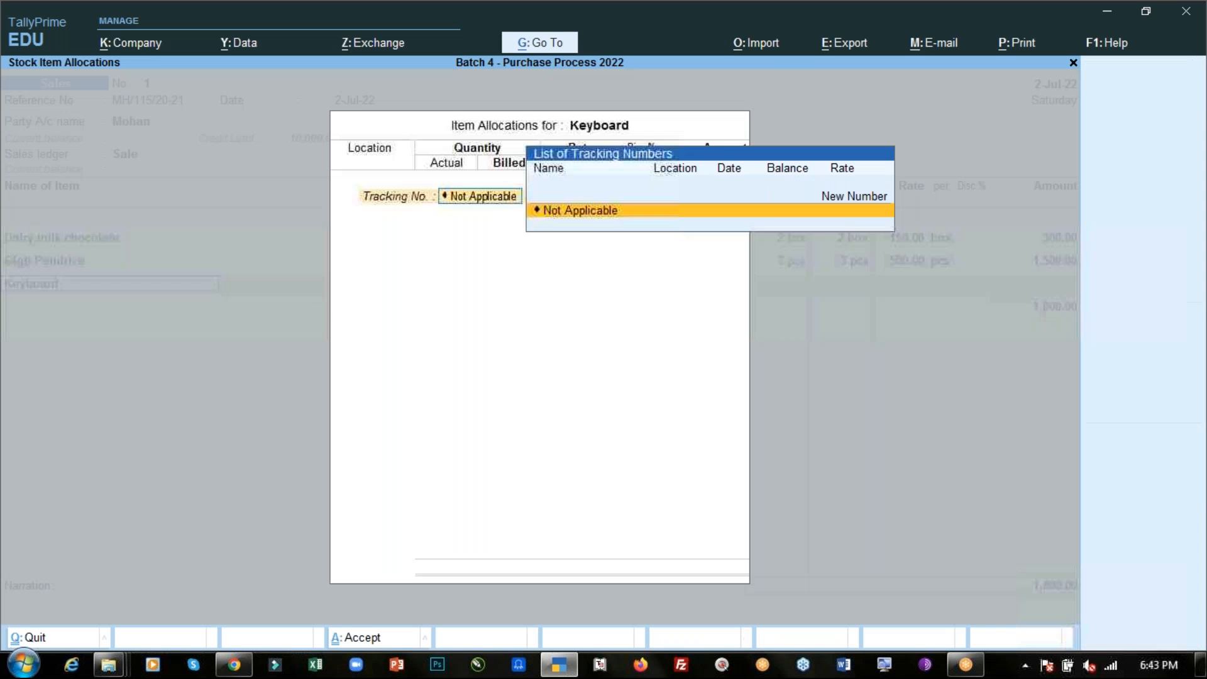
key(Return)
text(1)
key(Return)
key(Return)
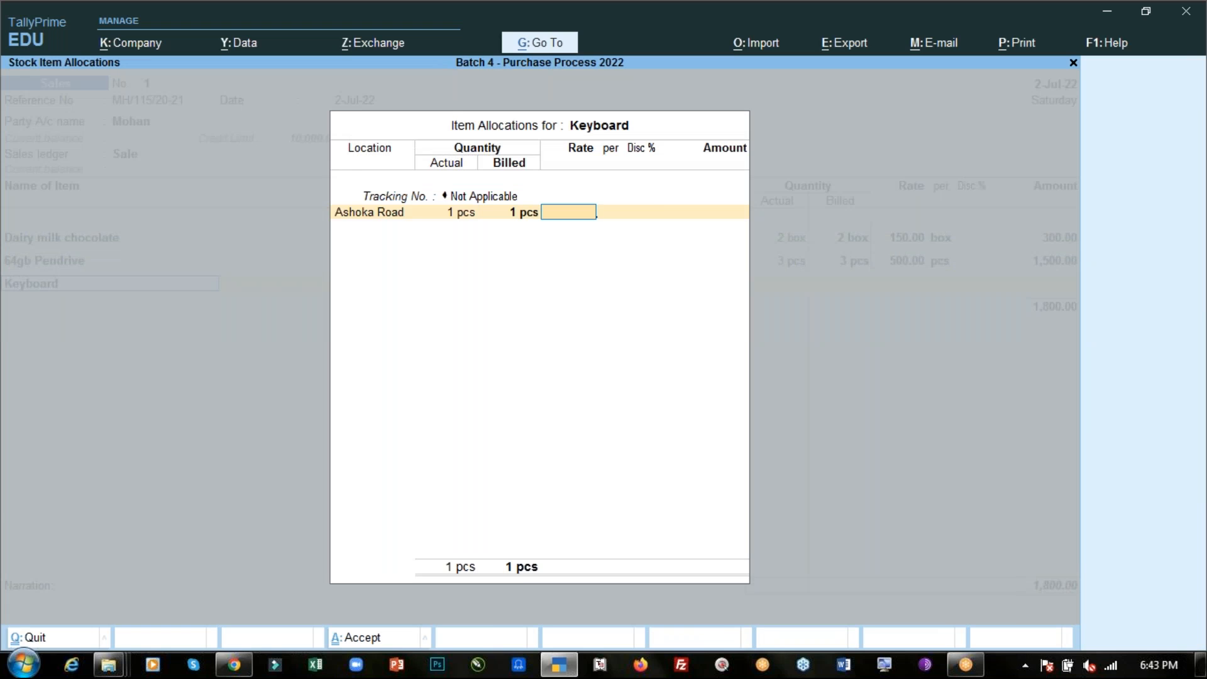
Step: Set the keyboard rate to 550 per pcs, as given in exercise 4, and accept the item line
key(alt+Tab)
key(alt+Tab)
text(550)
key(Return)
key(Return)
key(Return)
key(Return)
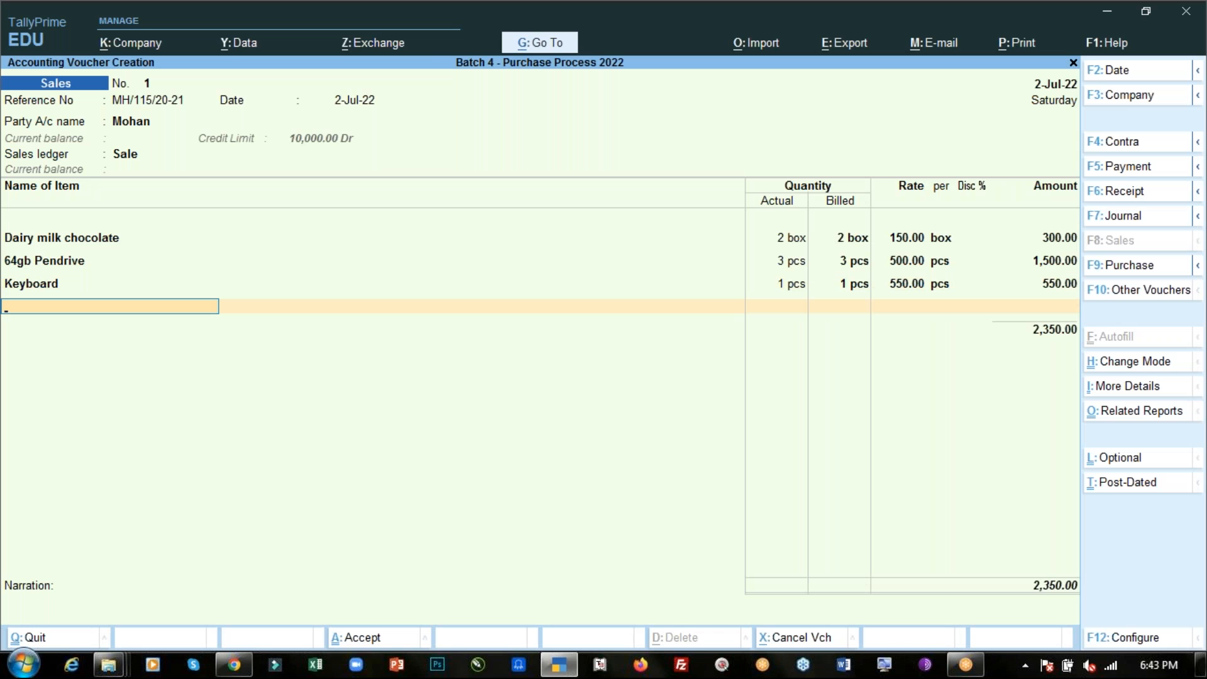
Step: Add Mouse to the sales voucher at Ashoka Road, checking exercise 4 and correcting the actual and billed quantities to 2 pcs
text(Mo)
key(Return)
key(Return)
text(1)
key(Return)
key(Return)
key(alt+Tab)
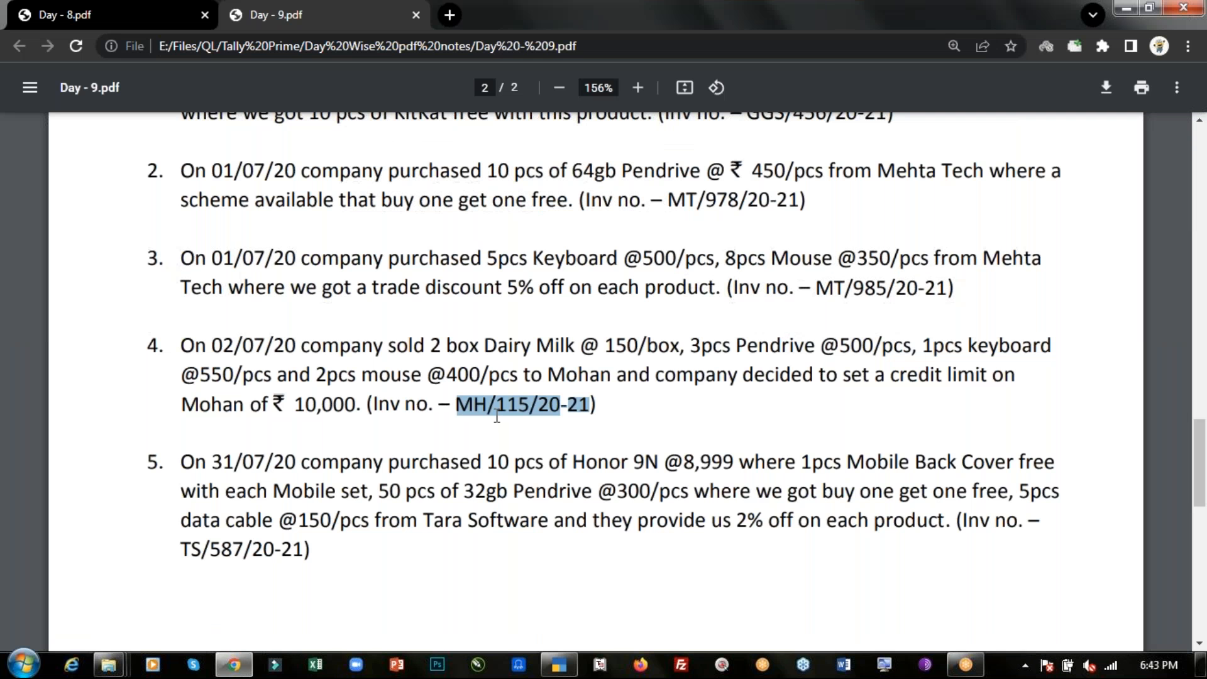
key(alt+Tab)
key(BackSpace)
key(BackSpace)
text(2)
key(Return)
text(2)
key(Return)
Step: Set the mouse rate to 400 per pcs, as given in exercise 4, and accept the item line
key(alt+Tab)
key(alt+Tab)
text(400)
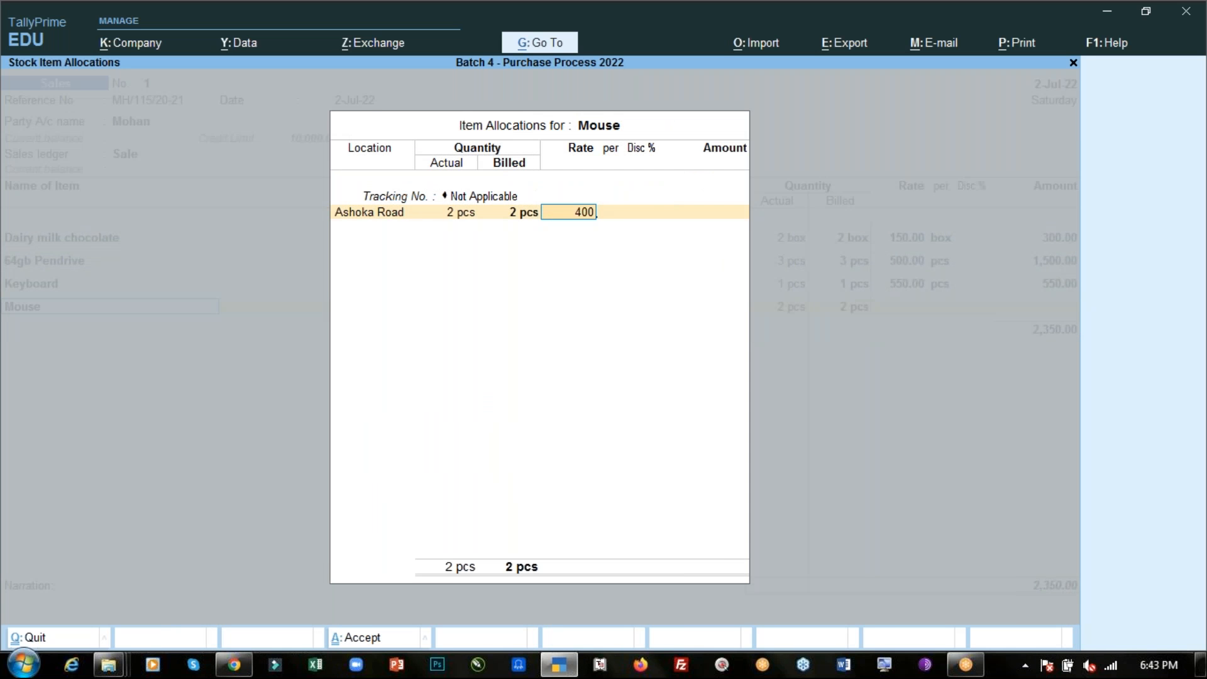
key(Return)
key(Return)
key(Return)
key(Return)
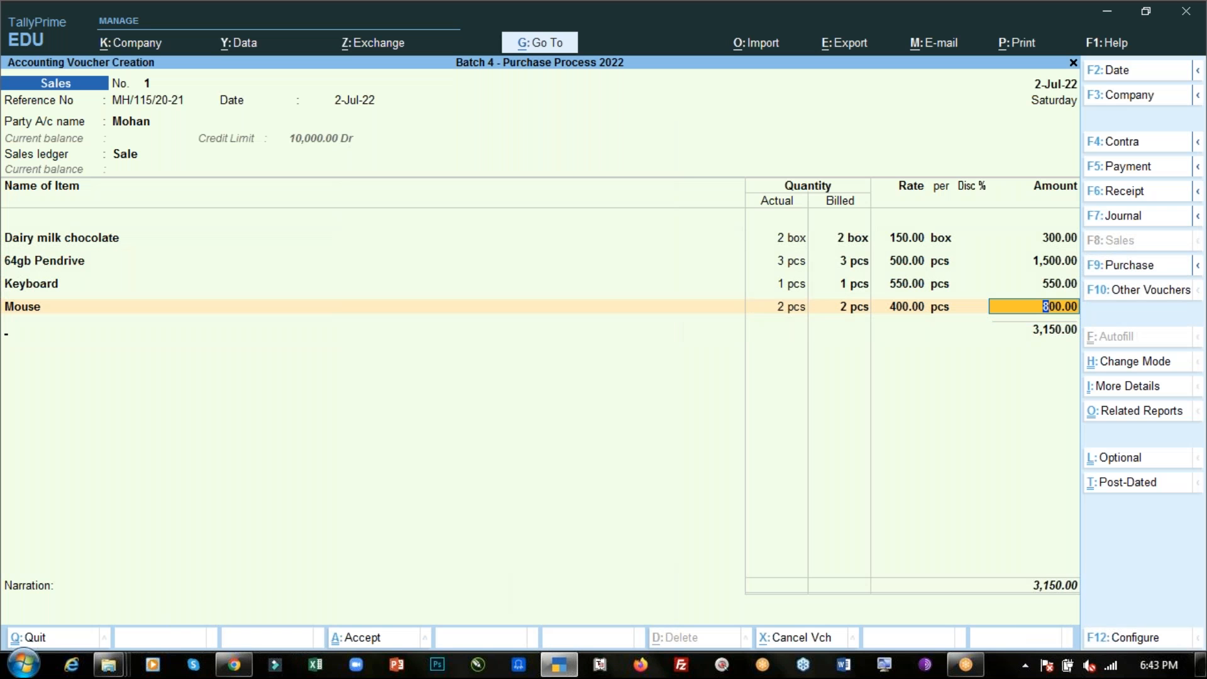
key(Return)
Step: End the item list, allocate the bill as New Ref MH/115/20-21, and save the sales voucher
key(Return)
key(Return)
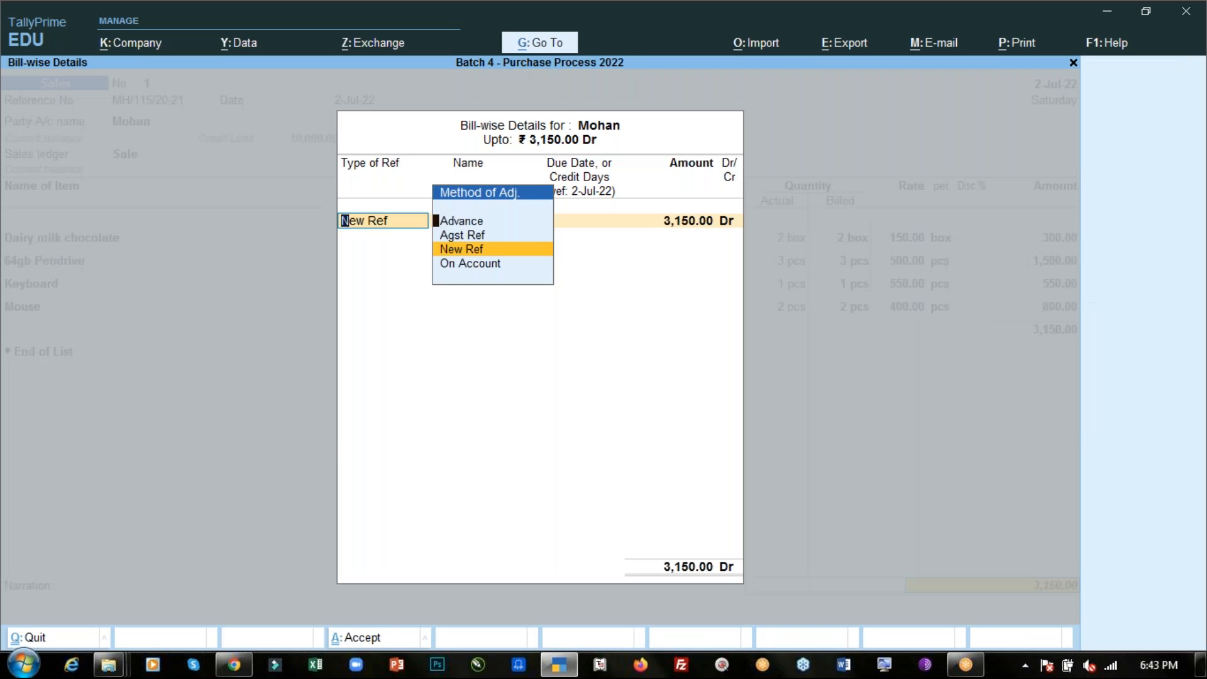
key(Return)
key(Return)
key(Return)
key(Return)
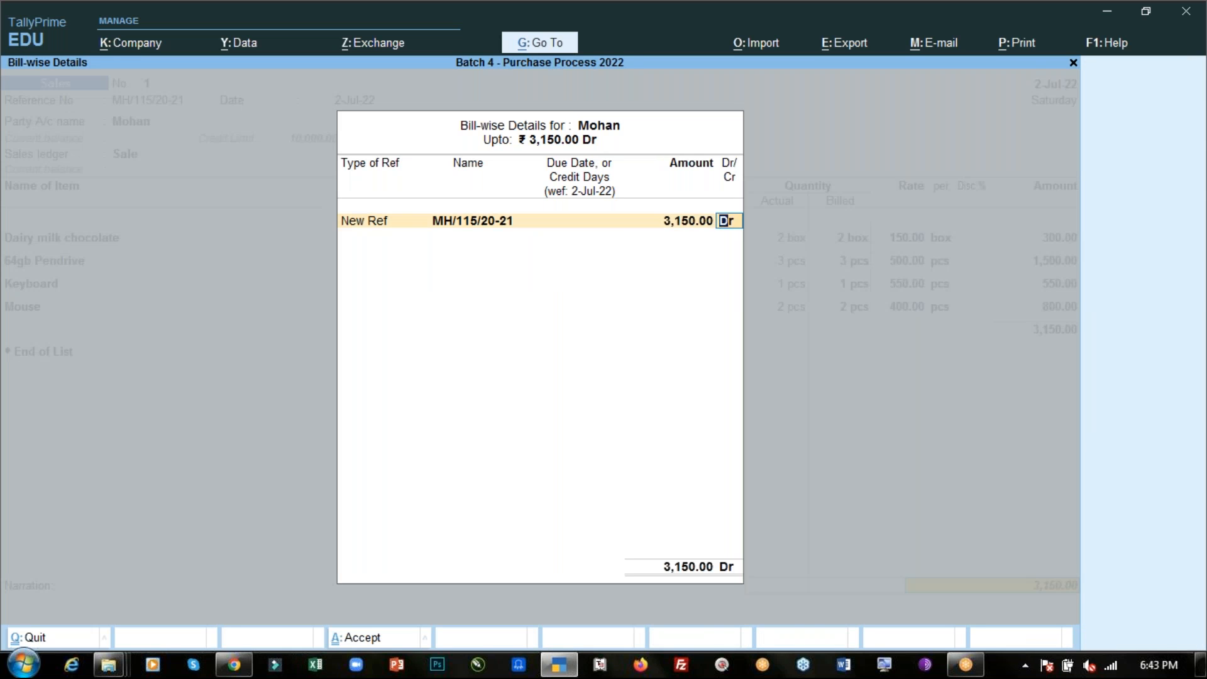
key(Return)
key(Return)
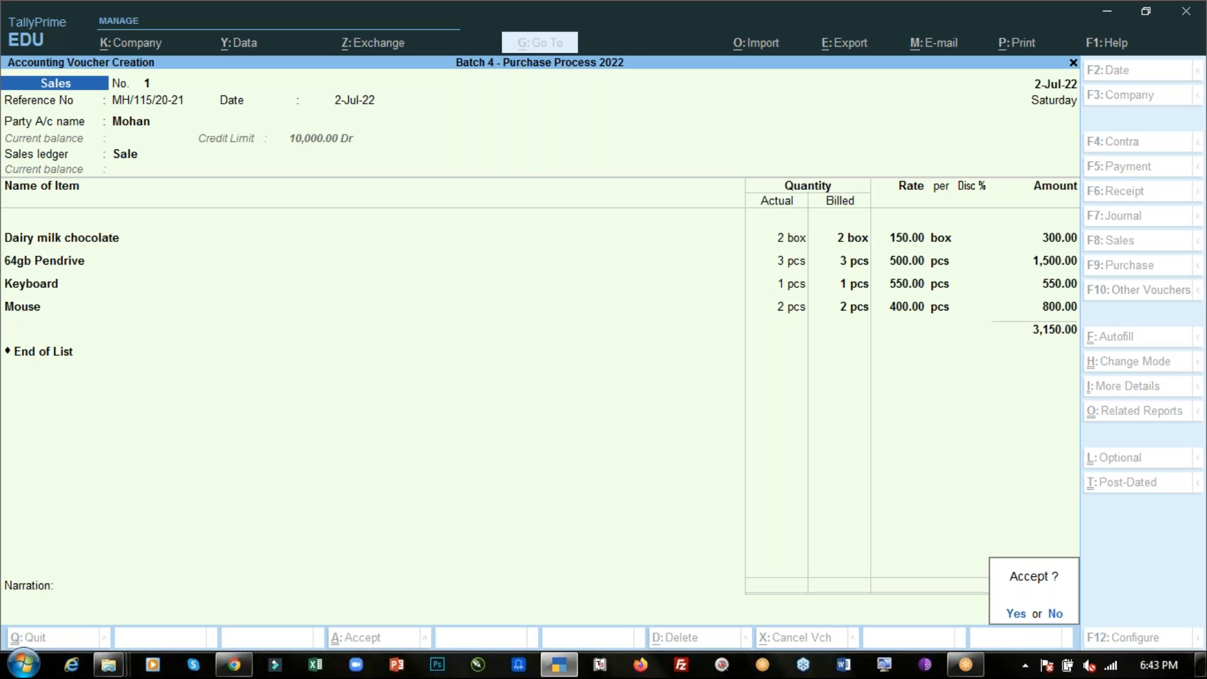
key(Return)
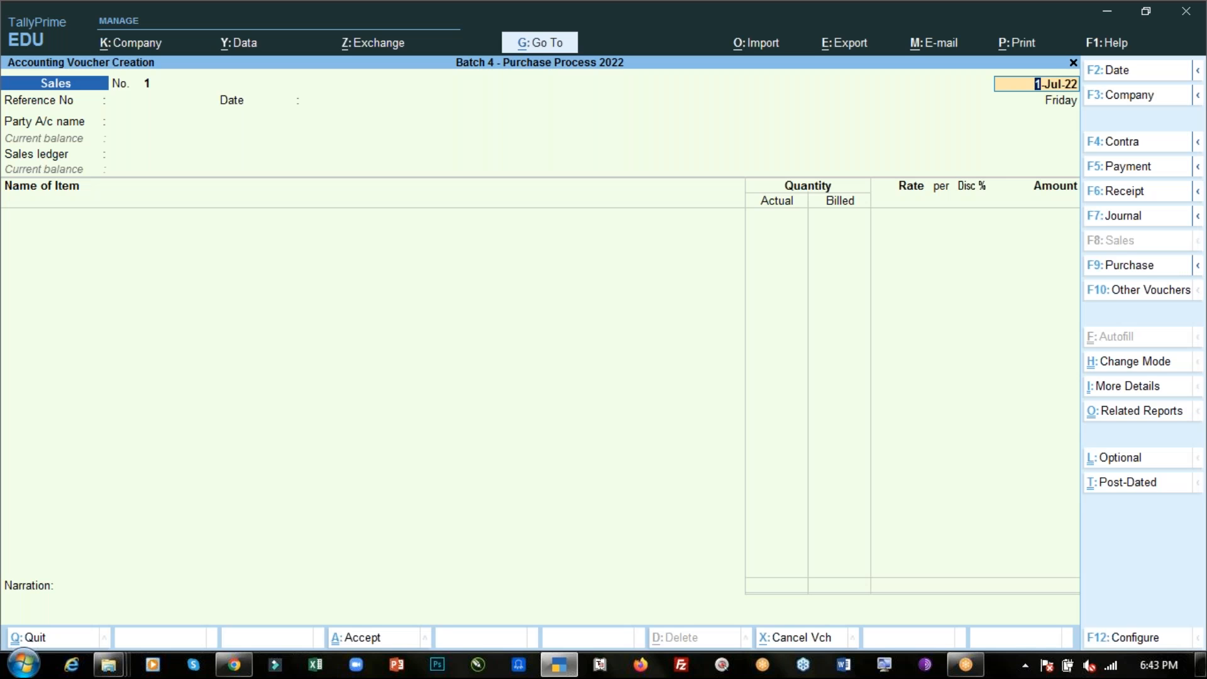
Step: Highlight the ₹ 10,000 credit limit in exercise 4 of the PDF, and return to TallyPrime
key(alt+Tab)
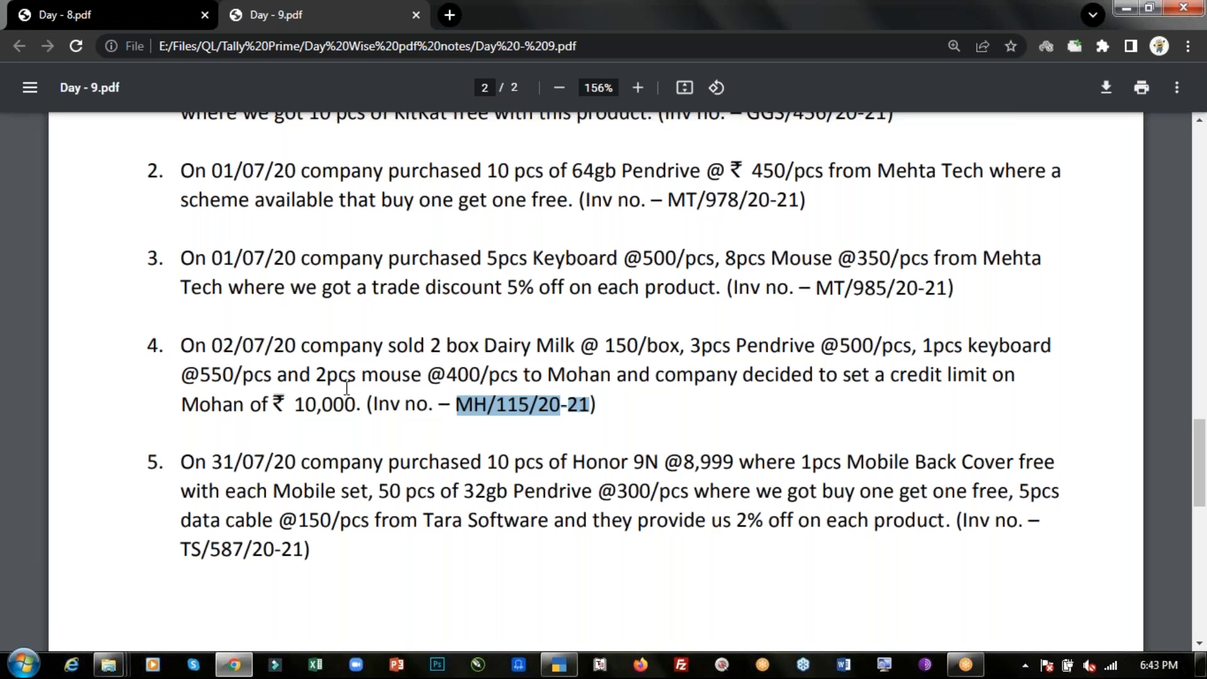
drag(277, 403, 347, 406)
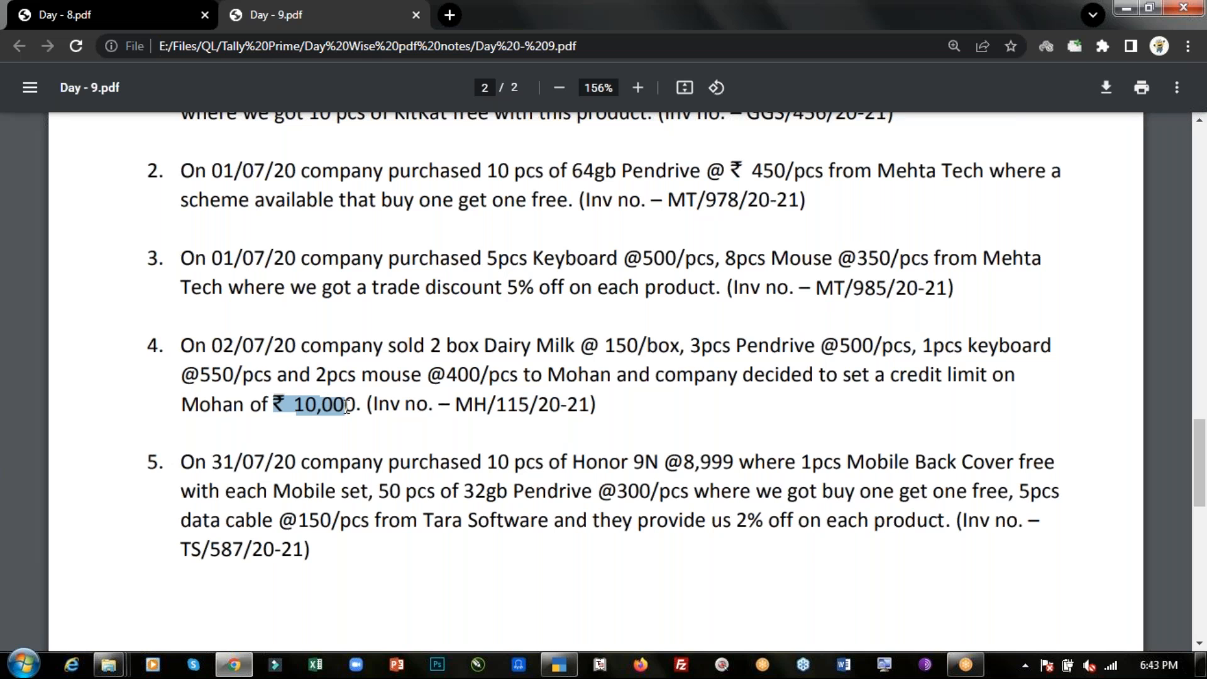
key(alt+Tab)
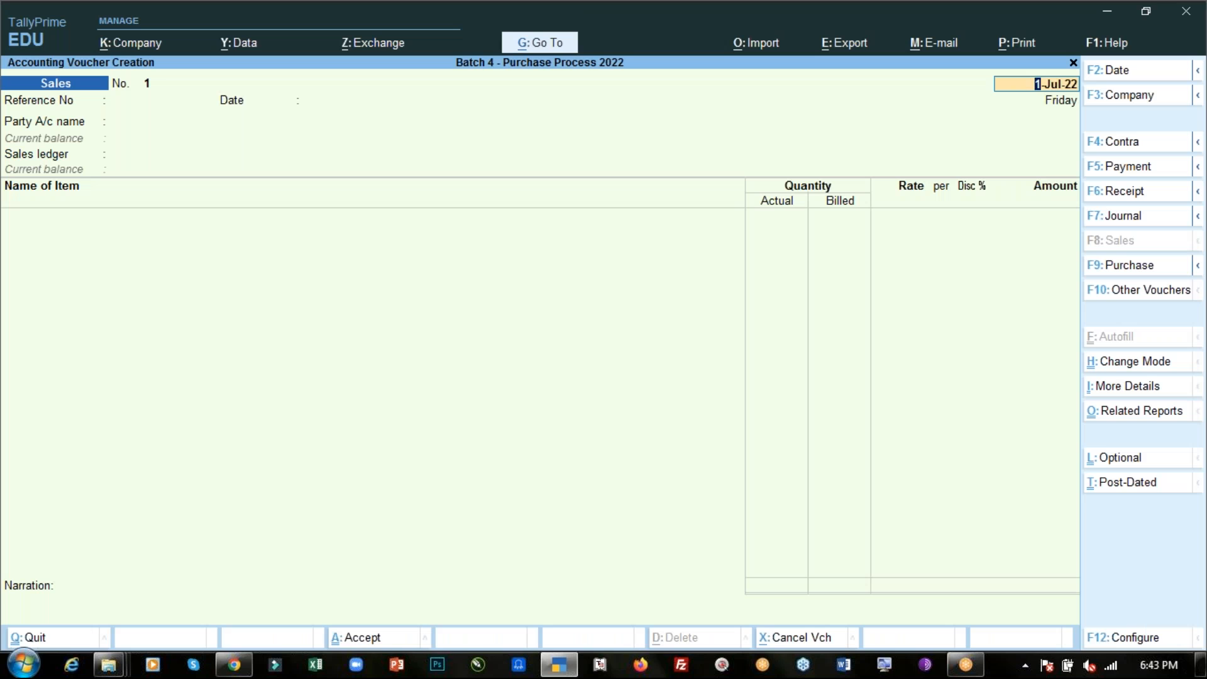
Step: Start a second sales voucher dated 2-Jul-22 for the exercise 4 customer, using the Sale ledger and default dispatch and party details
key(Return)
key(BackSpace)
text(2.7)
key(Return)
key(Return)
key(Return)
text(Mo)
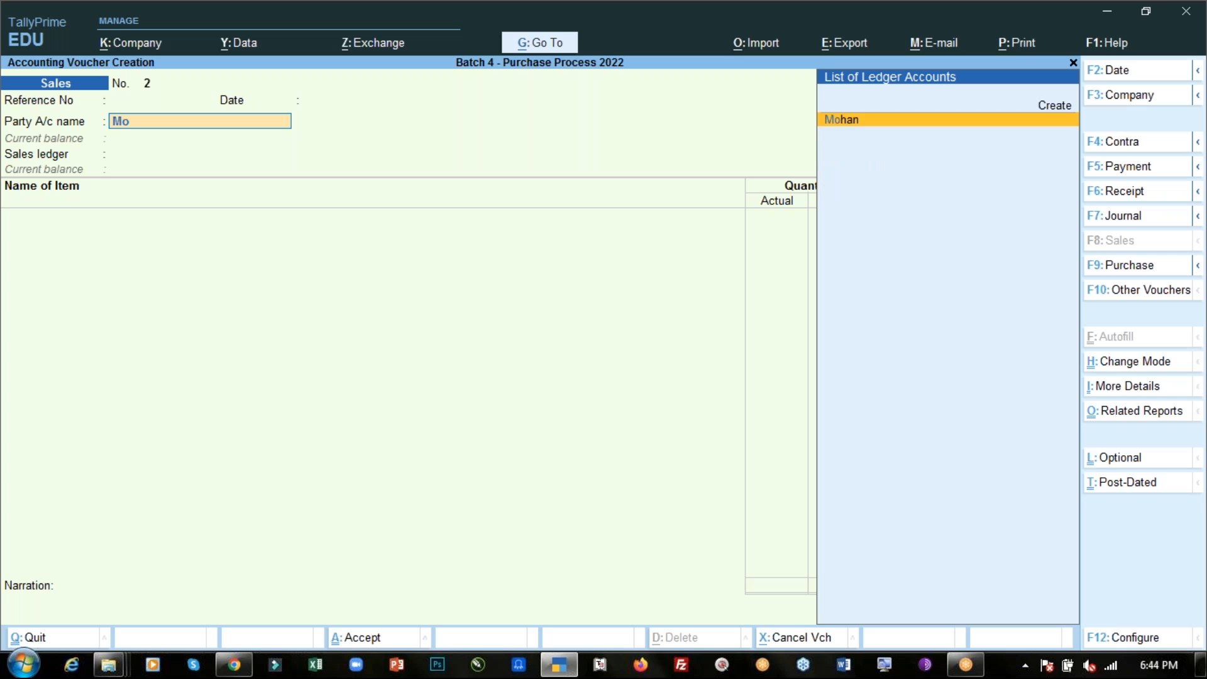
key(Return)
key(ctrl+a)
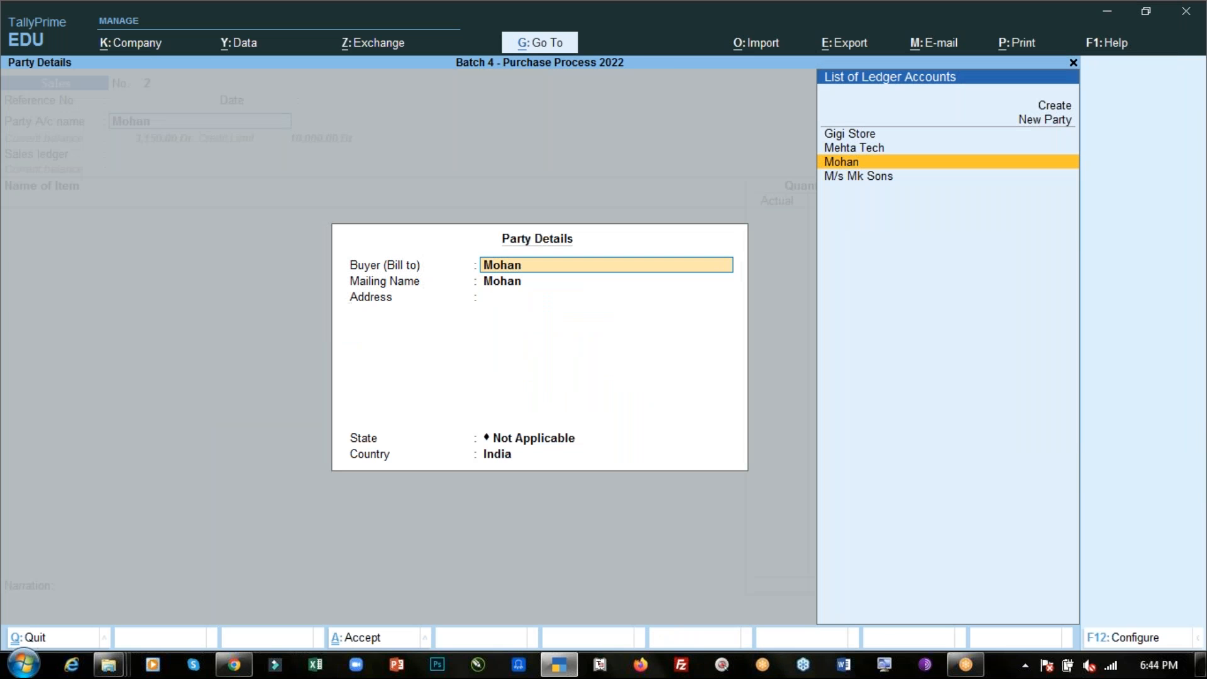
key(ctrl+a)
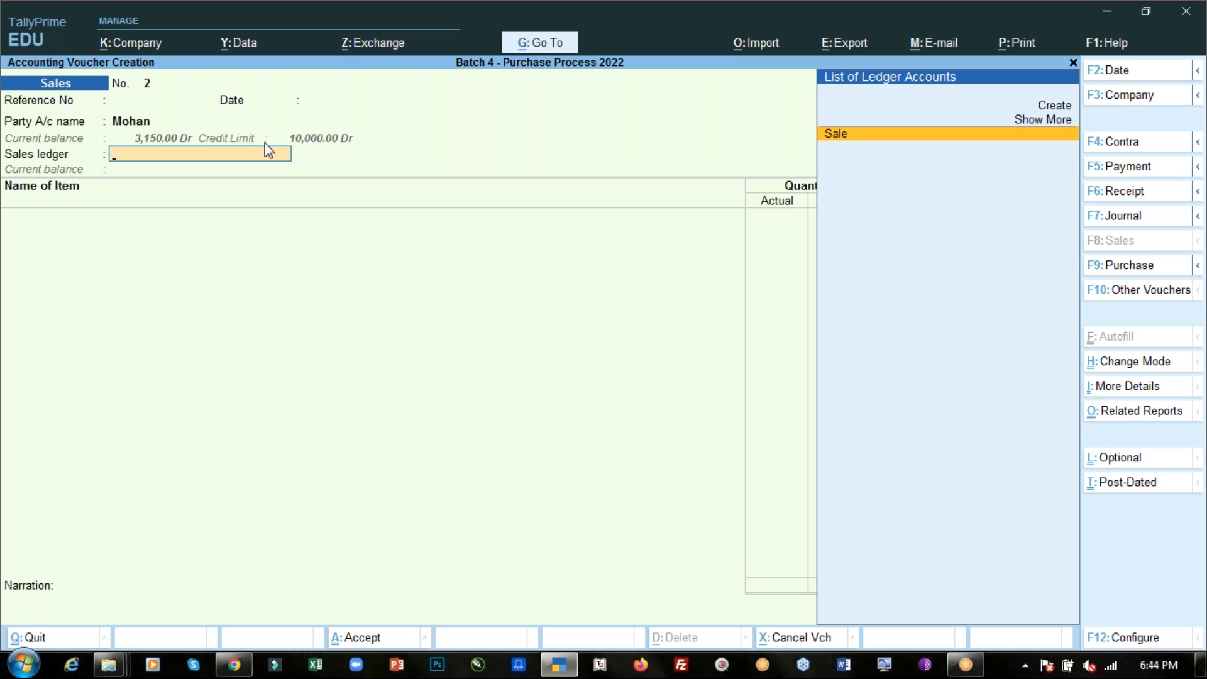
key(Return)
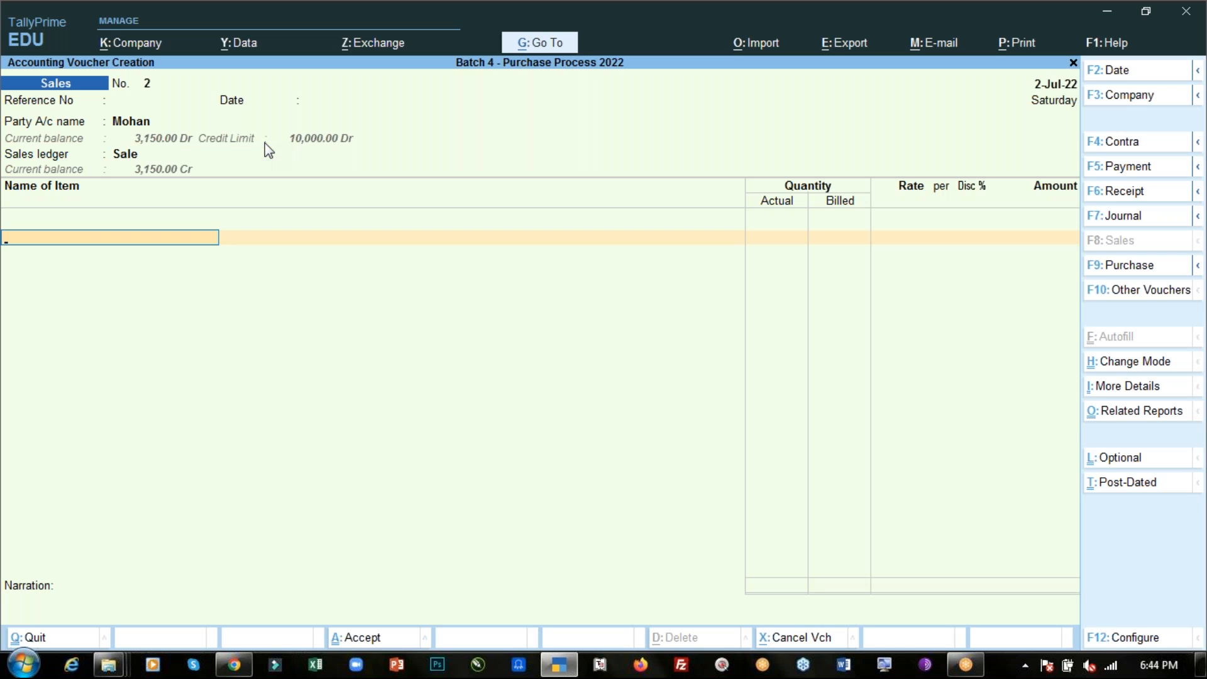
Step: Add item C3 to the second sales voucher at Ashoka Road with actual and billed quantities of 1 pcs
key(Down)
key(Down)
key(Down)
key(Return)
key(Return)
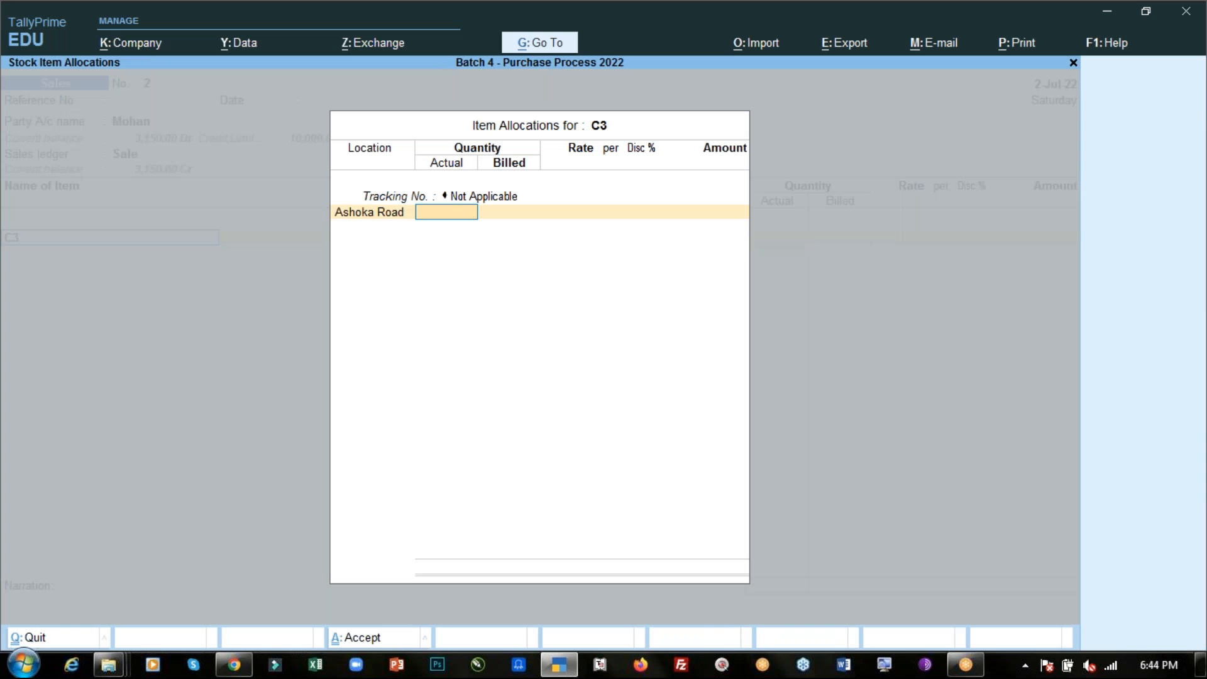
key(Return)
key(Return)
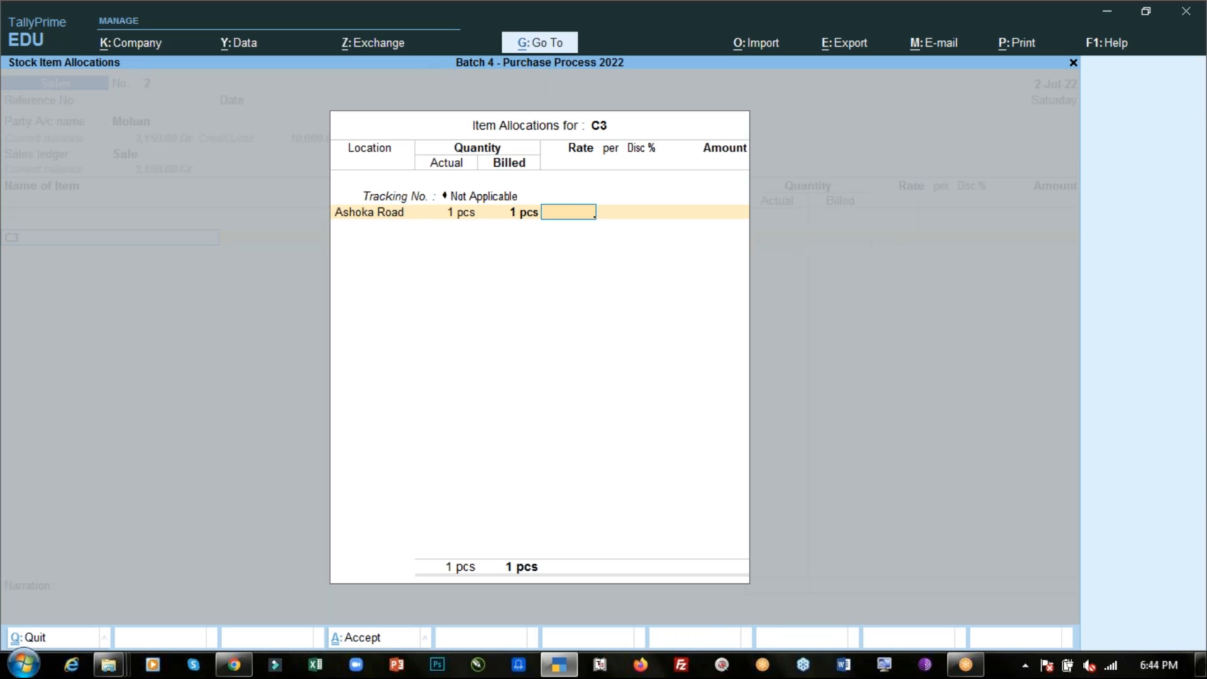
Step: Set the C3 rate to 15000 per pcs and accept the item line
text(15000)
key(Return)
key(Return)
key(Return)
key(Return)
key(Return)
Step: End the item list, allocate the bill as New Ref 2, and try to save the voucher to test the customer's credit limit
key(Return)
key(Return)
key(Return)
key(Return)
key(Return)
key(Return)
key(Return)
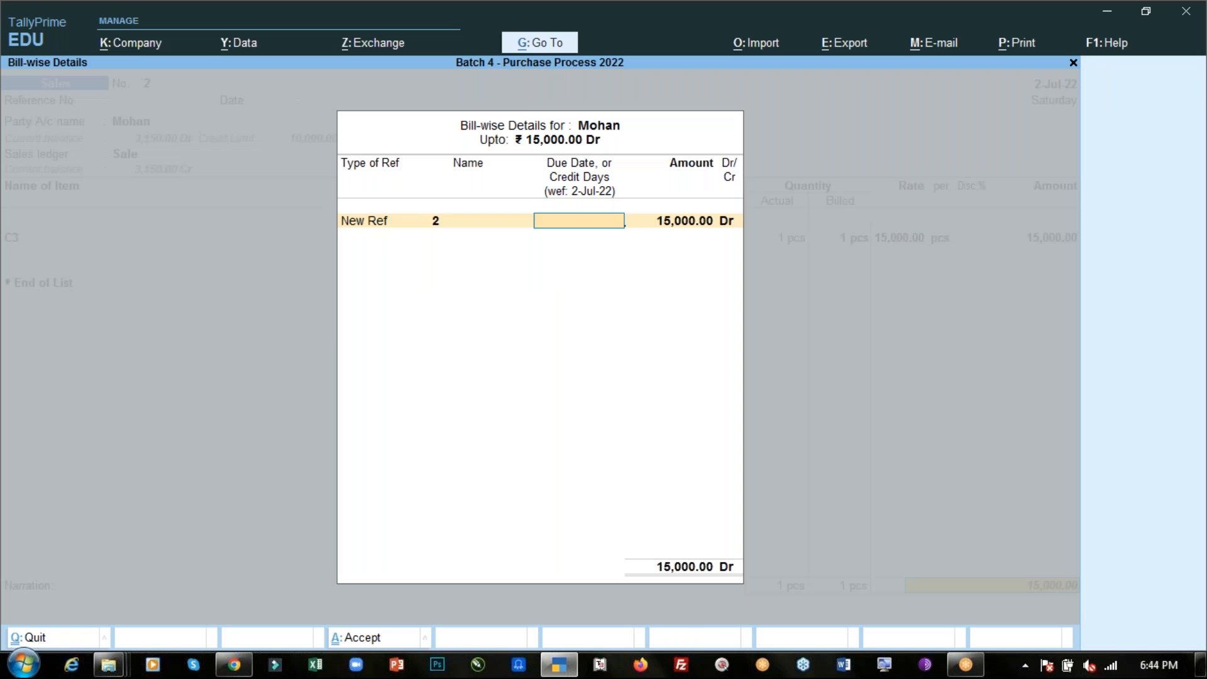
key(Return)
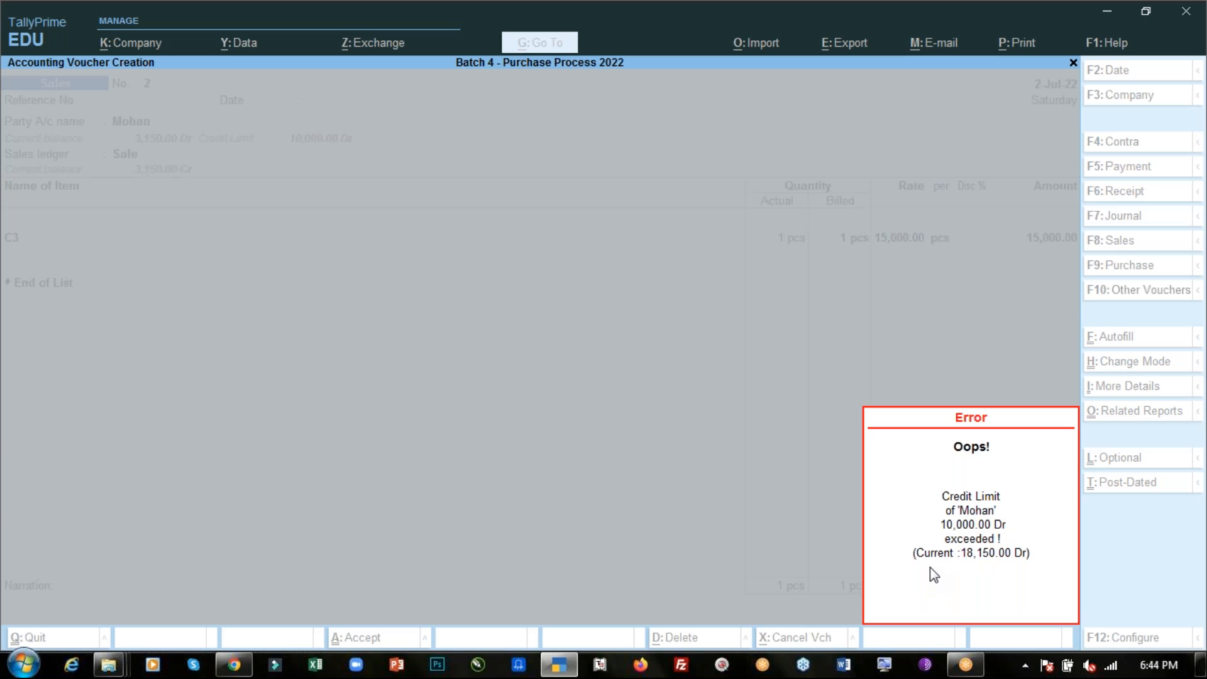
Step: Dismiss the error and quit the second sales voucher without saving, returning to the Gateway of Tally
key(Escape)
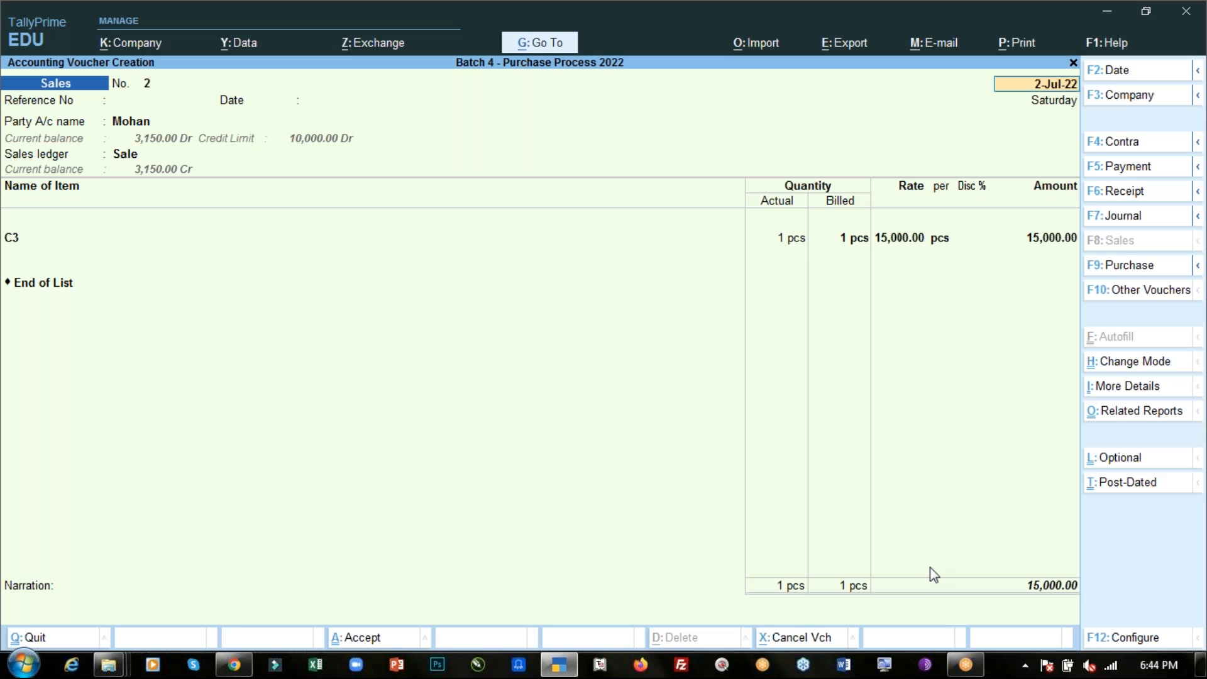
key(BackSpace)
key(Escape)
key(y)
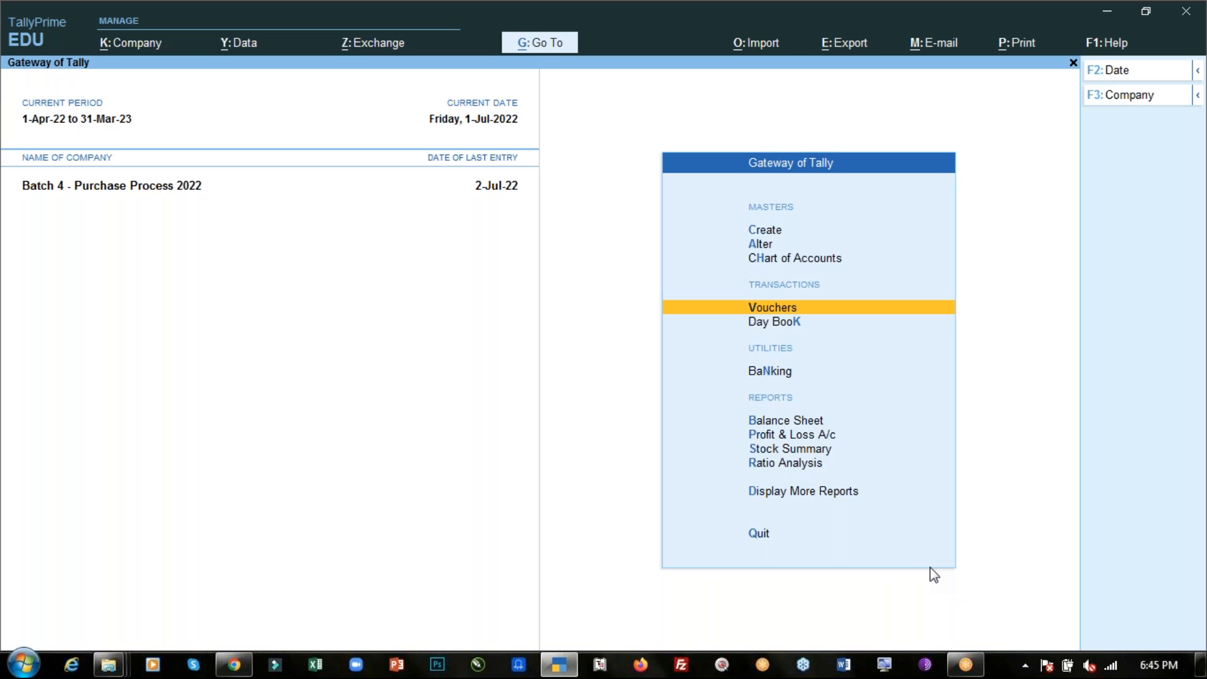
Step: Switch to the Day - 9 PDF in Chrome and clear the text highlight in exercise 4
key(alt+Tab)
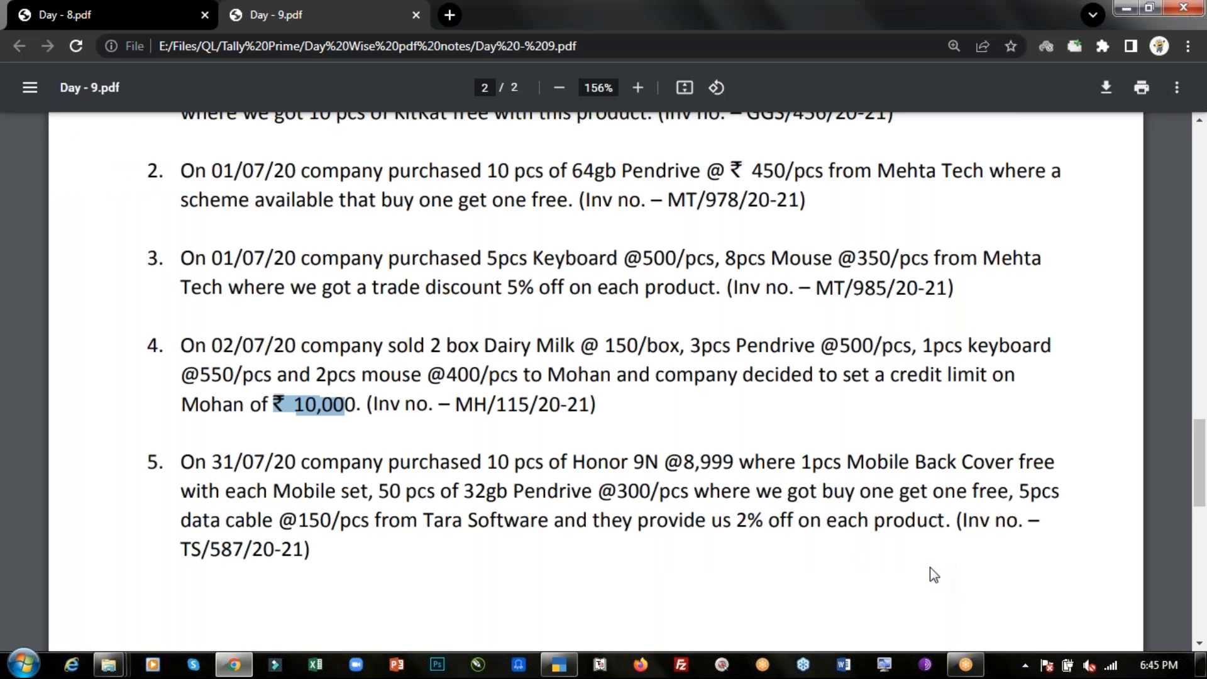
click(650, 420)
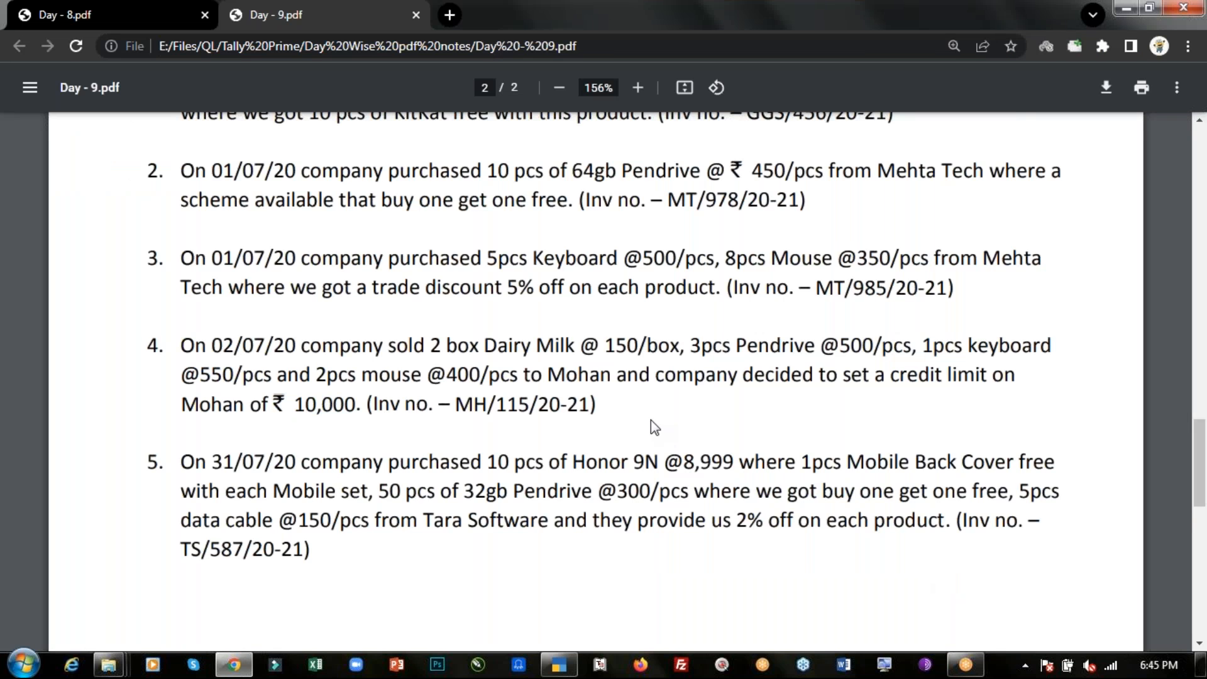
Step: Read exercise 5 in the Day 9 notes, highlight the supplier Tara Software, and clear the text selection
scroll(650, 420, down, 2)
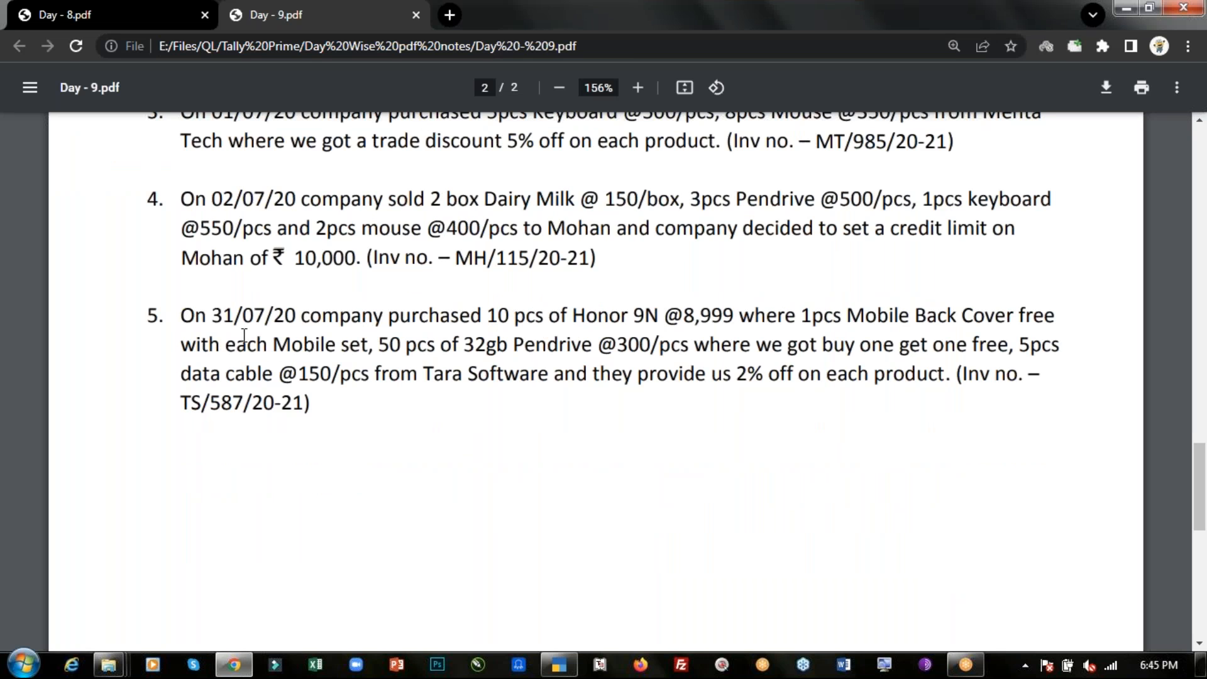
drag(180, 314, 181, 314)
drag(210, 314, 209, 314)
drag(310, 402, 305, 402)
click(385, 407)
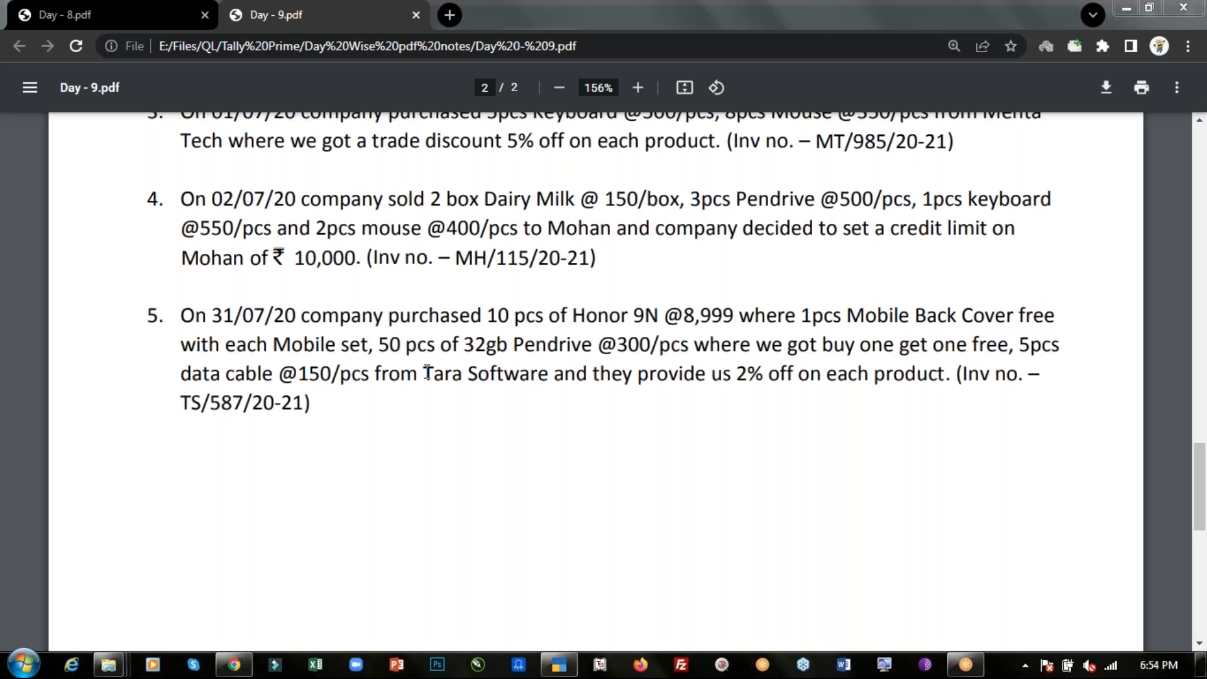
drag(426, 372, 553, 372)
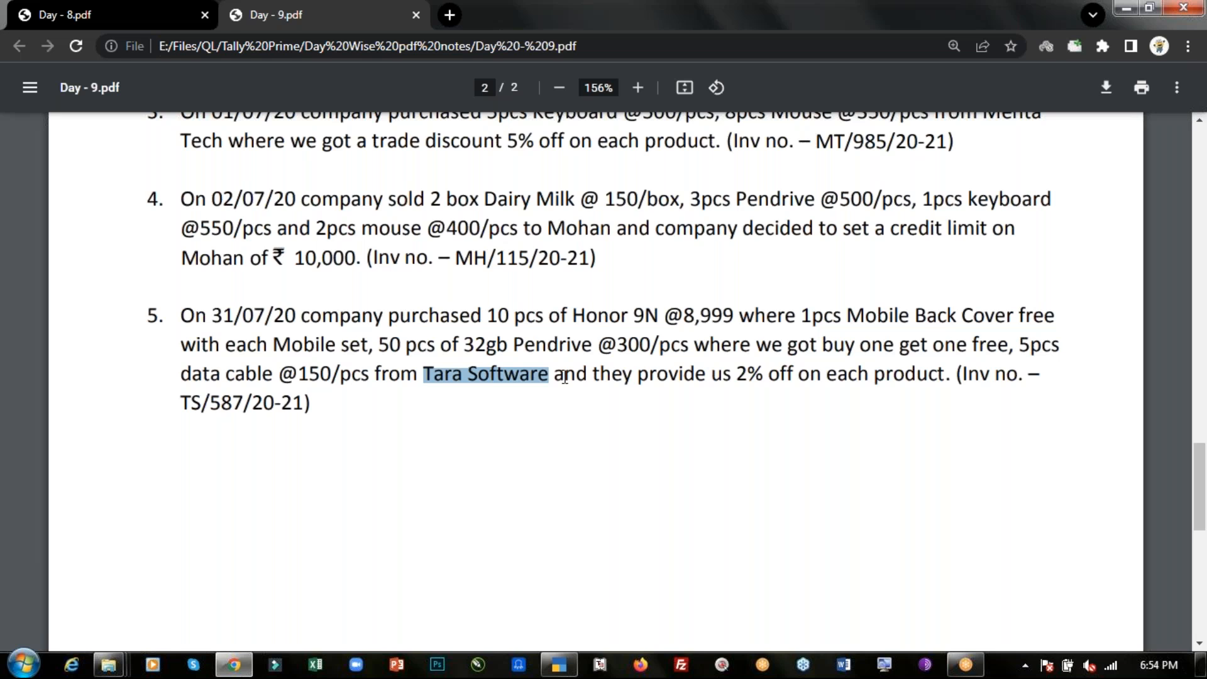
drag(556, 375, 565, 376)
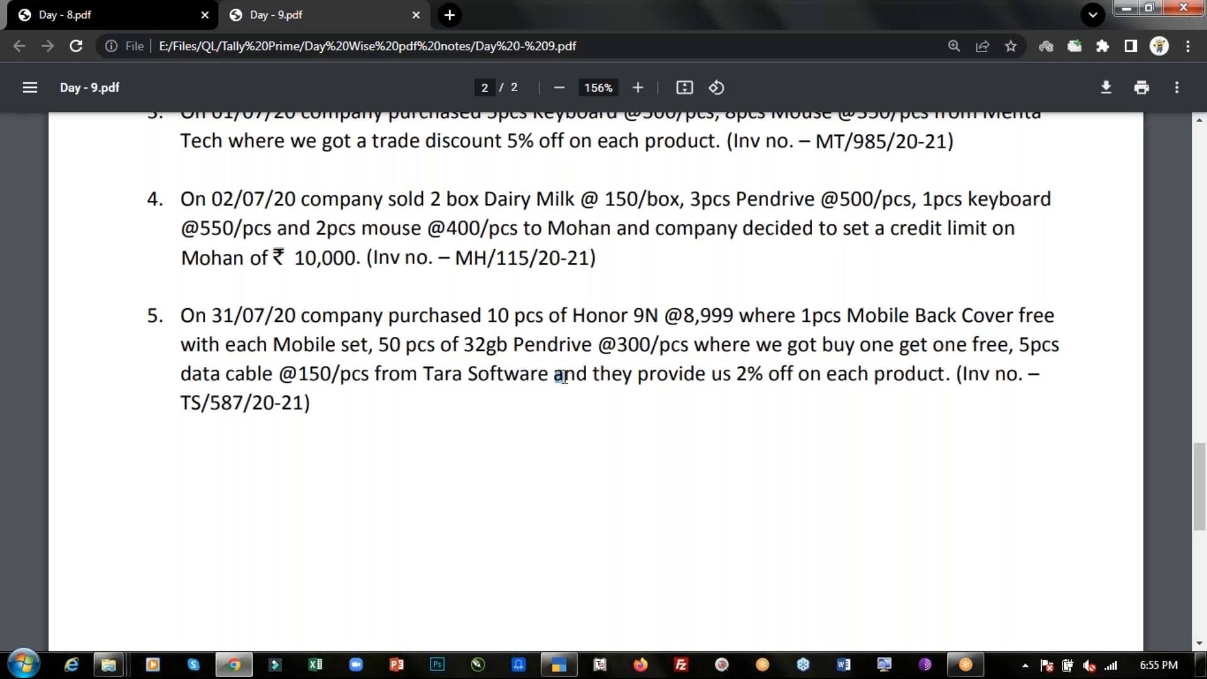
drag(622, 381, 630, 380)
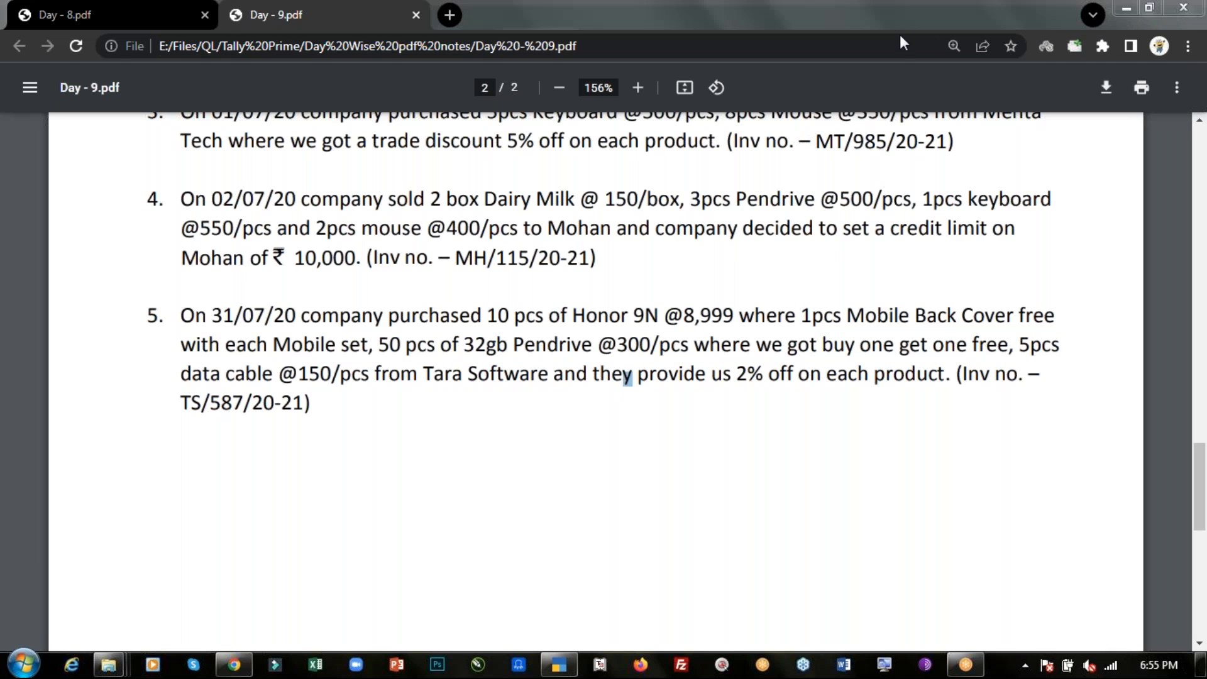
drag(469, 375, 478, 375)
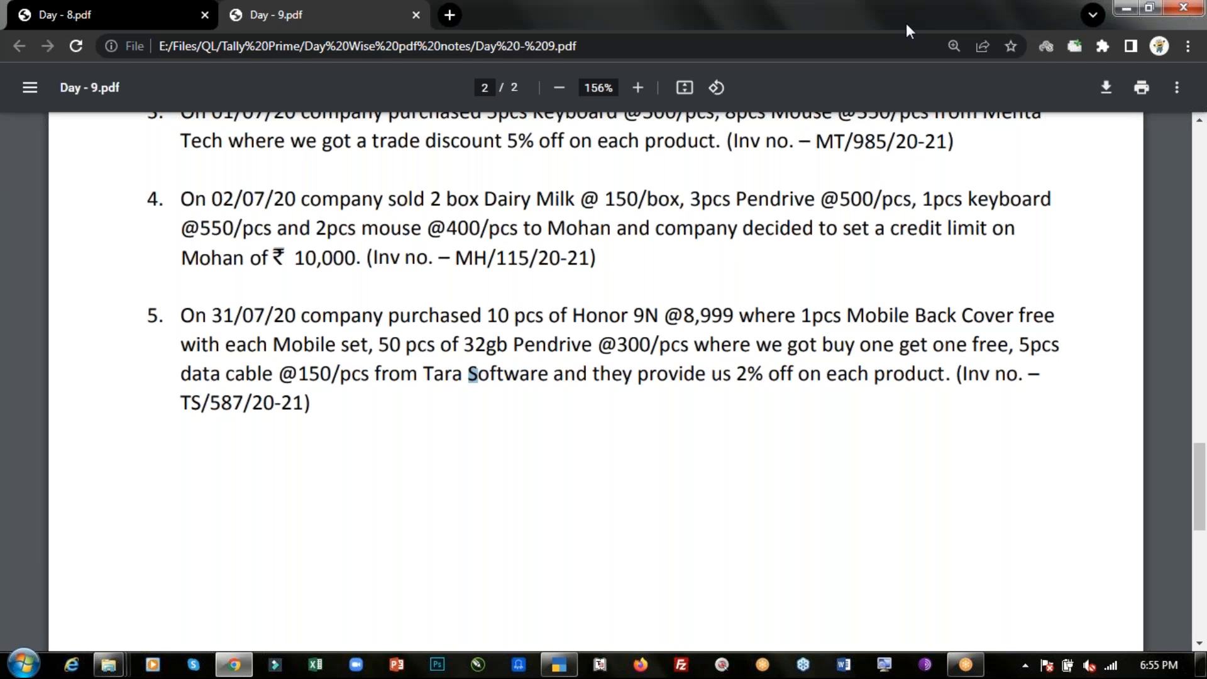
click(420, 419)
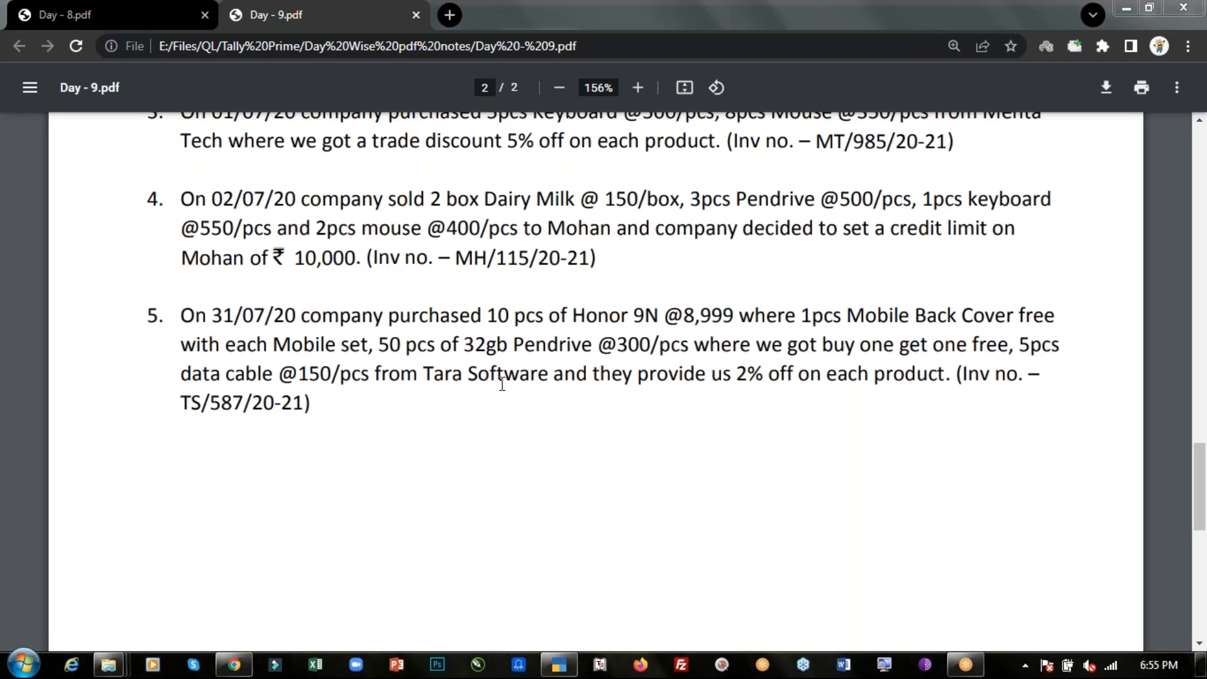
click(475, 408)
click(841, 288)
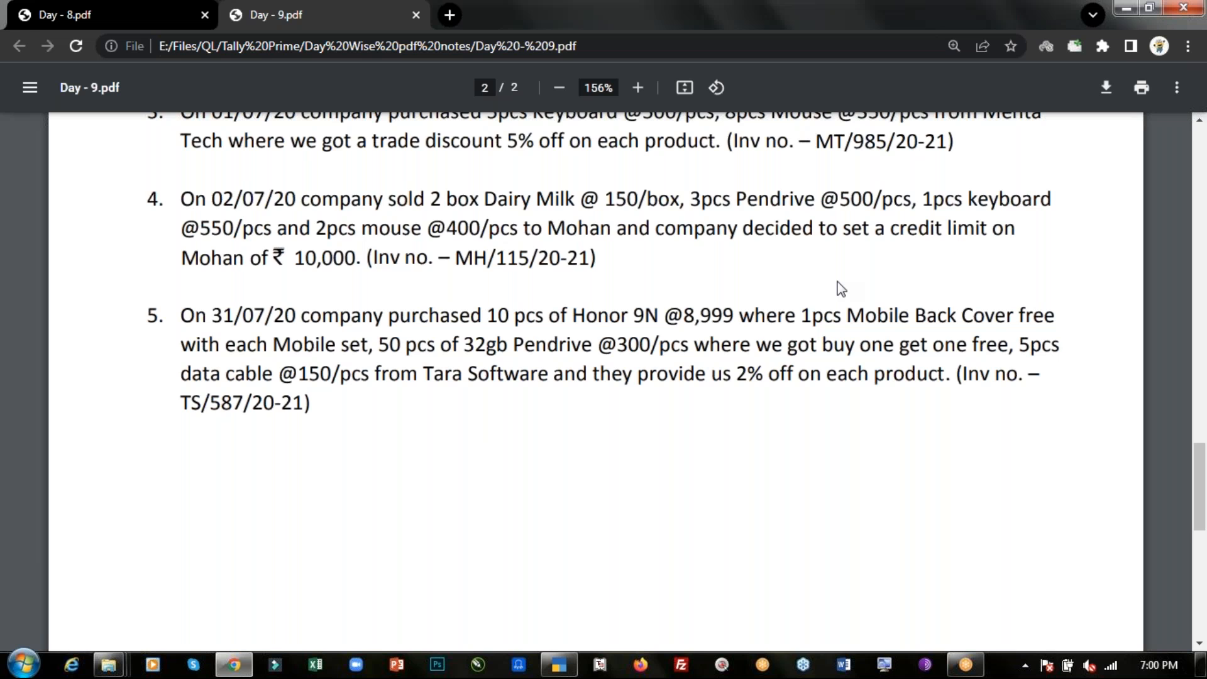
Step: Review exercises 1 to 5 on page 2 of the Day 9 notes
scroll(841, 287, up, 6)
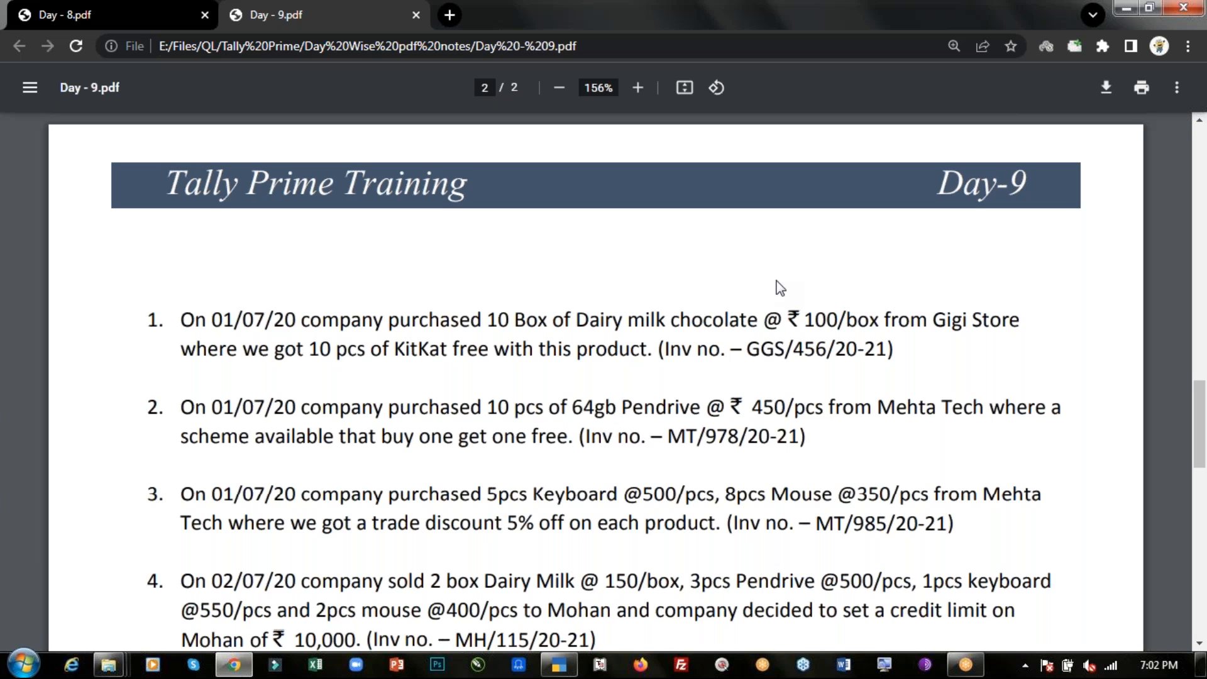
click(728, 277)
scroll(595, 382, down, 2)
scroll(595, 381, down, 2)
scroll(595, 382, up, 1)
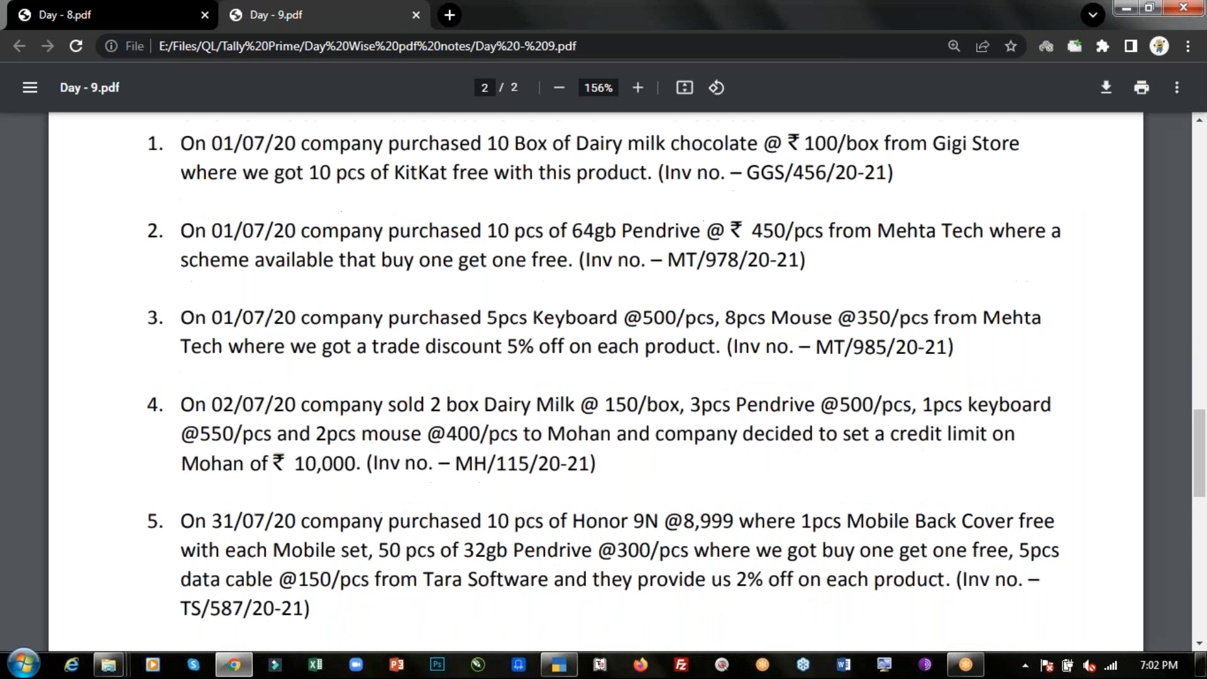